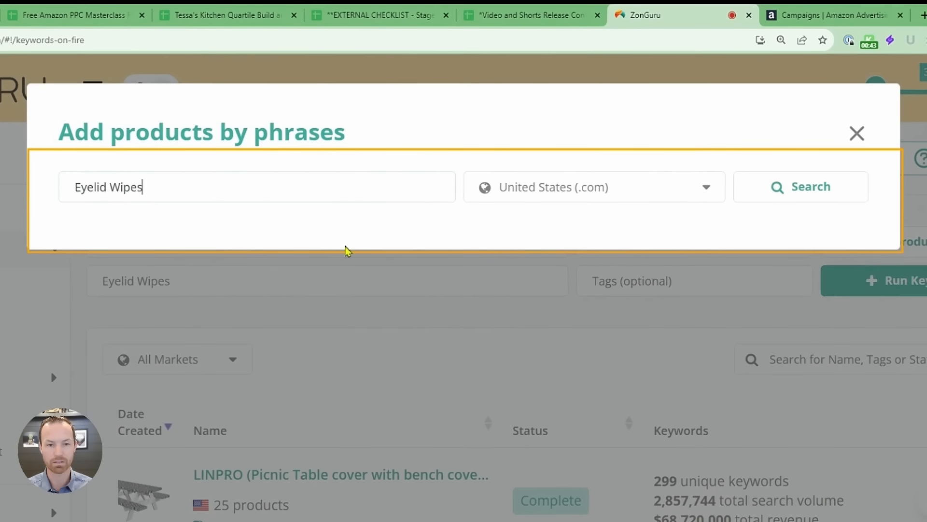
Step: Search United States products by the phrase Eyelid Wipes and select all 25 products in the results
click(779, 194)
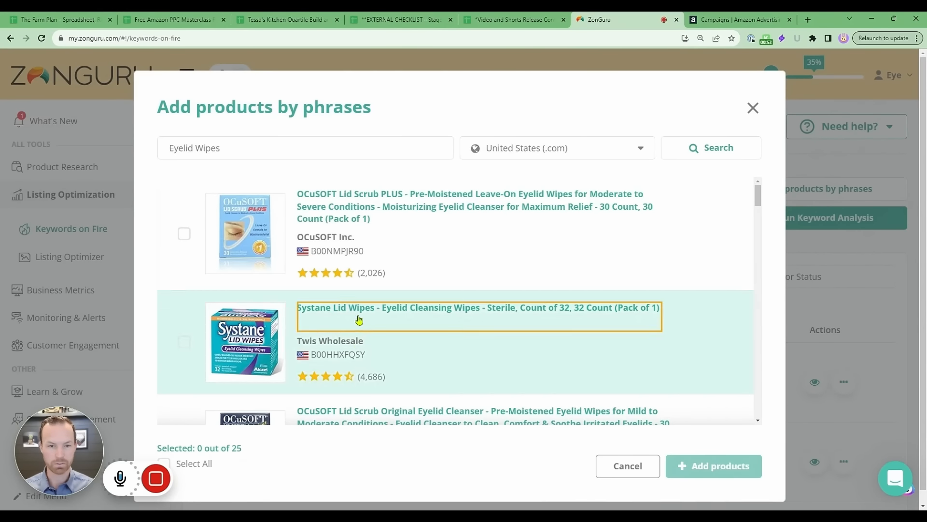
click(185, 235)
scroll(186, 238, down, 2)
click(184, 245)
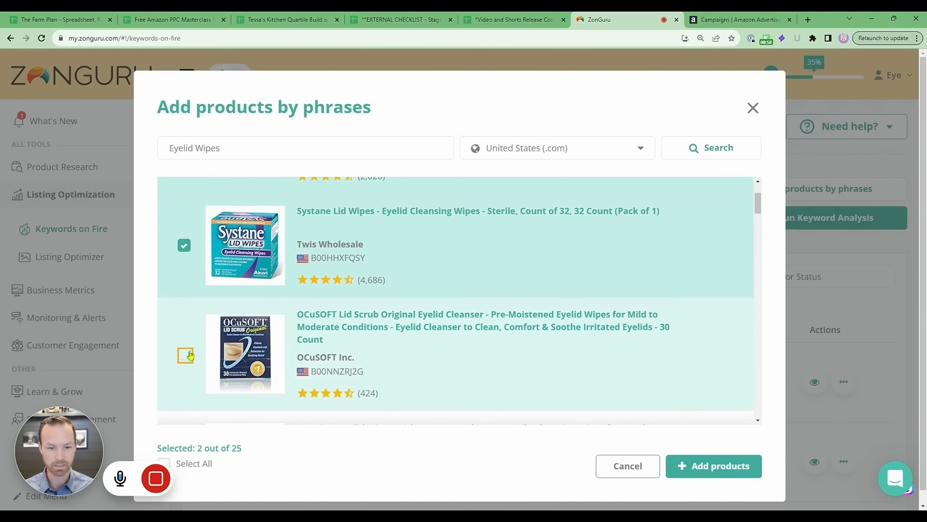
click(187, 355)
scroll(183, 338, down, 3)
click(185, 318)
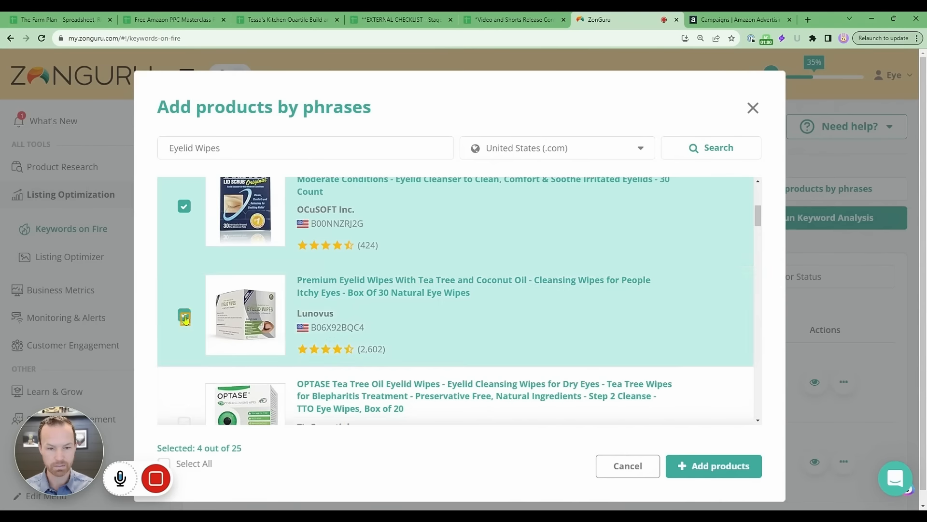
scroll(185, 318, down, 3)
click(183, 280)
scroll(184, 279, down, 3)
click(184, 244)
click(191, 355)
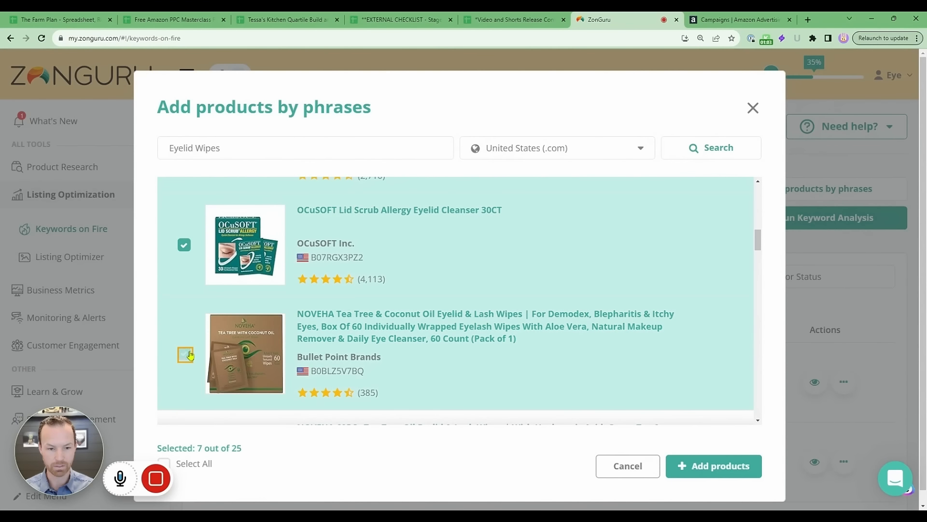
click(190, 355)
scroll(190, 353, down, 4)
click(184, 273)
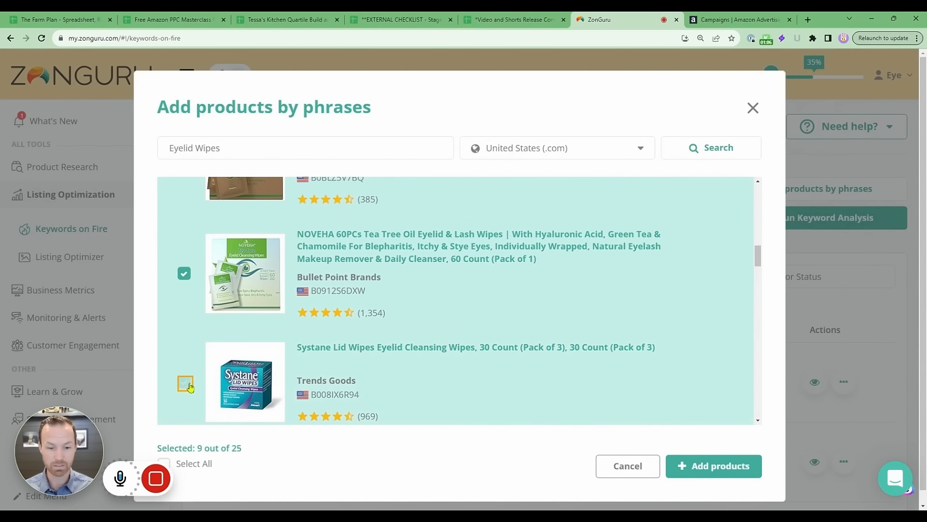
click(189, 387)
scroll(193, 375, down, 3)
click(184, 331)
scroll(184, 306, down, 3)
click(184, 306)
scroll(185, 304, down, 3)
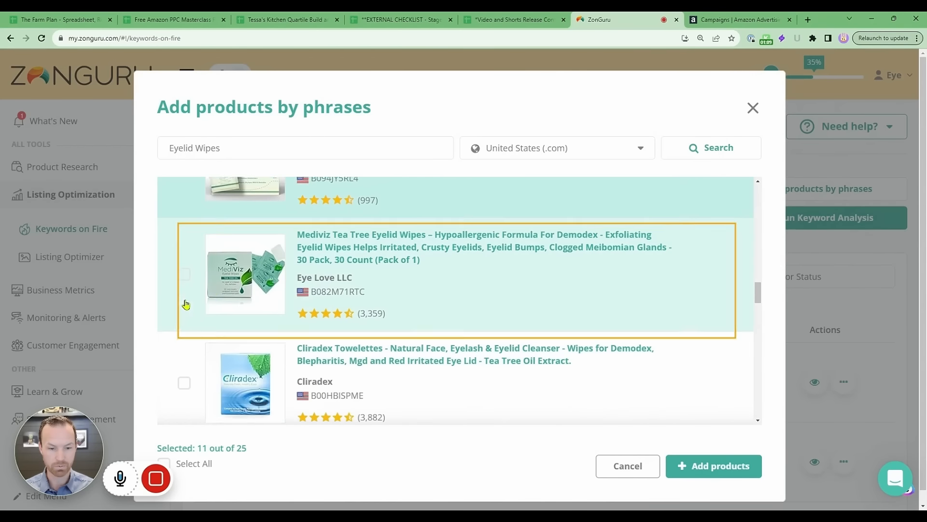
click(184, 274)
click(184, 382)
scroll(189, 372, down, 2)
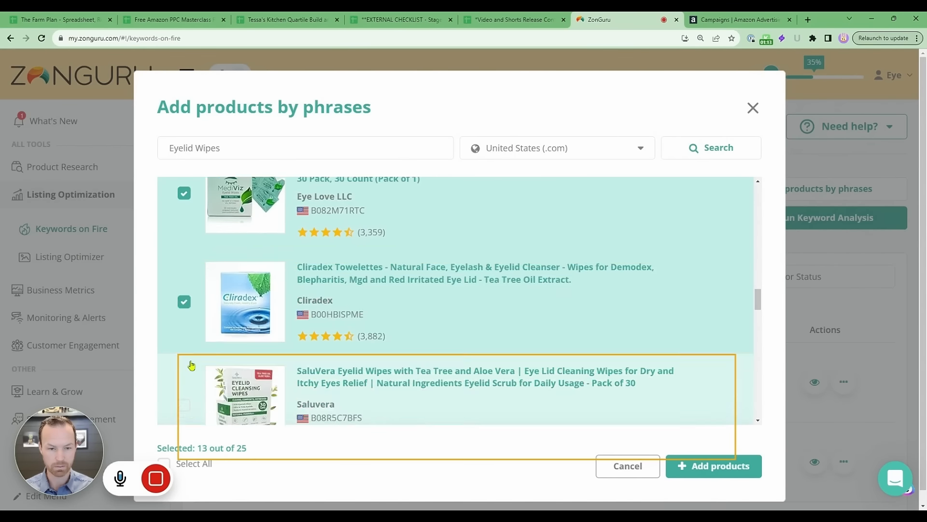
scroll(190, 348, down, 2)
click(184, 303)
scroll(186, 307, down, 3)
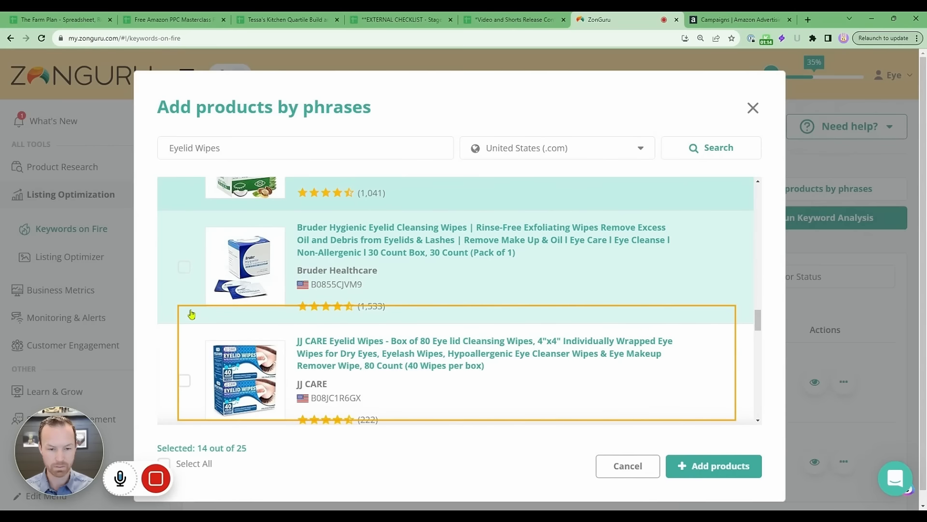
click(184, 268)
click(184, 382)
scroll(189, 357, down, 4)
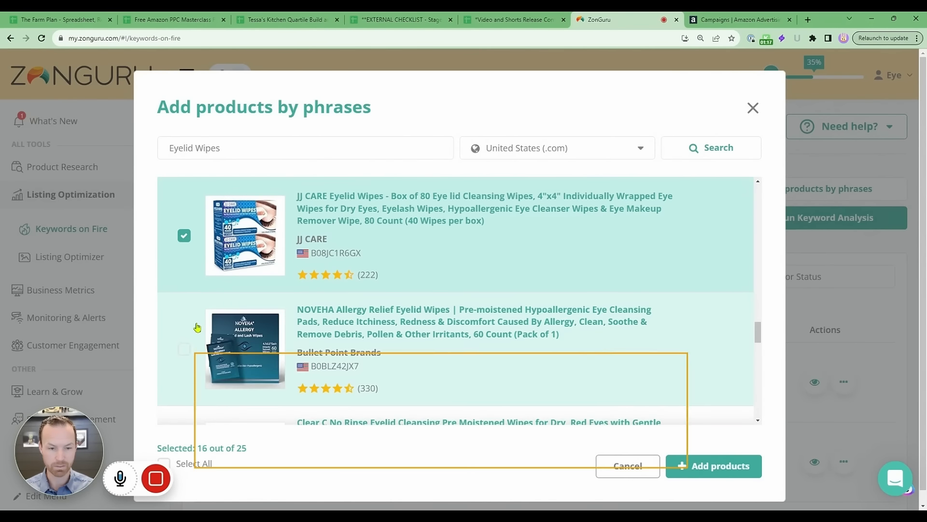
click(185, 352)
scroll(201, 351, down, 3)
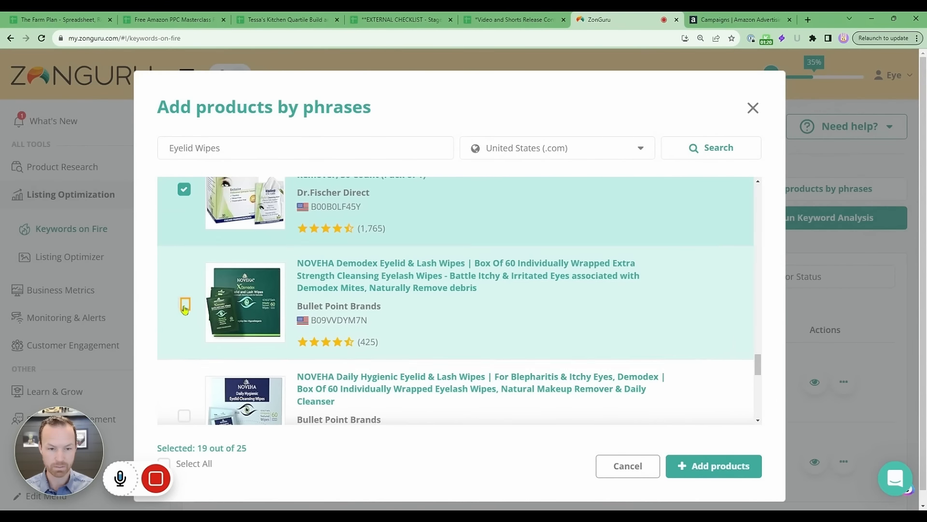
click(185, 305)
scroll(194, 372, down, 4)
click(183, 226)
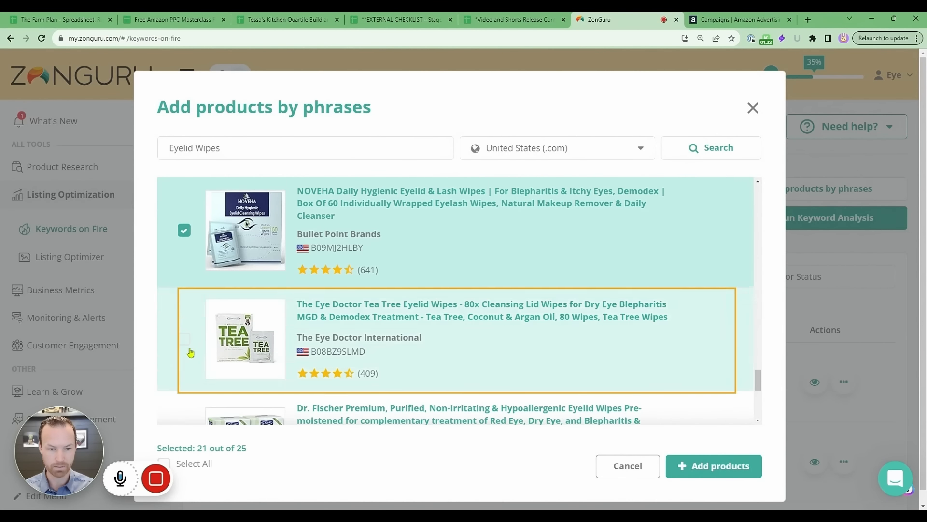
click(184, 330)
scroll(192, 309, down, 3)
click(187, 302)
scroll(185, 290, down, 3)
click(184, 271)
click(184, 384)
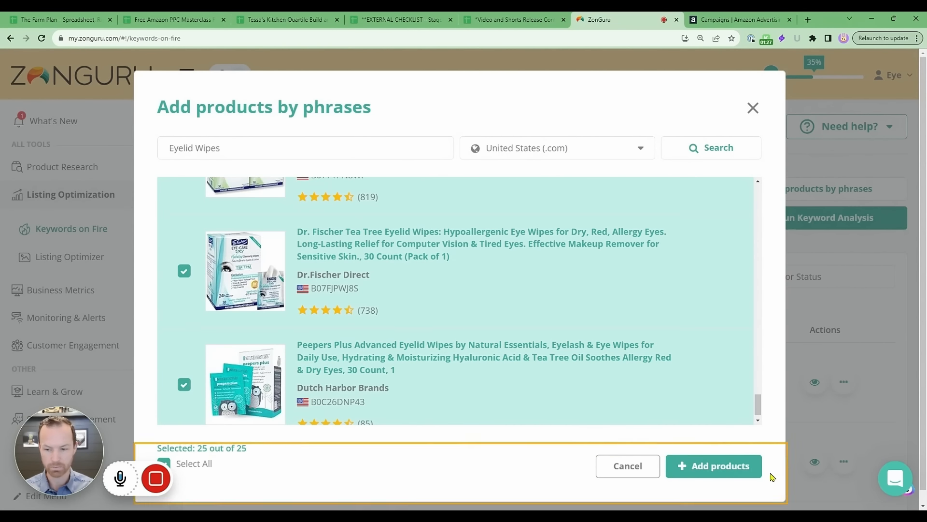
Step: Add the selected products to the Eyelid Wipes session and run the keyword analysis
click(701, 466)
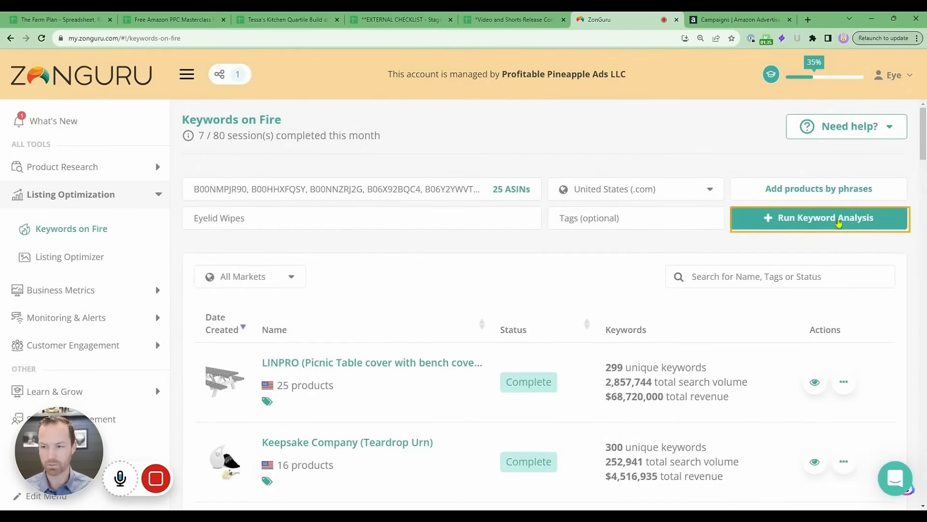
click(835, 219)
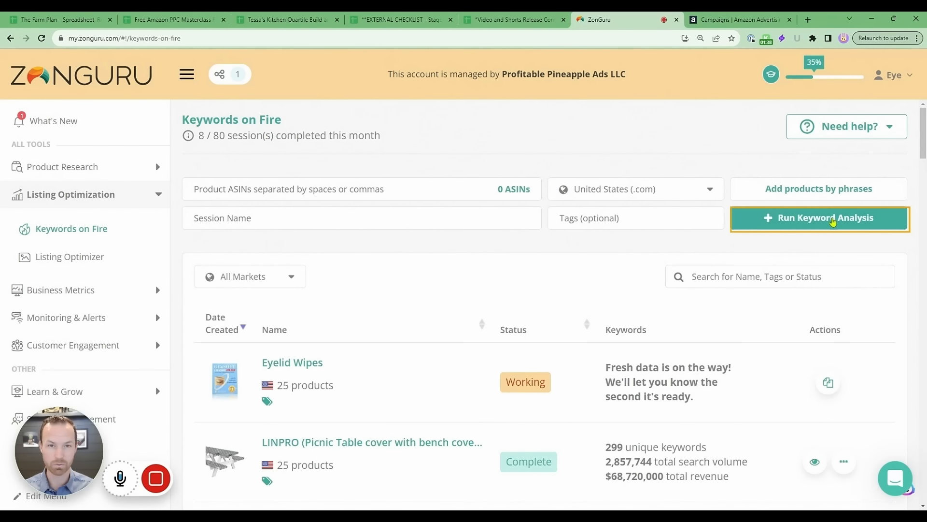
click(711, 220)
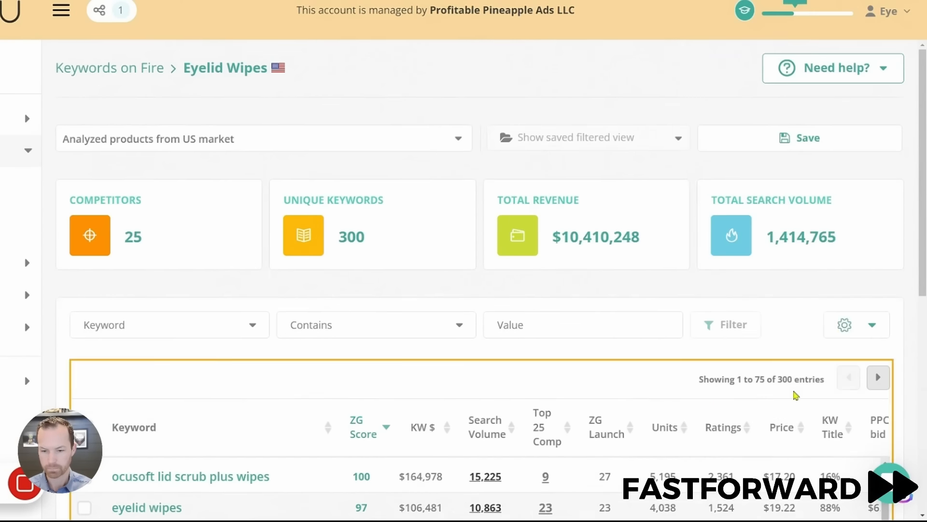
Step: Export the Eyelid Wipes keyword analysis table to a .csv file
scroll(796, 395, down, 5)
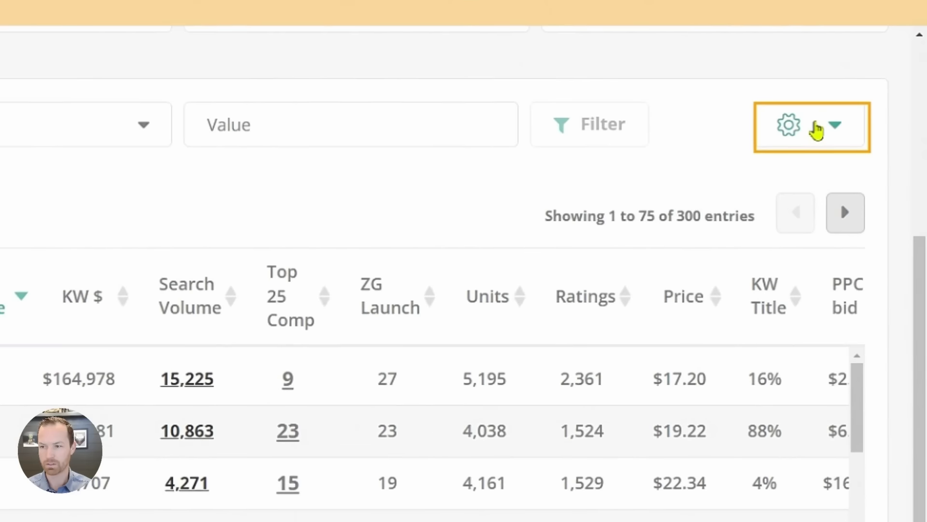
click(845, 99)
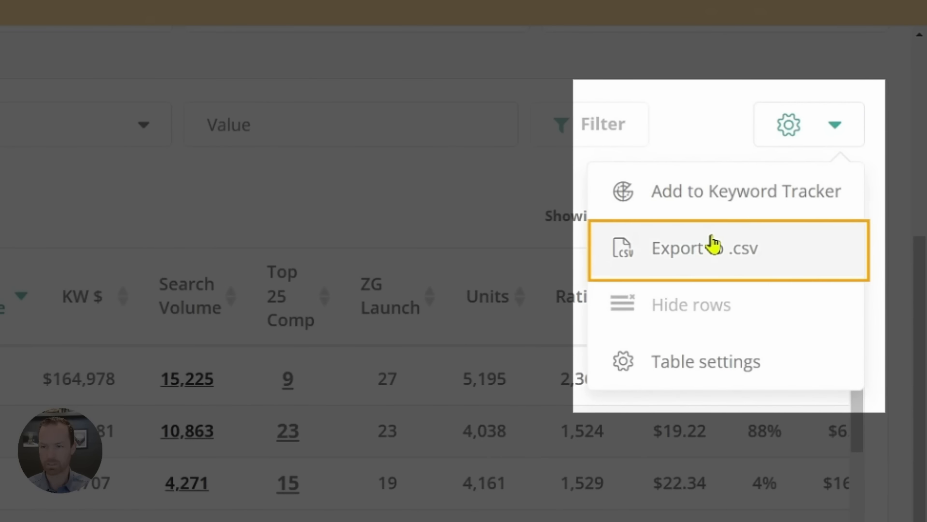
click(713, 245)
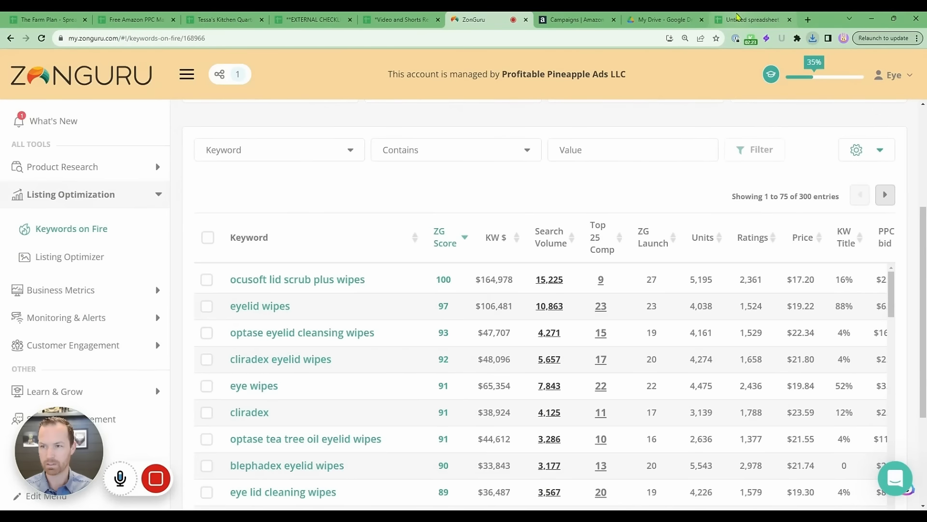
Step: Switch to the untitled Google Sheets spreadsheet and import ZonGuru_KoF_US_Eyelid Wipes_2023-11-01.csv from the computer, replacing the current sheet
click(742, 21)
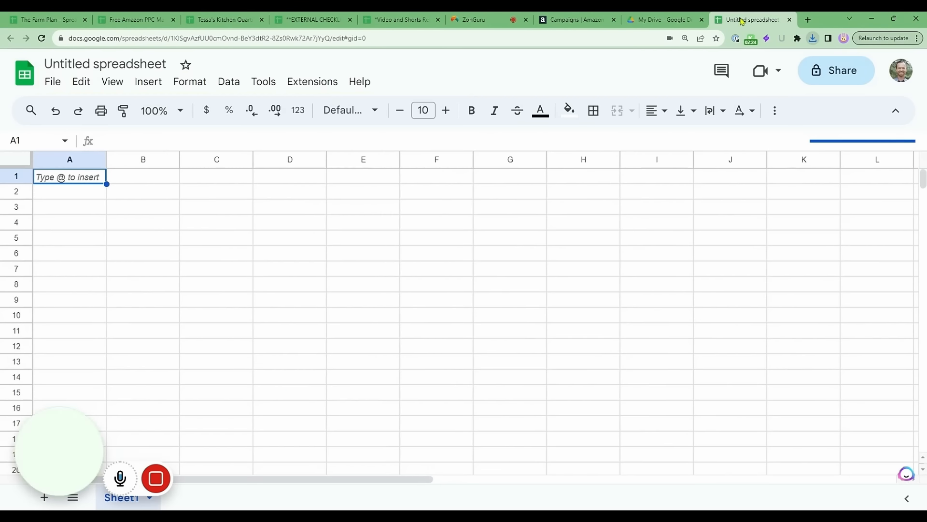
click(52, 83)
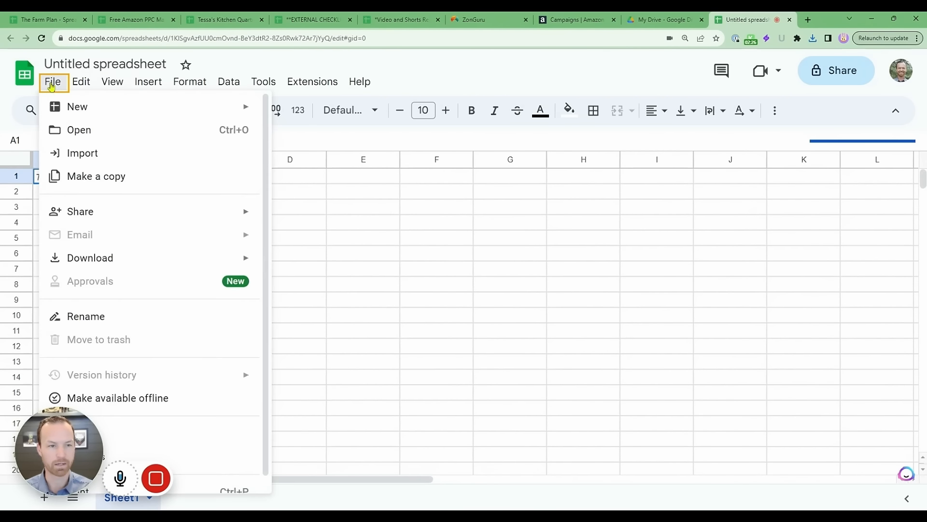
click(66, 152)
click(494, 156)
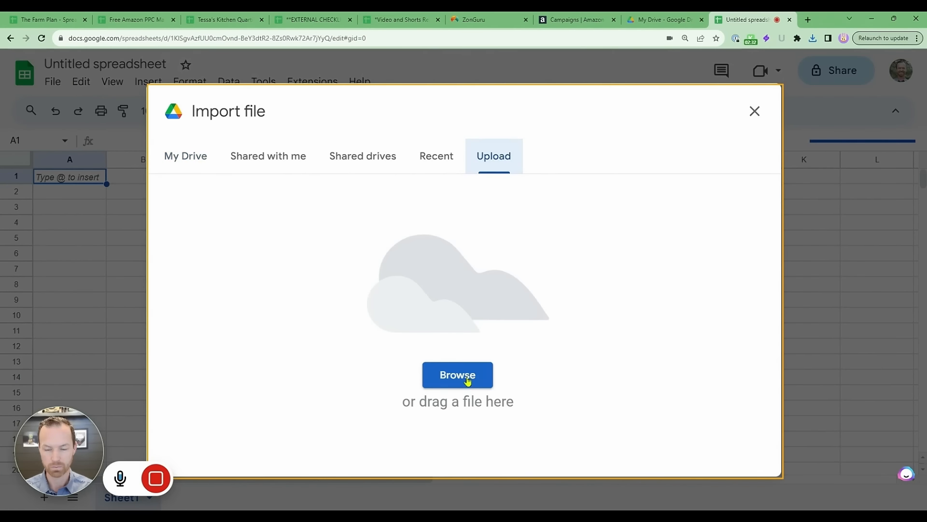
click(468, 381)
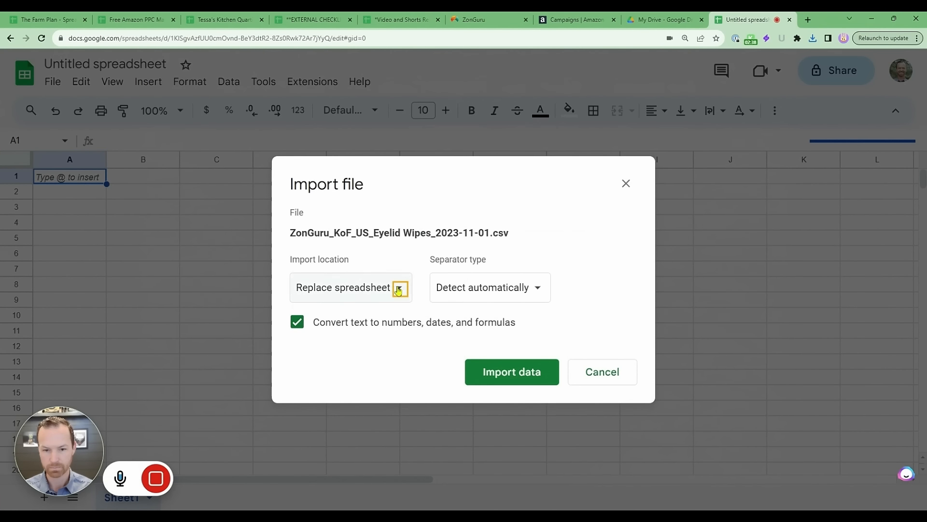
click(394, 287)
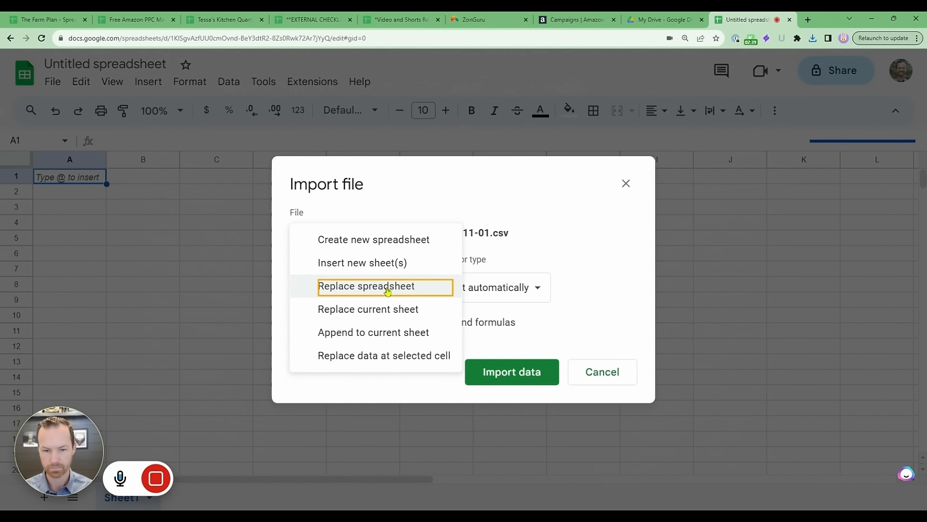
click(382, 307)
click(497, 377)
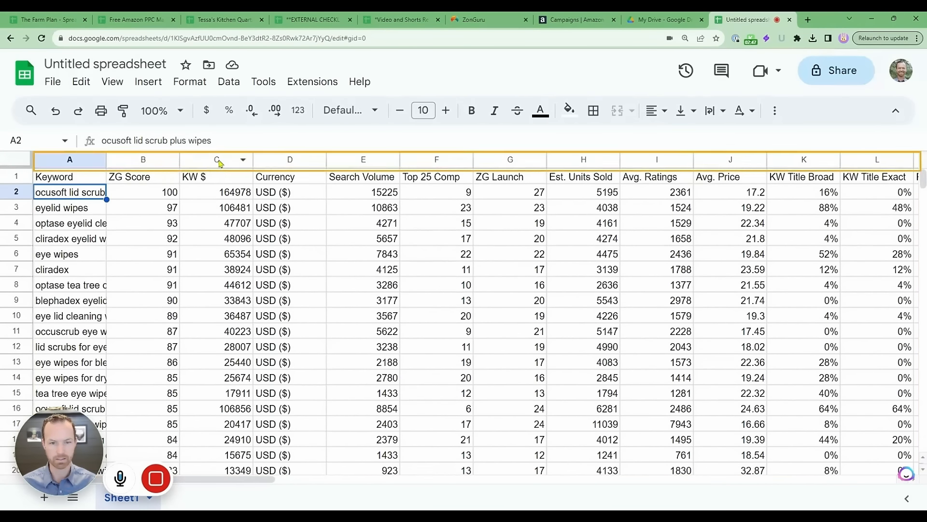
Step: Delete the Currency column from the imported keyword data
click(288, 160)
right_click(286, 164)
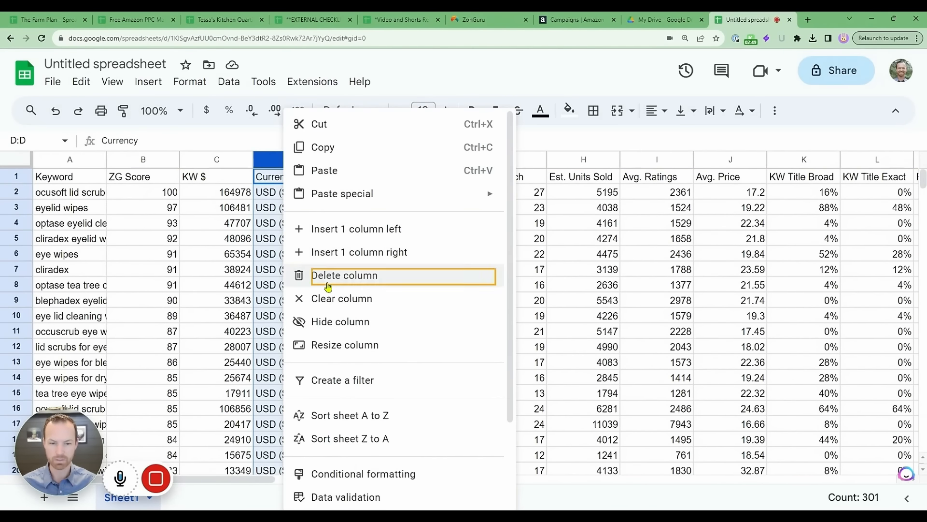
click(297, 274)
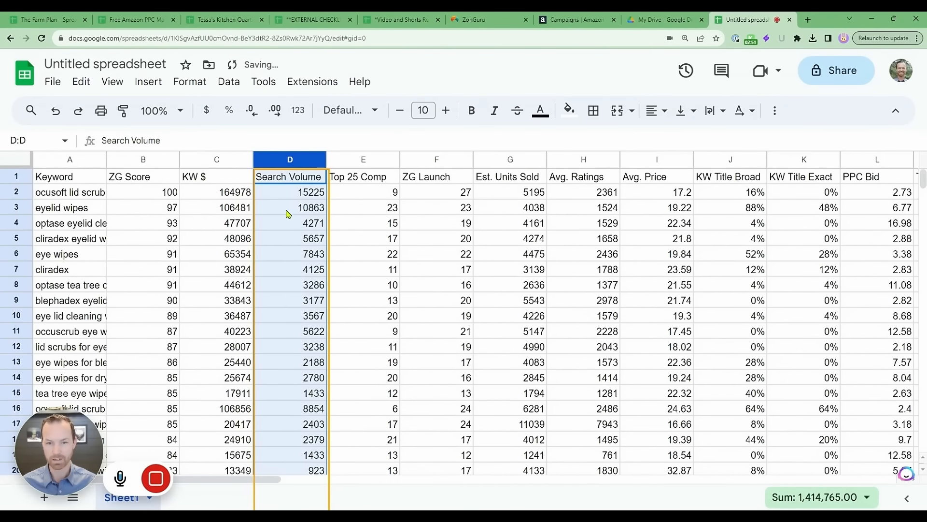
Step: Delete the five columns from Top 25 Comp through Avg. Price (E to I)
drag(376, 160, 437, 159)
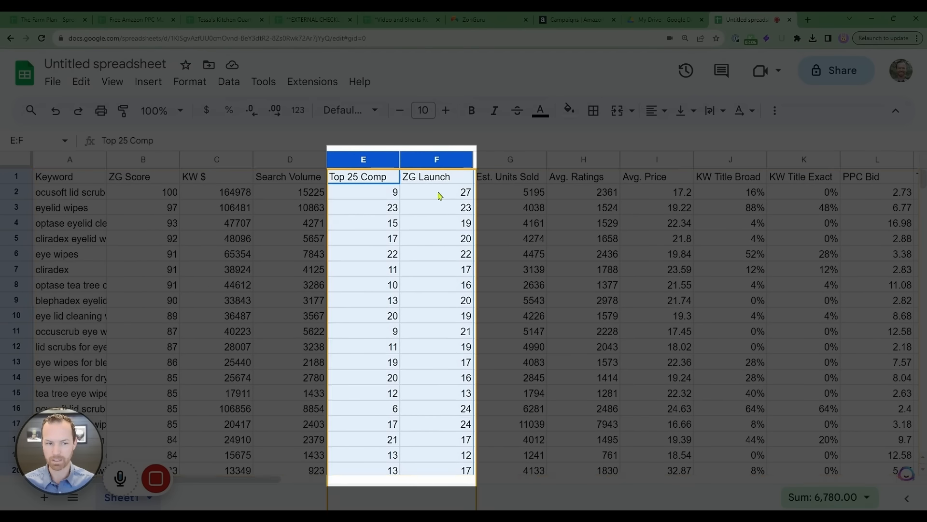
drag(656, 159, 393, 161)
right_click(425, 214)
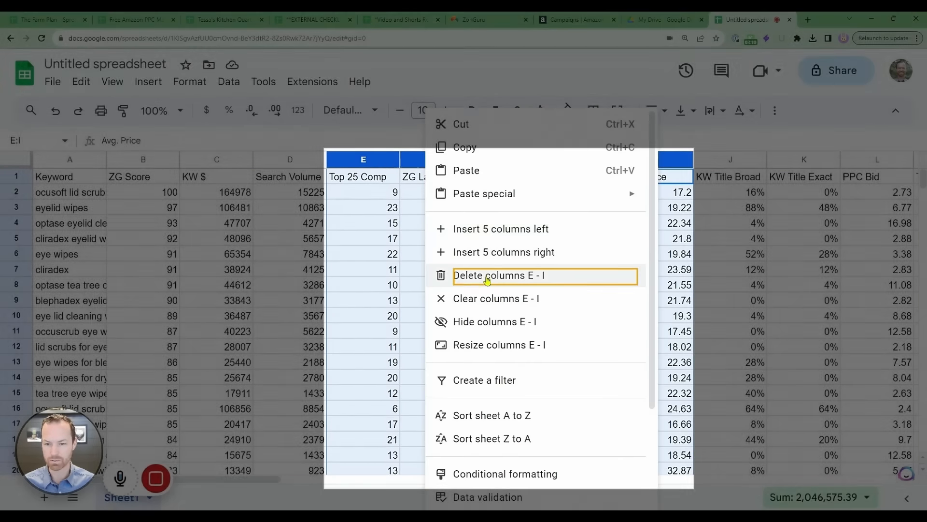
click(486, 286)
click(373, 193)
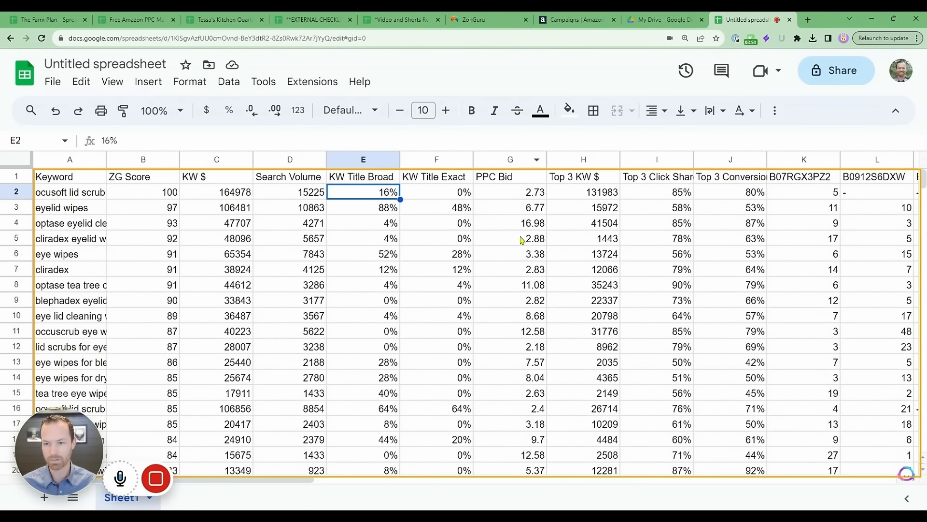
Step: Delete the three Top 3 columns (H to J) covering KW $, click share and conversion
drag(584, 160, 722, 160)
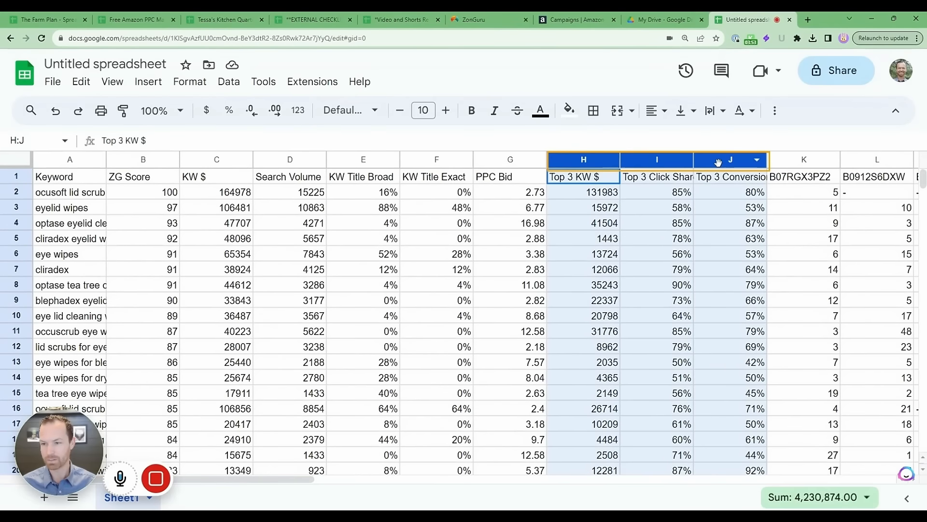
right_click(700, 213)
click(721, 274)
click(587, 202)
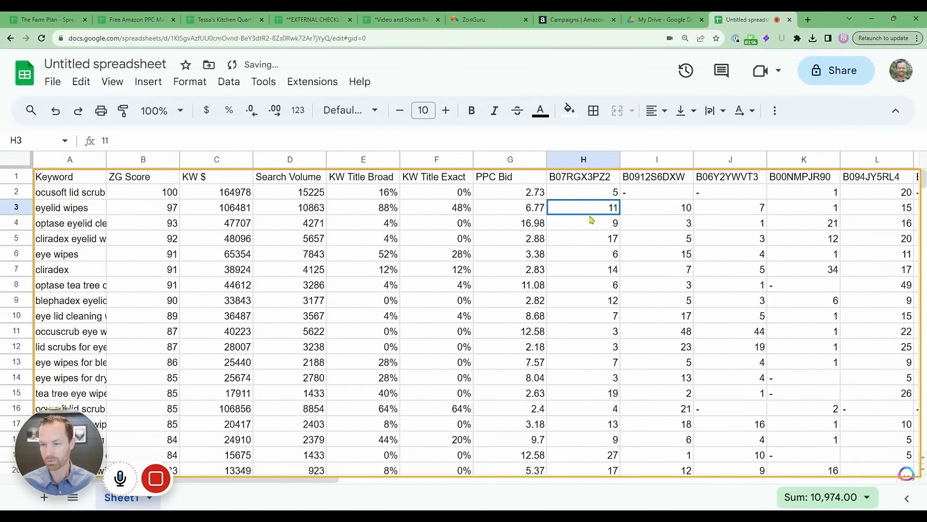
Step: Delete the ASIN columns before B082M71RTC, from B07RGX3PZ2 through B00NNZRJ2G
drag(584, 159, 749, 181)
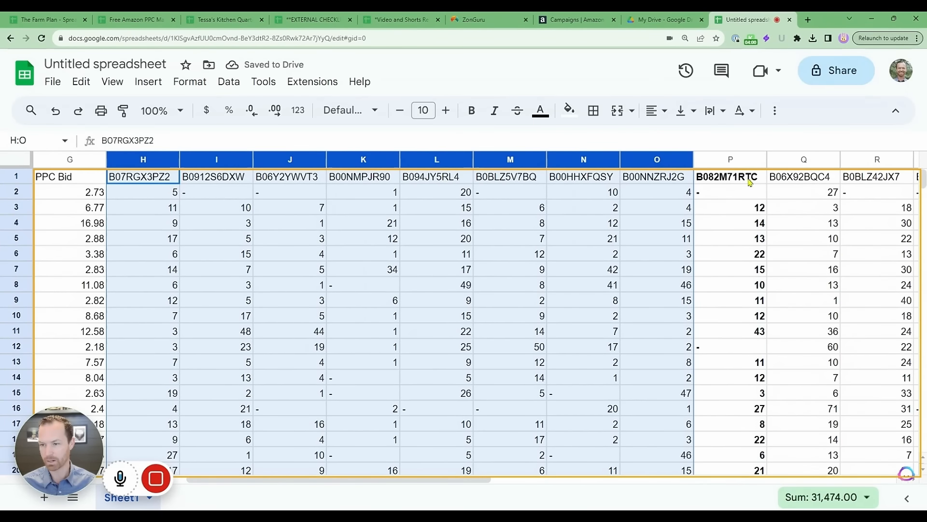
right_click(614, 265)
click(729, 275)
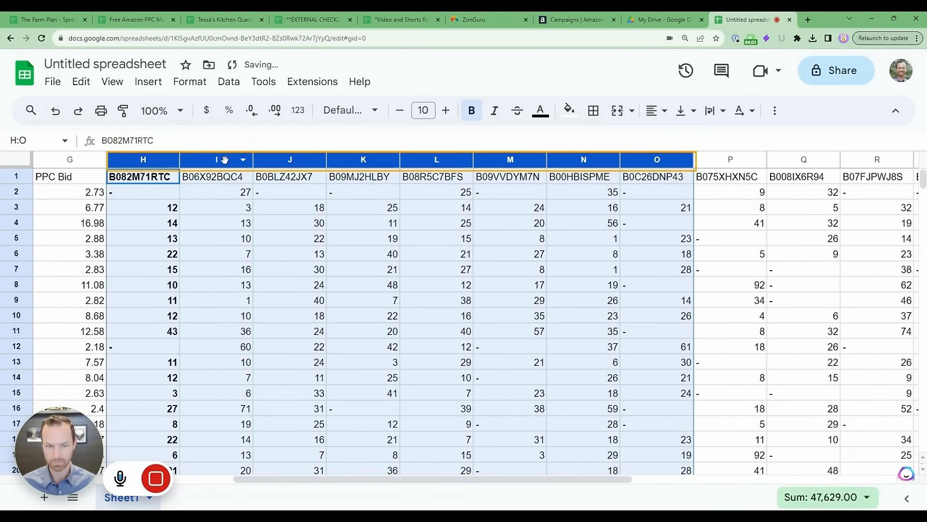
Step: Delete all columns after B082M71RTC (I to Z) and widen the Keyword column to show the full keywords
click(224, 177)
drag(219, 162, 178, 164)
click(208, 197)
click(206, 160)
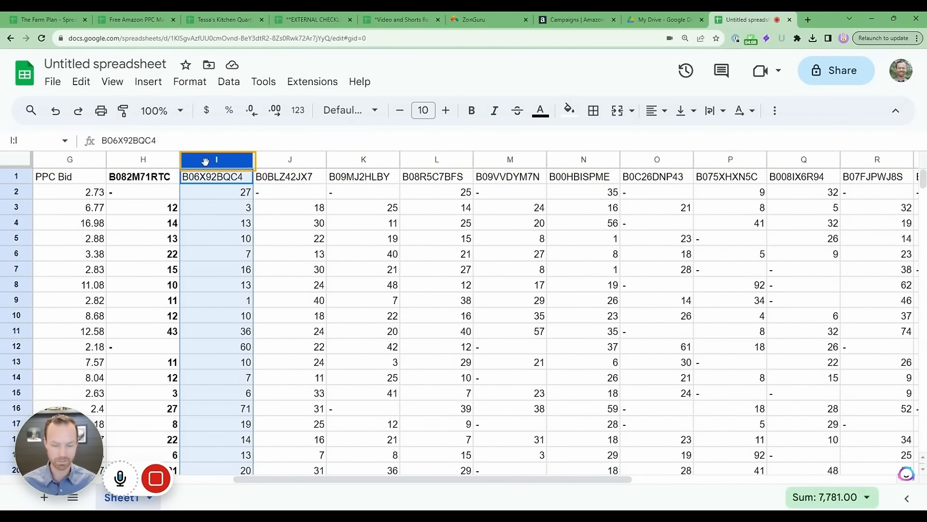
key(ctrl+shift+Right)
right_click(321, 160)
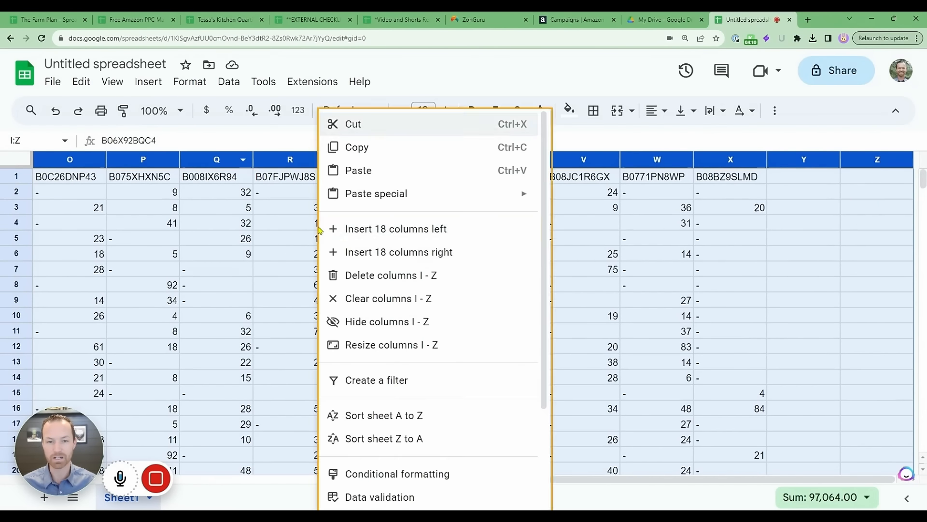
click(352, 273)
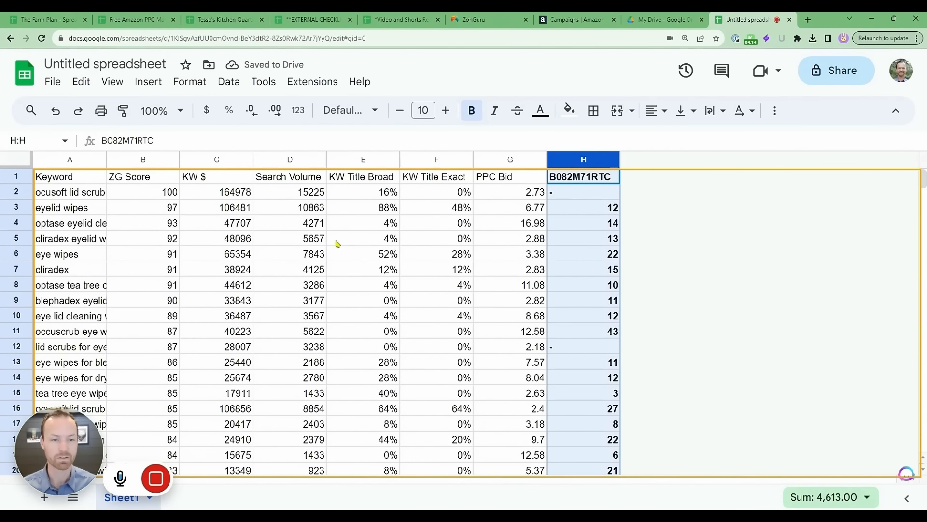
drag(106, 159, 171, 159)
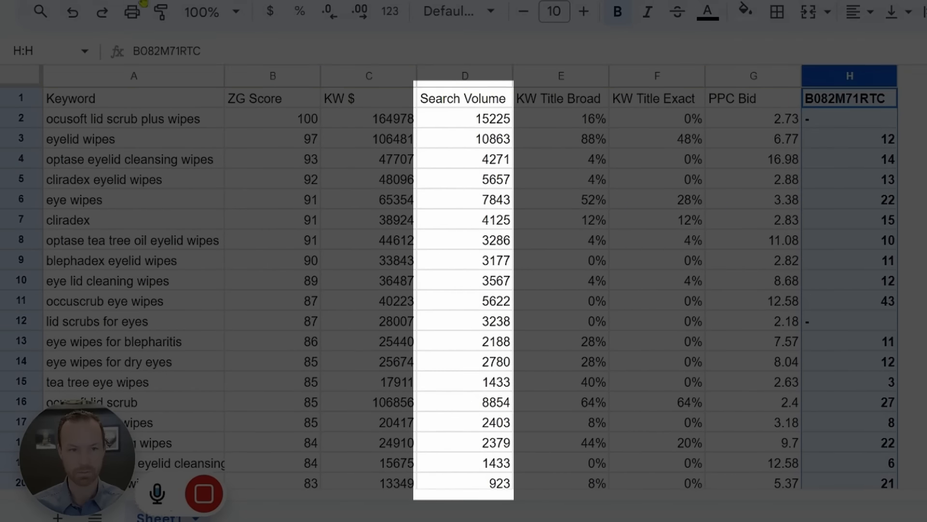
Step: Sort the whole sheet by Search Volume from Z to A, treating the first row as a header row
click(21, 76)
click(267, 32)
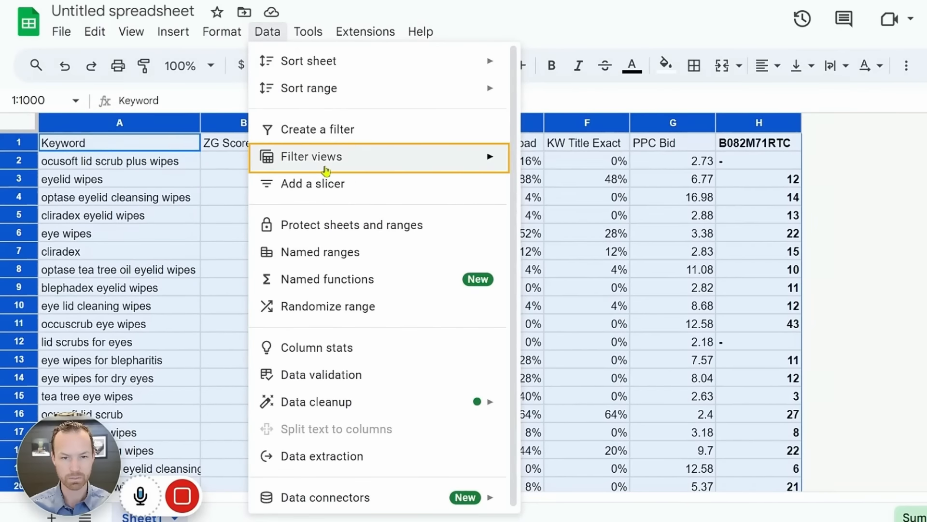
mouse_move(367, 90)
click(549, 162)
click(354, 199)
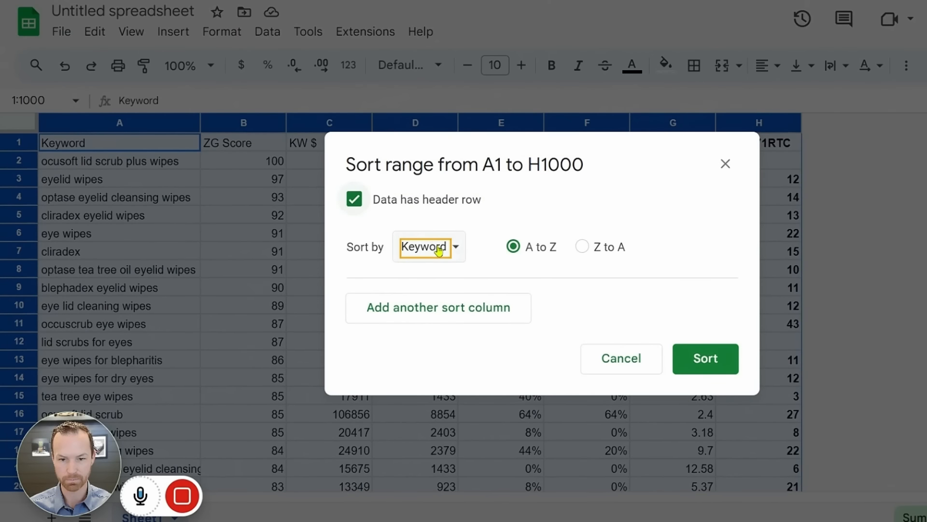
click(425, 246)
click(466, 328)
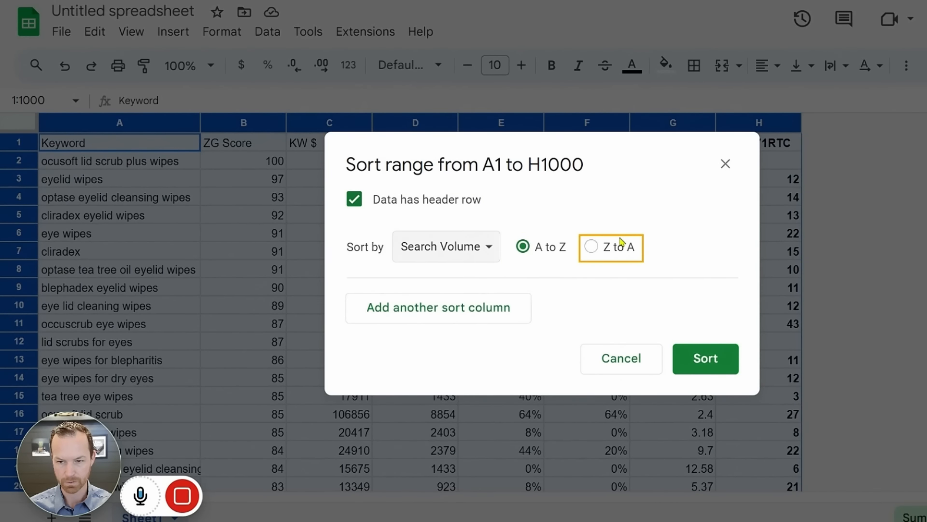
click(590, 247)
click(706, 358)
click(430, 161)
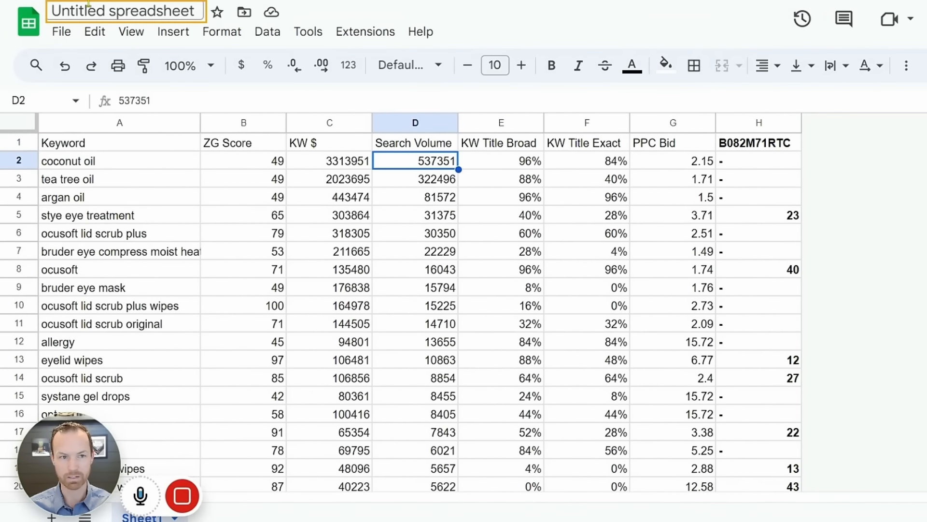
Step: Add a new sheet to the spreadsheet and name it Negative List
click(51, 516)
double_click(225, 516)
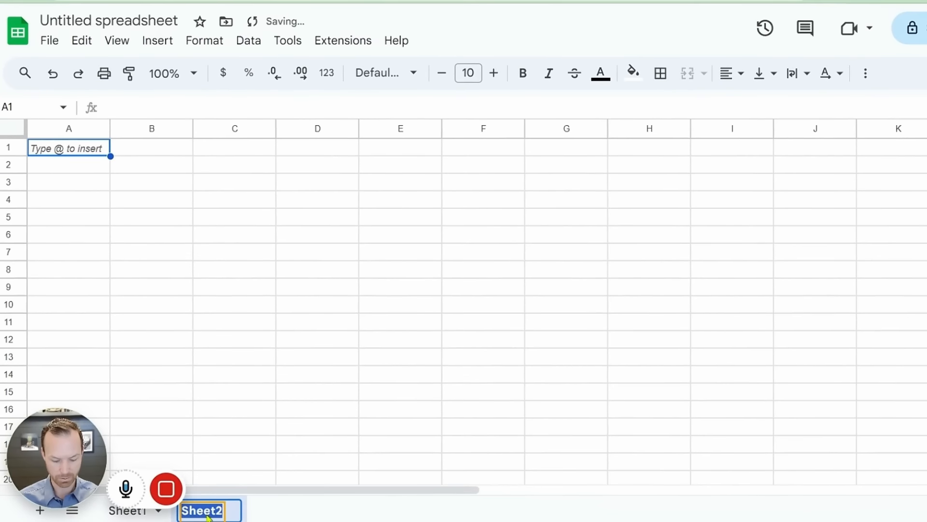
text(Negative List)
key(Return)
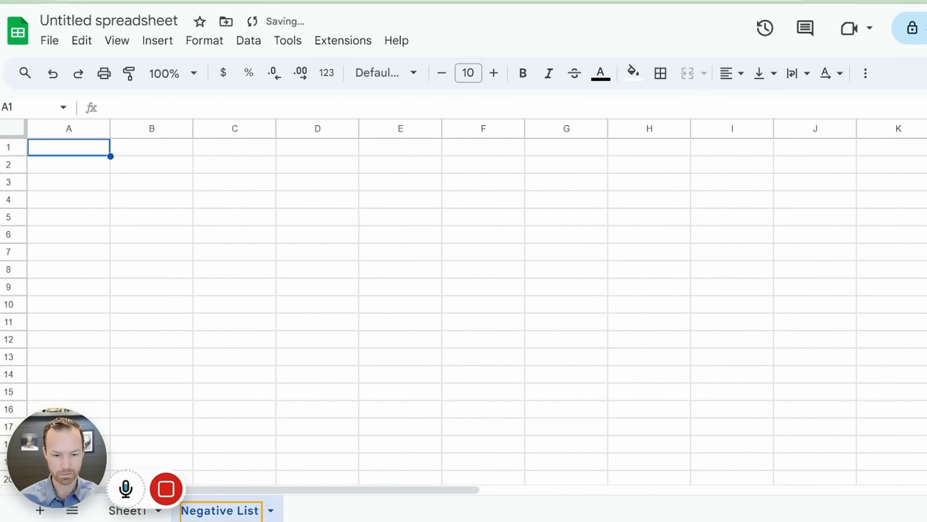
Step: Enter the headers Negative Phrase in A1 and Negative Exact in B1, and widen column A
click(79, 152)
text(Negative Phrase)
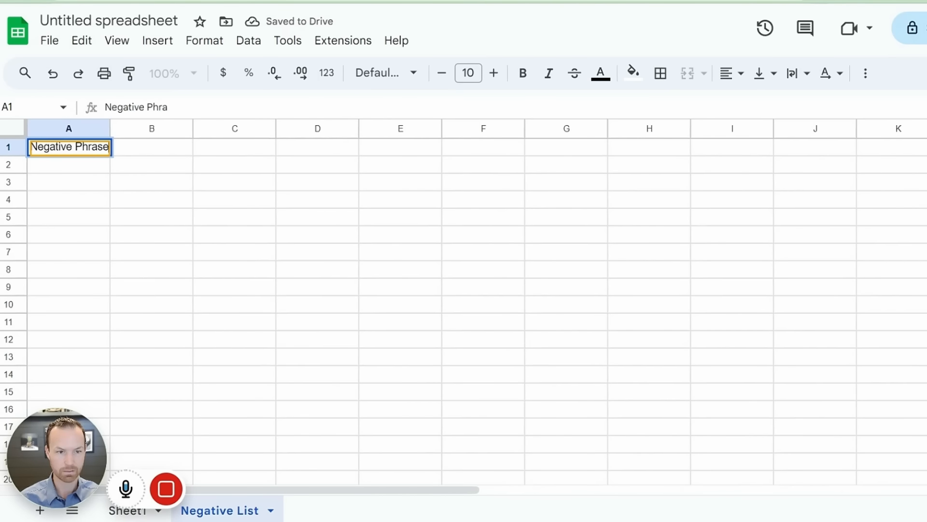
key(Tab)
text(Neg)
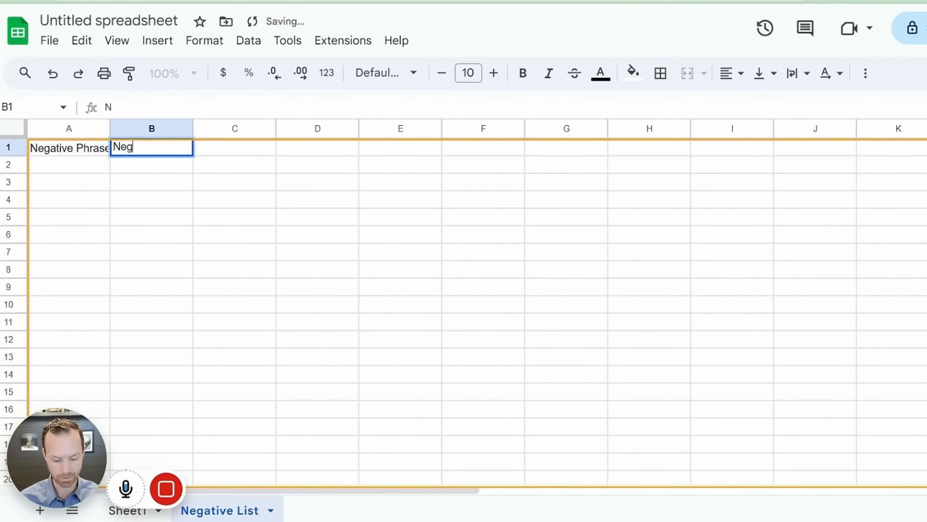
text(ative Exact)
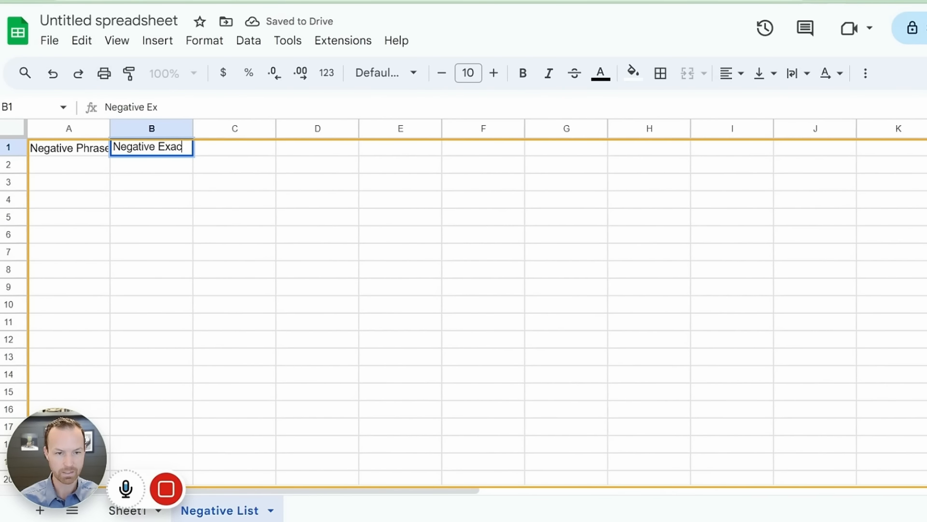
key(Return)
drag(110, 129, 163, 130)
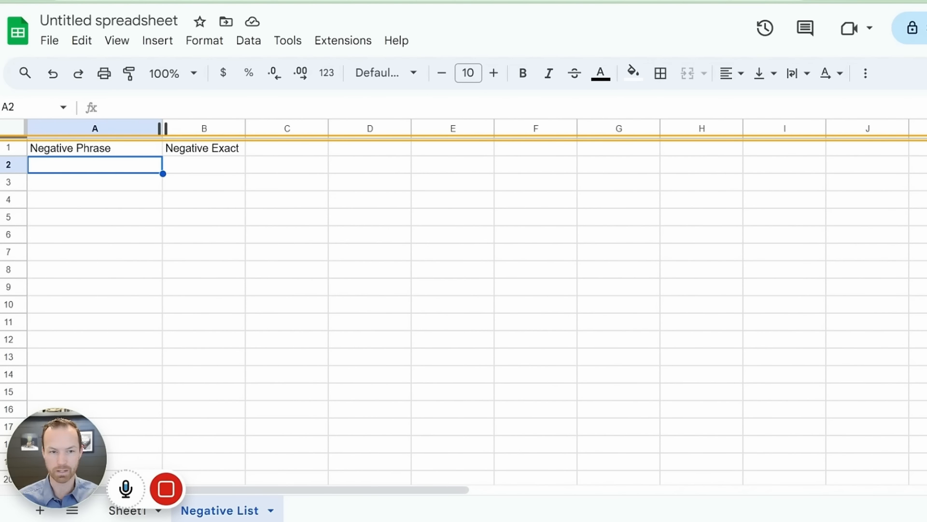
Step: Enter coconut under Negative Phrase in A2 and clear the coconut oil row in Sheet1
text(coc)
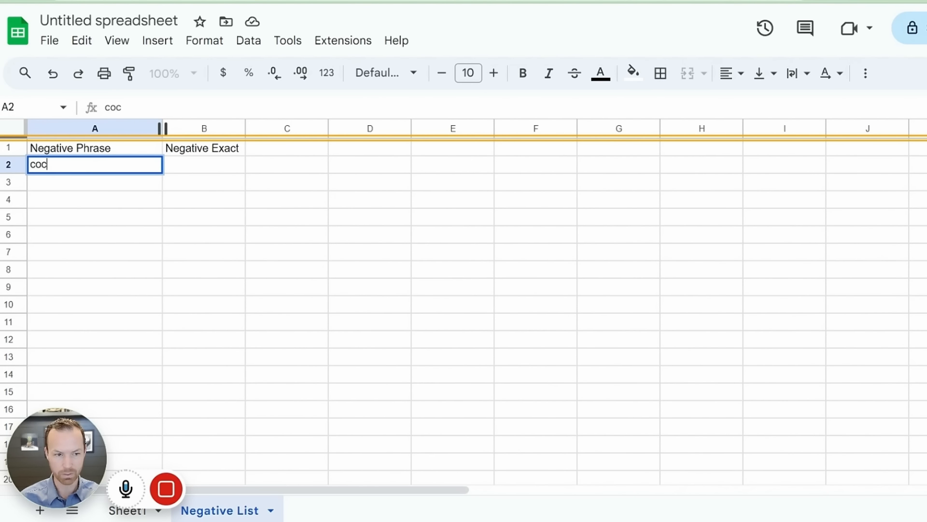
text(onut)
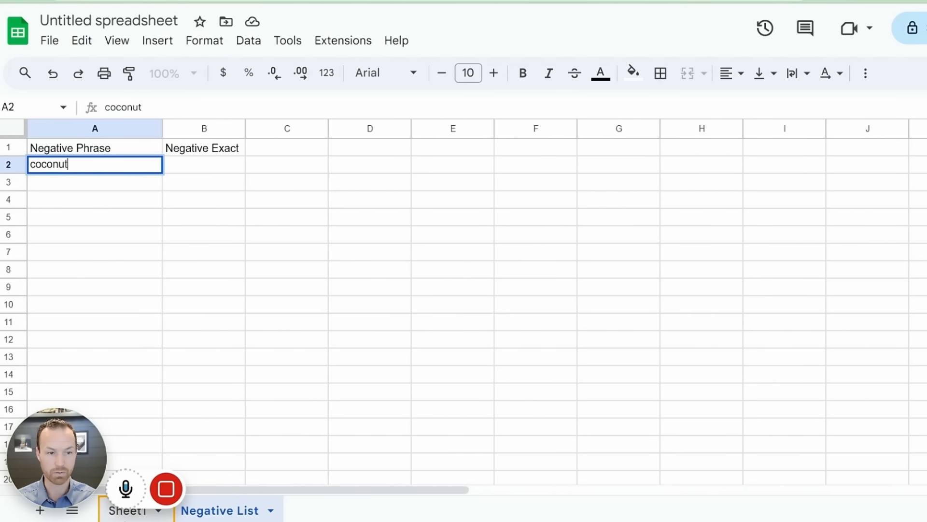
click(127, 510)
click(10, 155)
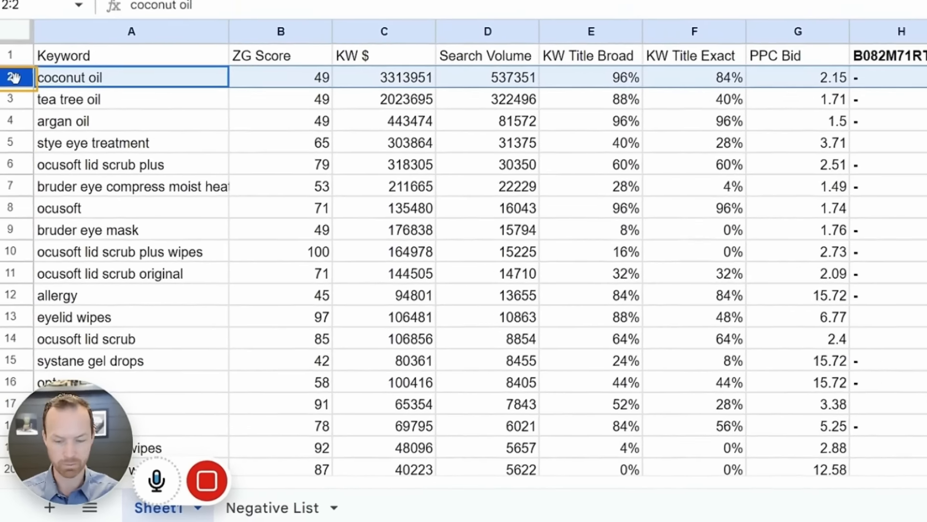
key(Delete)
Step: Copy the keywords tea tree oil and argan oil from Sheet1 into the Negative Exact column, starting at B2
click(85, 100)
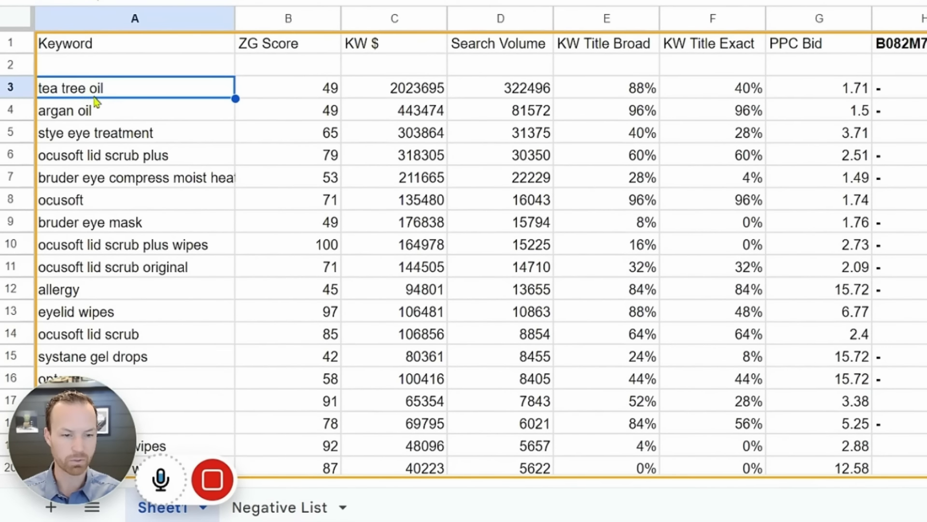
key(ctrl+c)
click(121, 117)
drag(121, 92, 120, 106)
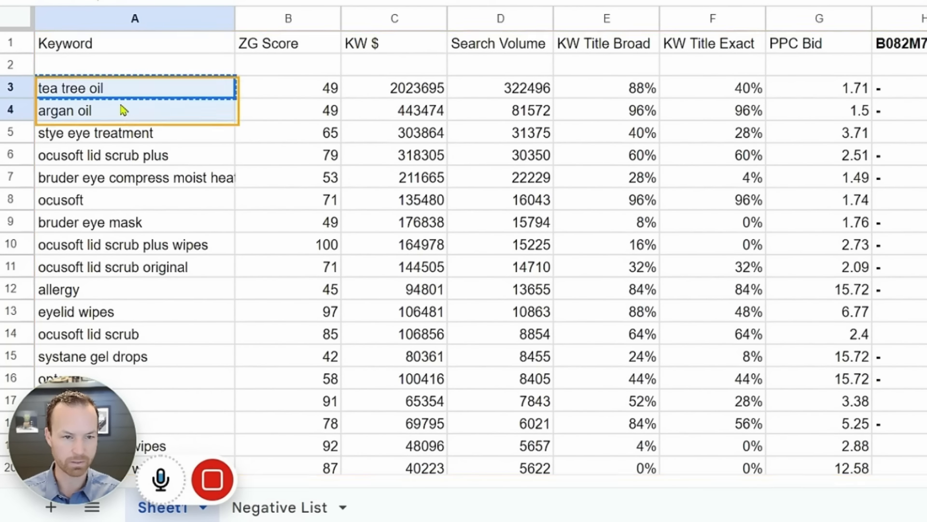
click(278, 507)
click(261, 68)
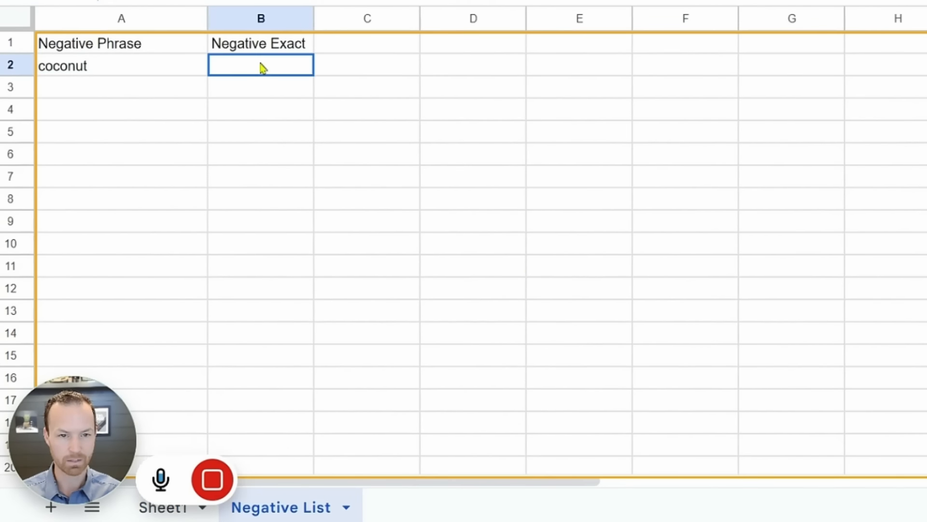
key(ctrl+v)
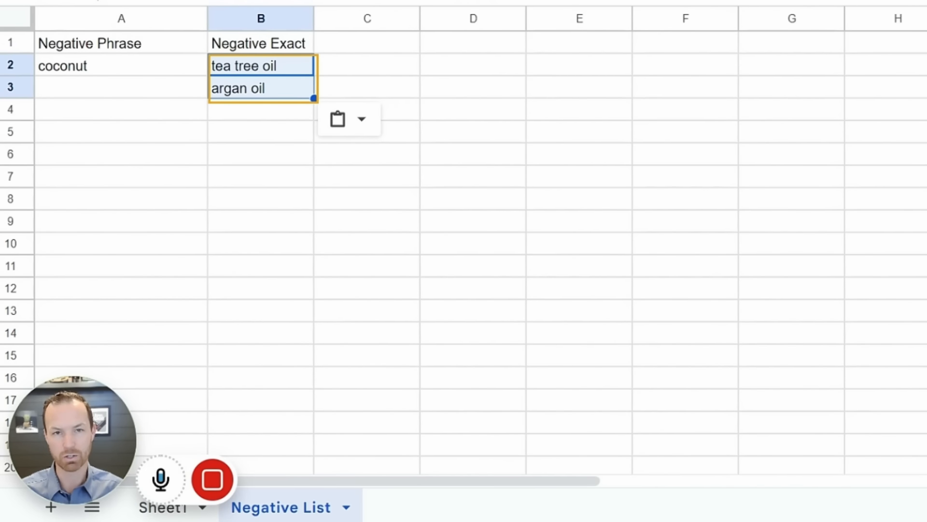
Step: Clear the tea tree oil and argan oil rows (3 and 4) in Sheet1
click(157, 511)
drag(5, 86, 3, 101)
key(Delete)
Step: Fill the stye eye treatment keyword cell with light purple and append "(Browse)" to its text
click(103, 131)
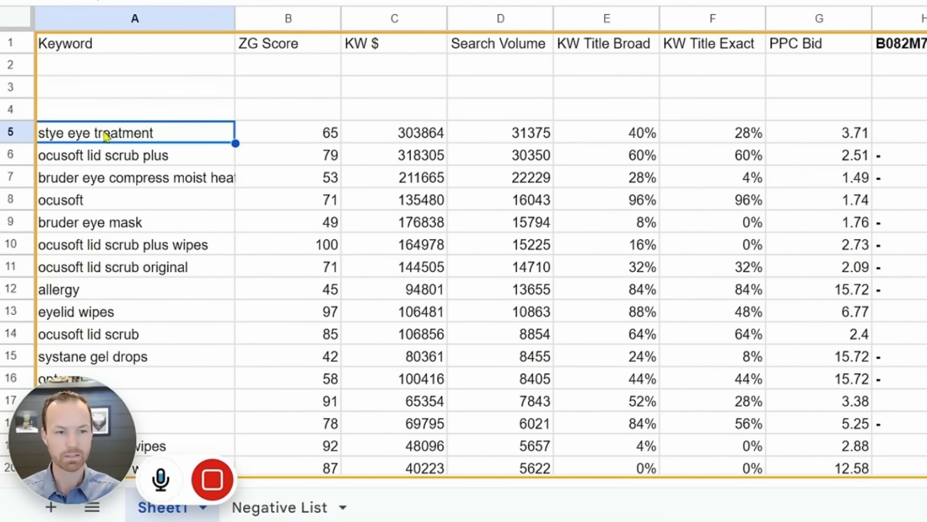
click(811, 1)
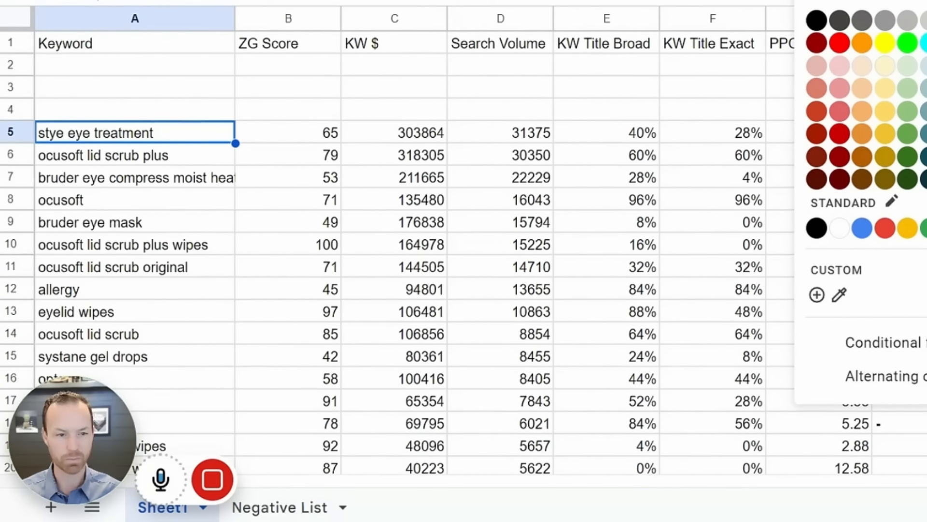
click(926, 65)
click(159, 66)
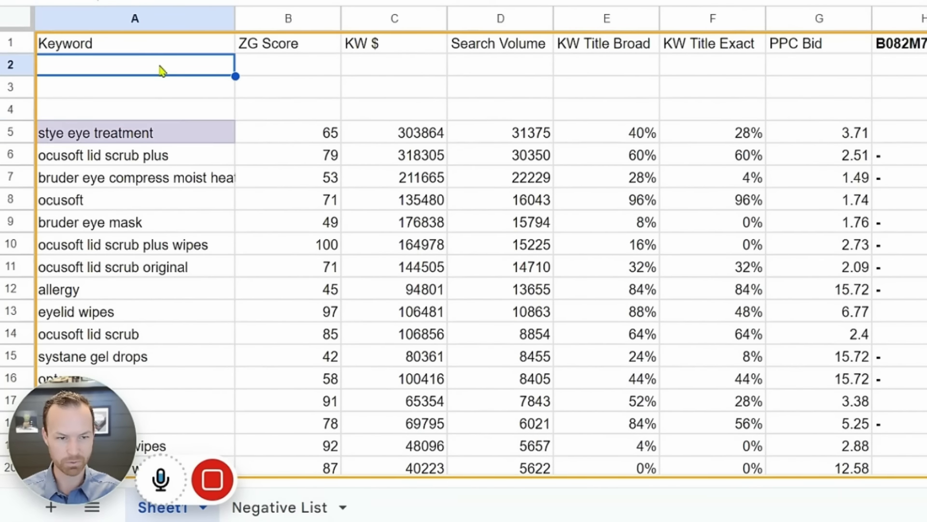
double_click(228, 137)
text((Browse)
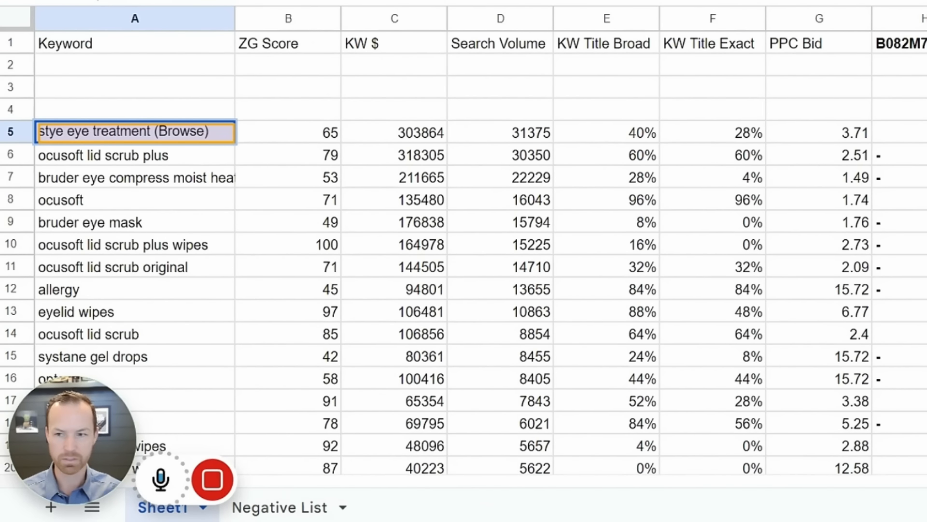
Step: Format the PPC Bid column as dollar currency and select the two KW Title percentages for stye eye treatment
click(828, 132)
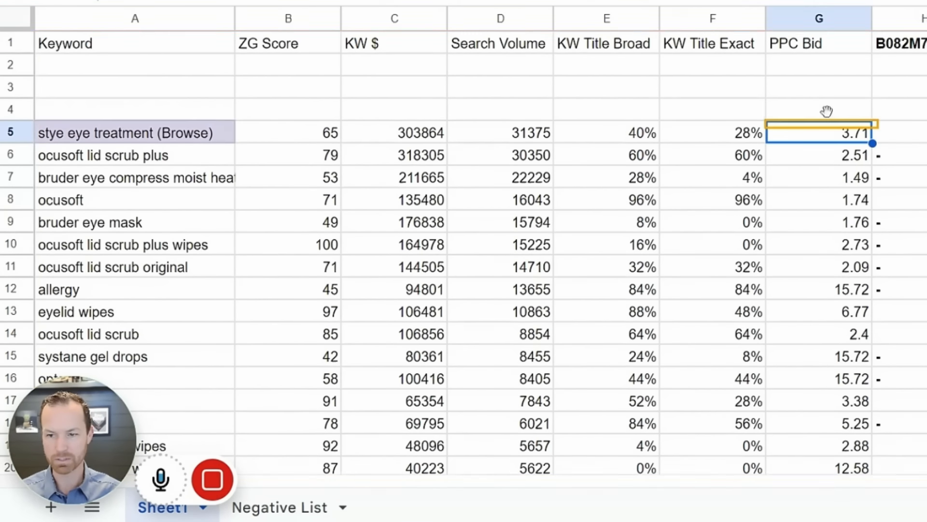
click(819, 19)
key(ctrl+shift+4)
click(845, 136)
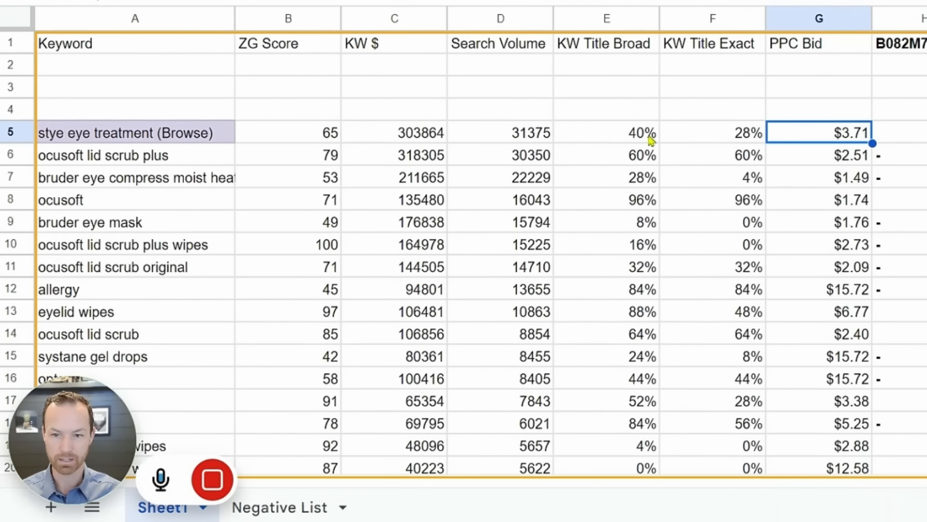
drag(655, 140, 703, 141)
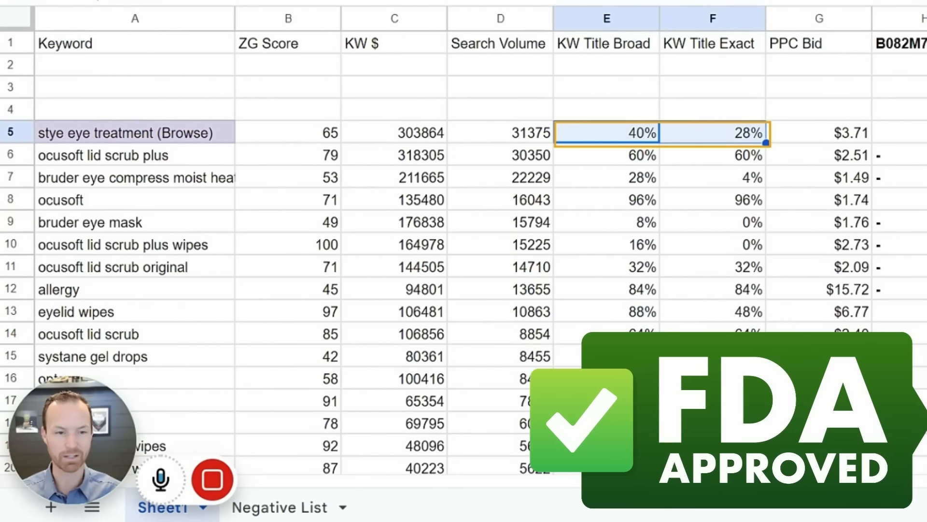
Step: Fill the ocusoft lid scrub plus keyword cell with yellow and append "(competition)" to its text
click(117, 162)
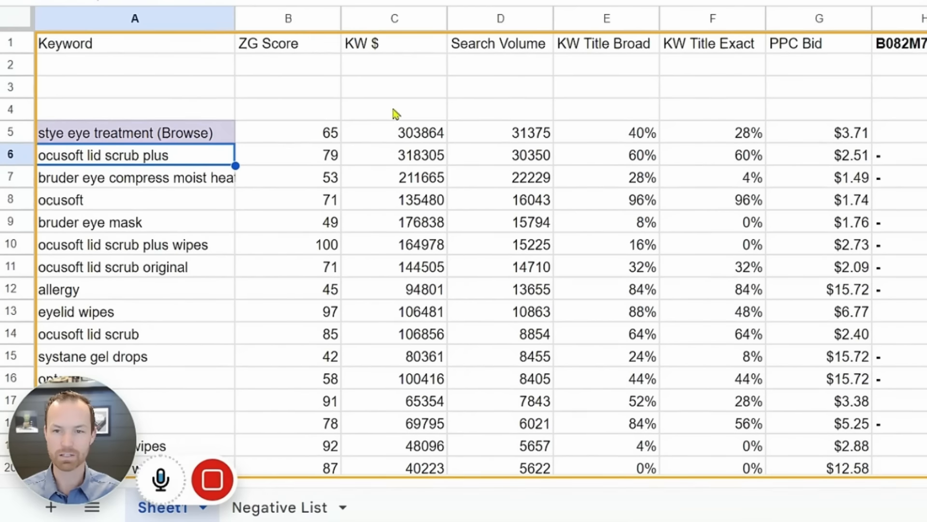
click(806, 1)
click(885, 46)
double_click(213, 161)
text((competition))
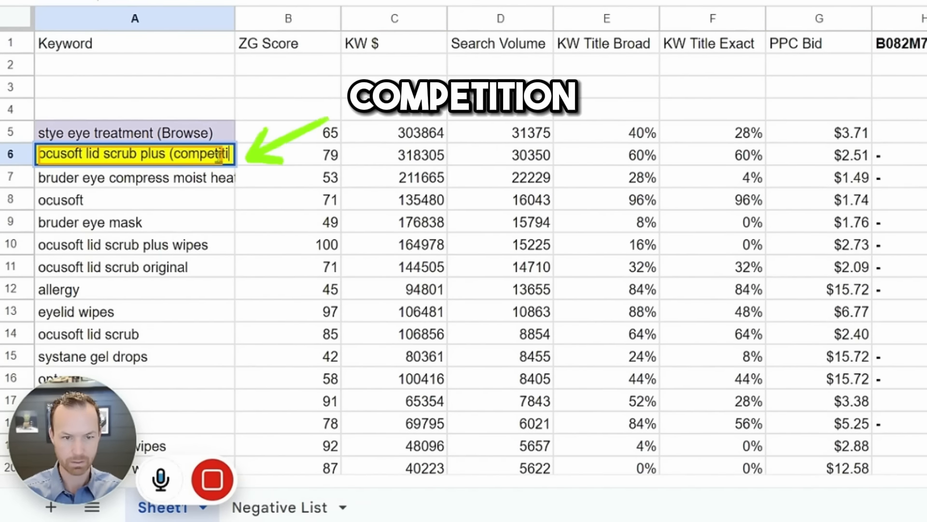
Step: Append "(compeition)" to the bruder eye compress moist heat keyword and fill its cell with yellow
double_click(232, 177)
text((compeition))
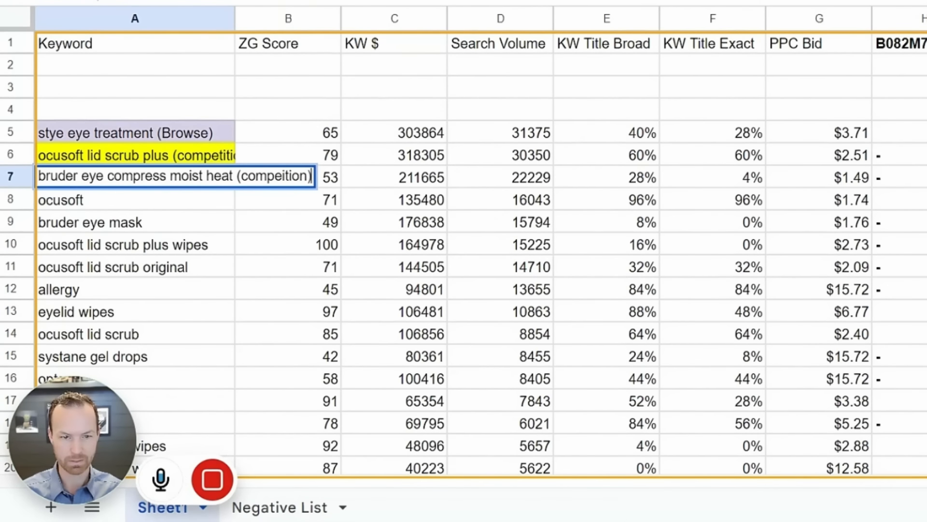
key(Return)
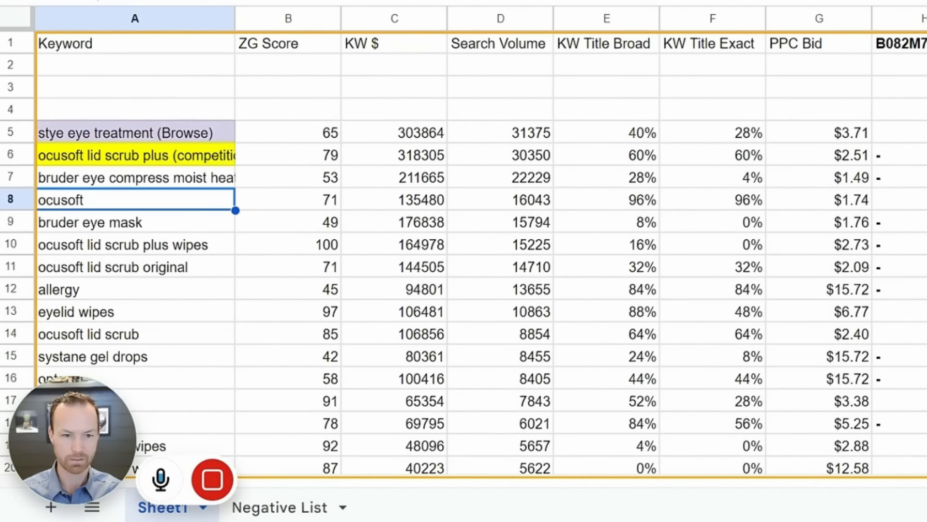
click(175, 180)
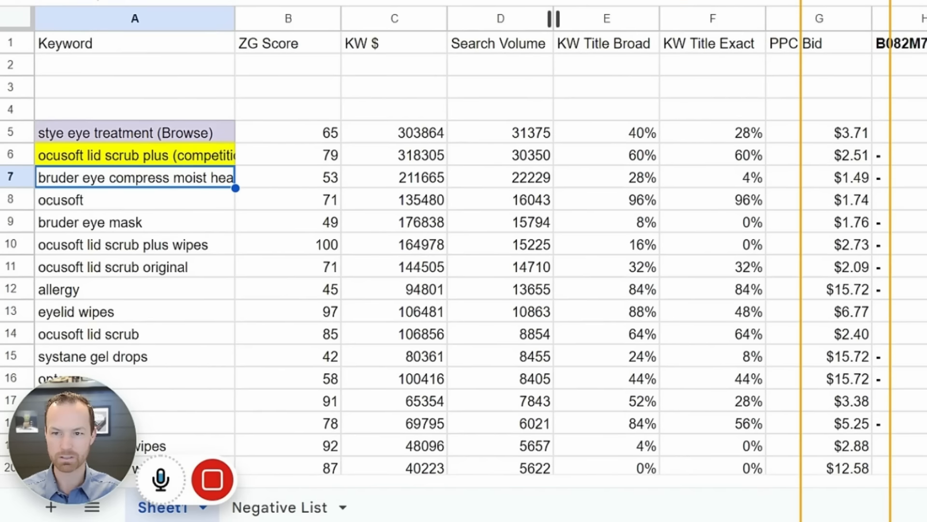
click(816, 1)
click(885, 43)
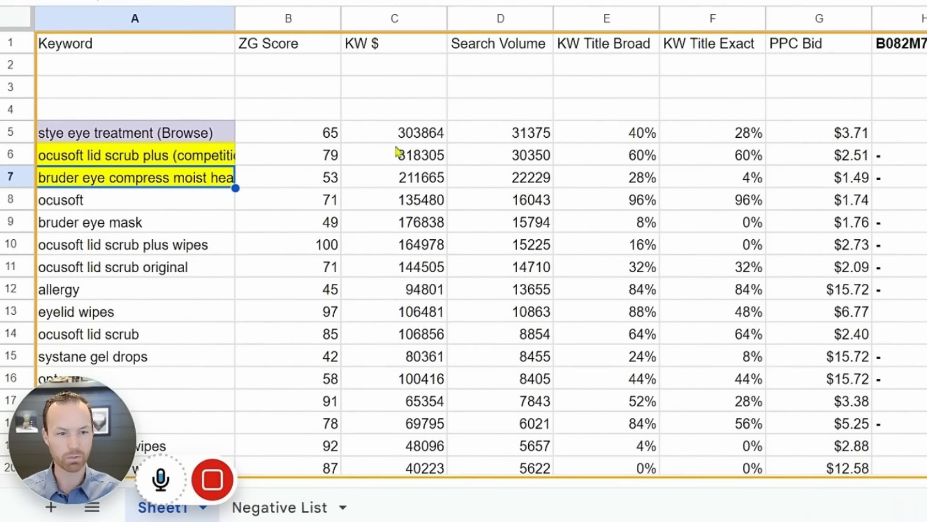
Step: Fill the ocusoft keyword cell in A8 with yellow
click(136, 207)
click(816, 1)
click(886, 44)
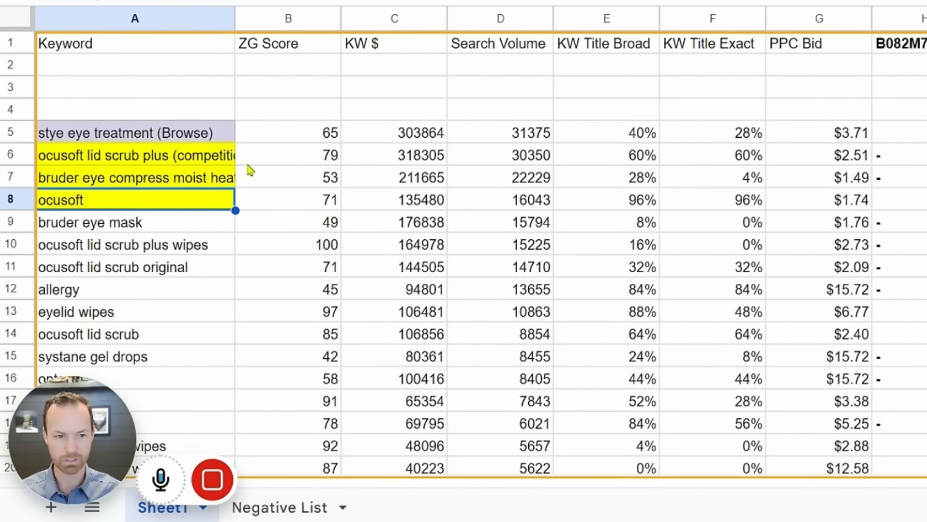
Step: Fill the bruder eye mask, ocusoft lid scrub plus wipes and ocusoft lid scrub original keywords in A9:A11 with yellow
drag(97, 221, 96, 268)
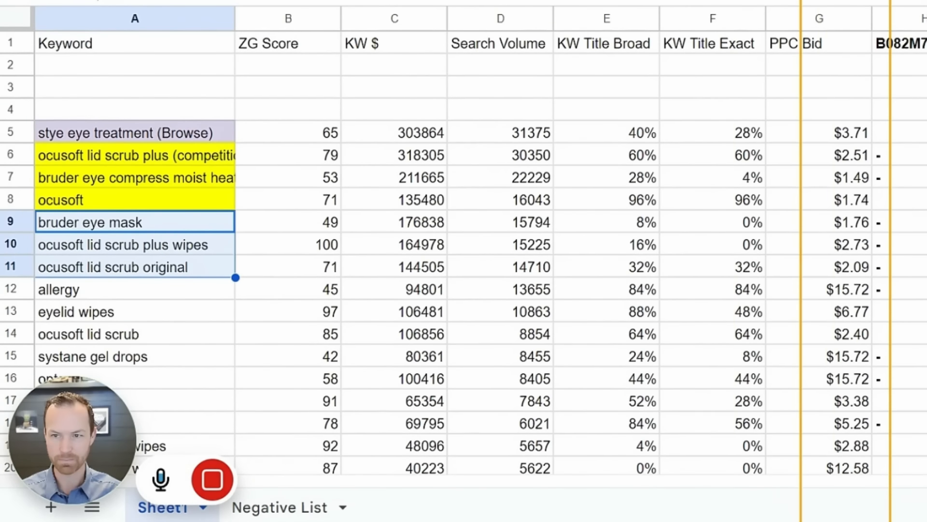
click(816, 1)
click(885, 43)
Step: Fill the allergy keyword in A12 with the light purple used for browse keywords
click(111, 290)
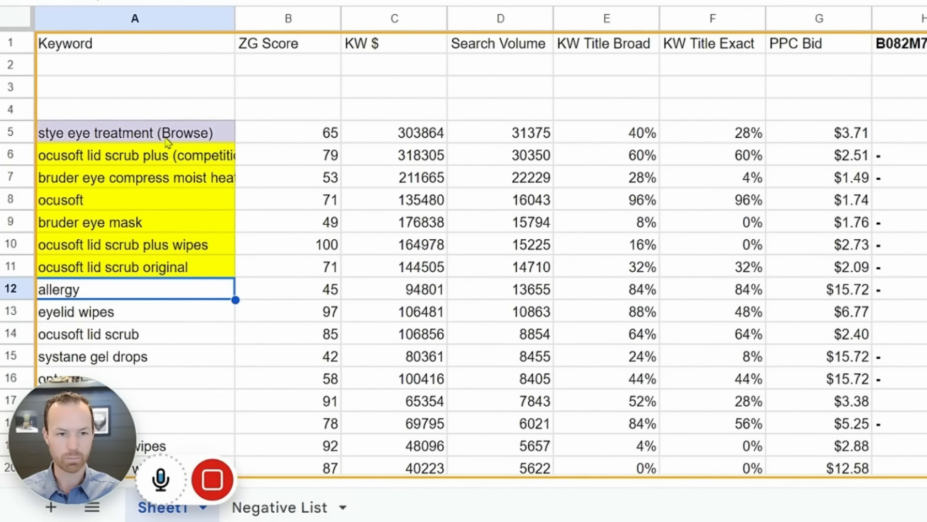
click(816, 1)
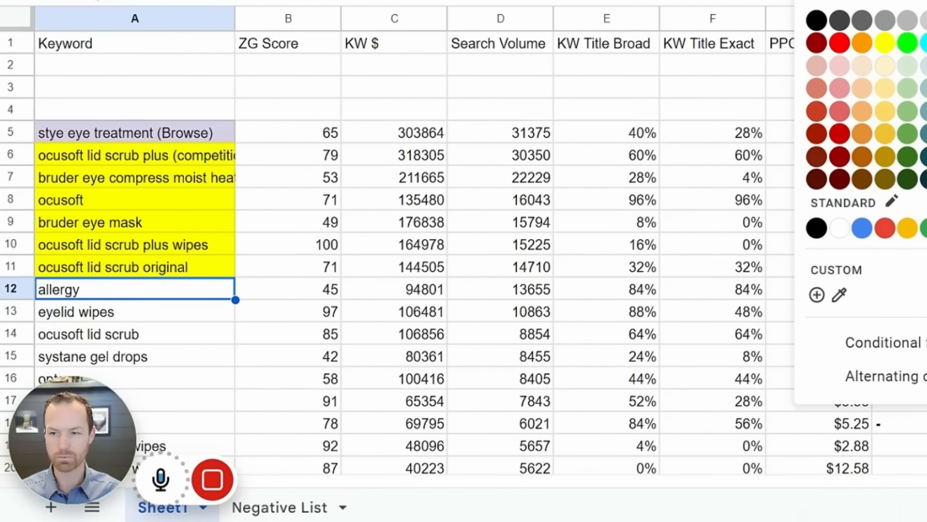
click(926, 66)
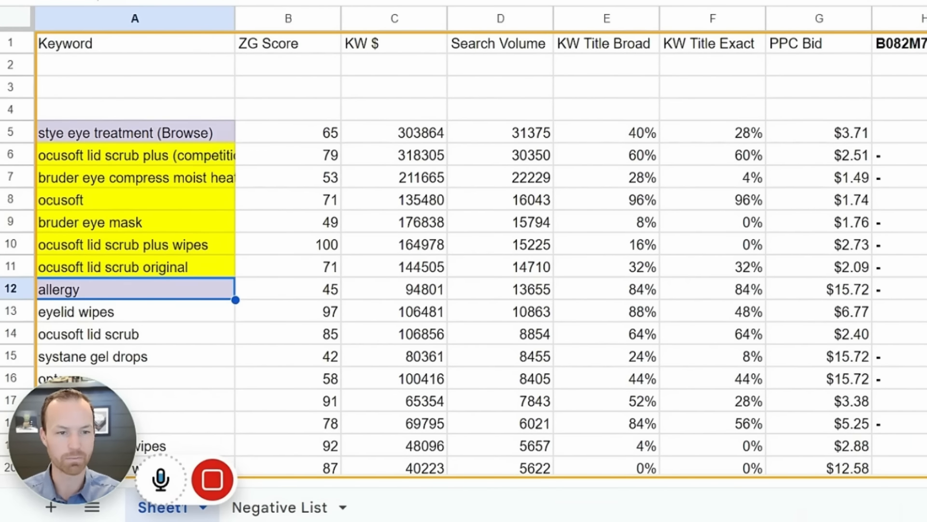
Step: Fill the eyelid wipes keyword in A13 with cyan
click(130, 314)
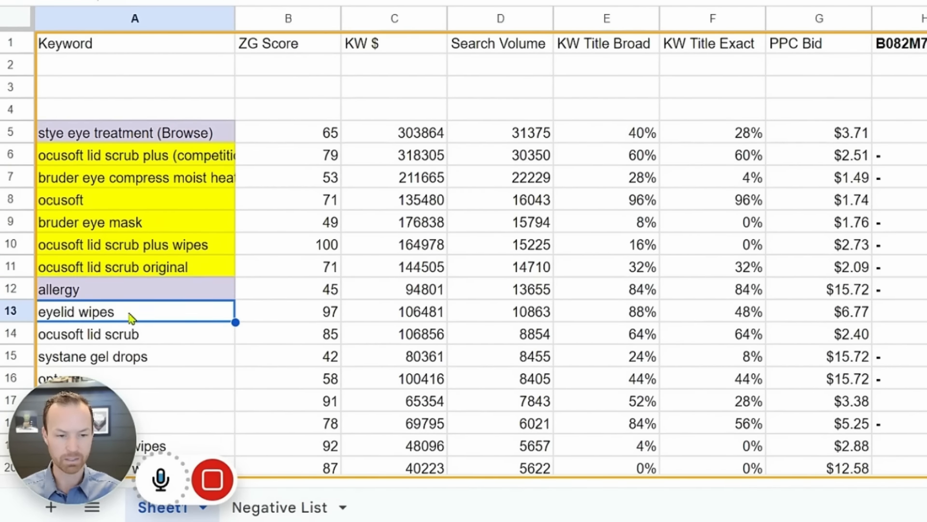
click(816, 1)
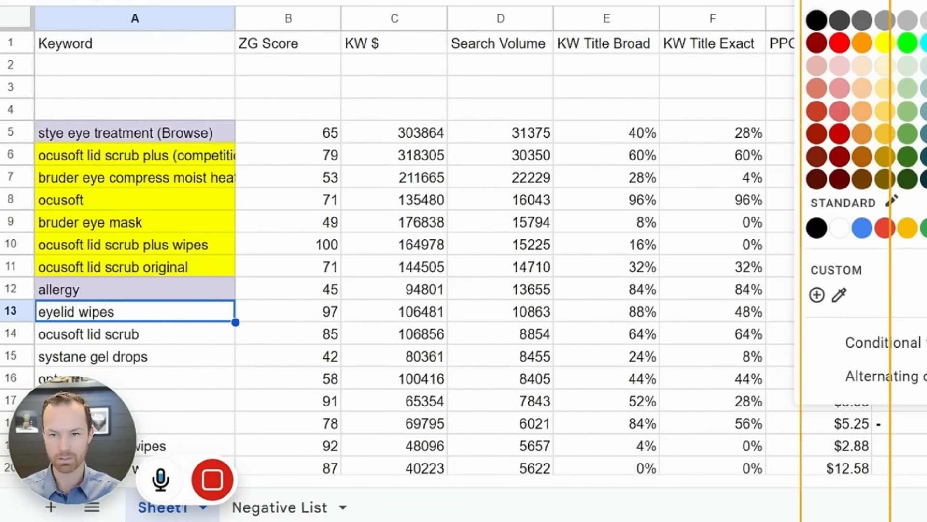
click(924, 44)
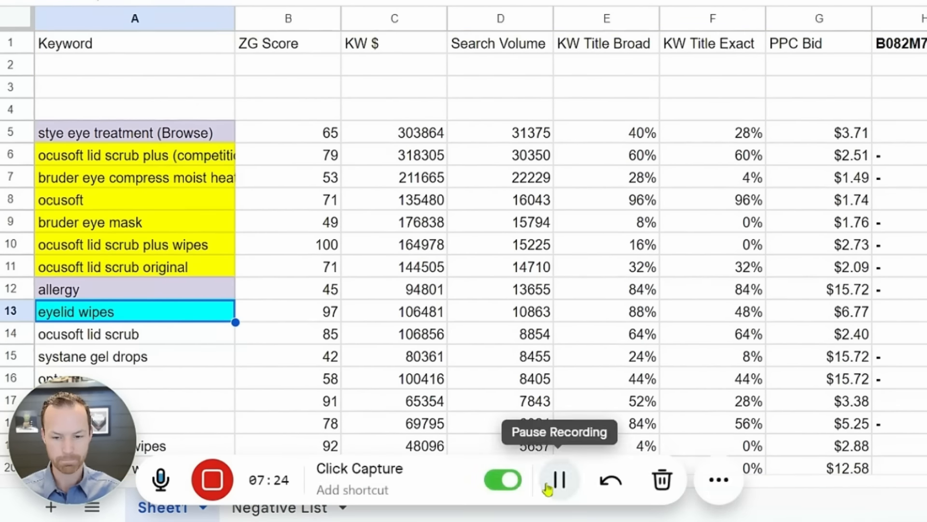
click(555, 423)
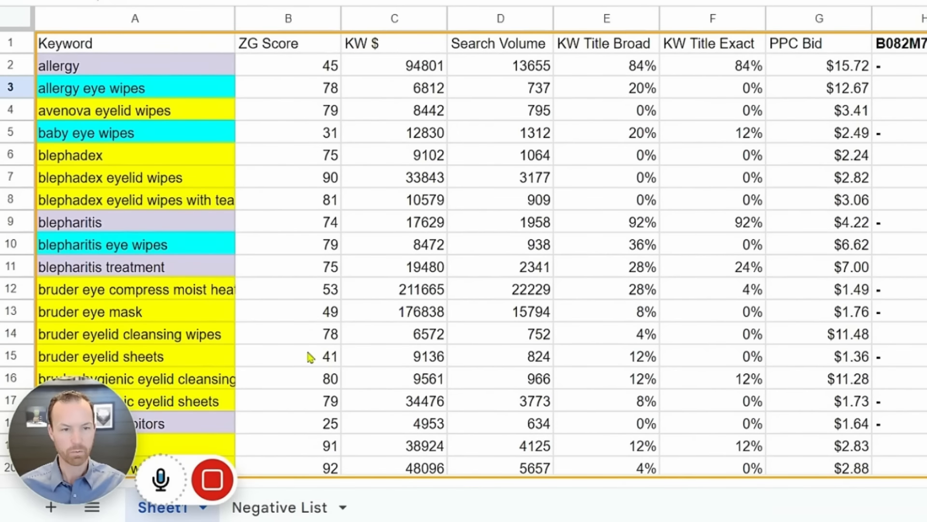
Step: Delete all the empty rows below the last keyword, from row 149 to the end of the sheet
scroll(233, 261, down, 20)
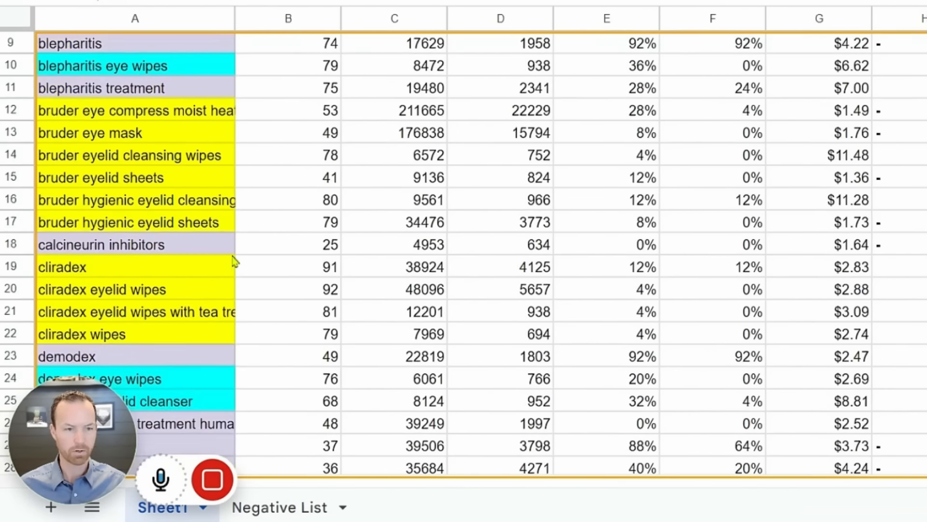
scroll(233, 264, down, 20)
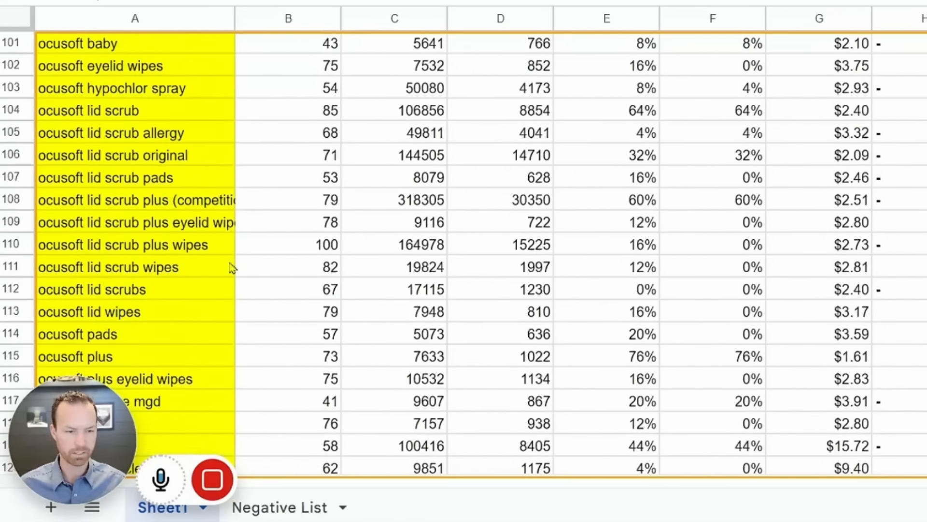
scroll(232, 268, down, 4)
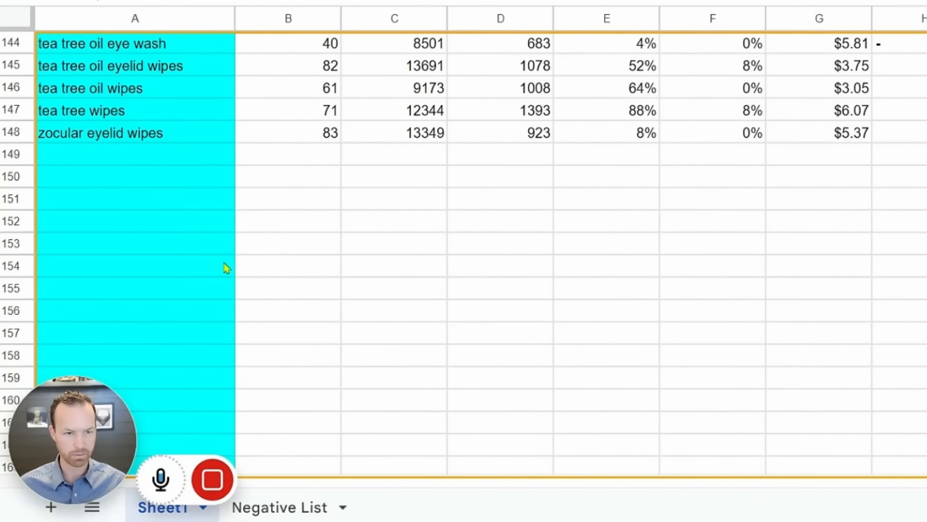
click(23, 153)
key(ctrl+shift+Down)
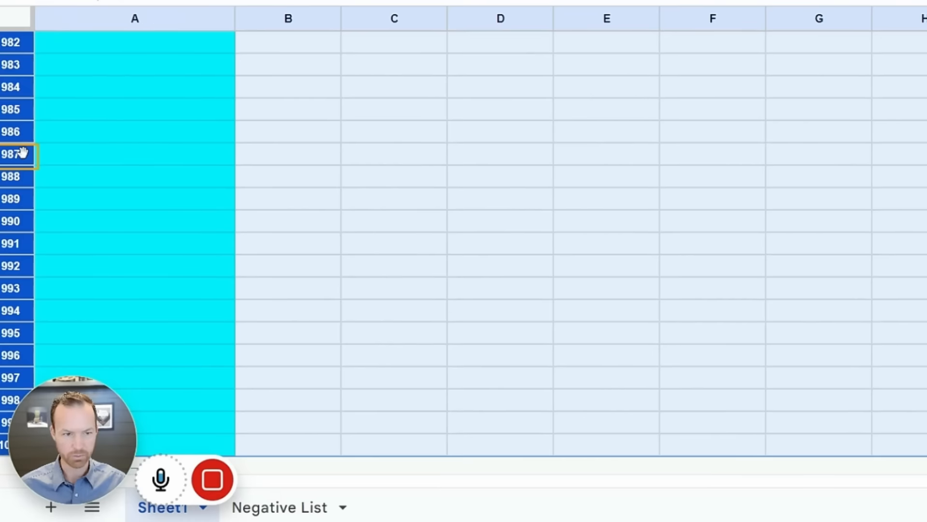
right_click(227, 161)
click(370, 212)
scroll(329, 357, up, 20)
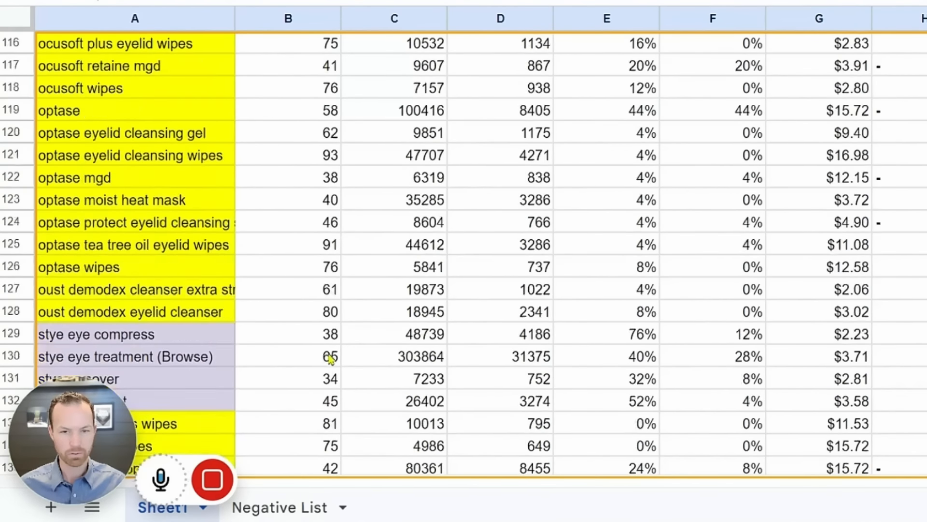
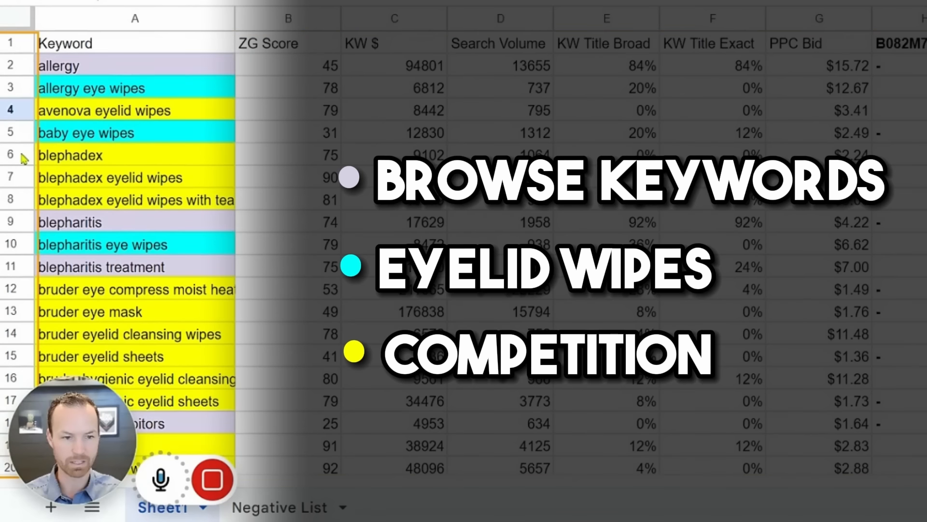
Step: Clear the contents of the three blephadex rows (6 to 8) and the avenova eyelid wipes row (4)
drag(20, 155, 20, 199)
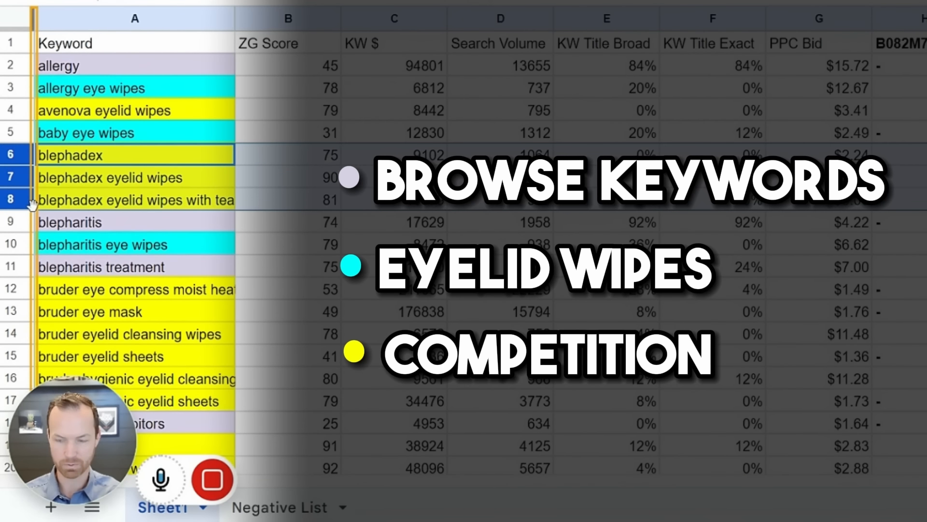
key(Delete)
click(10, 110)
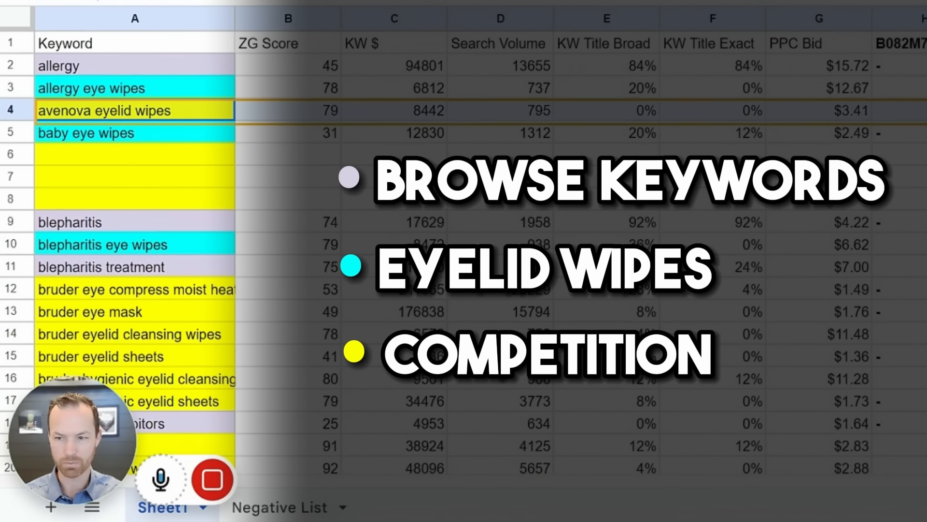
key(Delete)
click(925, 132)
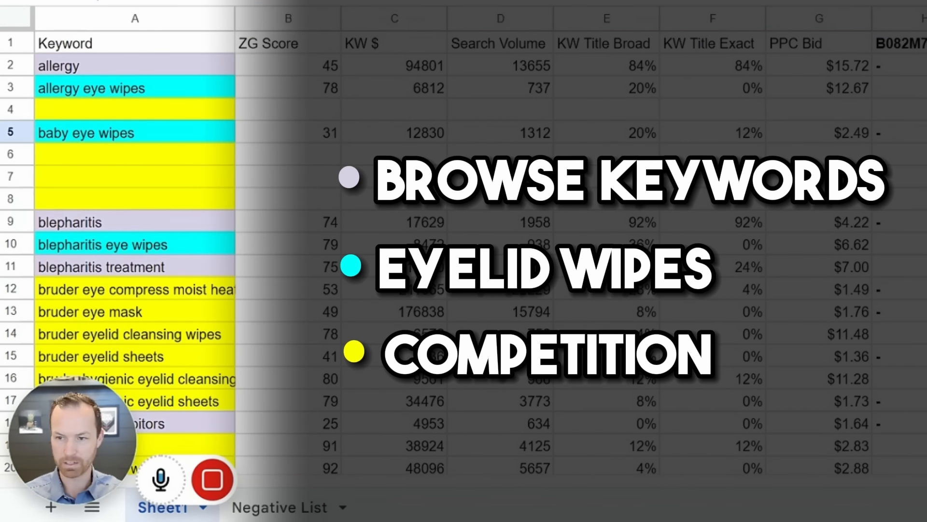
Step: Delete the six bruder competitor keyword rows, 12 to 17
scroll(180, 150, down, 4)
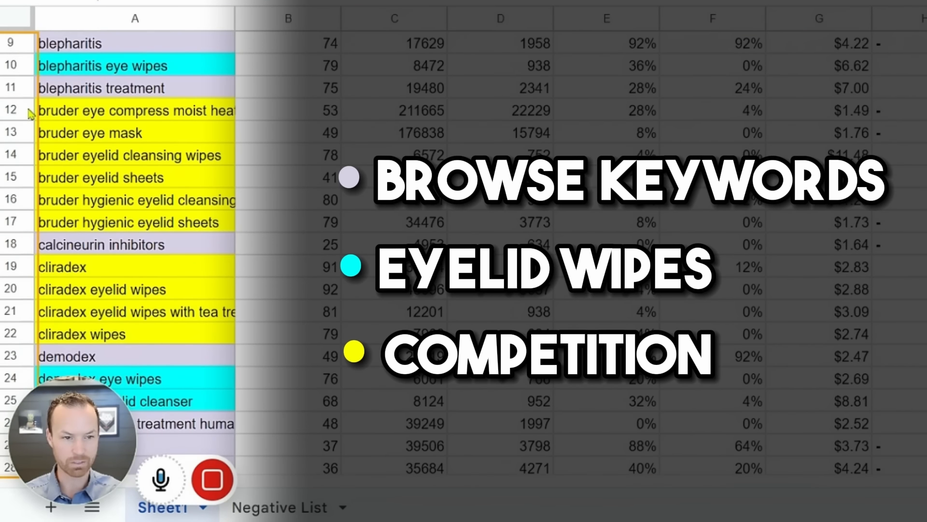
drag(30, 114, 24, 222)
right_click(152, 182)
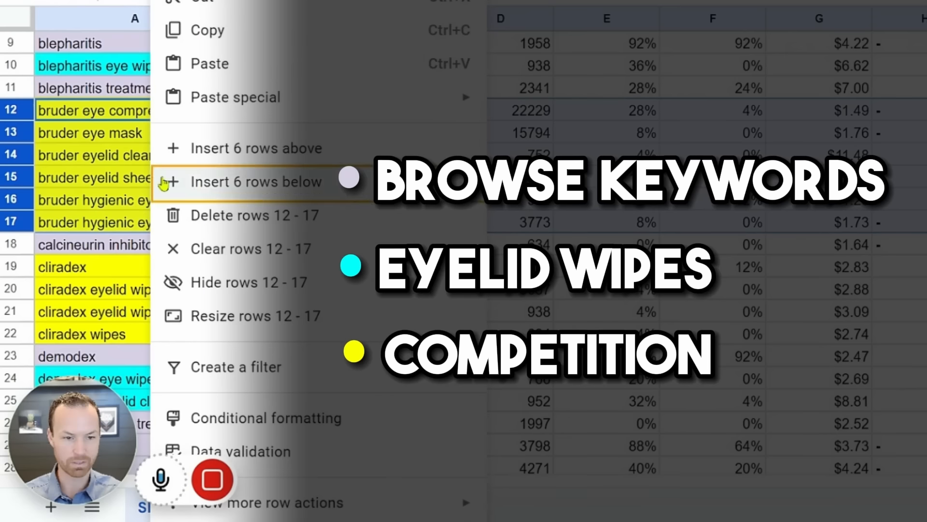
click(216, 216)
Step: Delete the four cliradex keyword rows, 13 to 16
click(64, 142)
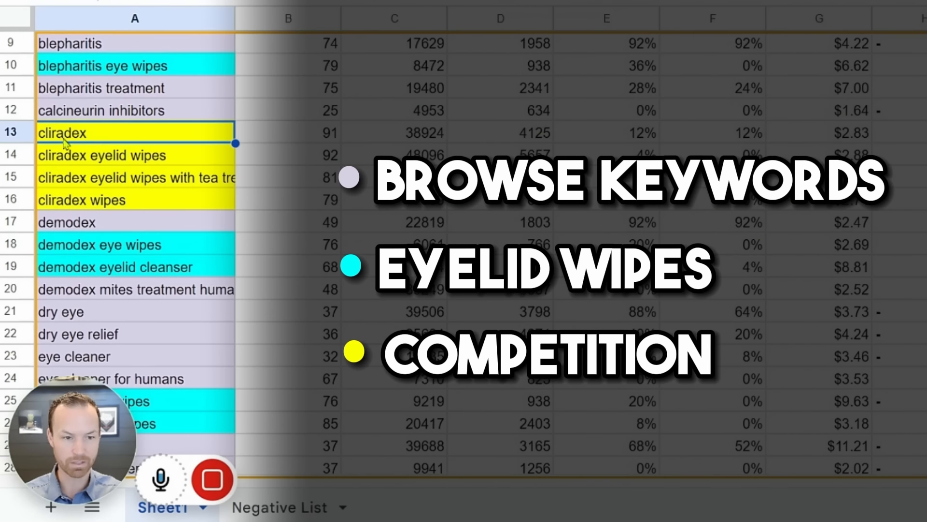
drag(64, 142, 29, 195)
scroll(187, 218, down, 2)
right_click(100, 183)
click(194, 216)
scroll(228, 261, up, 2)
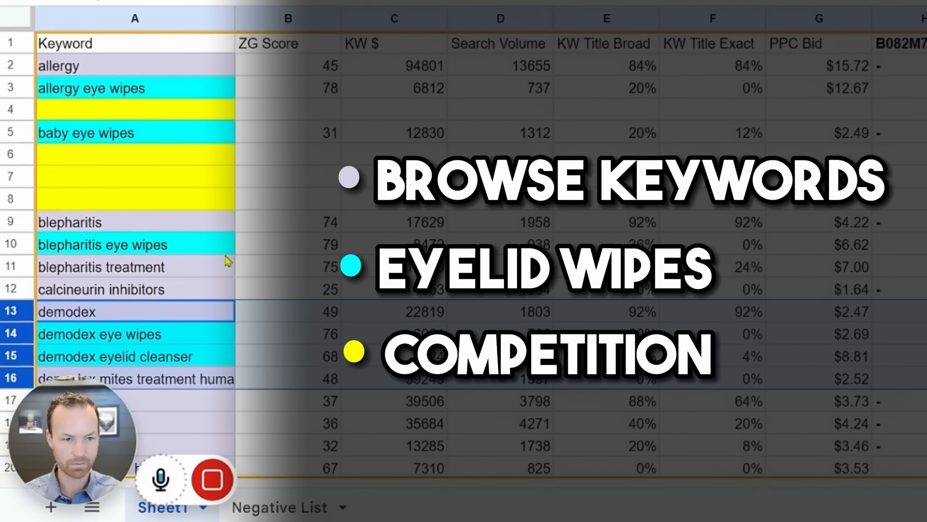
Step: Take ocusoft out of the eye lid scrub ocusoft keyword in A27 and clear the whole of row 27
scroll(123, 191, down, 6)
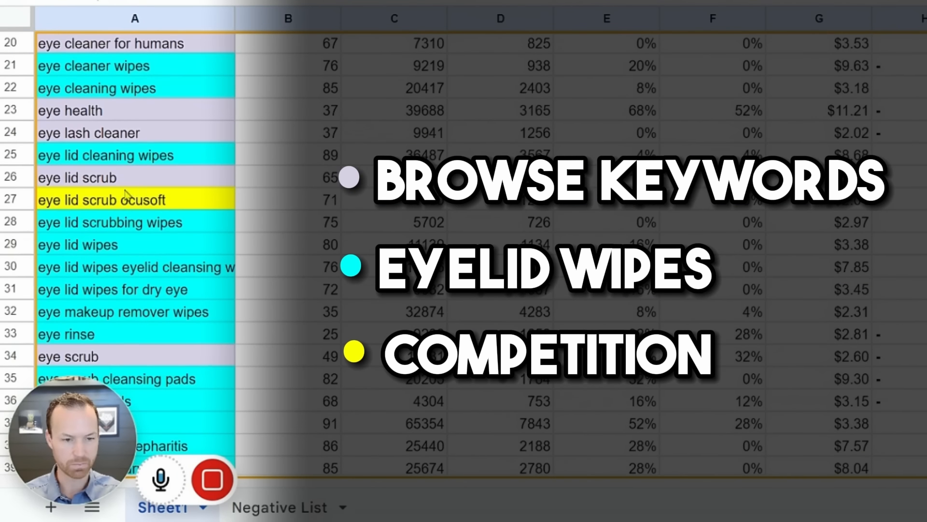
double_click(143, 199)
double_click(142, 199)
key(BackSpace)
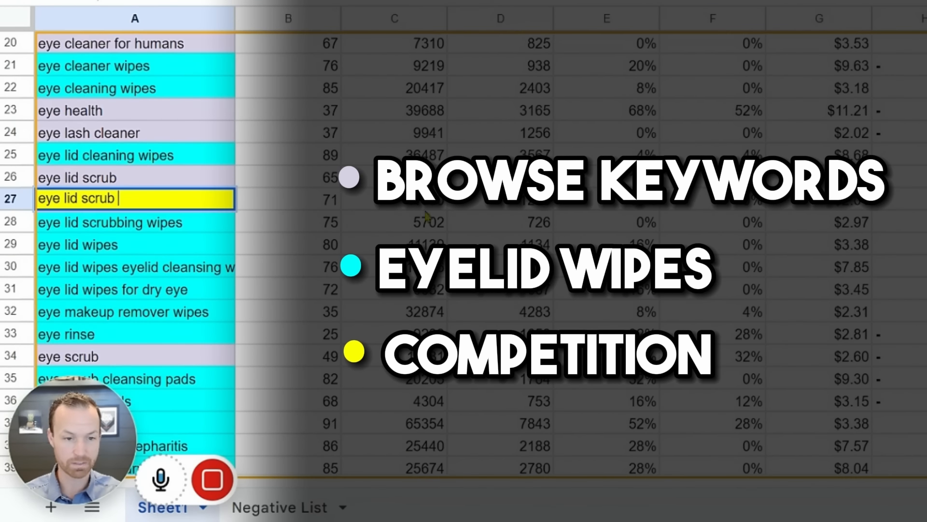
scroll(427, 216, up, 5)
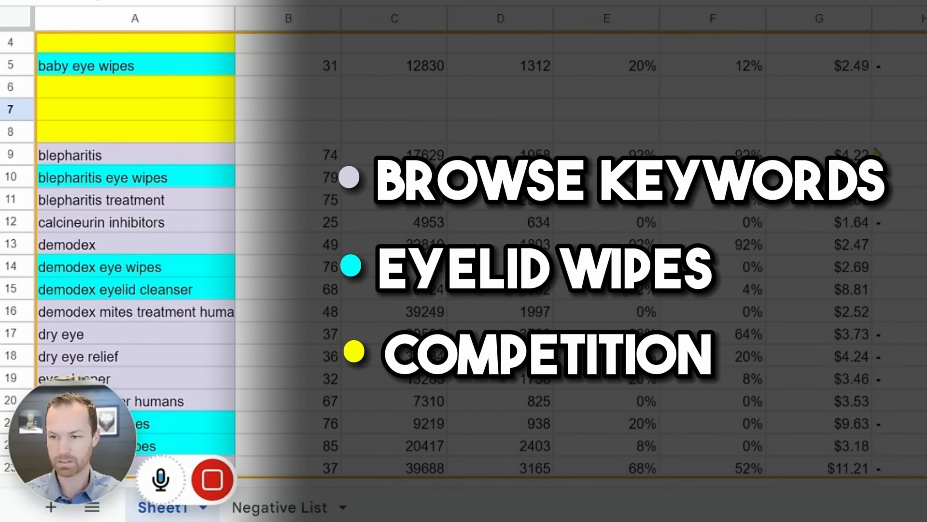
scroll(427, 212, down, 5)
scroll(277, 250, up, 6)
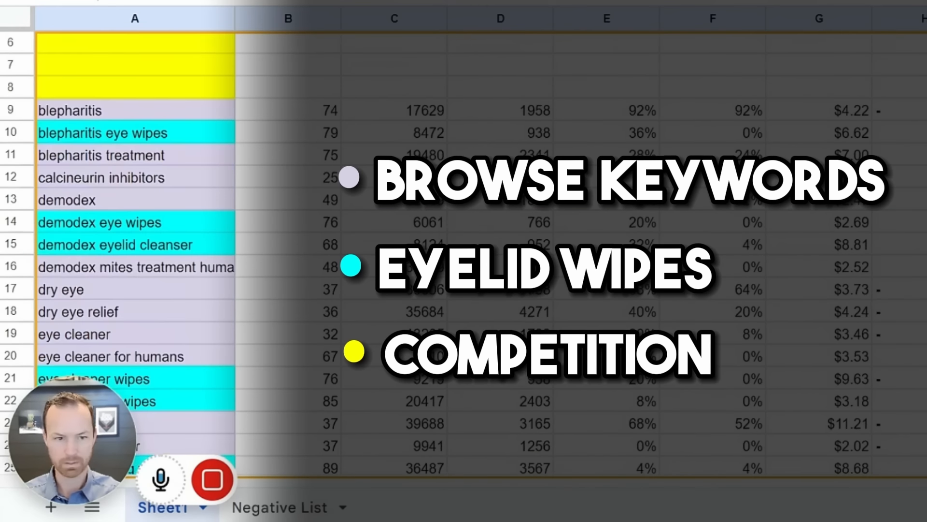
scroll(277, 250, down, 1)
scroll(277, 250, down, 9)
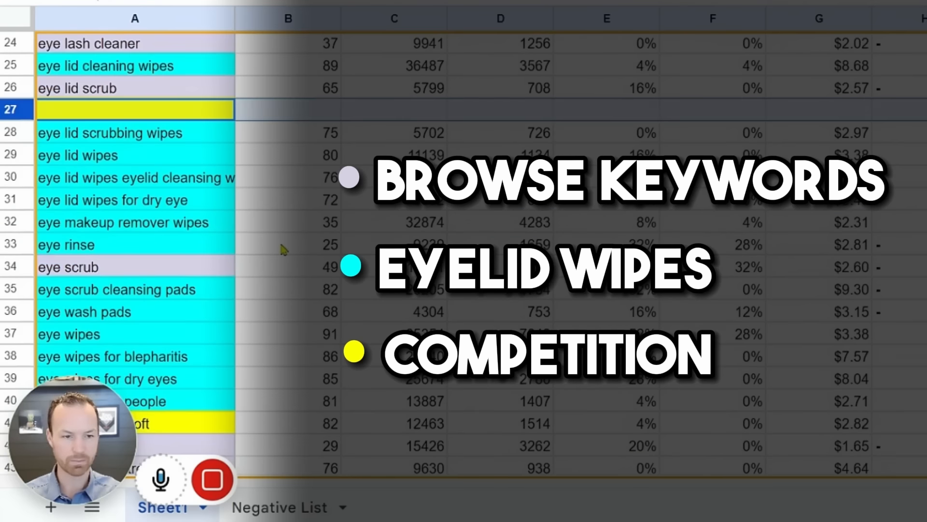
Step: Clear the contents of the eye wipes ocusoft row (41) and the eyelid wipes ocusoft row (57)
click(122, 250)
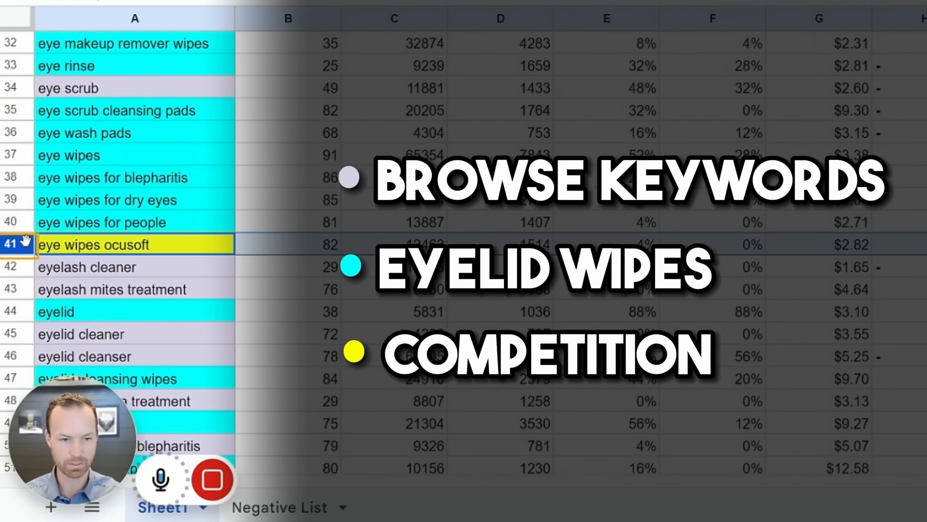
scroll(123, 248, down, 4)
scroll(122, 244, down, 2)
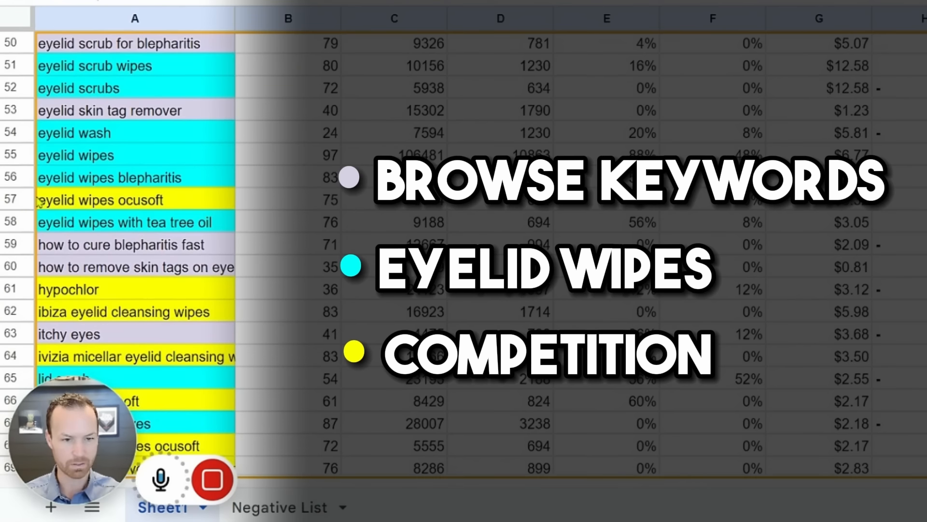
click(24, 198)
key(Delete)
Step: Copy the hypochlor, ibiza and ivizia keywords from A61, A62 and A64 into rows 8 to 10 of the competitor list beside the data
drag(64, 285, 63, 304)
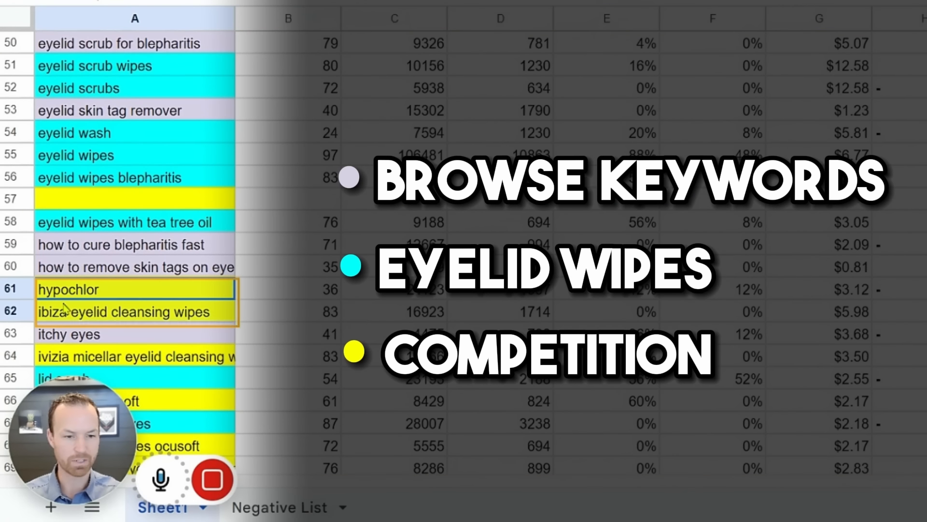
ctrl+click(121, 357)
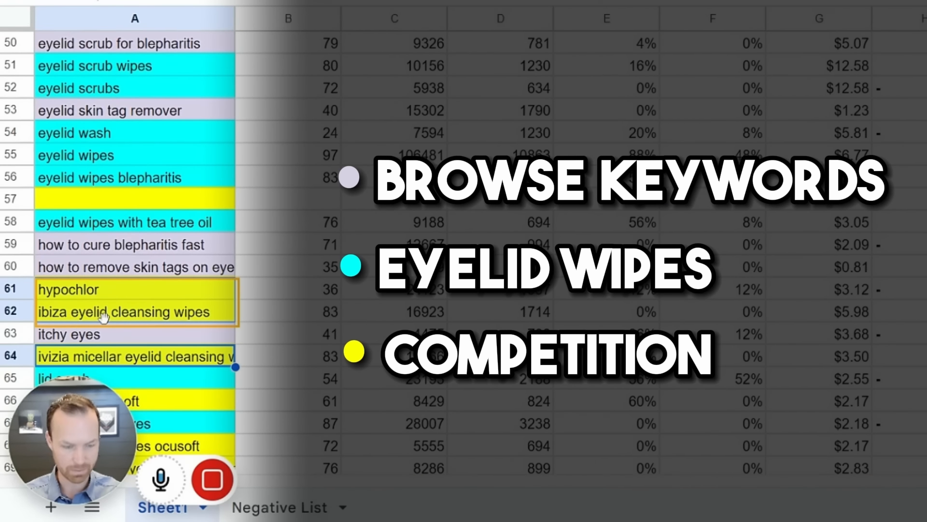
key(ctrl+c)
scroll(515, 314, up, 3)
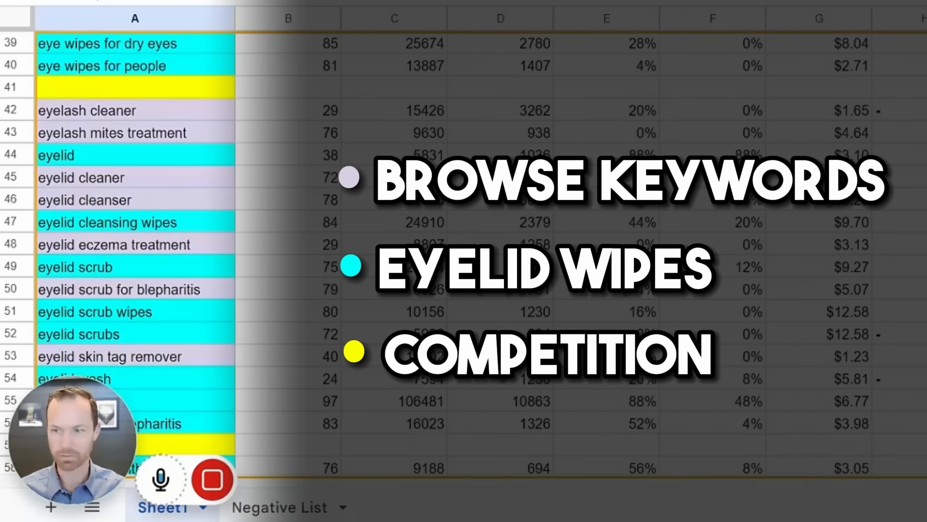
scroll(514, 314, up, 10)
drag(922, 199, 923, 244)
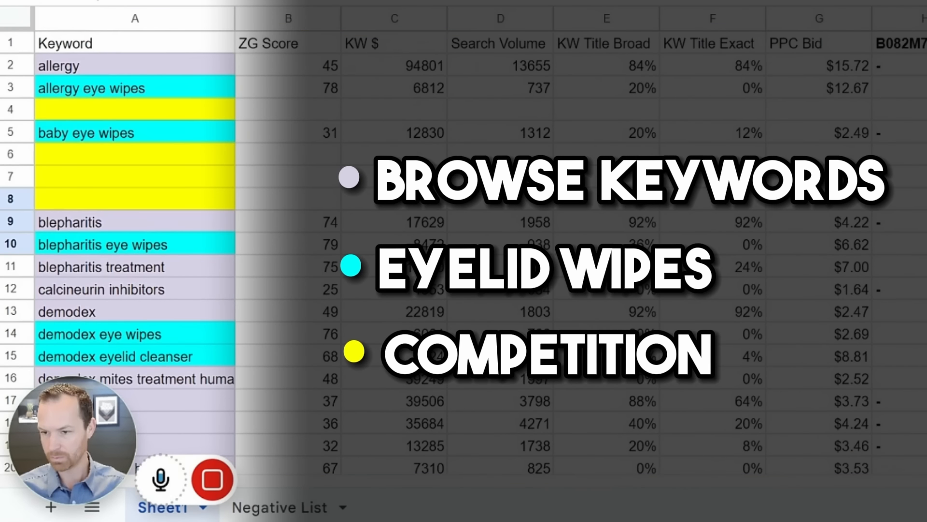
click(922, 223)
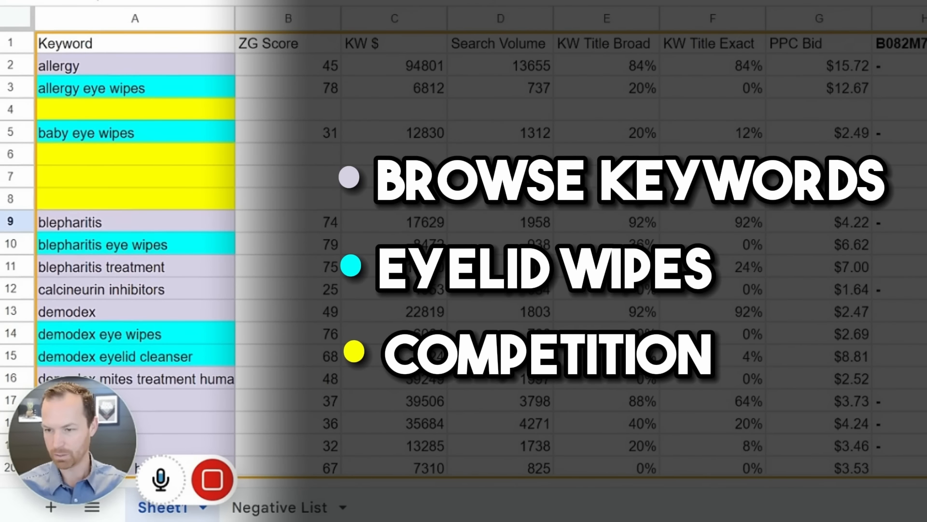
click(922, 244)
key(Down)
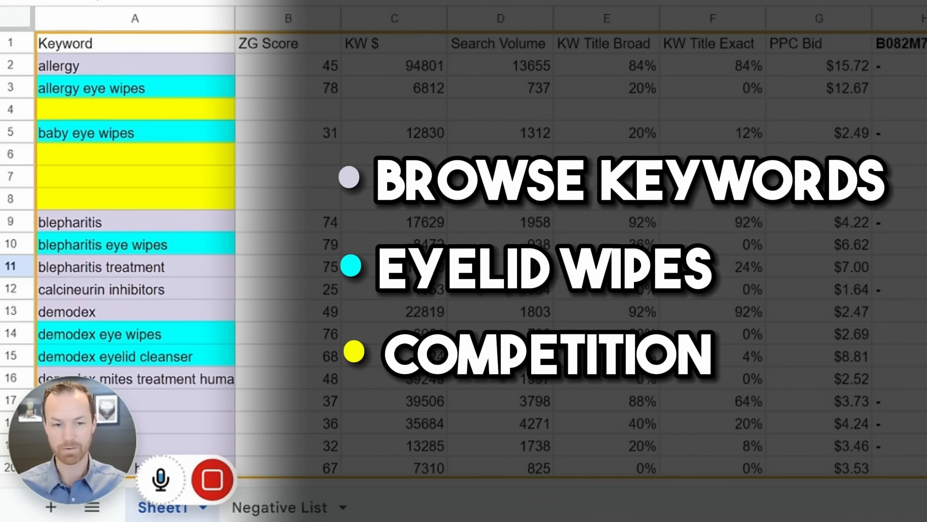
Step: Clear the contents of the hypochlor and ibiza eyelid cleansing wipes rows (61 and 62) and the ivizia row (64)
scroll(101, 181, down, 17)
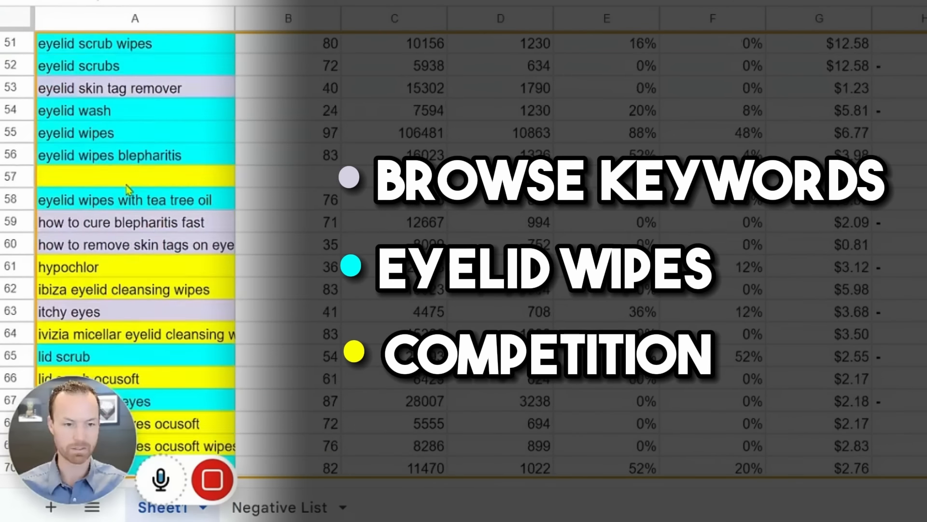
scroll(128, 188, down, 2)
drag(20, 155, 23, 168)
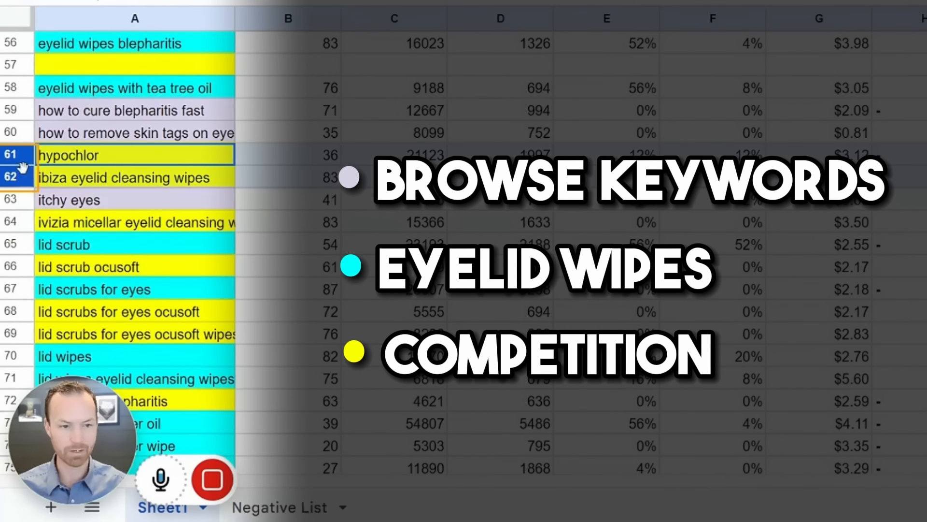
key(Delete)
click(11, 221)
key(Delete)
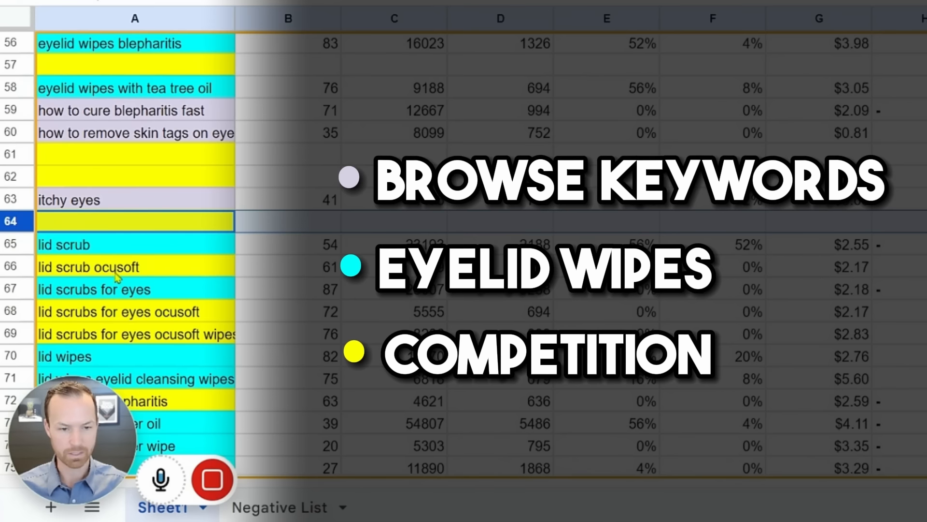
Step: Clear the contents of the lid scrub ocusoft row (66) and the two lid scrubs for eyes ocusoft rows (68 and 69)
click(10, 266)
key(Delete)
click(13, 311)
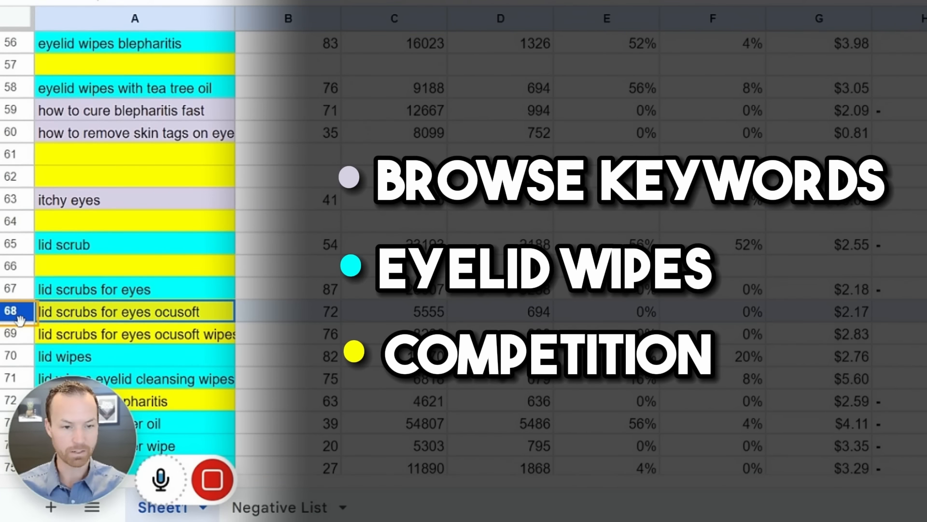
drag(20, 318, 19, 333)
key(Delete)
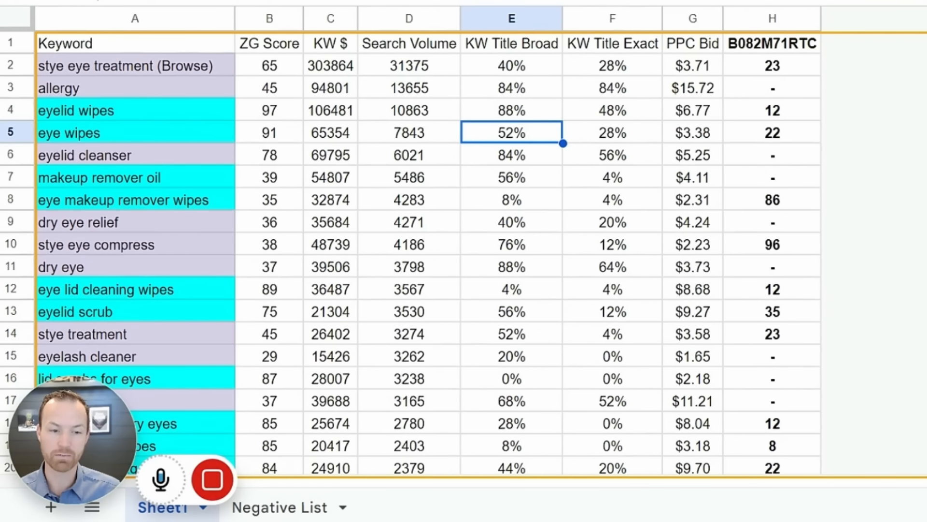
Step: Fill the entire eye lid cleaning wipes row (12) and eyelid scrub row (13) with cyan
scroll(145, 191, down, 1)
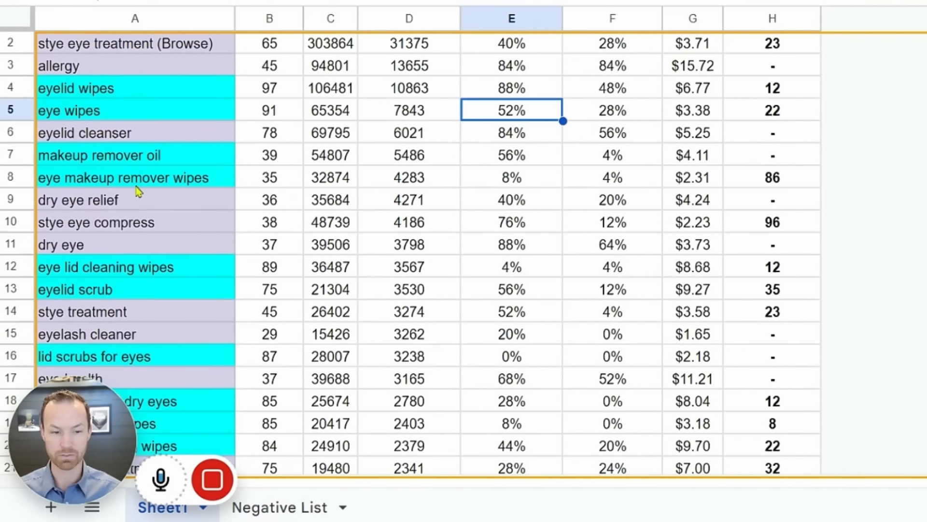
click(29, 272)
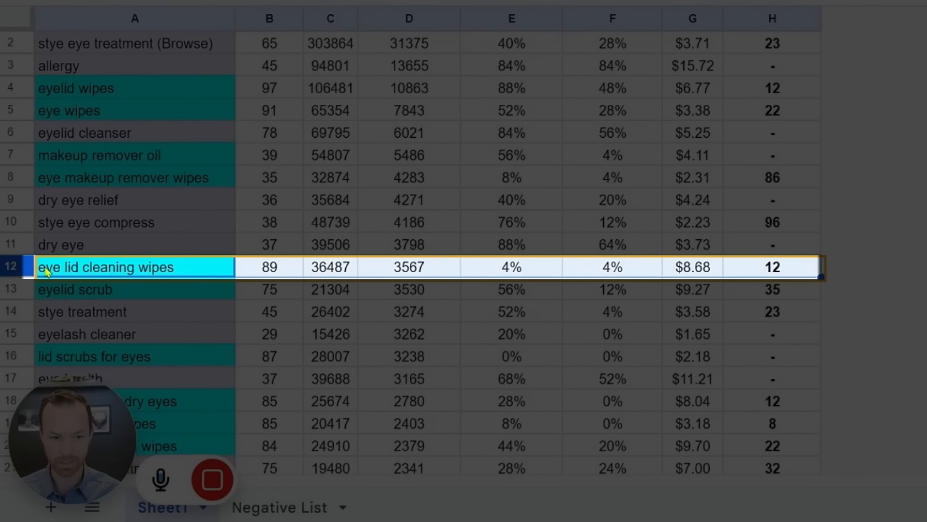
scroll(474, 265, up, 1)
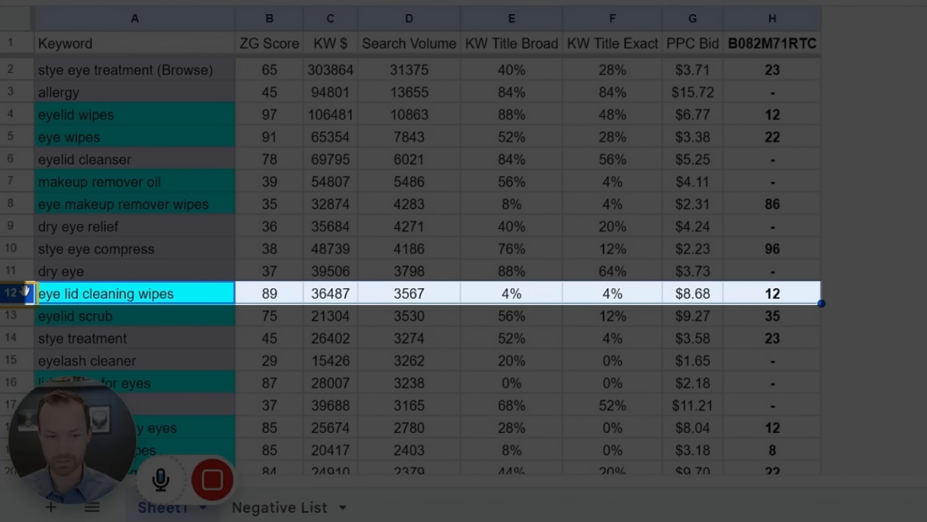
click(807, 2)
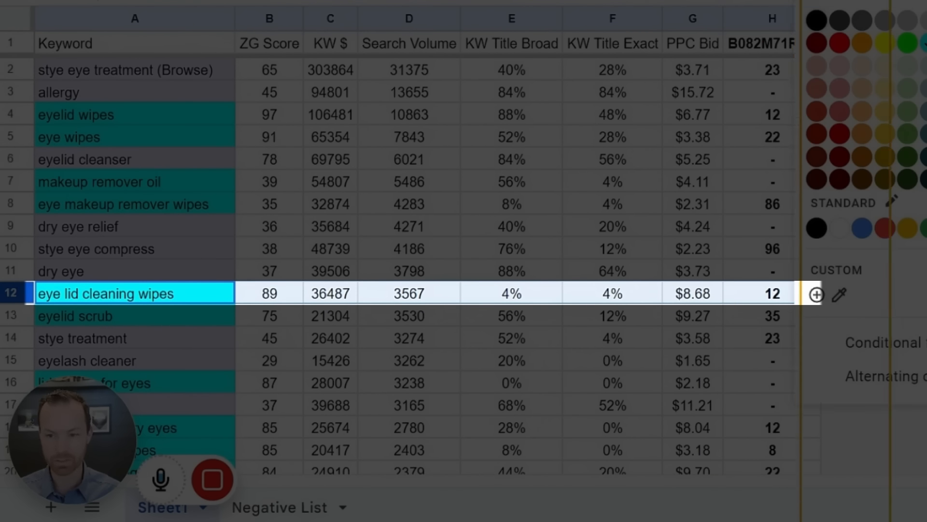
click(926, 44)
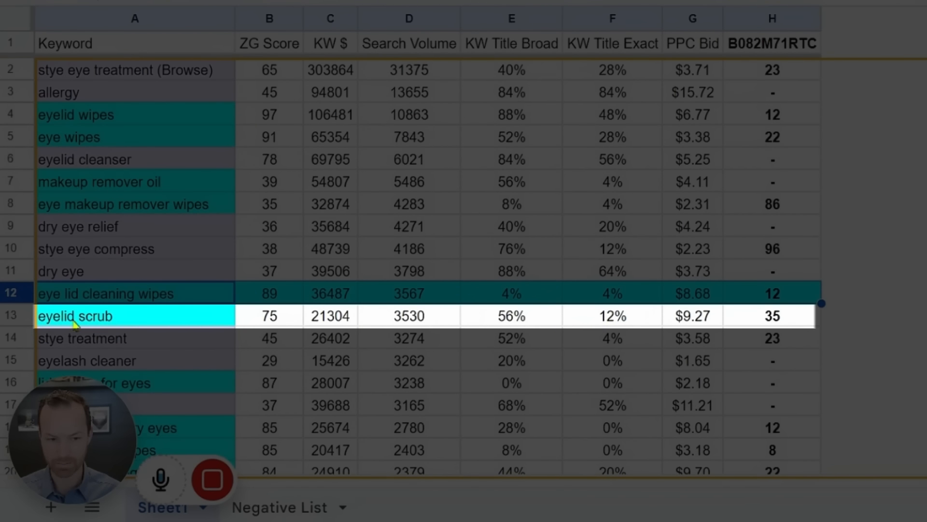
click(4, 323)
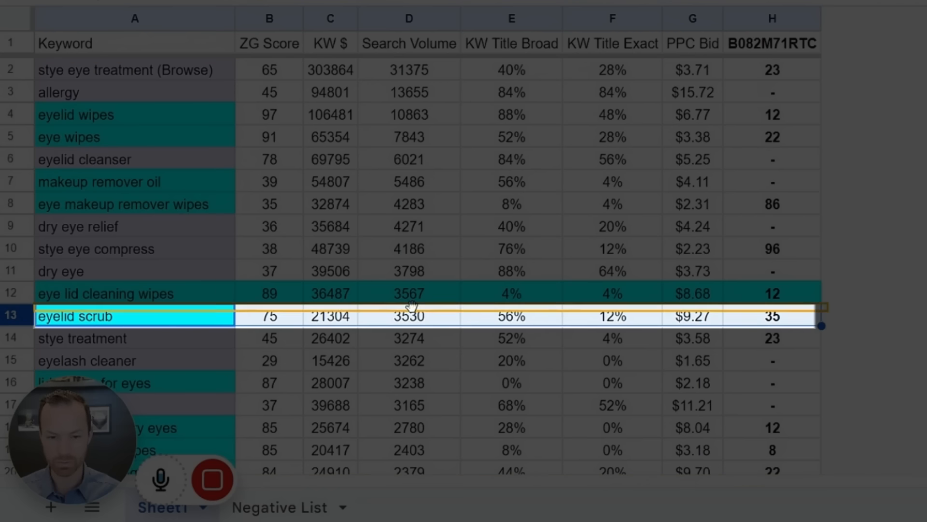
click(810, 1)
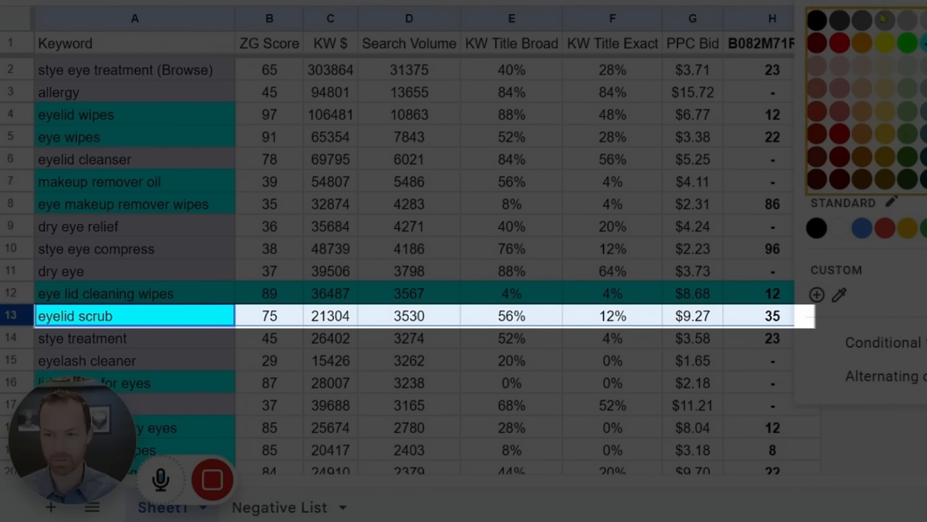
click(923, 43)
Step: Fill the entire eye cleaning wipes row (19) and eyelid cleansing wipes row (20) with cyan
scroll(648, 200, down, 5)
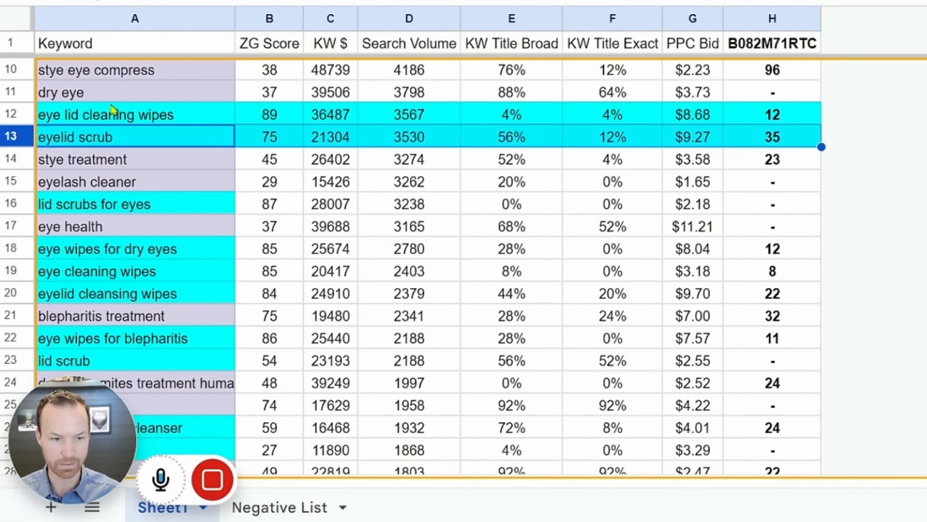
click(102, 273)
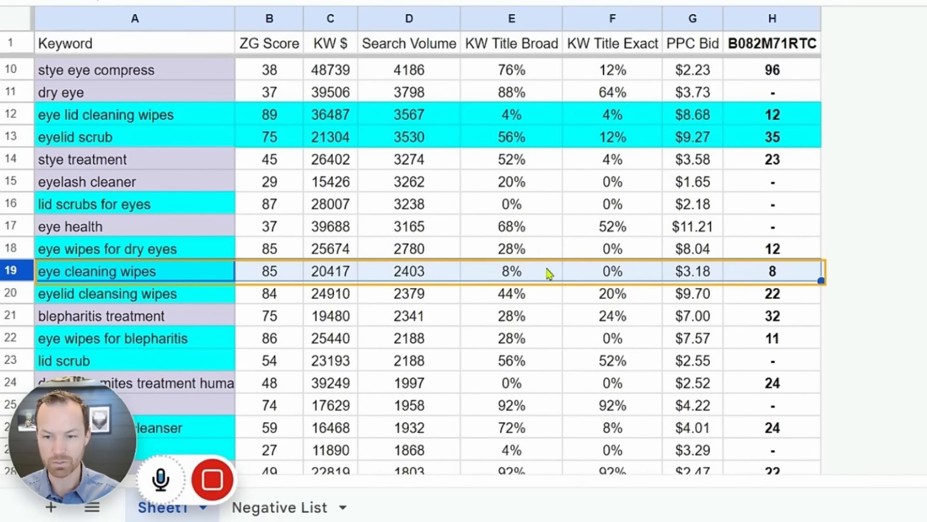
click(816, 1)
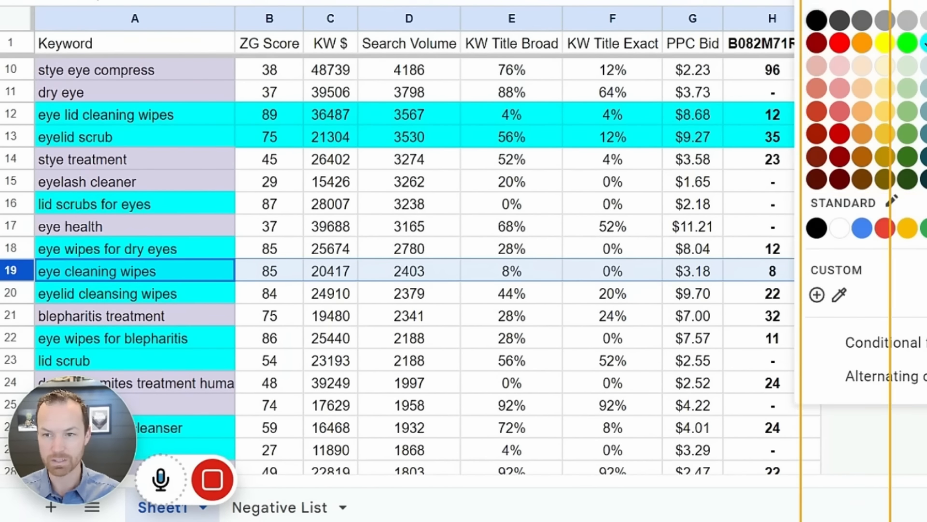
click(926, 44)
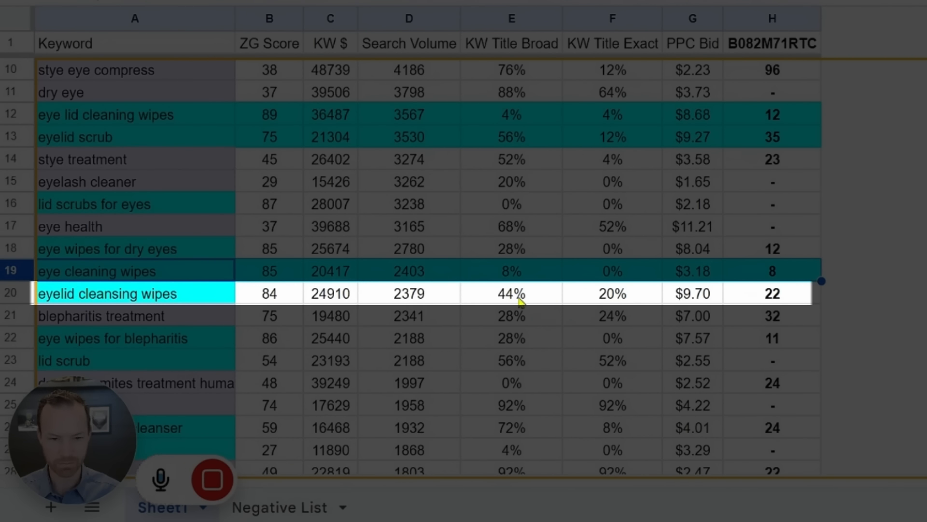
click(4, 297)
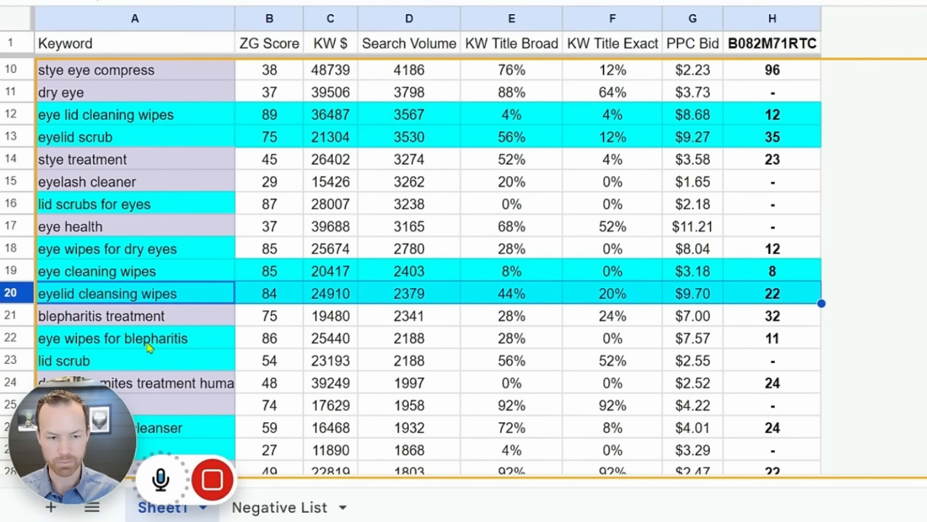
Step: Fill the entire tea tree eyelid cleanser row (26) with cyan
scroll(169, 345, down, 2)
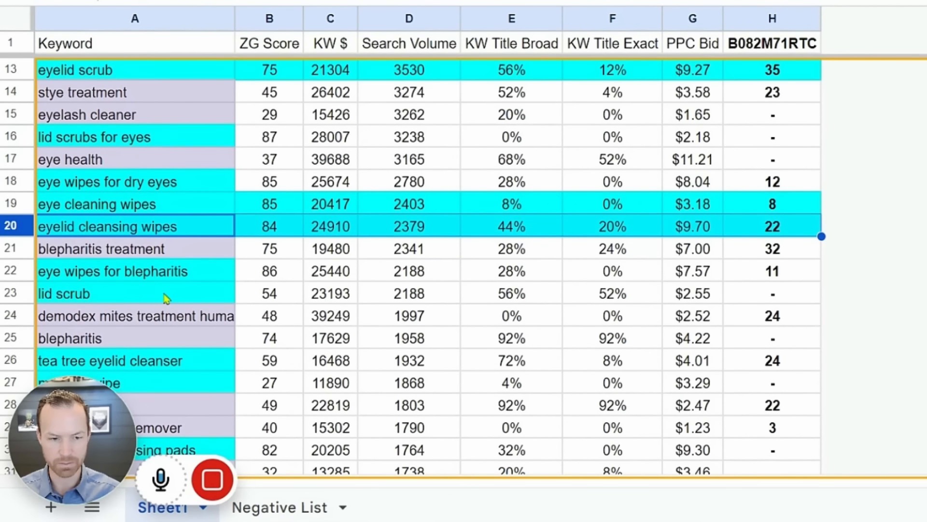
scroll(183, 294, down, 2)
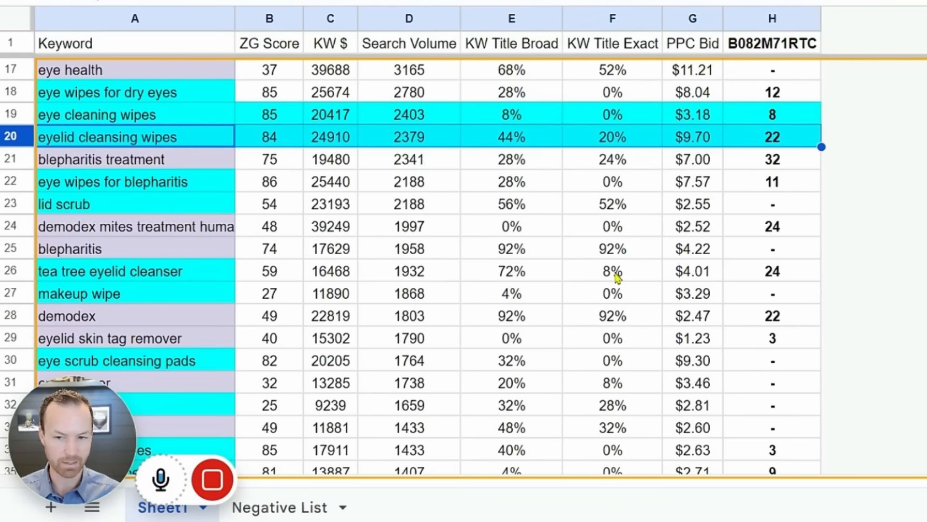
click(24, 271)
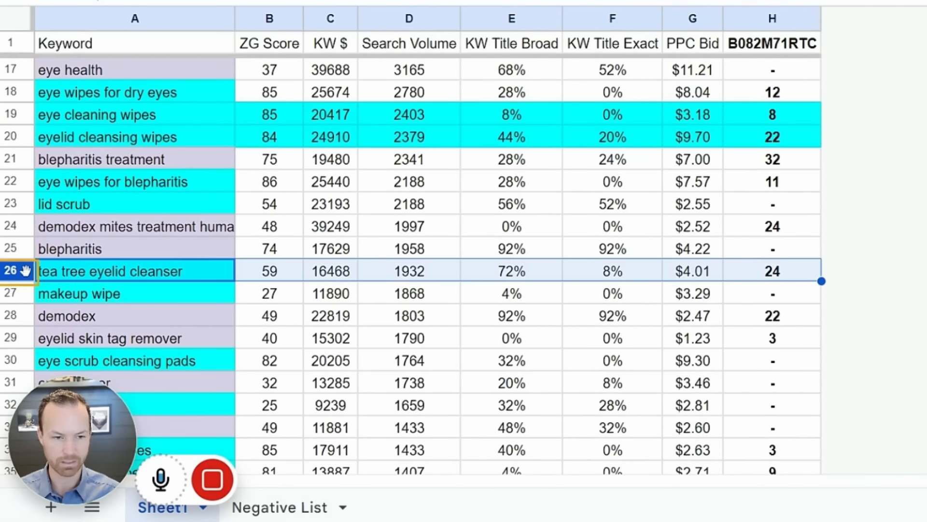
click(806, 1)
click(906, 41)
Step: Move the word rinse from the eye rinse keyword in A32 to cell A21 of the Negative List sheet
scroll(122, 186, down, 2)
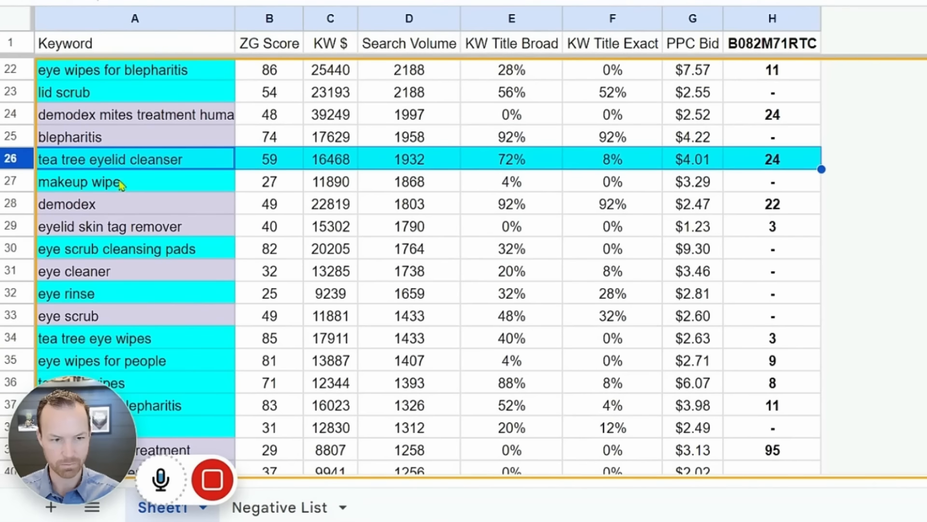
scroll(145, 286, down, 1)
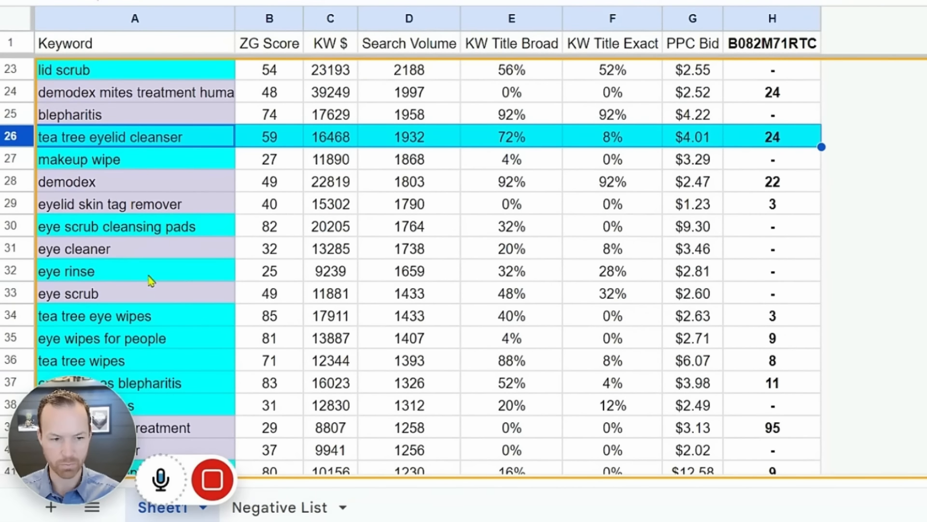
double_click(86, 271)
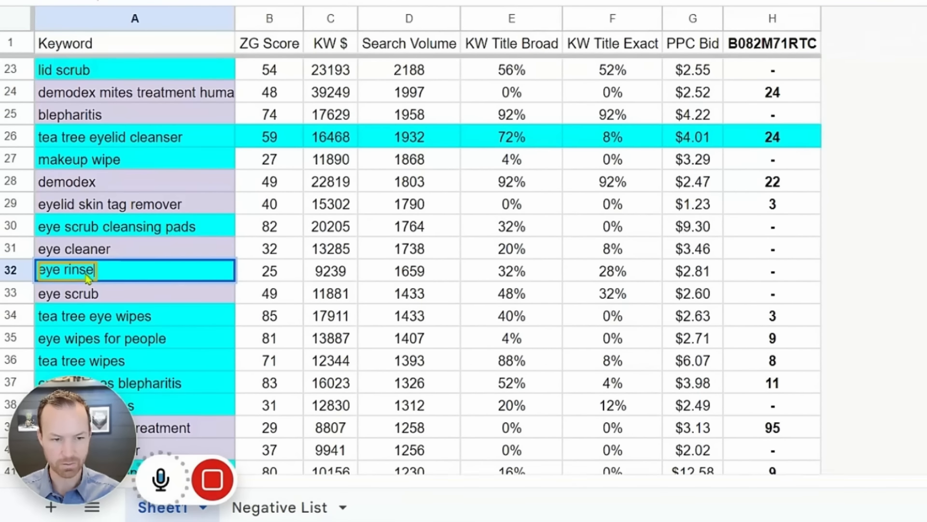
double_click(85, 271)
key(BackSpace)
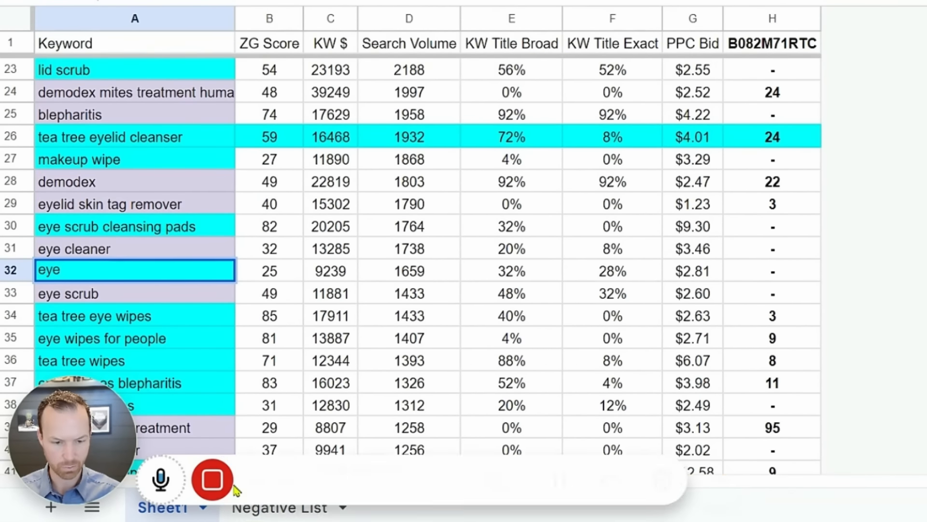
click(268, 507)
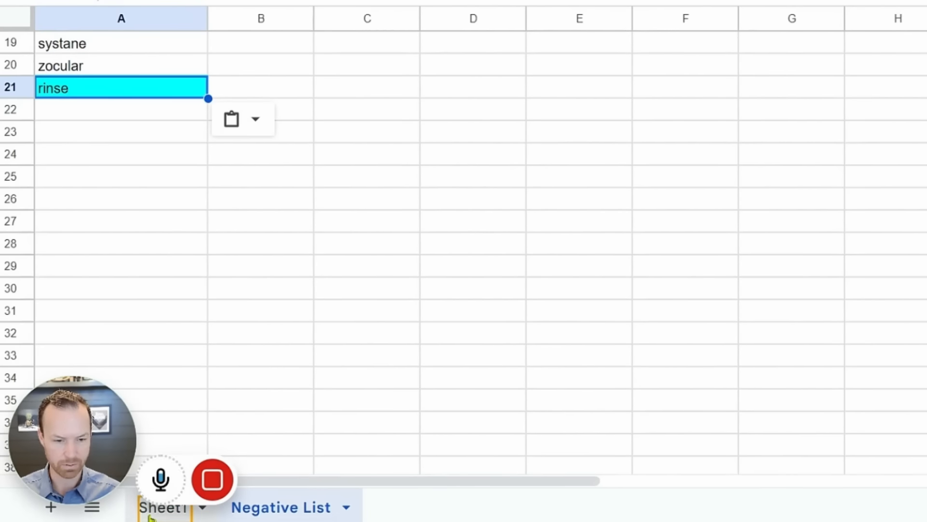
Step: Return to Sheet1 and delete row 32, which held the eye rinse keyword
click(162, 507)
right_click(11, 270)
click(82, 215)
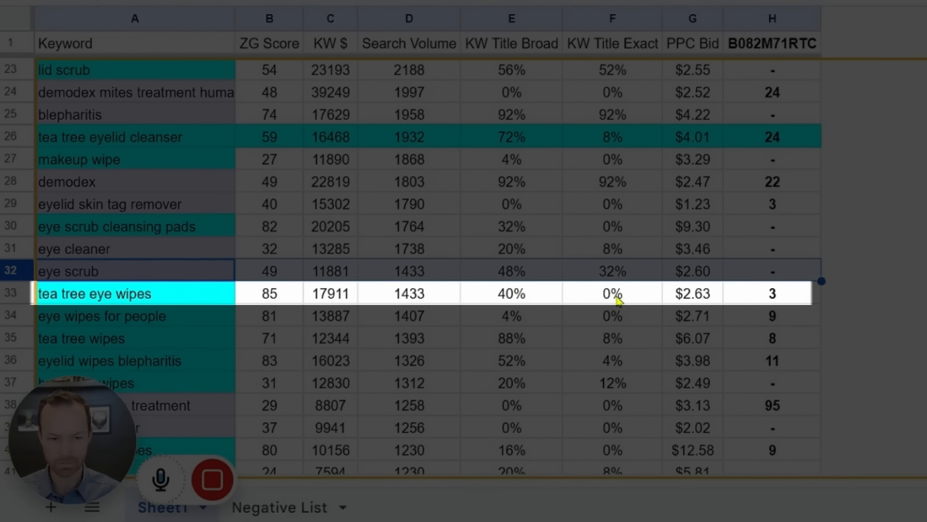
Step: Fill the entire eye wipes for people row (34) and tea tree eye wipes row (33) with cyan
click(11, 293)
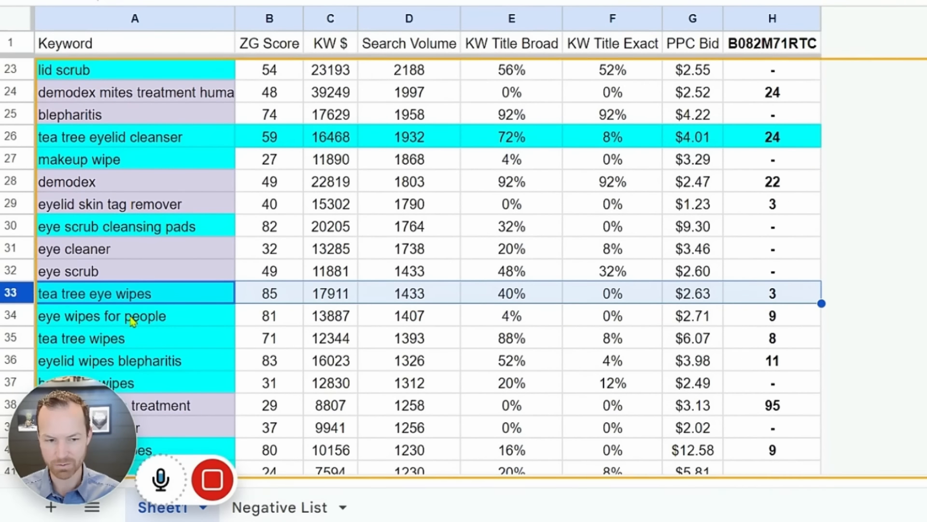
click(11, 316)
click(817, 2)
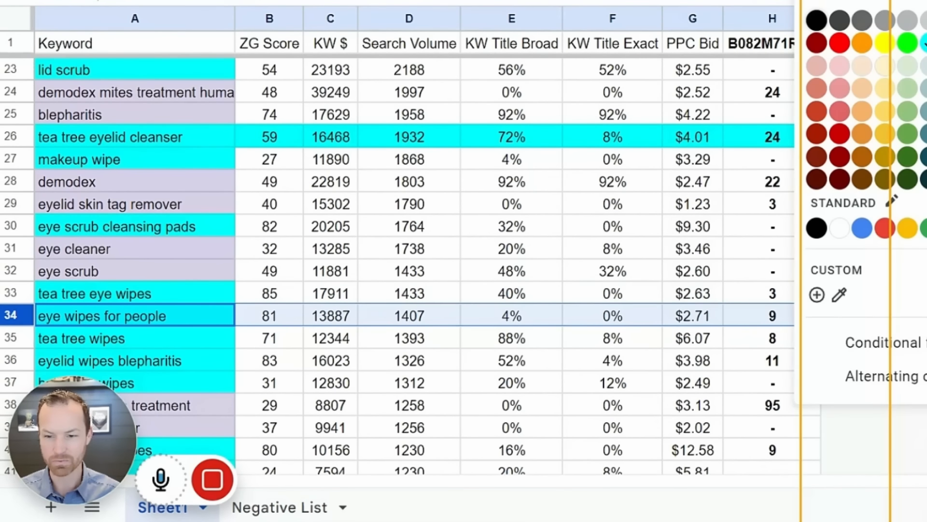
click(922, 42)
click(11, 293)
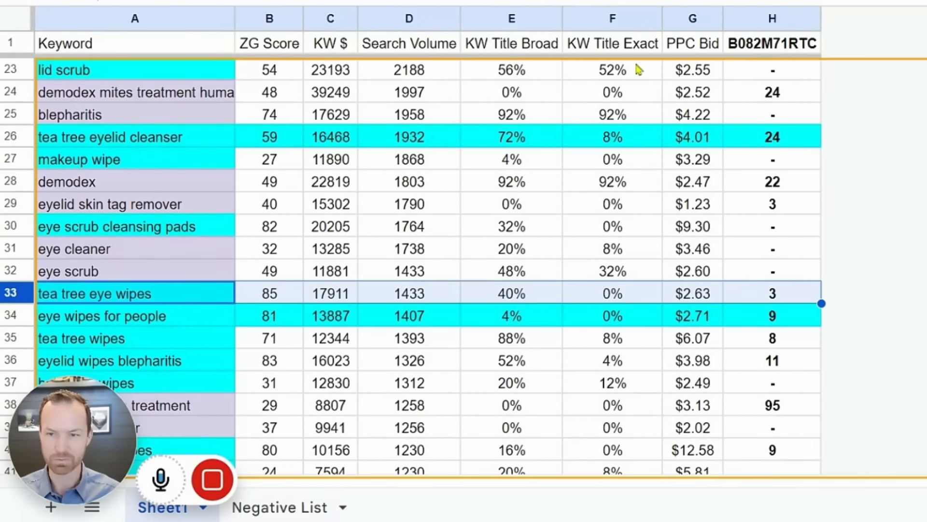
click(817, 2)
click(922, 43)
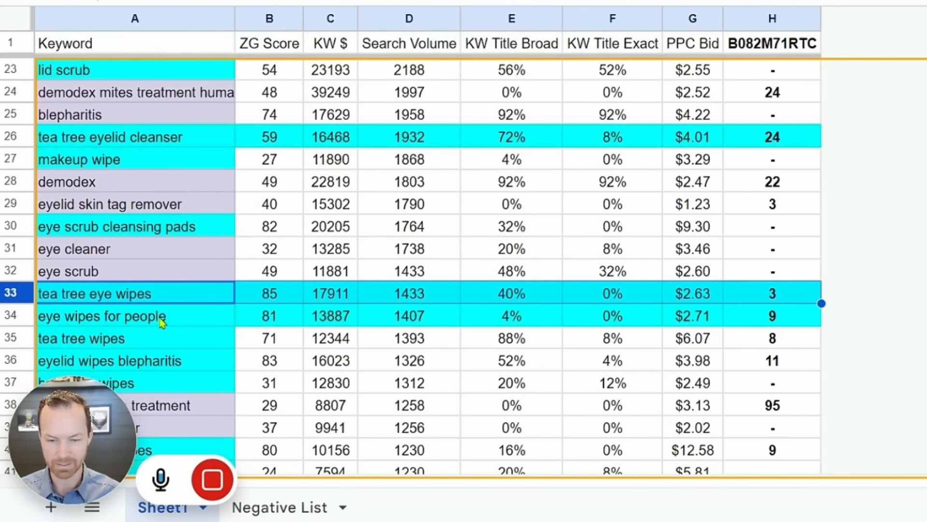
Step: Examine the tea tree wipes row (35) and compare the keyword metrics across the list to find further target keywords
click(106, 348)
key(shift+space)
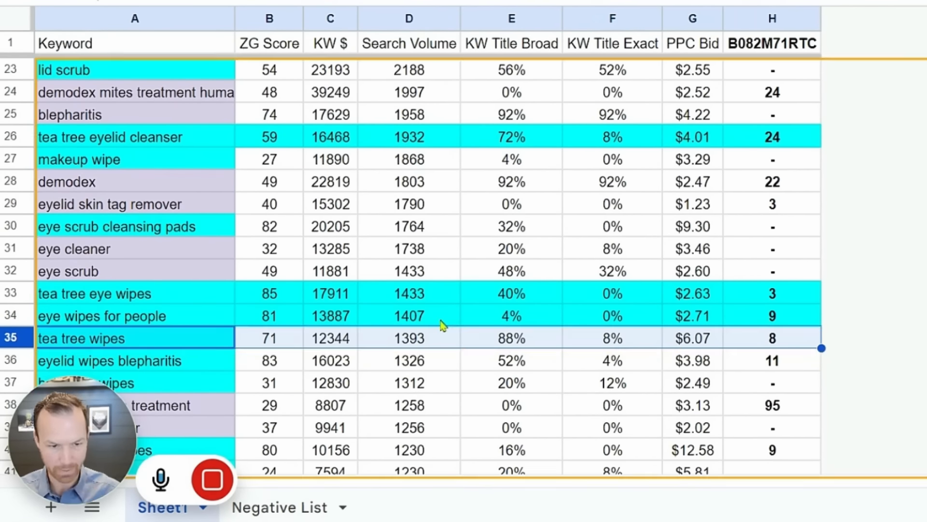
scroll(440, 325, down, 2)
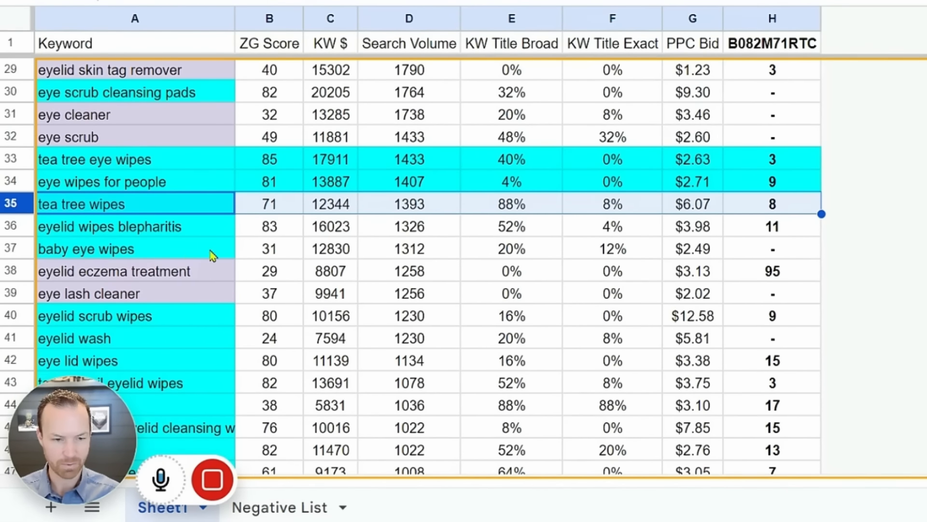
scroll(439, 311, up, 3)
scroll(439, 312, up, 6)
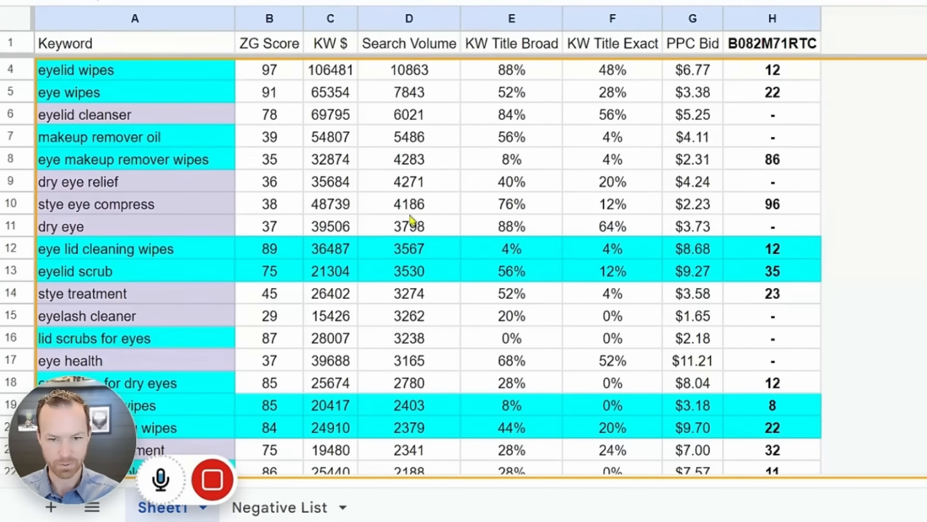
scroll(410, 408, down, 5)
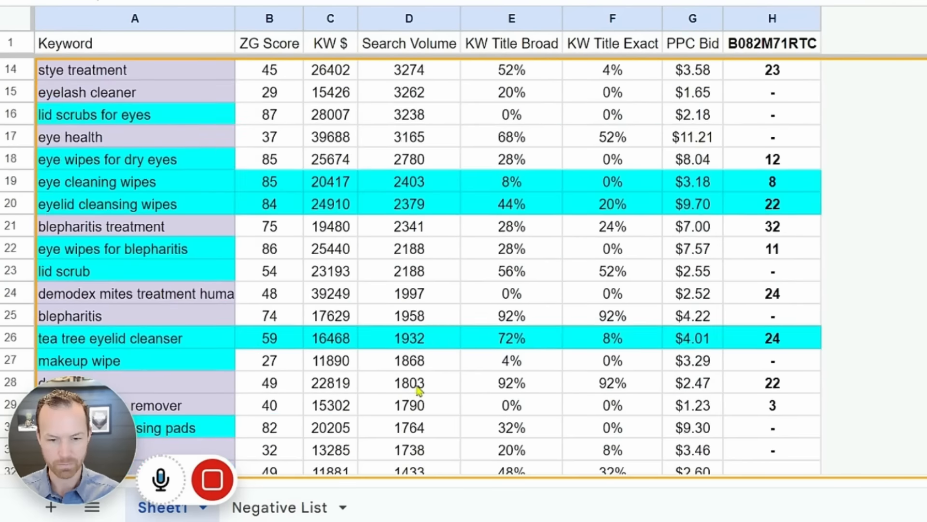
scroll(436, 357, down, 5)
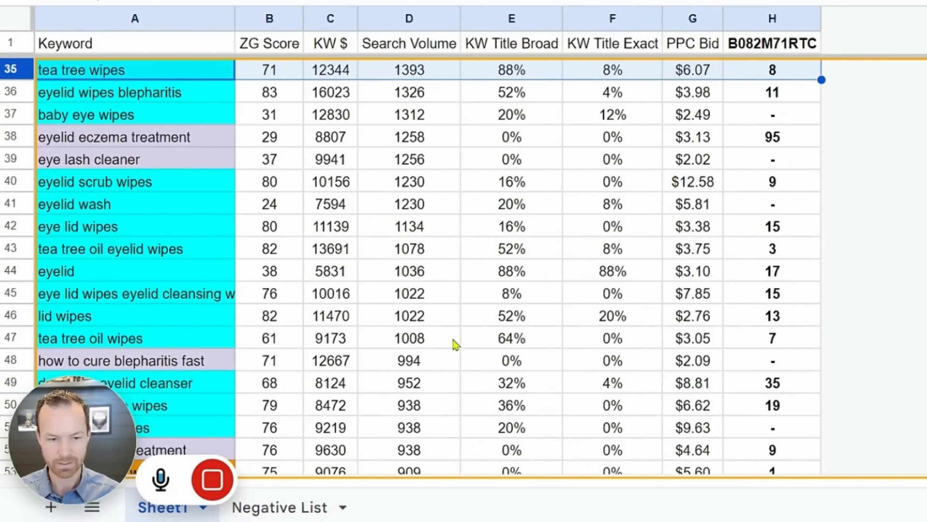
scroll(456, 344, down, 1)
scroll(456, 345, down, 1)
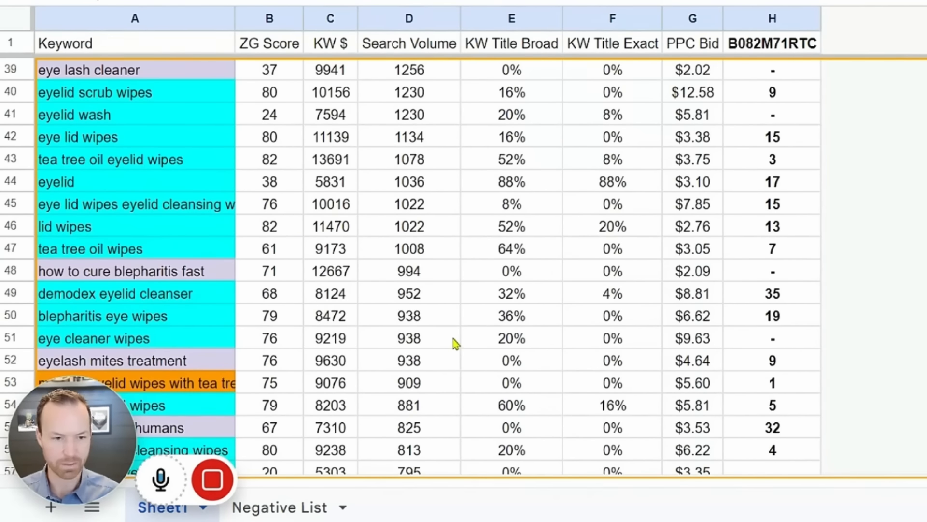
Step: Fill the entire eye cleaner wipes row (51) and tea tree eyelid cleansing wipes row (56) with cyan
click(17, 338)
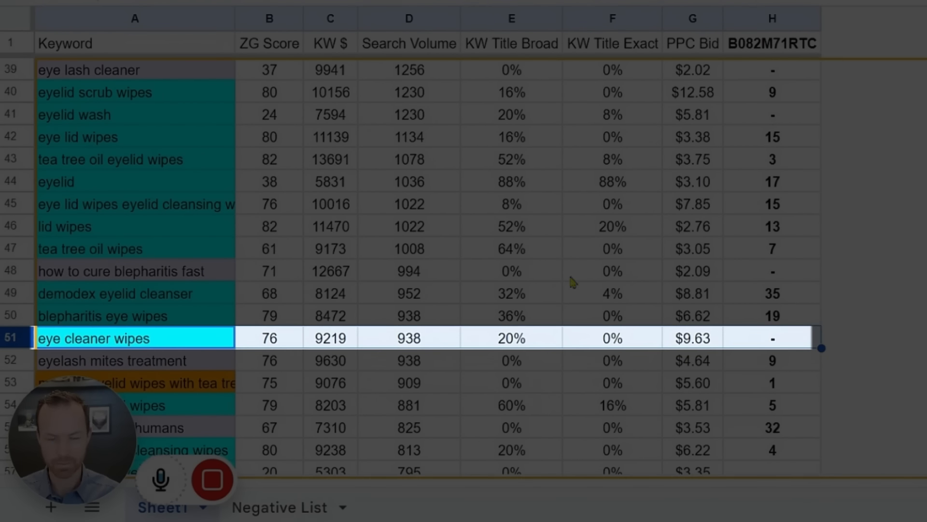
click(809, 1)
click(925, 44)
scroll(279, 259, down, 2)
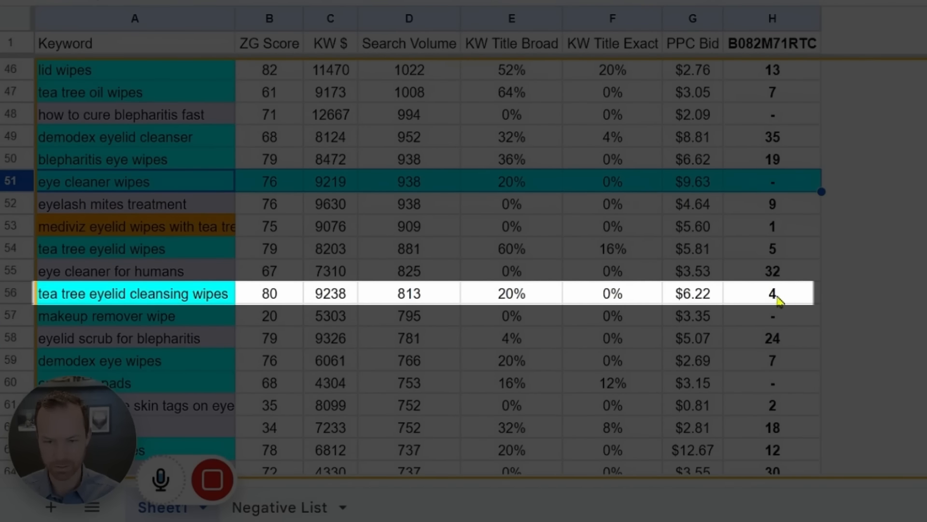
click(11, 293)
click(812, 1)
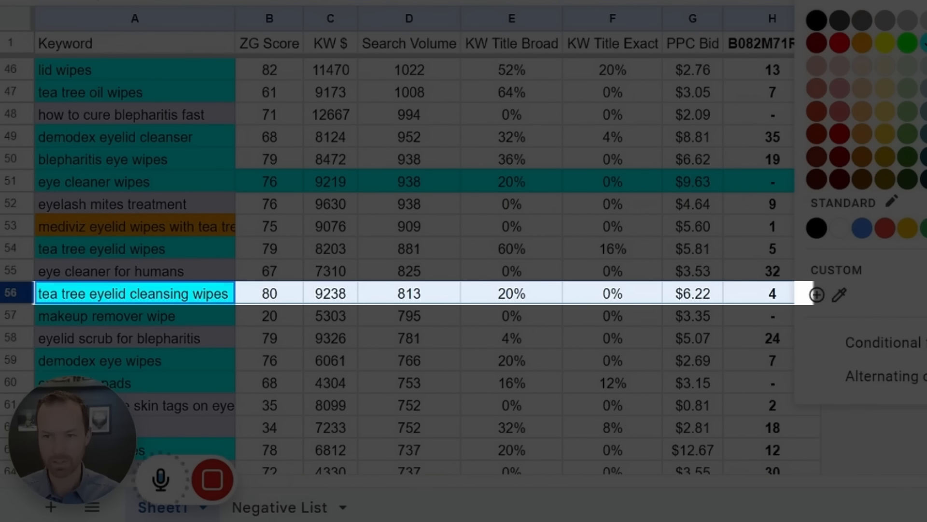
click(923, 44)
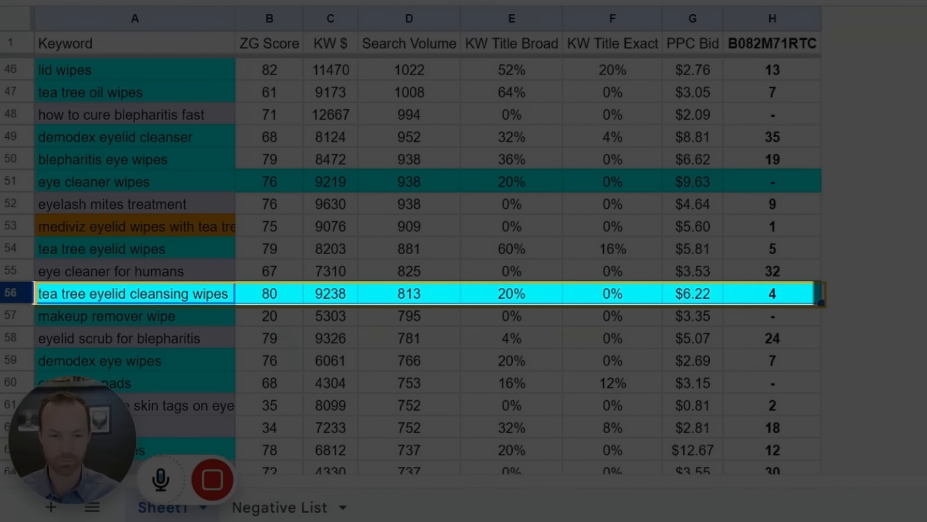
Step: Copy the keyword eye lid cleaning wipes from cell A12 of Sheet1
scroll(509, 377, up, 14)
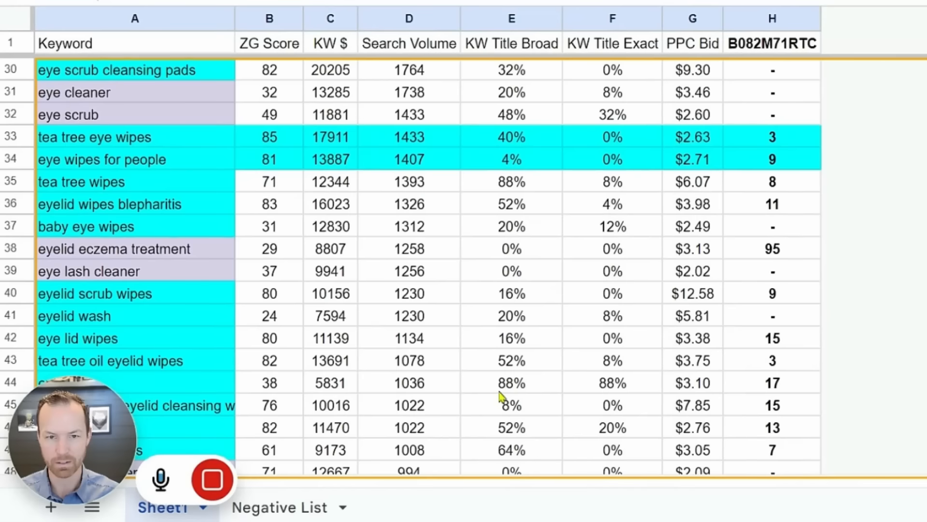
scroll(505, 400, up, 1)
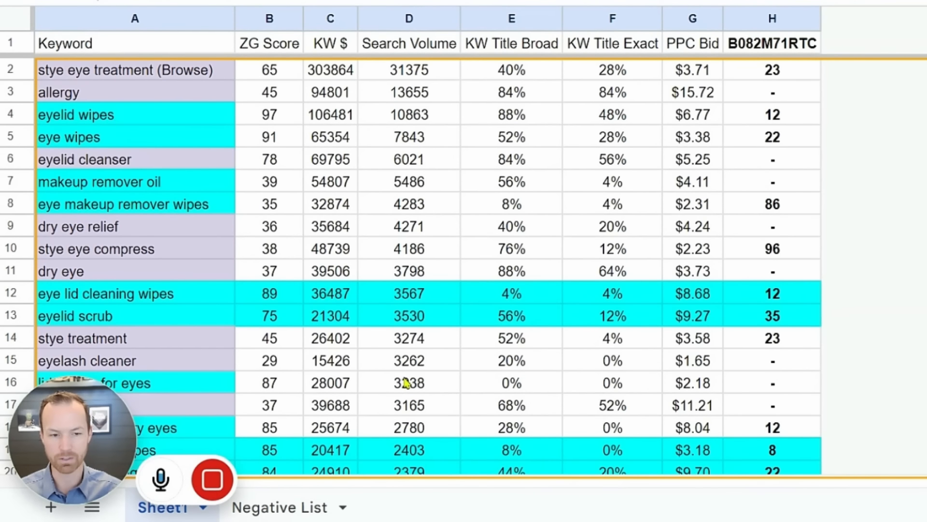
click(157, 302)
key(ctrl+c)
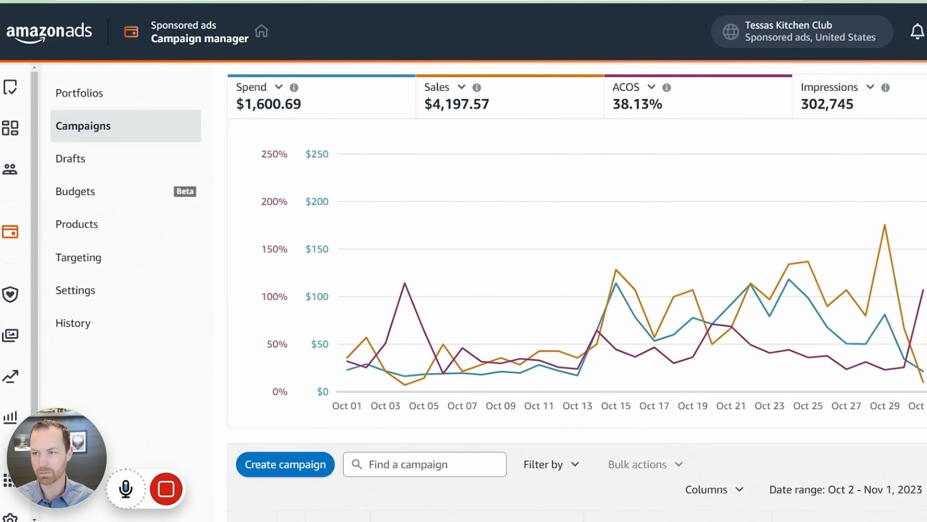
Step: Start a new Sponsored Products campaign in Amazon Ads and name its ad group EX_ASIN_eye lid cleaning wipes
click(288, 464)
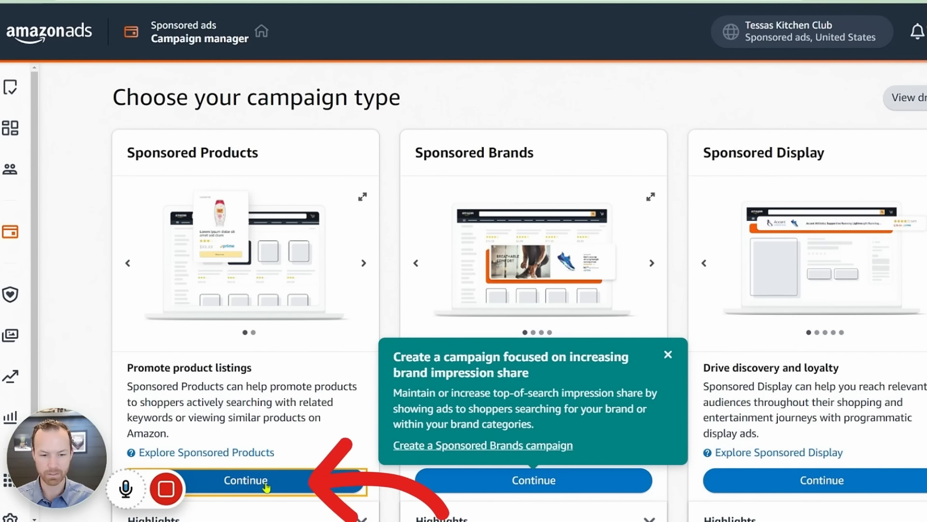
click(271, 484)
triple_click(155, 298)
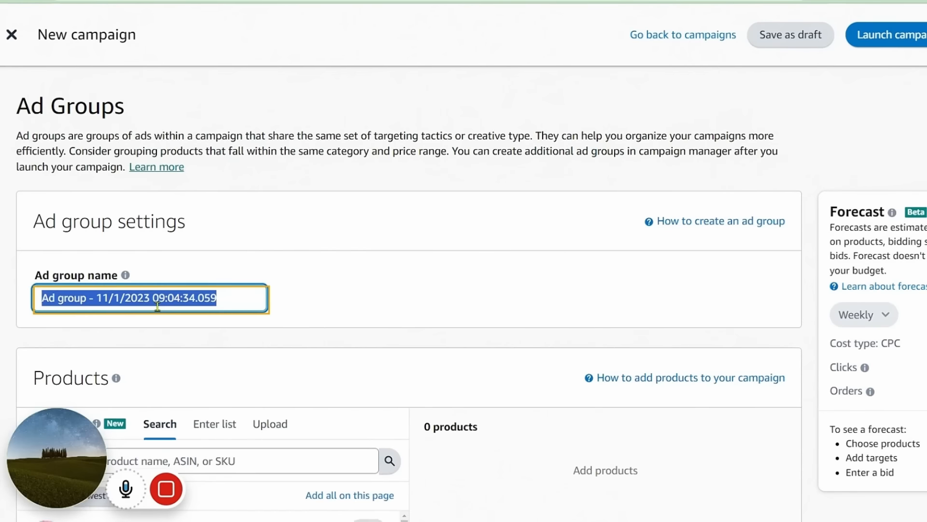
text(EX_AS)
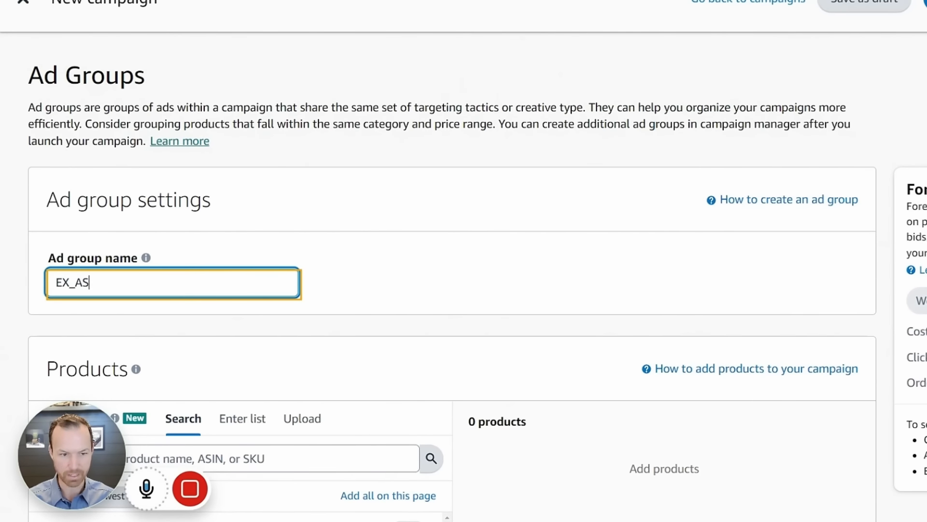
text(IN_eye lid cleaning wipes)
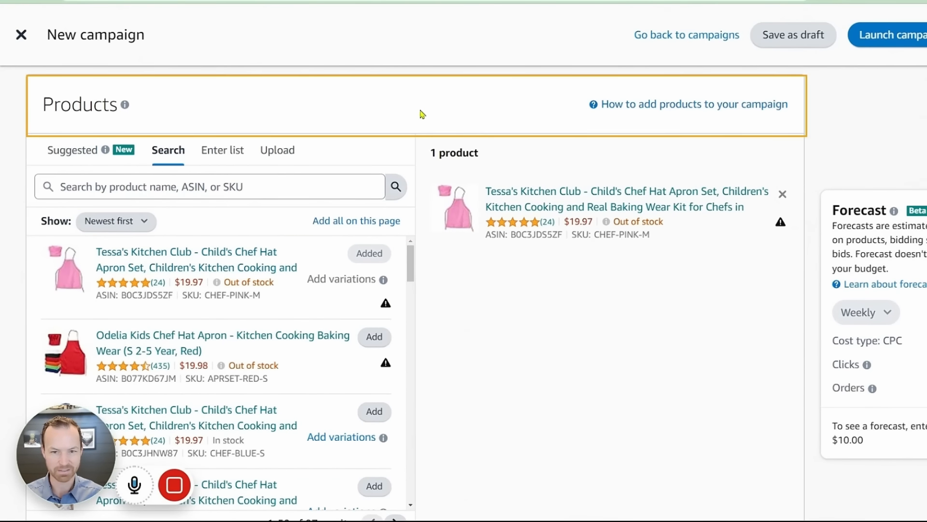
Step: Set the new campaign's ad group to manual targeting
scroll(425, 128, down, 10)
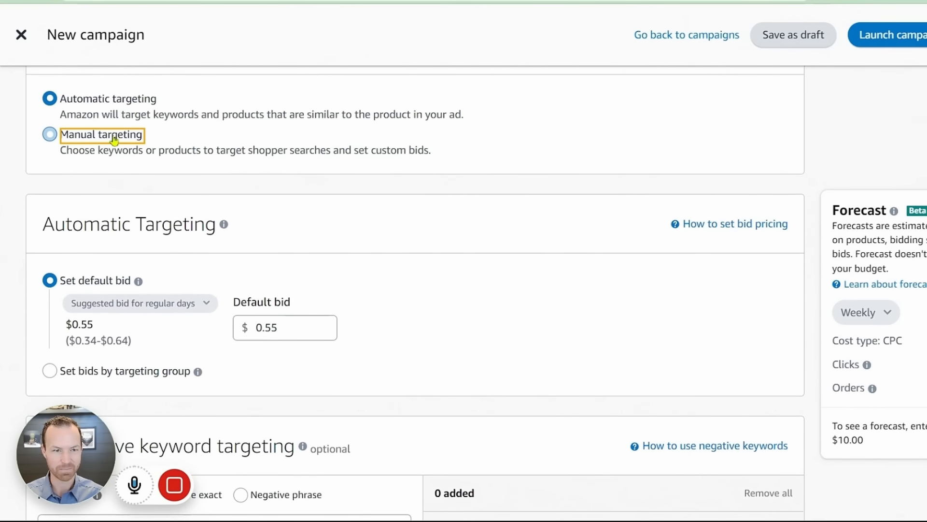
click(114, 140)
scroll(330, 151, up, 8)
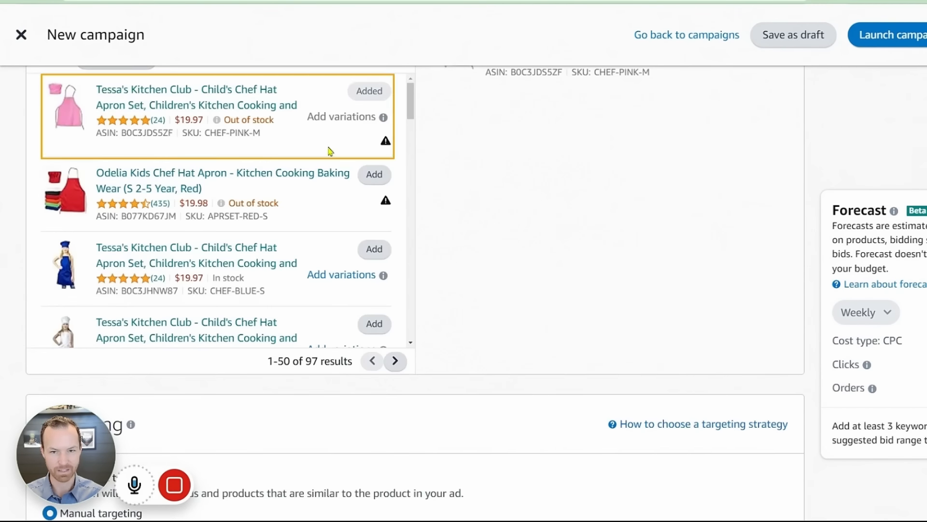
scroll(373, 217, down, 6)
scroll(413, 381, down, 4)
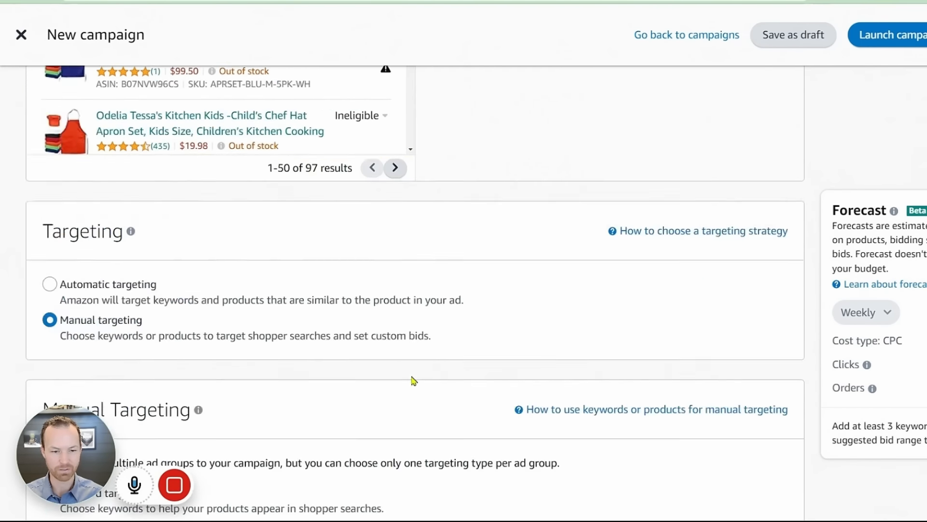
scroll(414, 381, down, 2)
scroll(149, 254, down, 5)
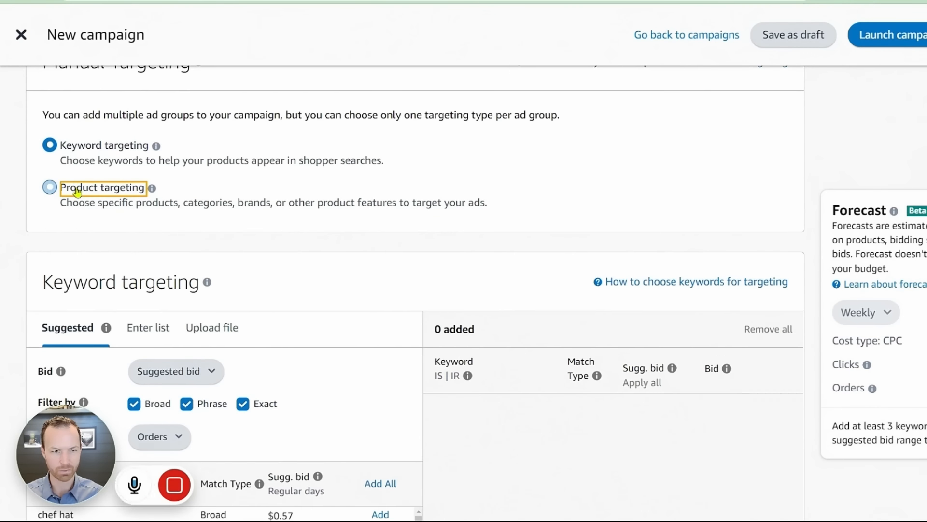
scroll(291, 252, down, 4)
Step: Limit the entered keyword list to exact match only and add the keyword eye lid cleaning wipes
click(148, 165)
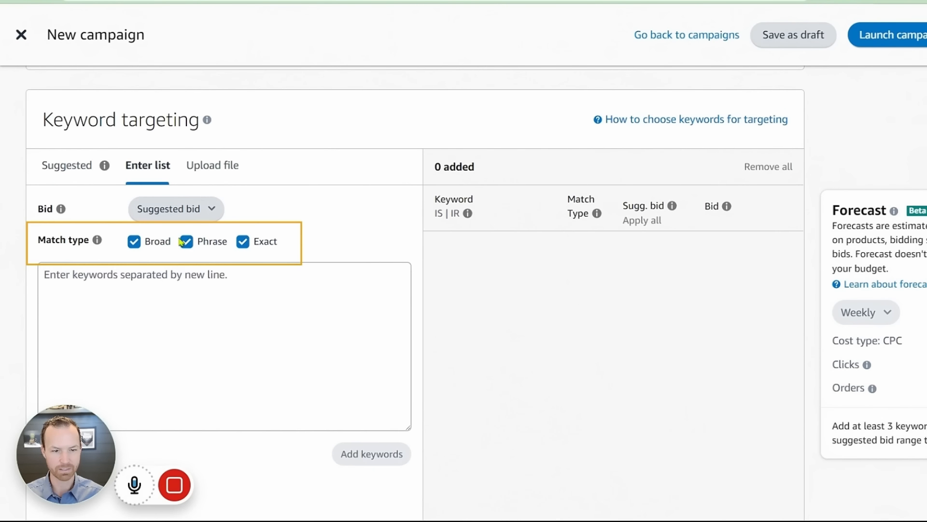
click(186, 241)
click(133, 241)
click(226, 296)
text(eye lid cleaning wipes)
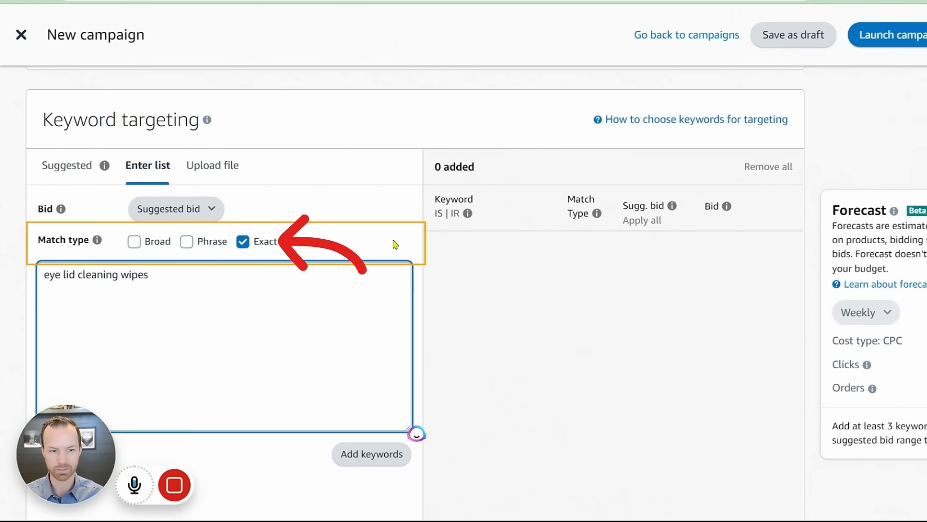
scroll(155, 233, down, 2)
click(369, 358)
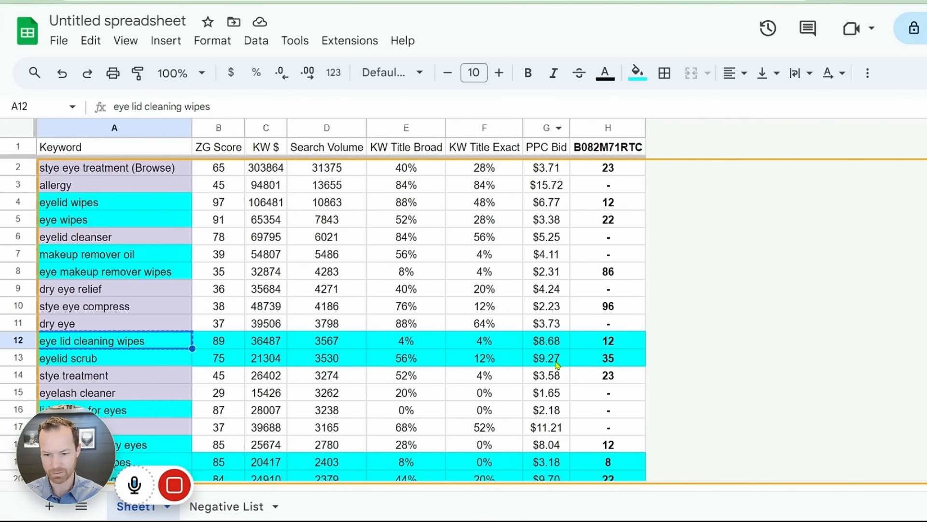
Step: Copy eye cleaning wipes from cell A19 of Sheet1 and add it to the campaign's exact match keywords
scroll(406, 411, down, 2)
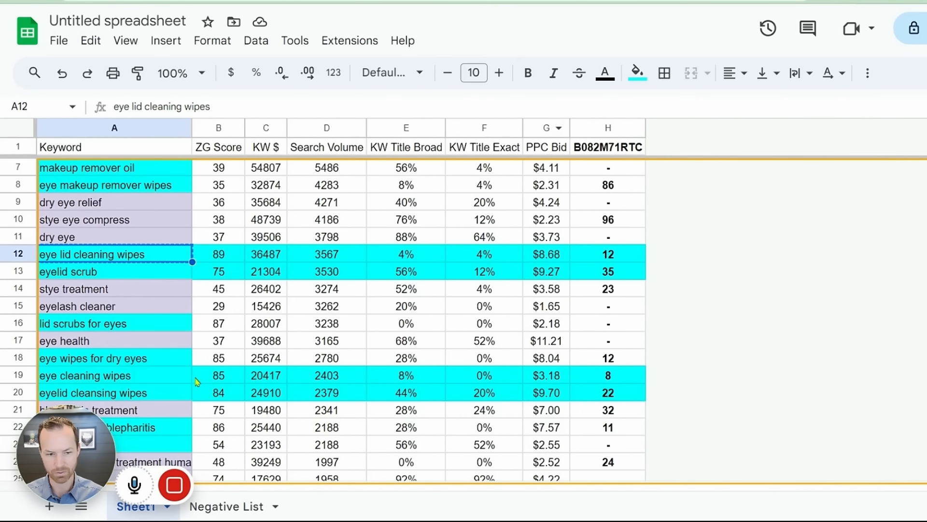
click(166, 379)
key(ctrl+c)
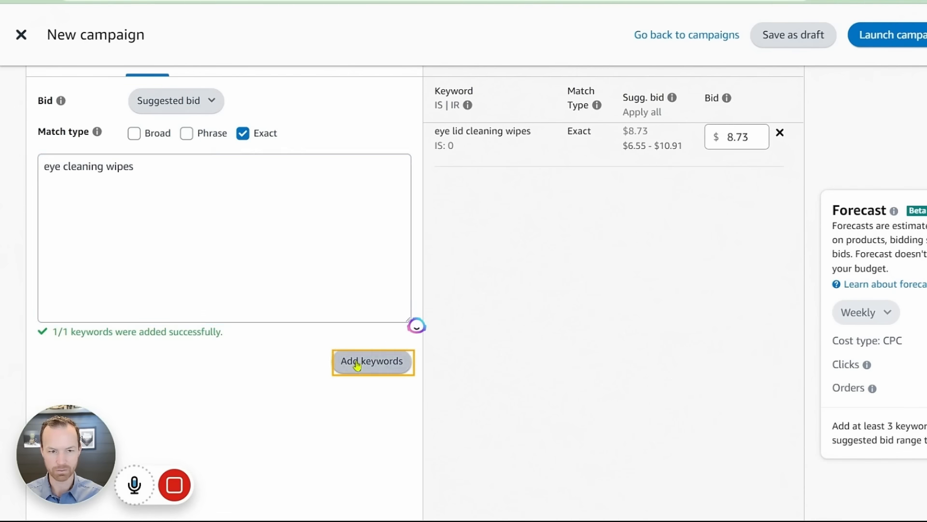
click(357, 363)
Step: Remove both keywords from the targeting list and add eye cleaning wipes again as the only exact match keyword
click(780, 134)
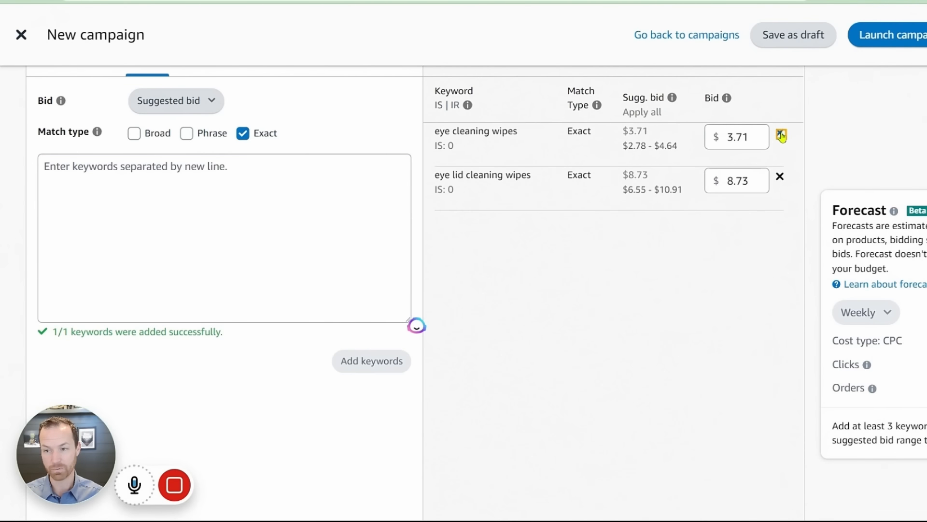
click(259, 217)
key(ctrl+v)
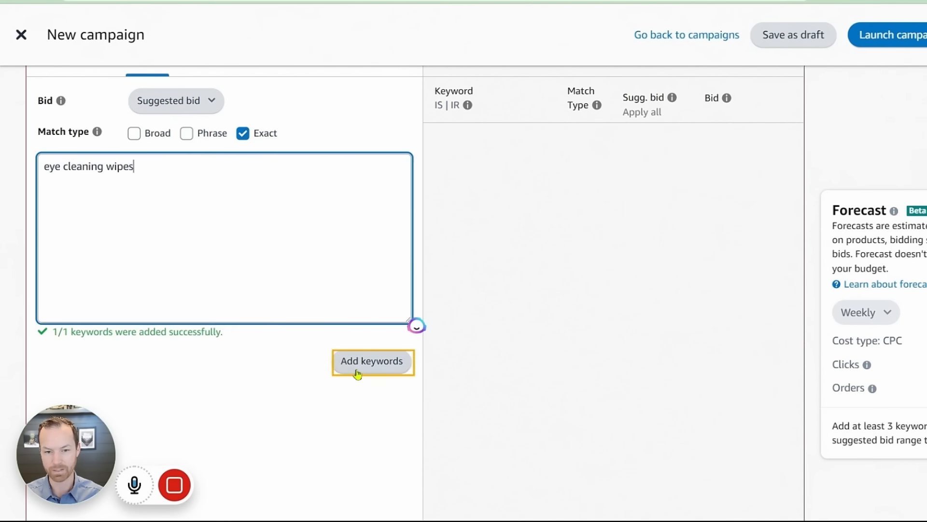
click(344, 363)
Step: Replace the keyword part of the ad group name after EX_ASIN_ with eye cleaning wipes
scroll(72, 361, up, 10)
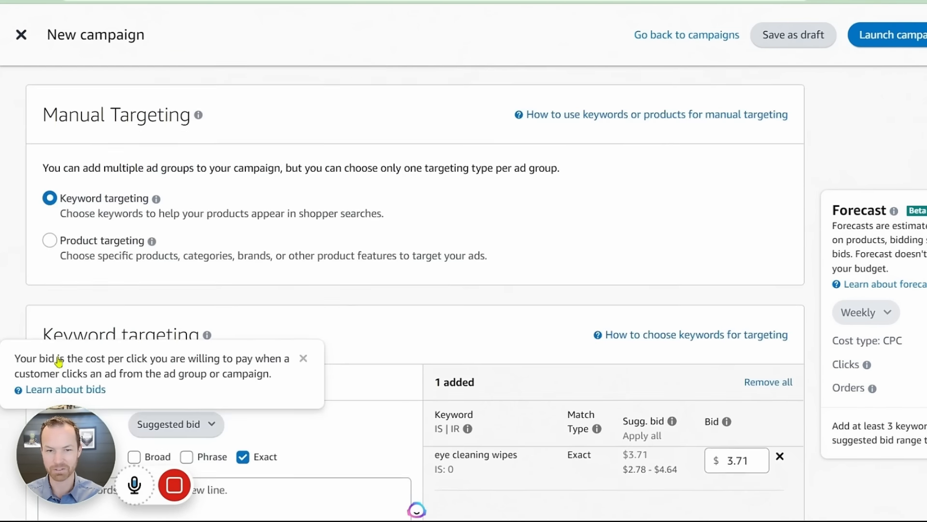
scroll(88, 361, up, 3)
scroll(251, 204, up, 4)
drag(98, 295, 279, 297)
key(ctrl+v)
click(366, 341)
Step: Add the Negative Phrase list from the Negative List sheet as negative phrase keywords, then select tea tree oil and argan oil under Negative Exact
scroll(424, 323, down, 15)
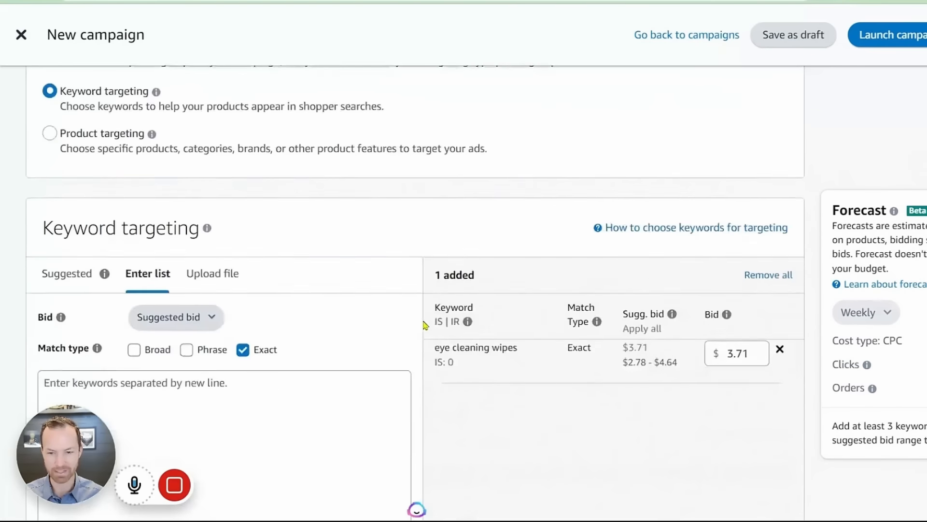
scroll(282, 179, down, 8)
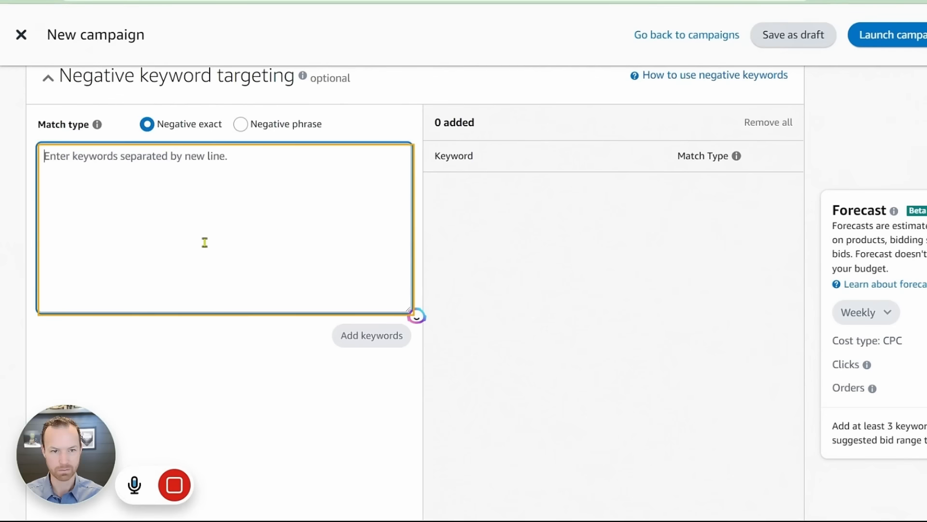
click(240, 124)
click(205, 243)
key(ctrl+v)
click(372, 350)
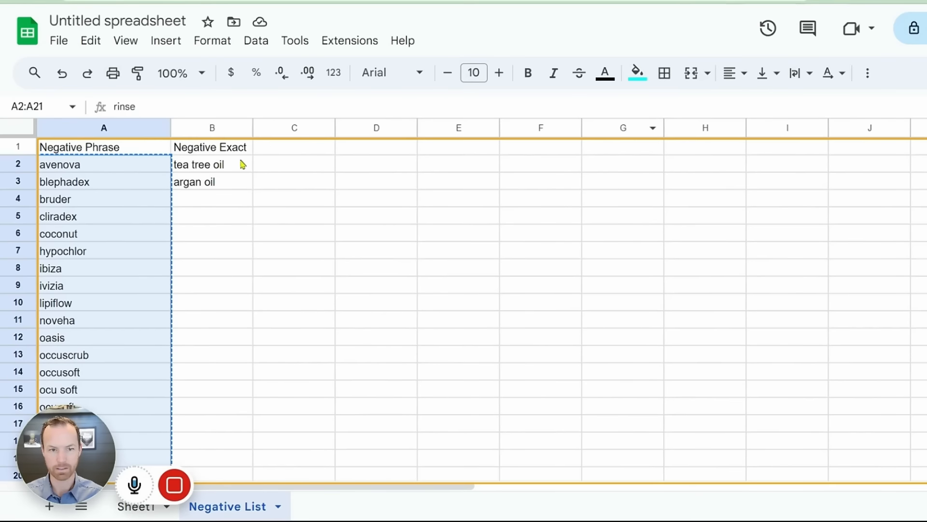
drag(240, 164, 232, 182)
click(288, 213)
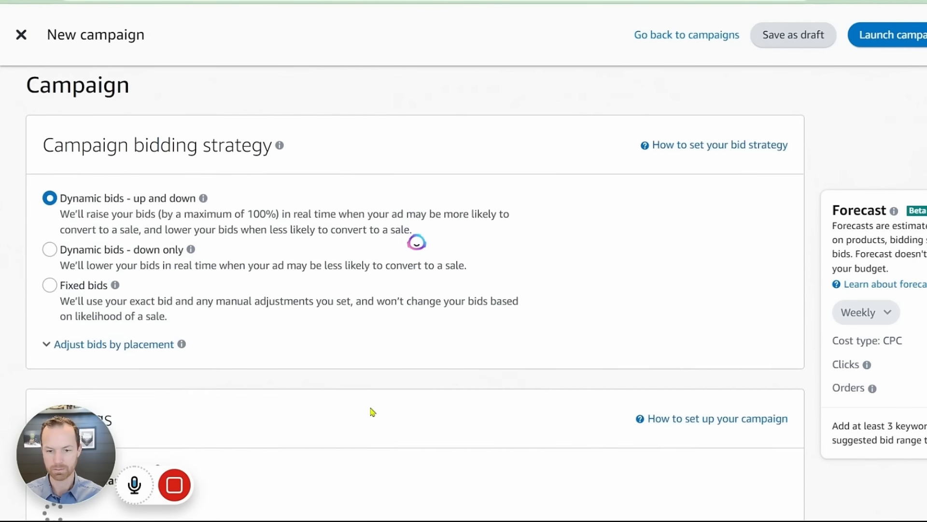
Step: Set the campaign bidding strategy to Dynamic bids - down only
scroll(290, 332, down, 3)
triple_click(273, 332)
scroll(250, 294, up, 2)
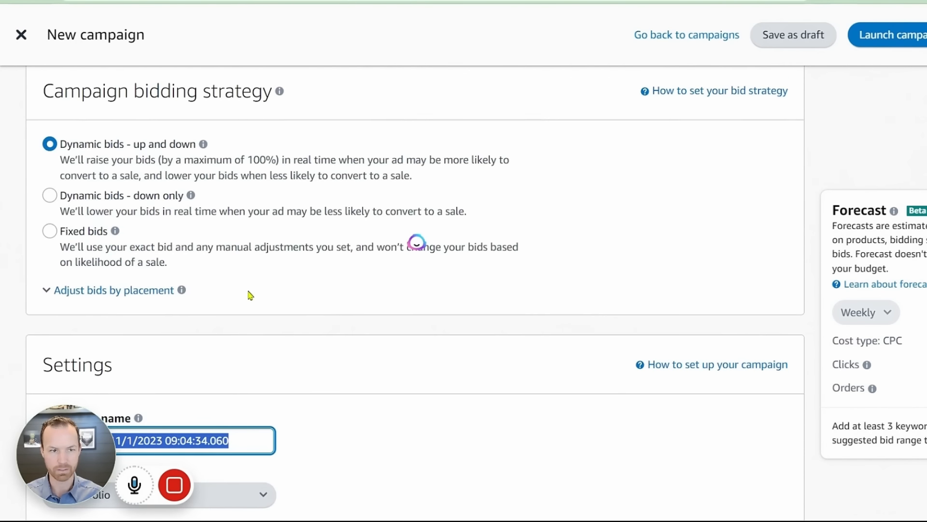
click(95, 199)
scroll(393, 286, down, 5)
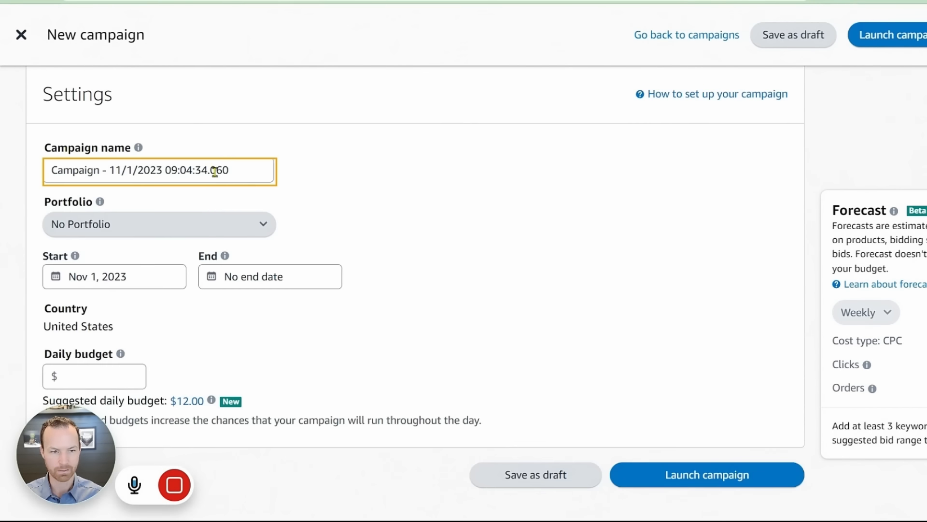
Step: Copy the ad group name and use it as the campaign name, EX_ASIN_eye cleaning wipes
scroll(44, 311, up, 4)
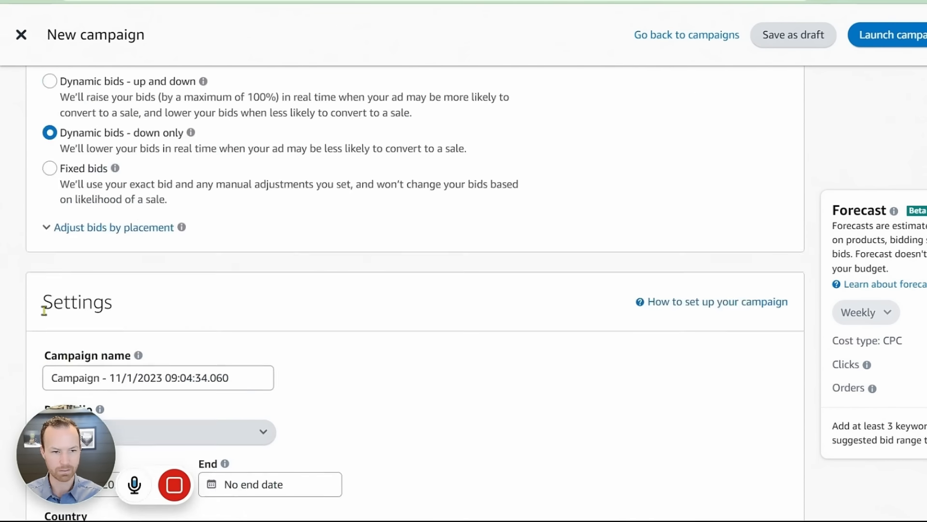
scroll(44, 310, up, 20)
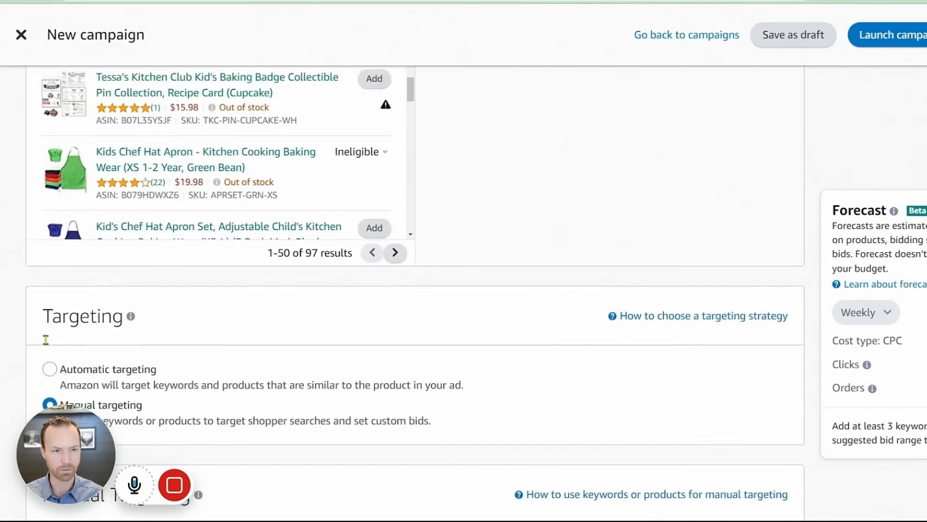
scroll(46, 340, up, 11)
triple_click(89, 294)
key(ctrl+c)
scroll(275, 283, down, 6)
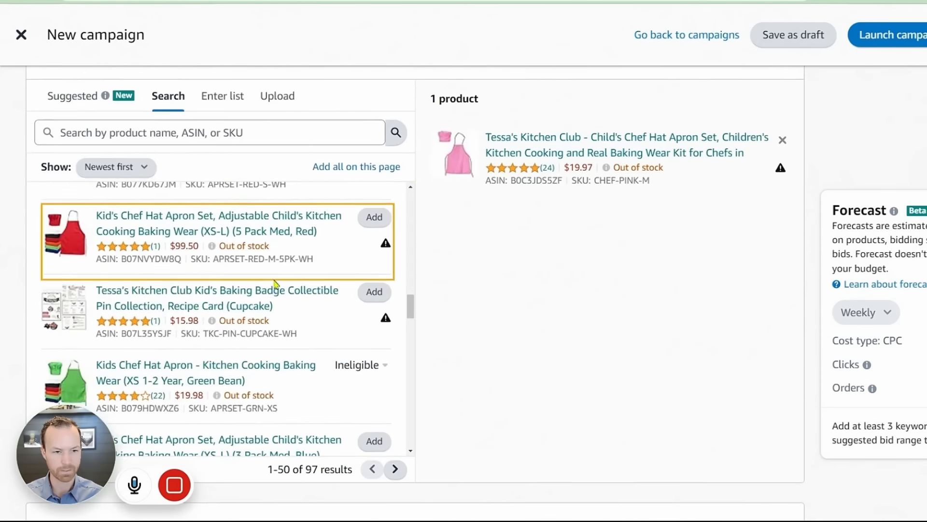
scroll(275, 283, down, 2)
scroll(10, 377, down, 20)
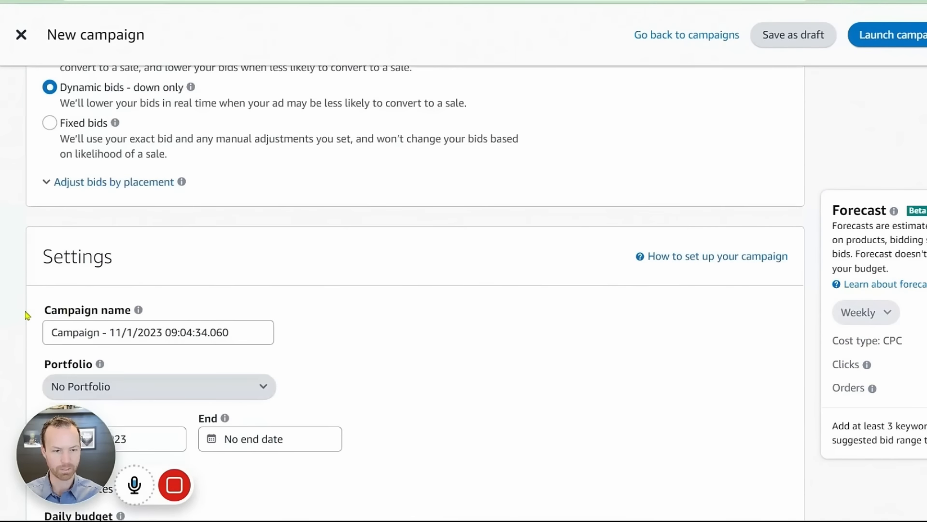
scroll(36, 303, down, 2)
triple_click(97, 224)
key(ctrl+v)
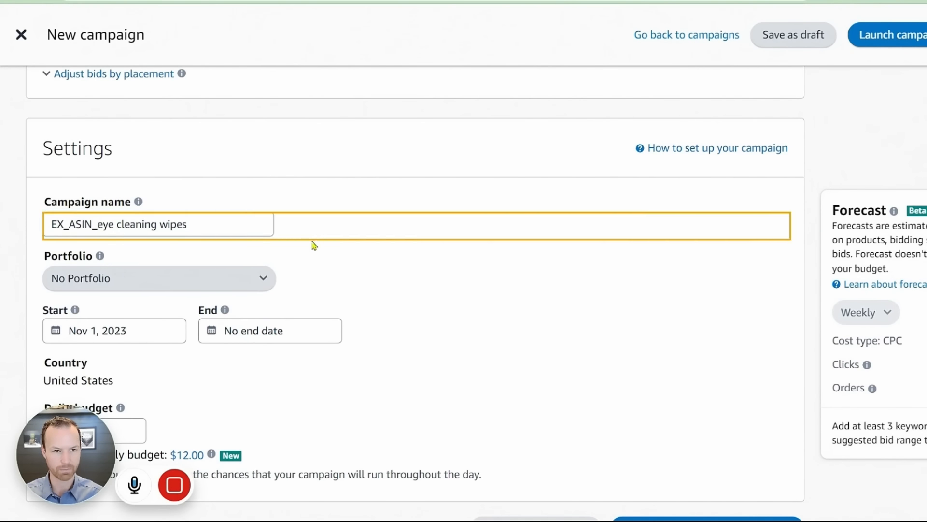
Step: Check the portfolio options and set the campaign's daily budget to $25
click(245, 277)
click(350, 264)
scroll(348, 263, down, 5)
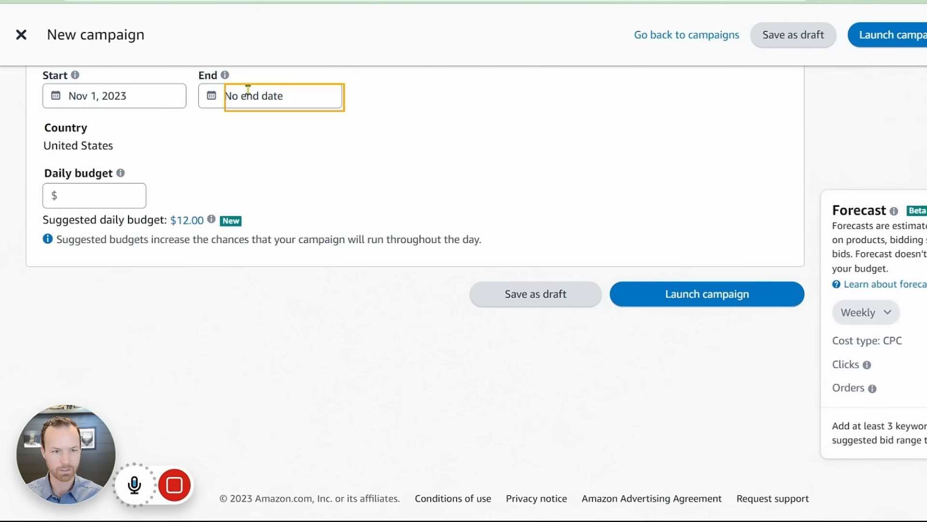
click(118, 195)
text(25)
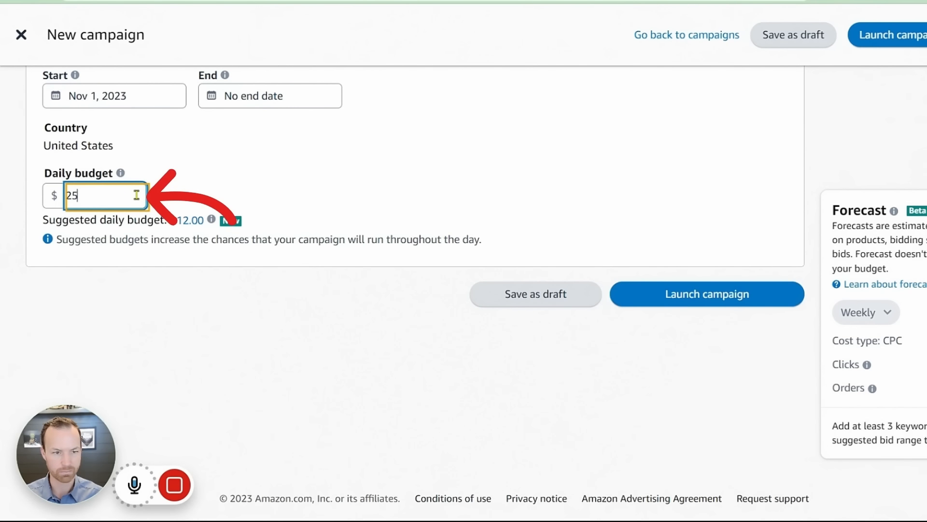
click(237, 190)
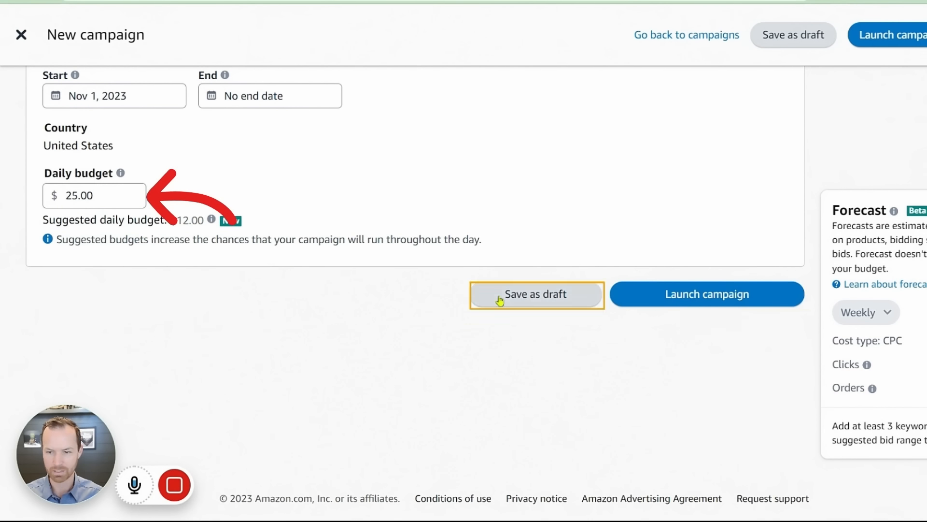
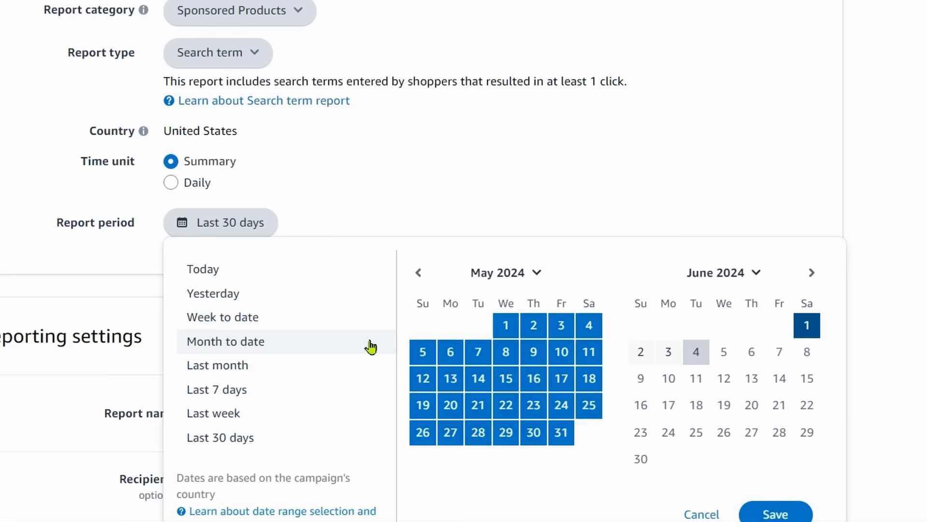
Step: Apply the report period April 1, 2024 - June 1, 2024 and run the Sponsored Products search term report
click(775, 514)
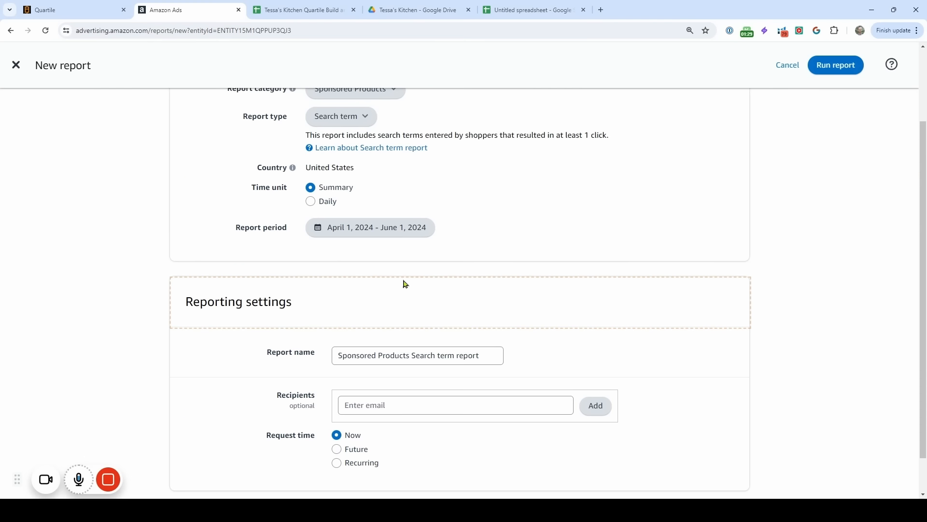
scroll(405, 284, down, 2)
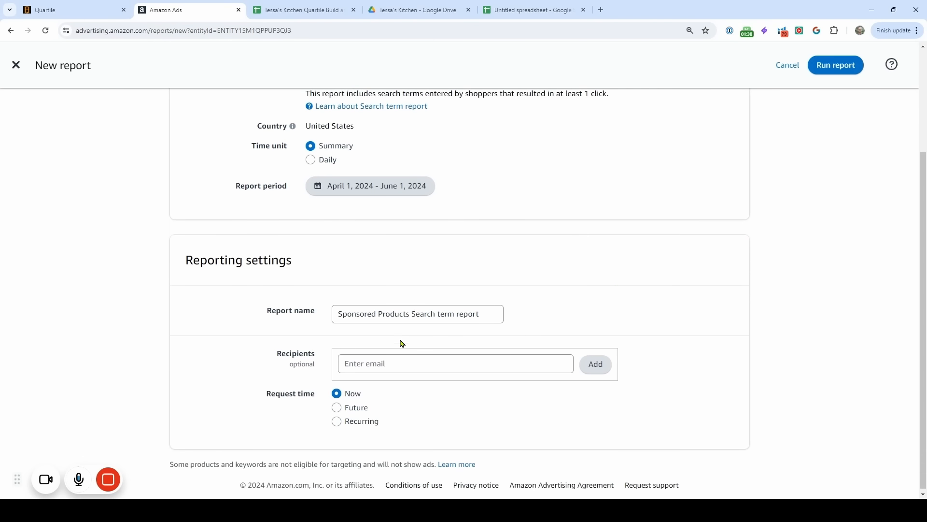
click(825, 69)
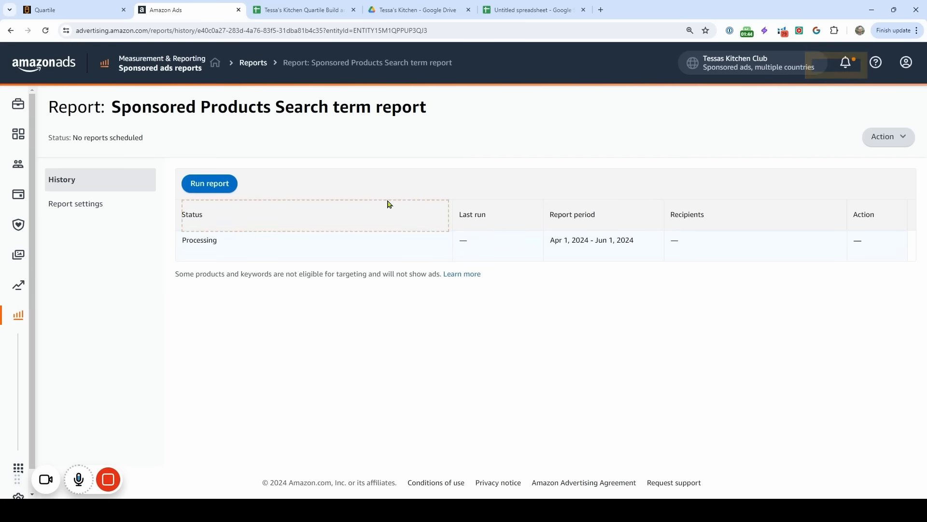
mouse_move(80, 480)
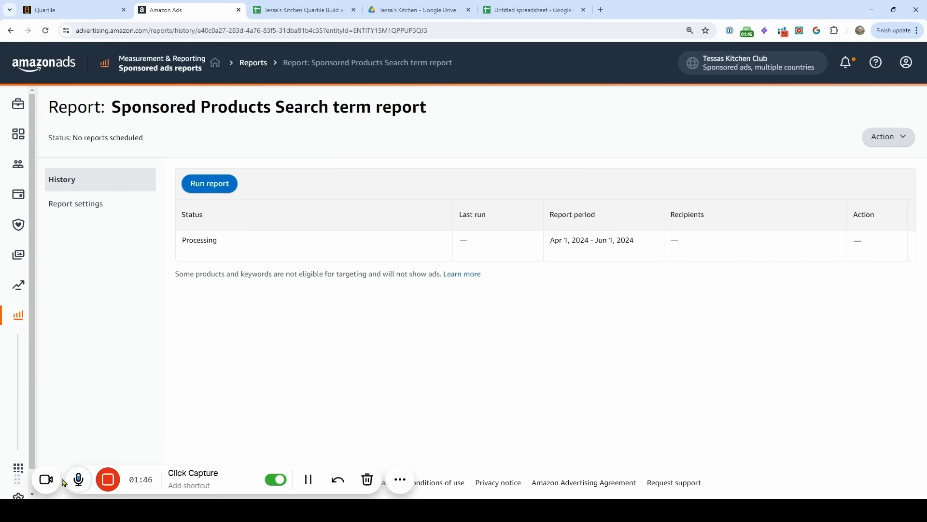
Step: Switch to the untitled Google Sheets spreadsheet and rename it Search Term Report
click(545, 14)
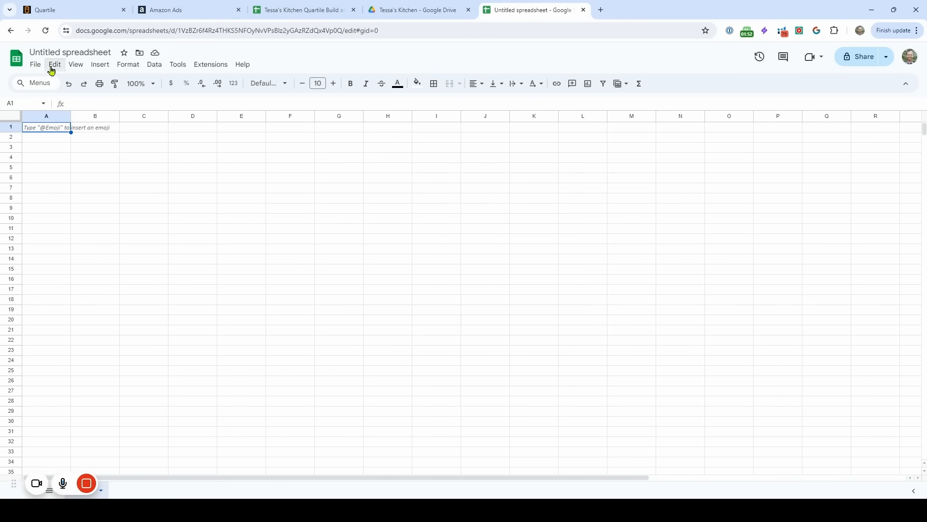
click(49, 51)
text(Search Term)
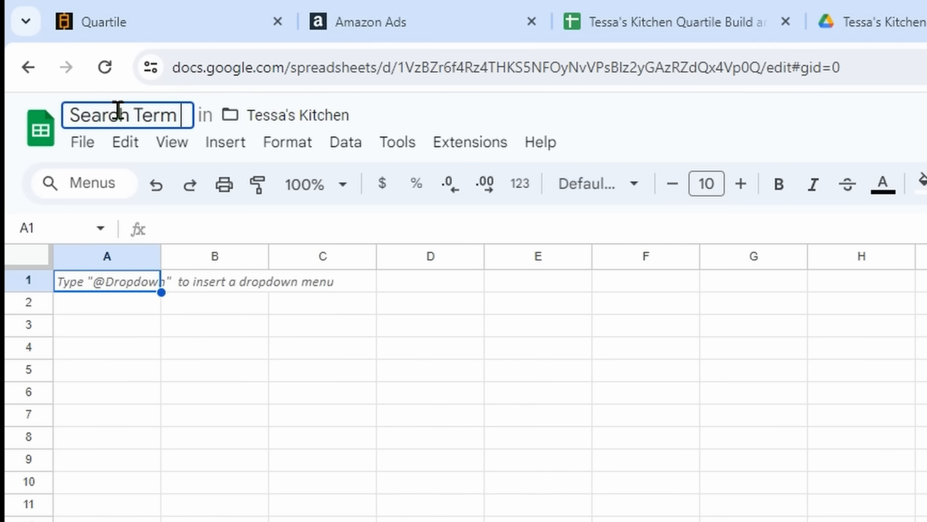
text( Report)
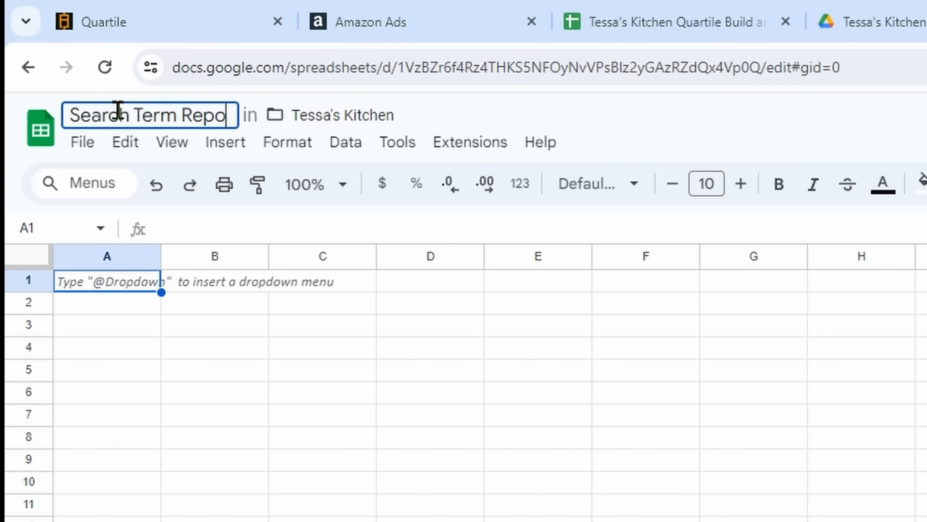
key(Return)
Step: Return to Amazon Ads, refresh the report's history page and download the search term report
click(371, 21)
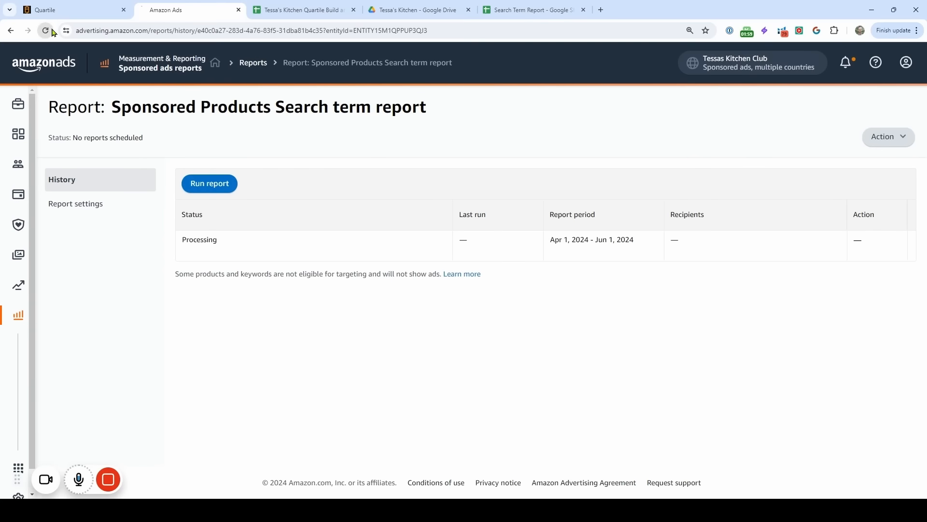
click(51, 31)
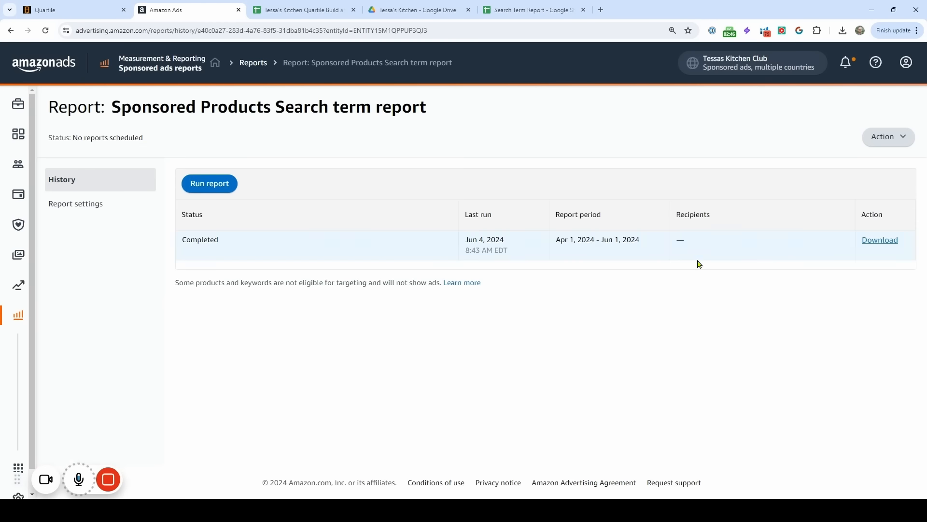
click(882, 242)
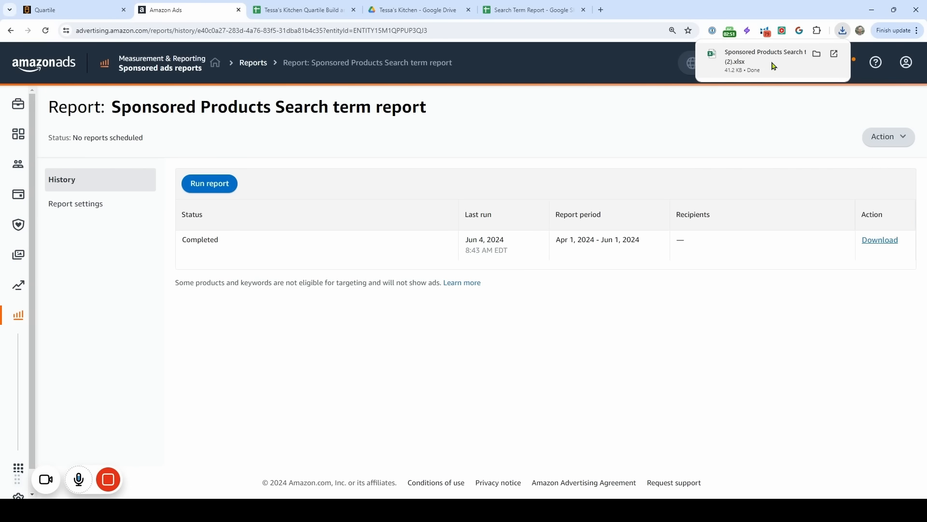
Step: Import Sponsored Products Search term report (2).xlsx into the Search Term Report spreadsheet in Google Sheets, inserting it as new sheets
click(541, 9)
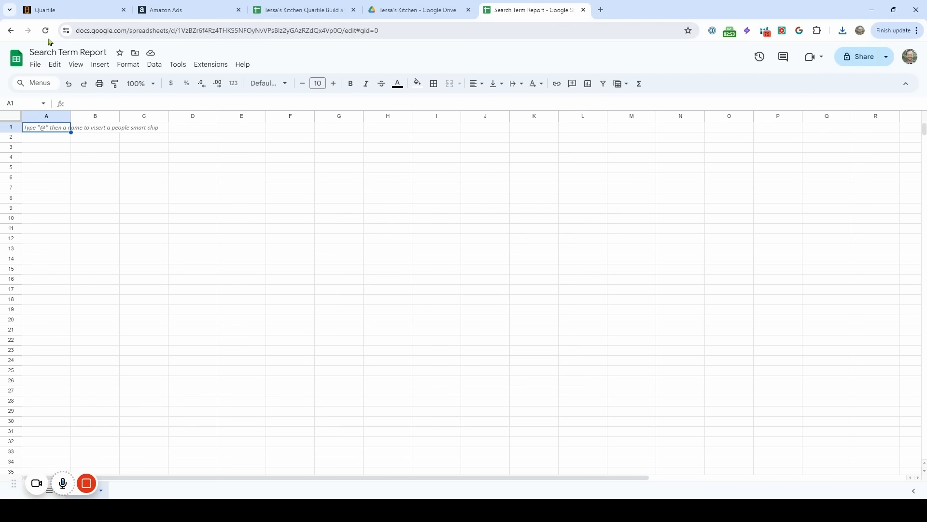
click(35, 64)
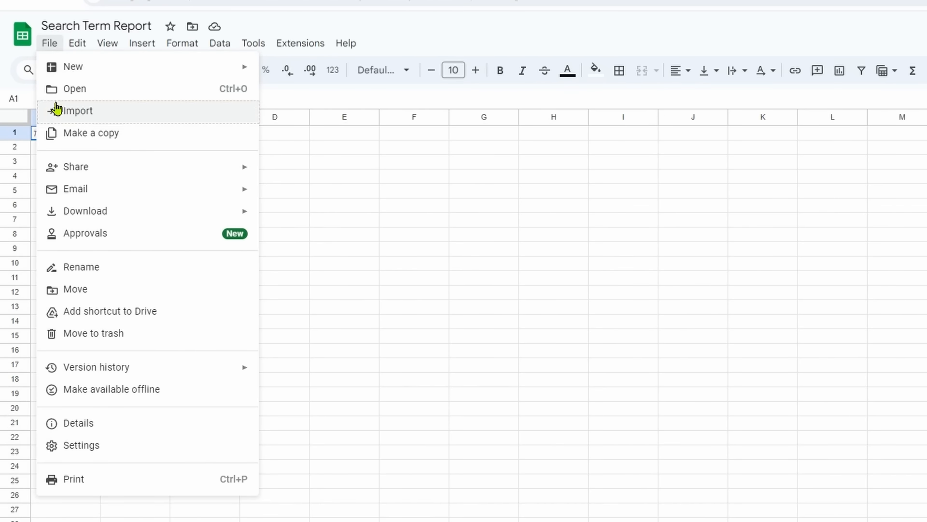
click(57, 112)
click(630, 182)
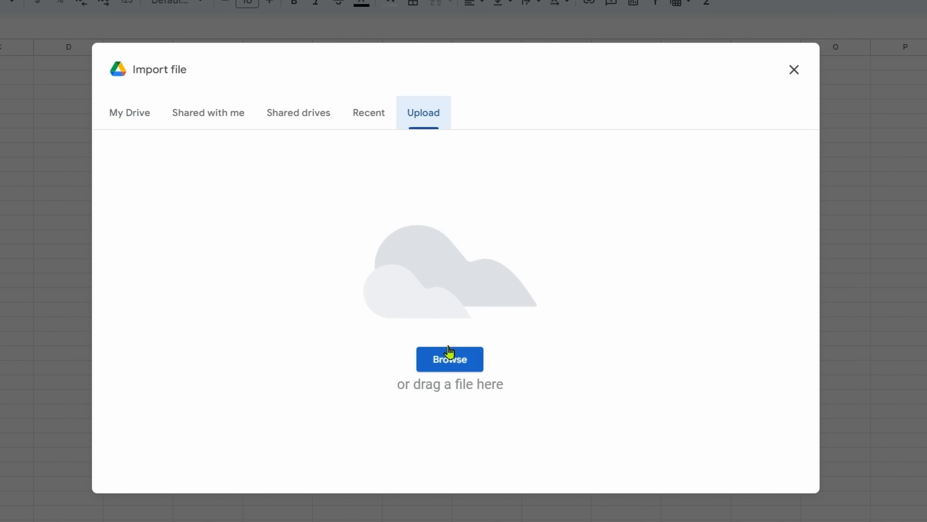
click(448, 351)
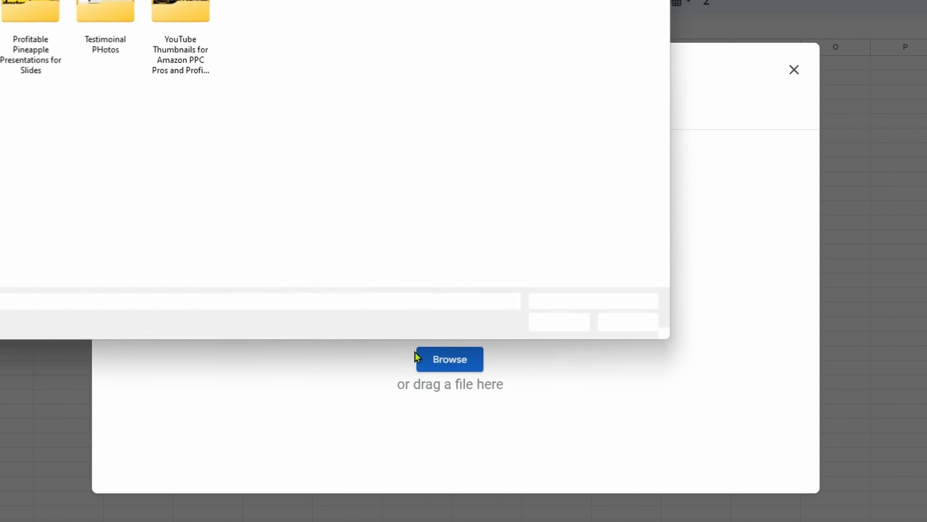
double_click(137, 128)
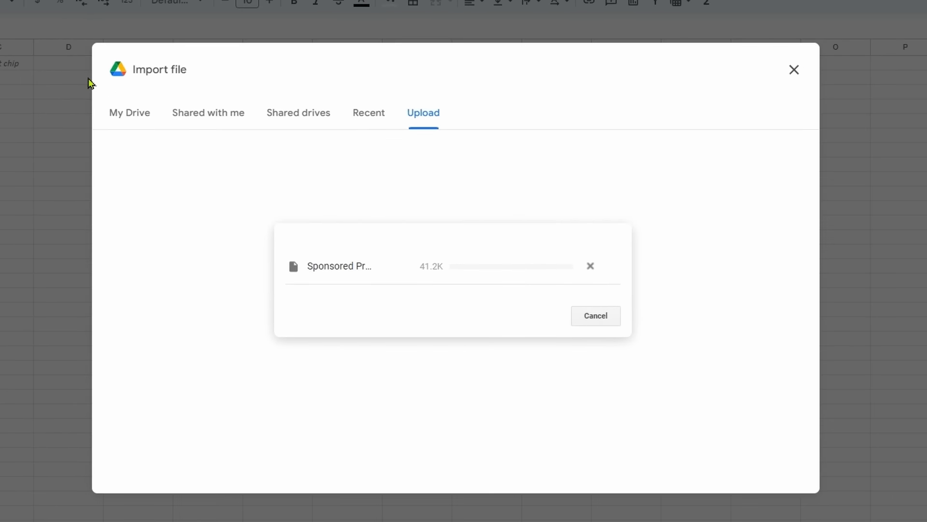
click(358, 293)
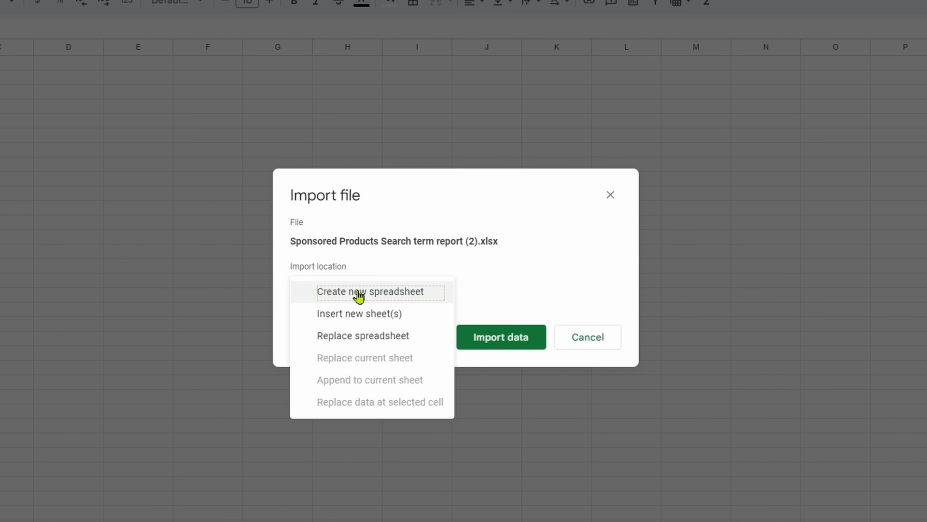
click(356, 315)
click(515, 390)
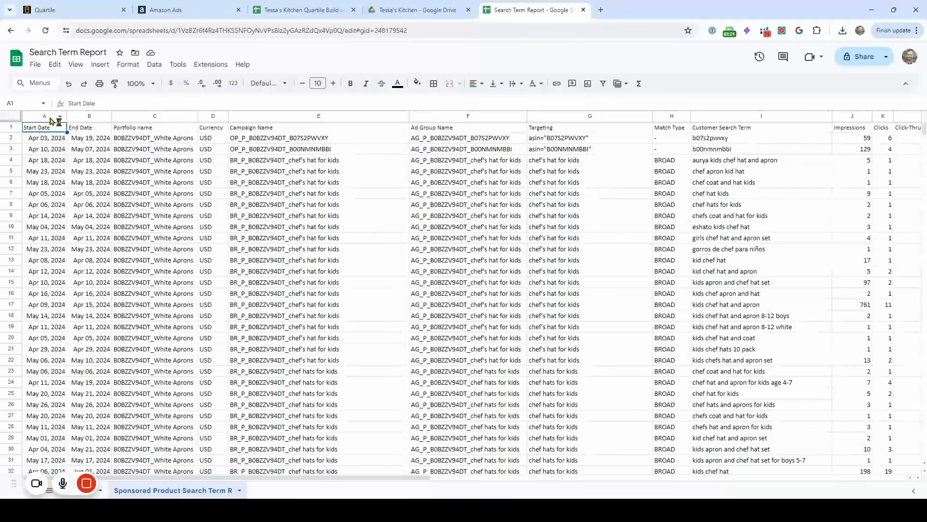
Step: Delete the Start Date and End Date columns from the imported sheet and select the Currency column
drag(49, 116, 89, 116)
right_click(76, 145)
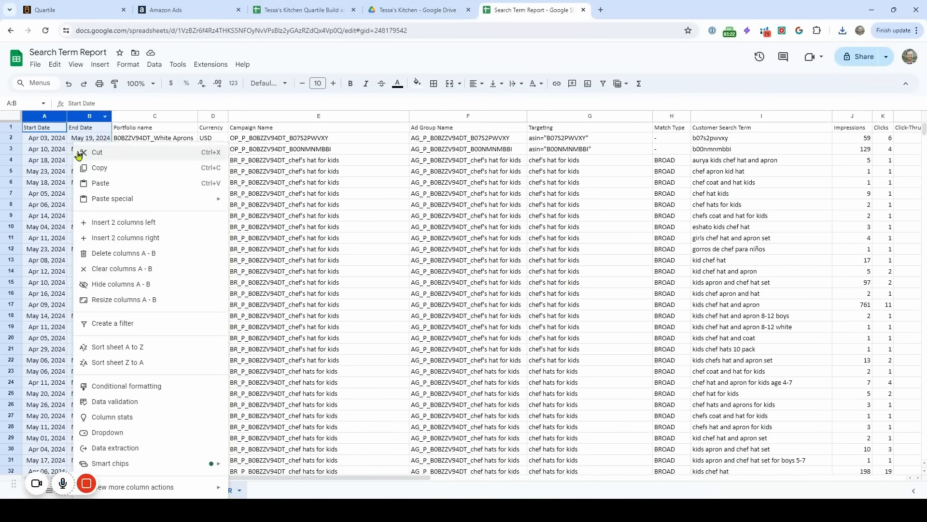
click(124, 253)
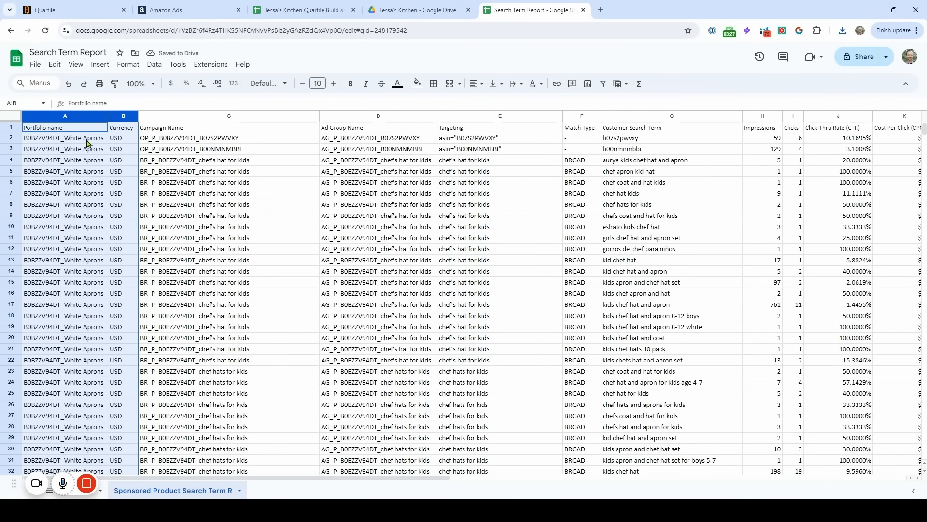
click(119, 114)
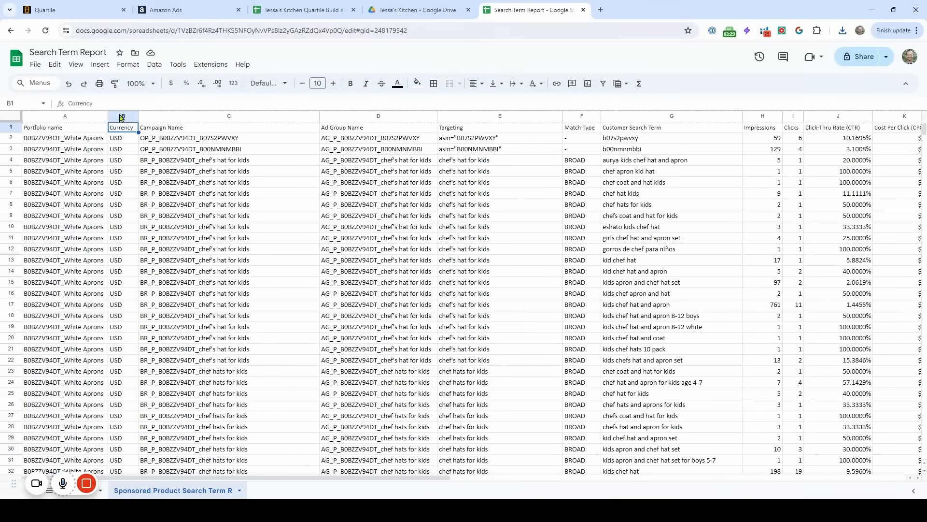
Step: Delete the Currency column together with the blank column mistakenly inserted beside it
right_click(118, 114)
click(150, 210)
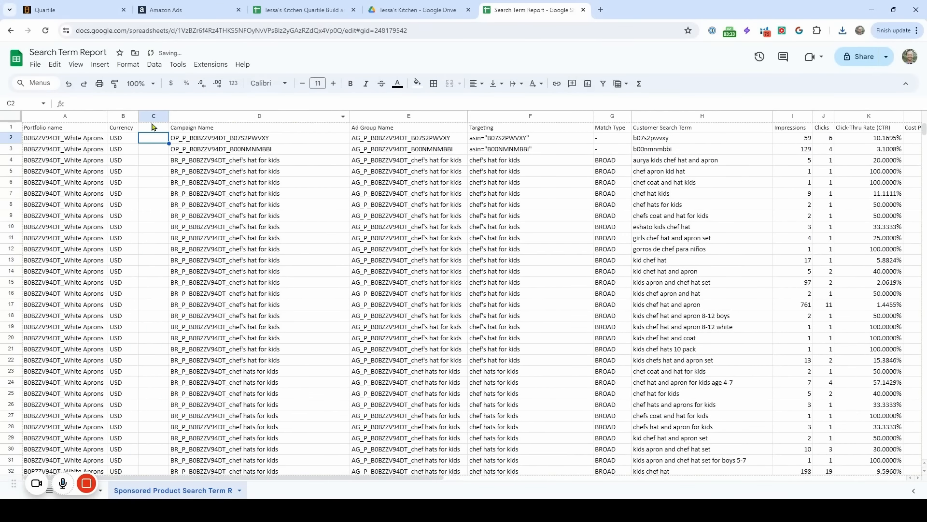
drag(153, 116, 121, 116)
right_click(138, 145)
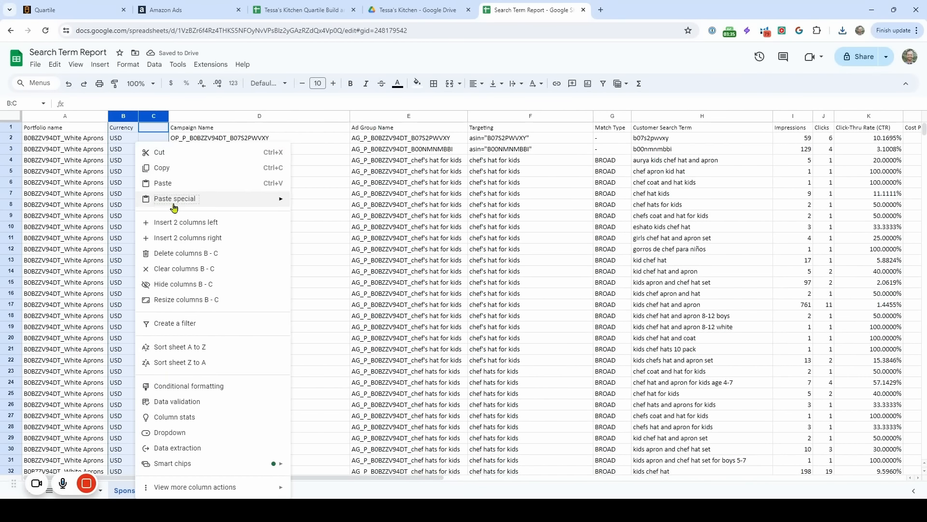
click(176, 253)
click(162, 161)
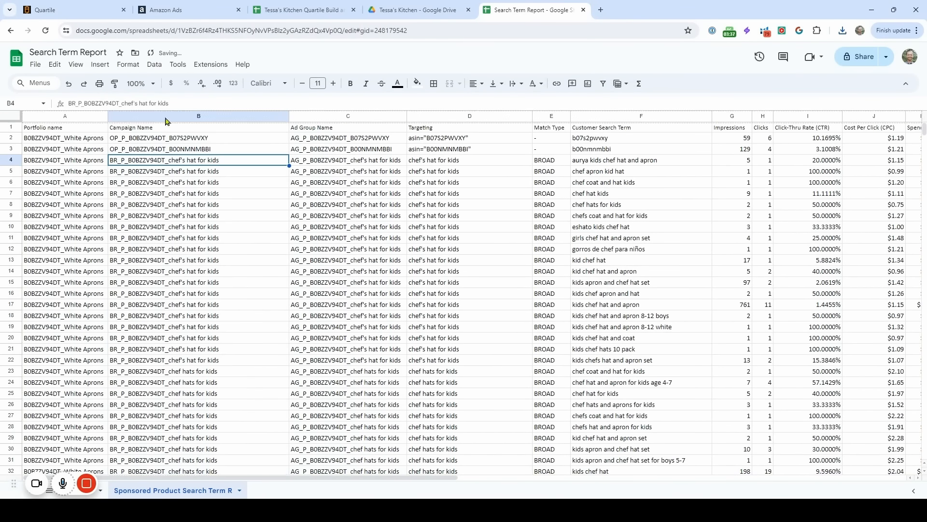
Step: Hide the Campaign Name, Ad Group Name, Targeting and Match Type columns
drag(166, 121, 534, 116)
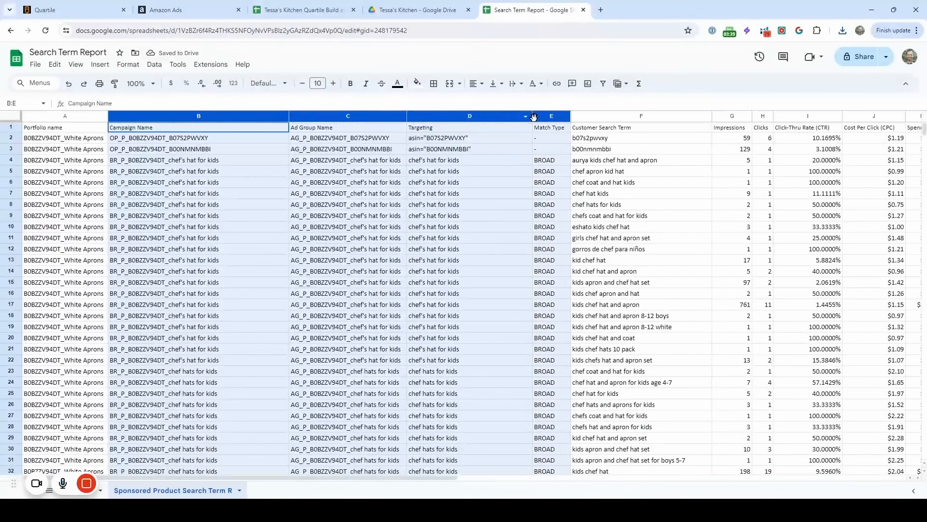
right_click(502, 172)
click(507, 284)
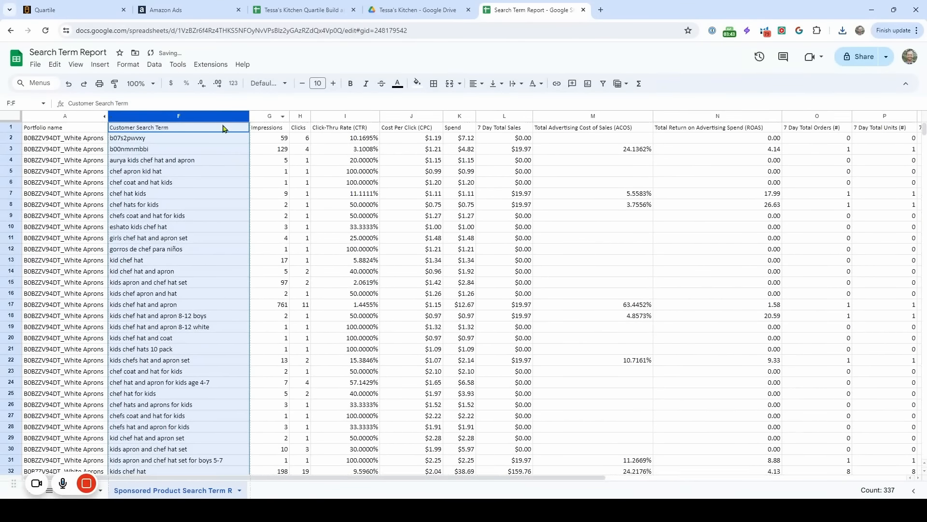
click(57, 129)
click(269, 130)
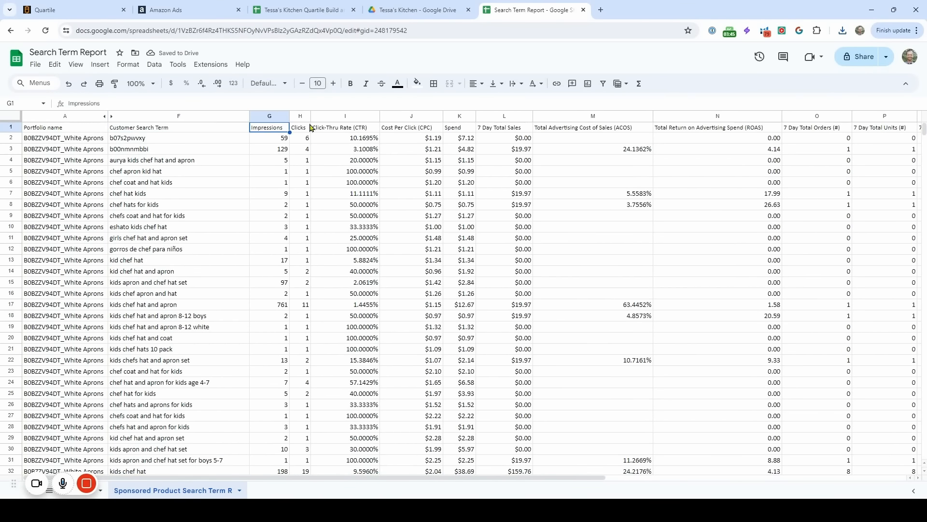
Step: Shorten the Click-Thru Rate header to CTR and the Cost Per Click header to CPC
click(300, 128)
click(336, 128)
text(CT)
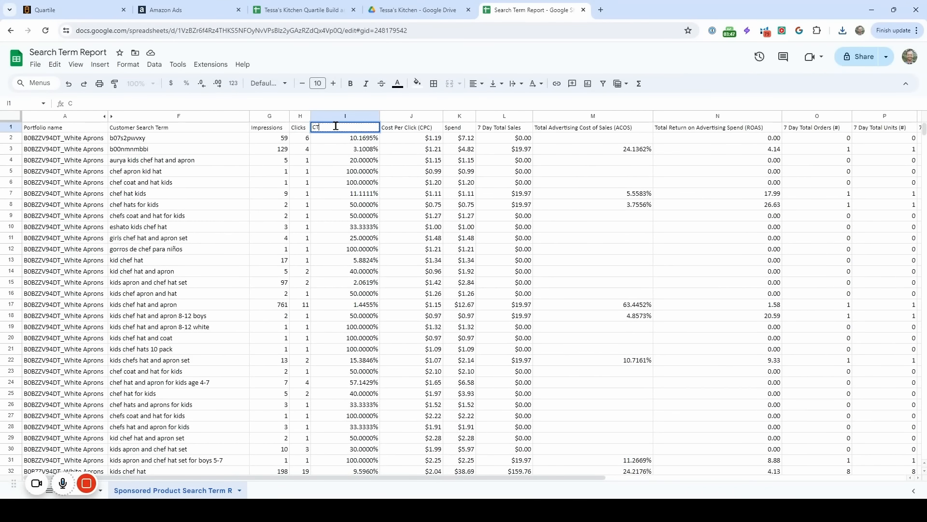
text(R)
key(Tab)
text(CPC)
key(Tab)
Step: Rename the 7 Day Total Sales header to Sales and the Total Advertising Cost of Sales header to ACoS
key(Tab)
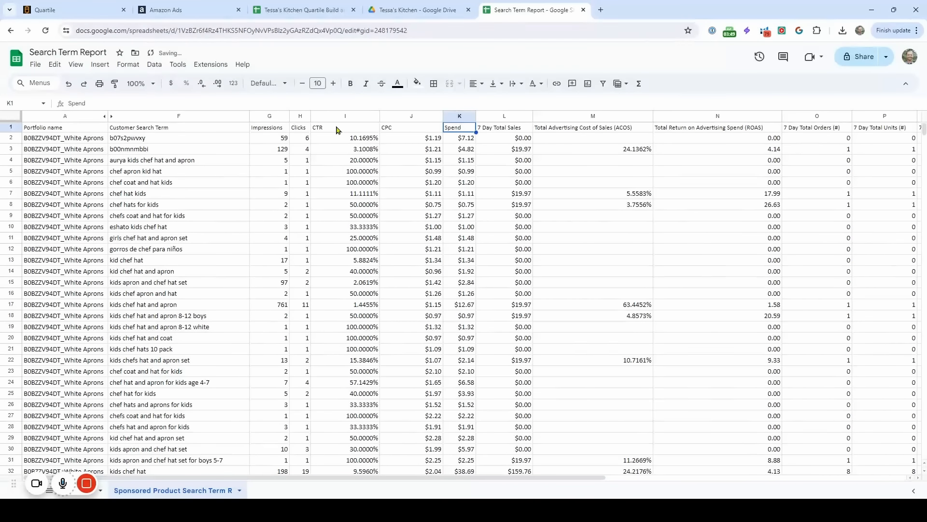
text(Sa)
key(Tab)
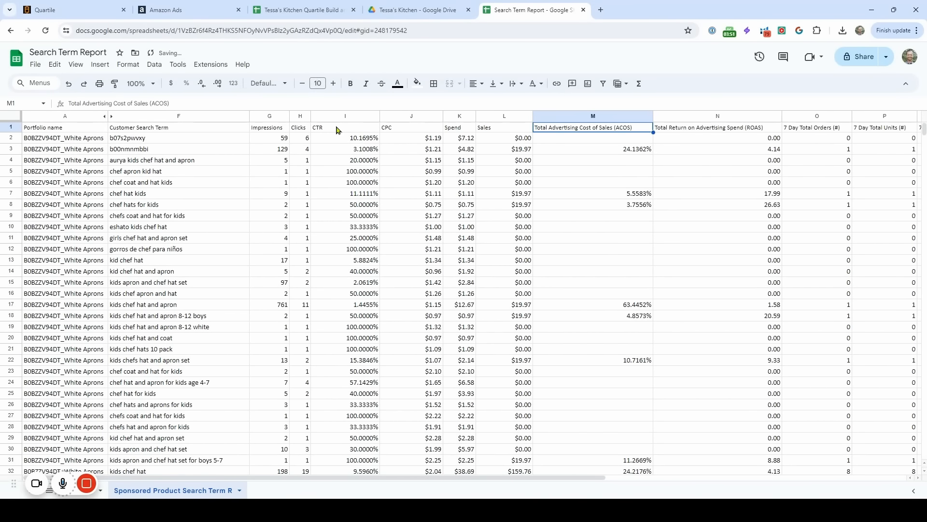
text(ACoS)
key(Tab)
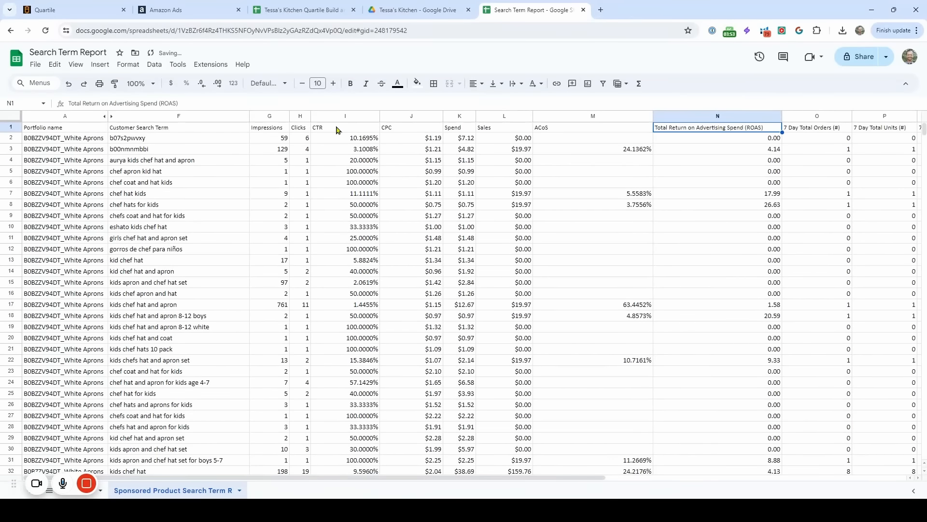
Step: Delete the Total Return on Advertising Spend column and rename the 7 Day Total Orders header to Orders
click(729, 116)
right_click(730, 116)
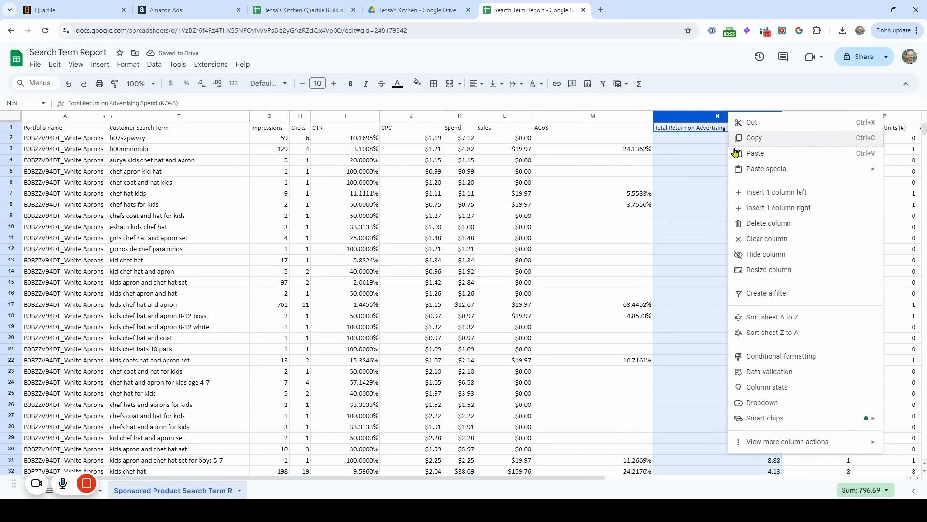
click(806, 219)
click(704, 133)
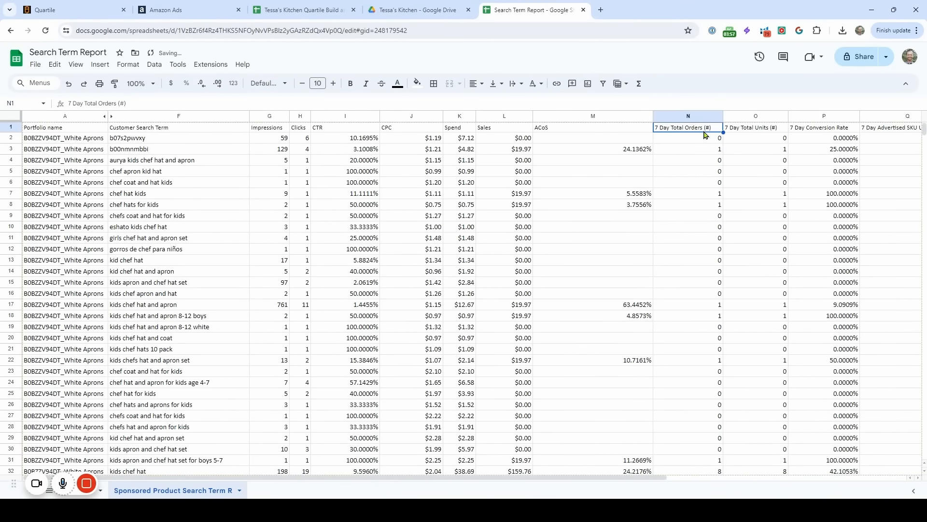
text(Ord)
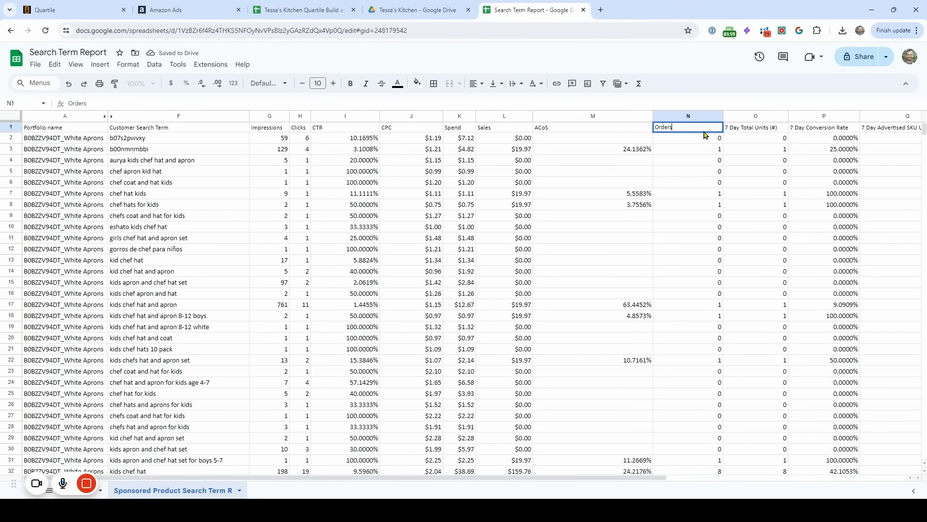
text(ers)
key(Return)
Step: Delete the 7 Day Total Units column and rename the 7 Day Conversion Rate header to CVR
click(760, 117)
right_click(759, 116)
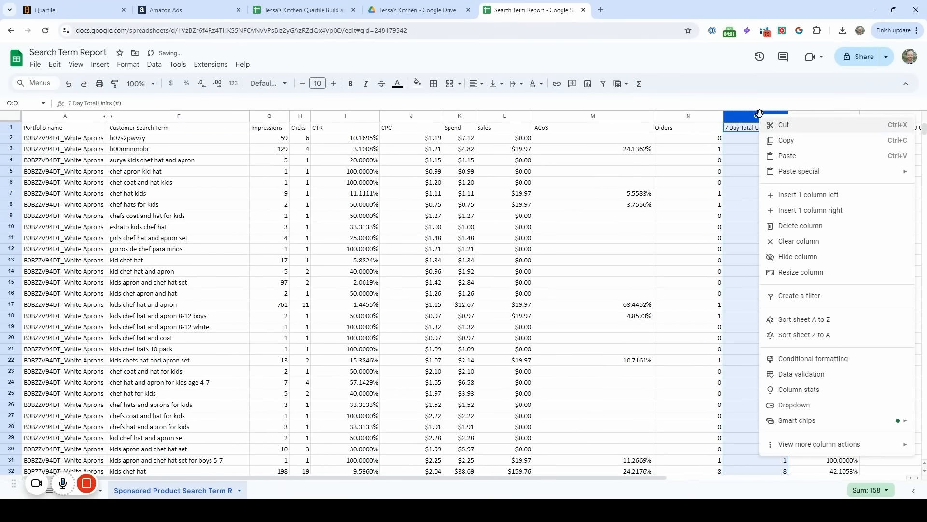
click(796, 227)
click(759, 134)
text(C)
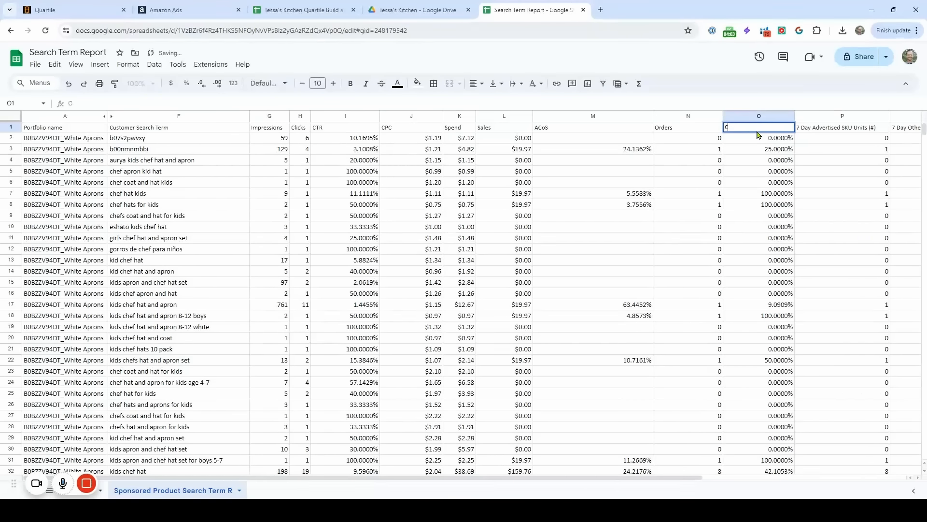
key(Tab)
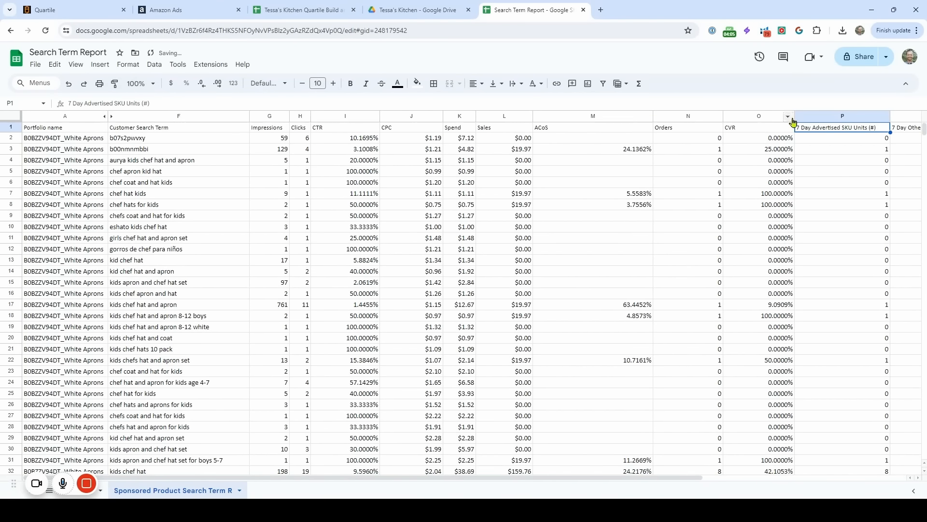
Step: Clear the contents of every column after CVR, from 7 Day Advertised SKU Units through 7 Day Other Sales
click(802, 117)
key(ctrl+shift+Right)
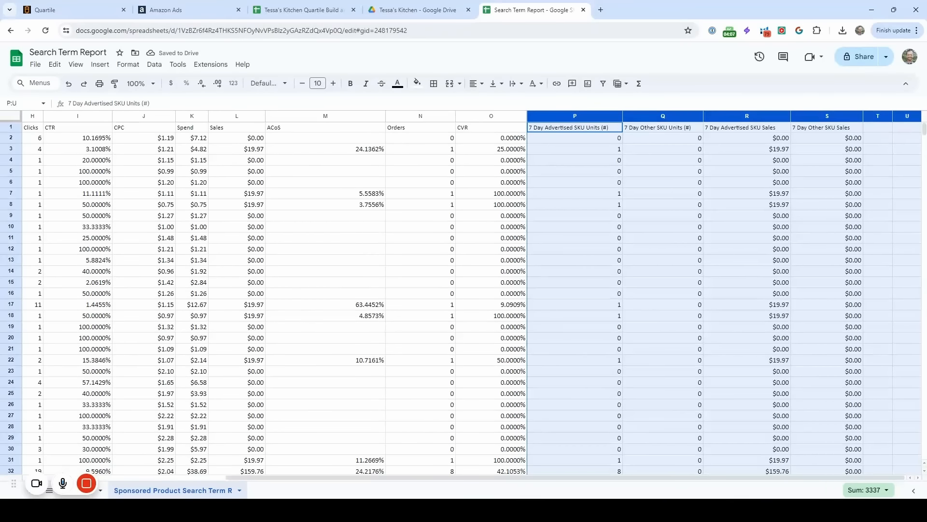
key(Delete)
click(620, 151)
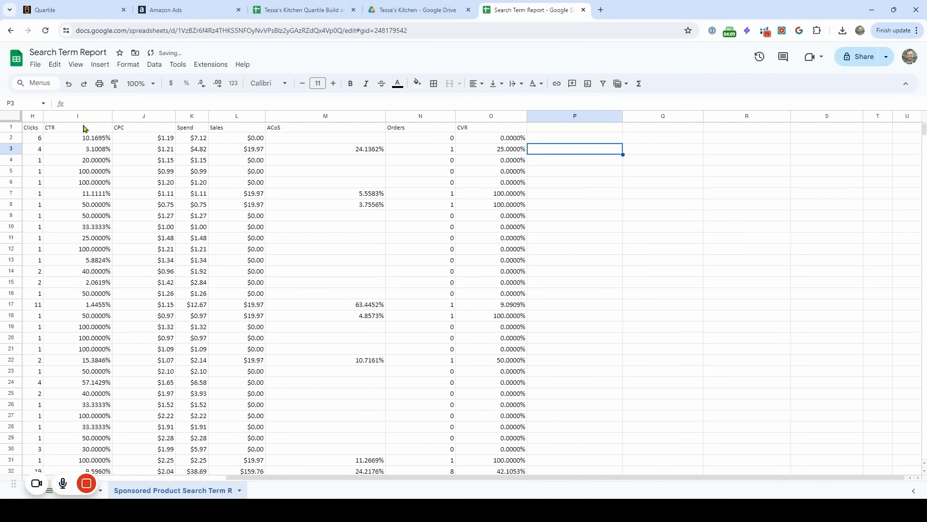
Step: Format the header row as bold and underlined
click(16, 127)
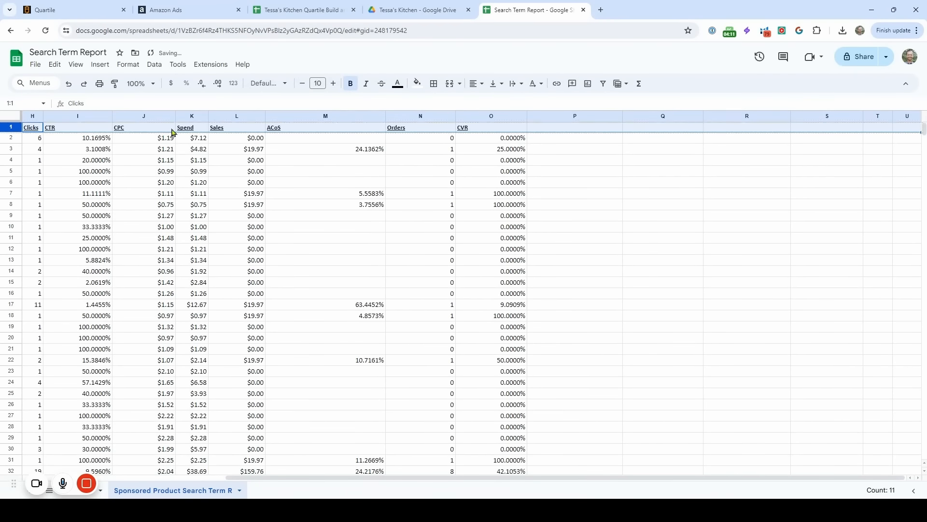
click(497, 181)
Step: Reduce the CTR, ACoS and CVR columns to whole percentages with no decimal places
click(491, 117)
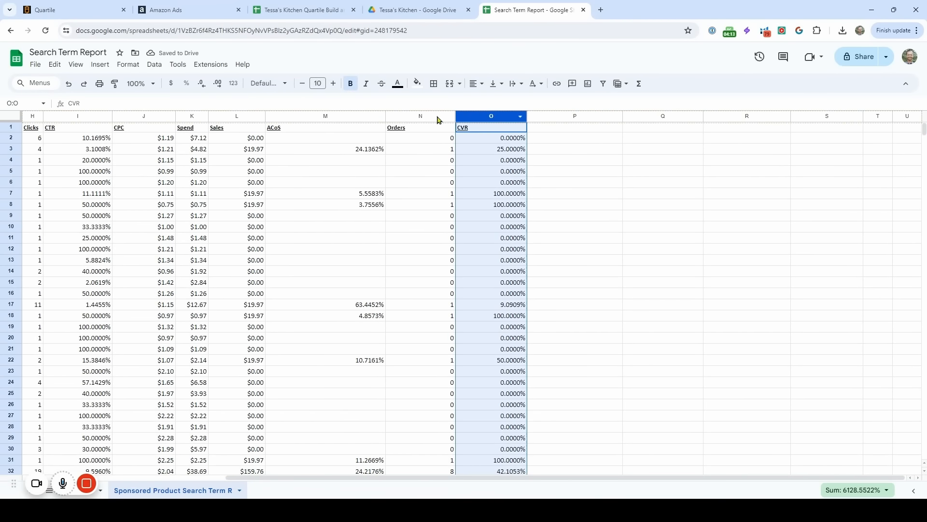
ctrl+click(308, 117)
ctrl+click(91, 116)
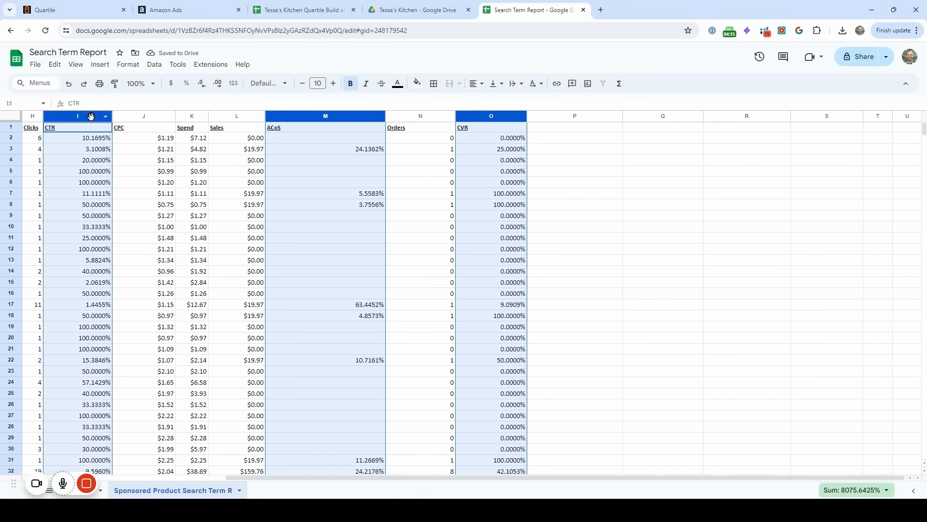
click(205, 85)
click(205, 85)
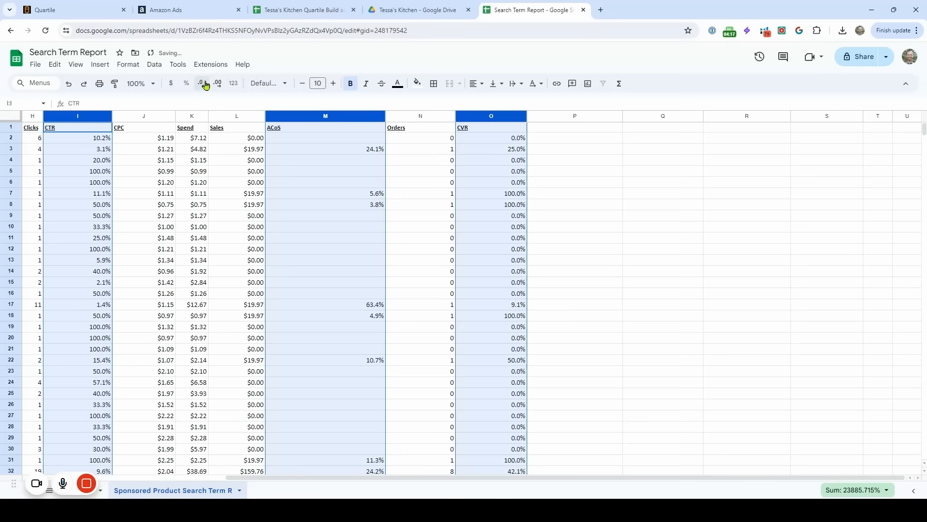
click(205, 85)
click(205, 85)
click(161, 130)
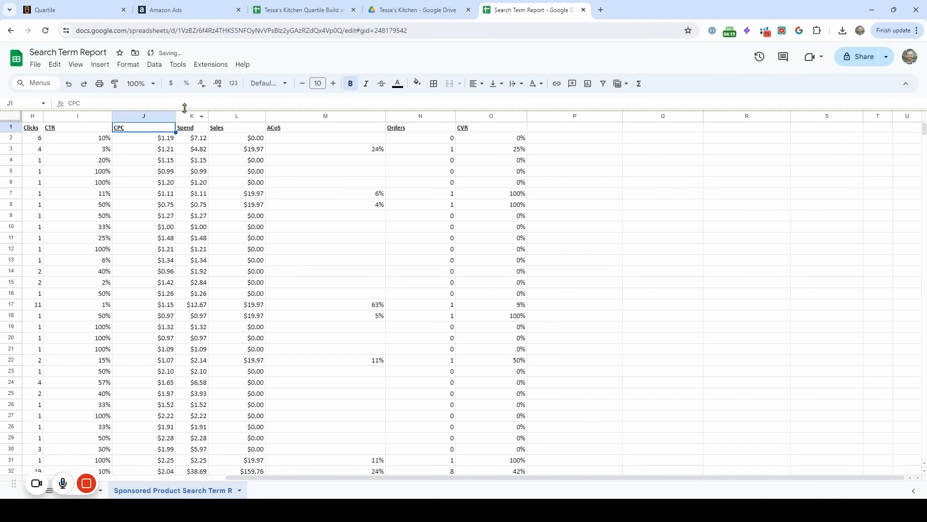
Step: Reduce the Spend and Sales columns to whole dollar amounts with no decimal places
drag(187, 117, 212, 117)
click(202, 85)
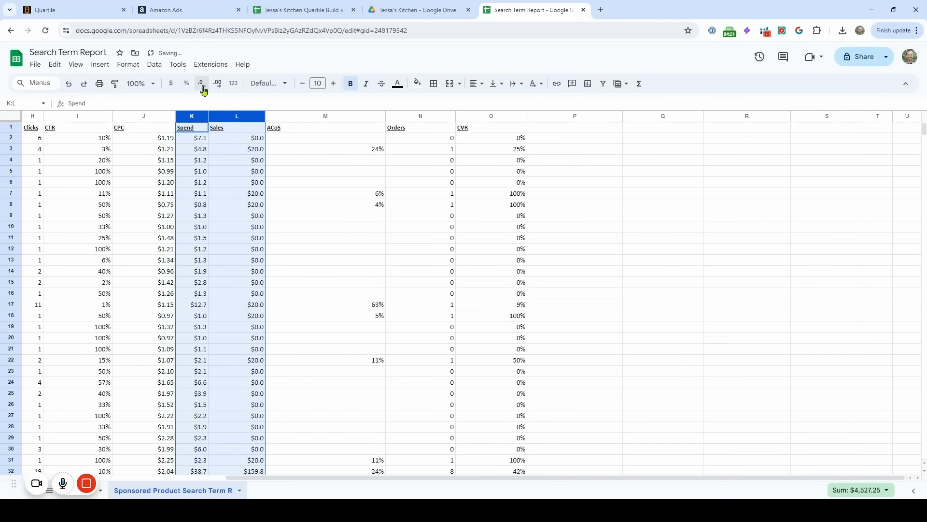
click(203, 85)
click(169, 153)
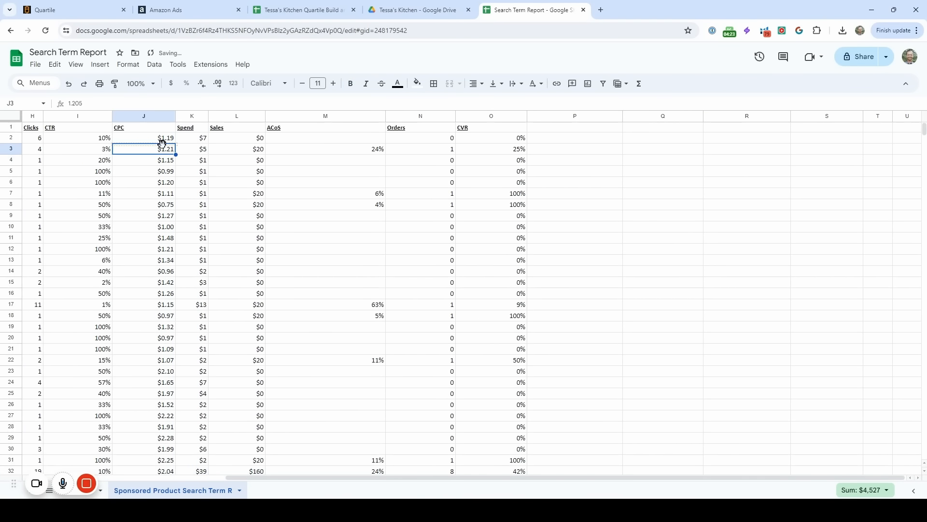
Step: Center-align all the metric columns from Impressions through CVR
drag(482, 120, 265, 118)
click(475, 83)
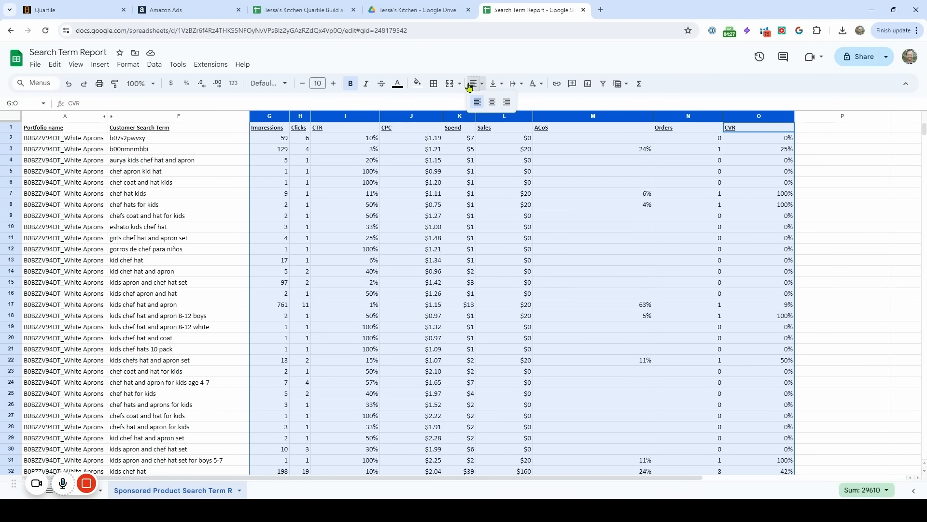
click(491, 102)
Step: Resize the columns from Impressions through CVR to fit their data
right_click(349, 153)
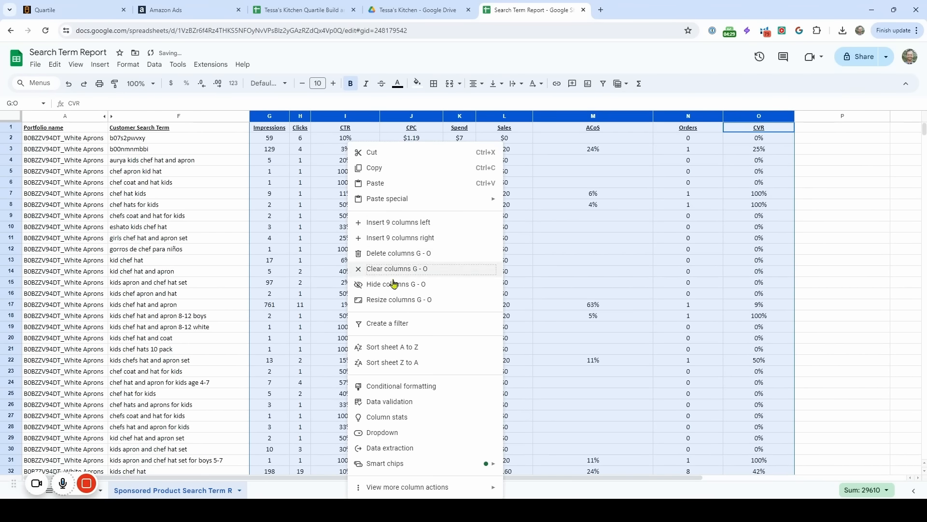
click(400, 301)
click(419, 289)
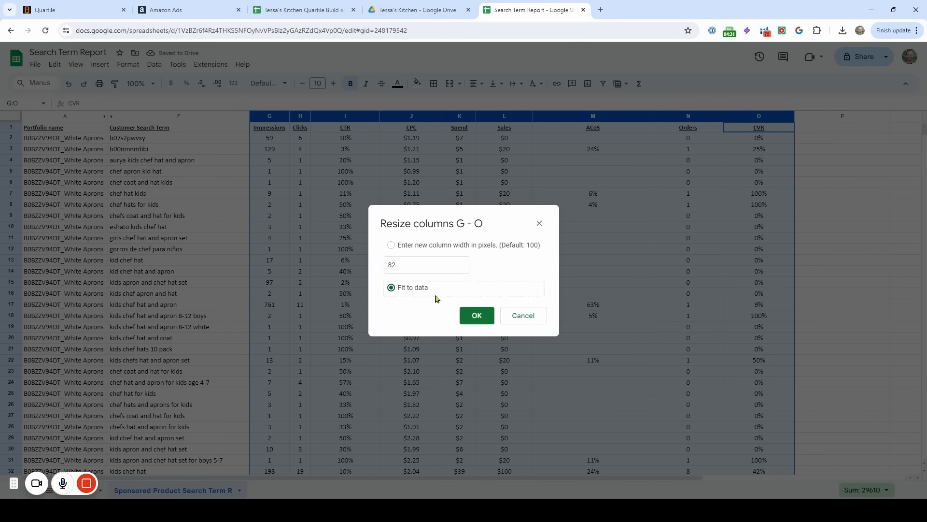
click(474, 315)
click(405, 258)
click(579, 149)
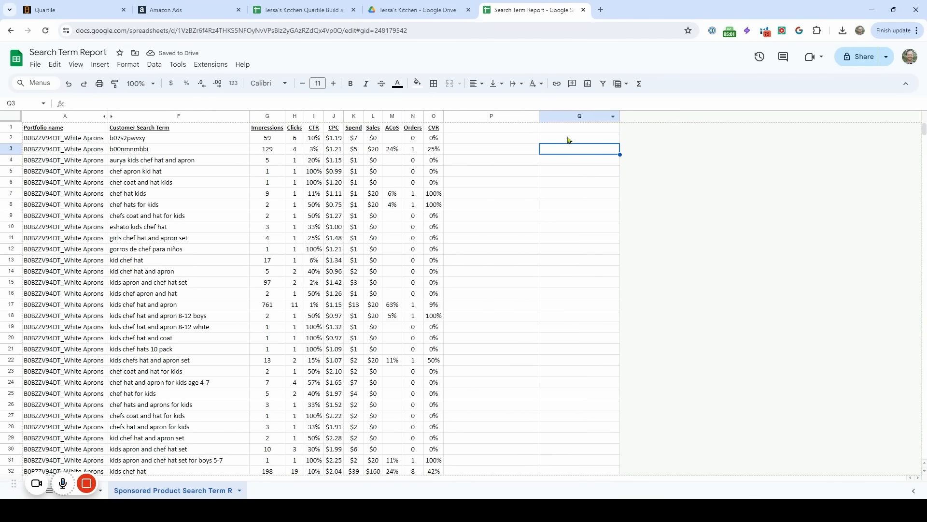
Step: Add the headers Max CPA in P1 and Max CPC in Q1, directly after CVR
click(496, 129)
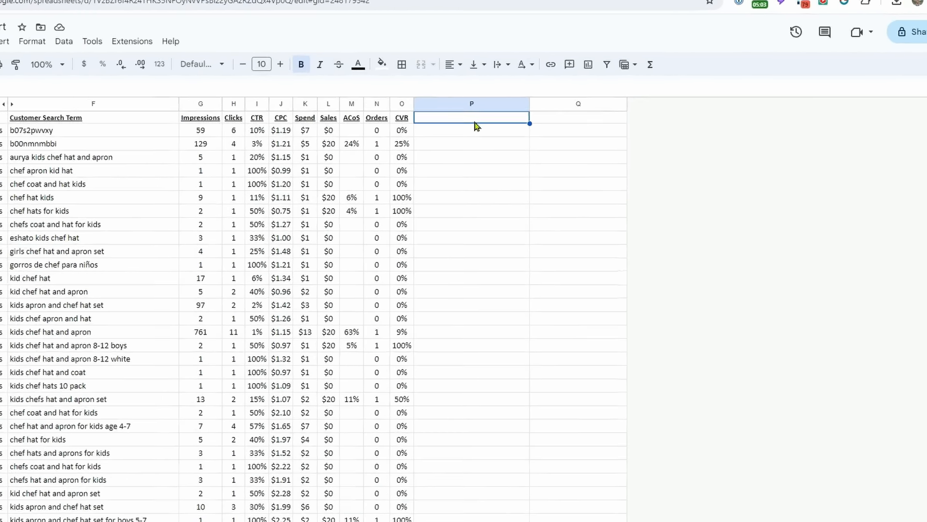
text(Max CPA)
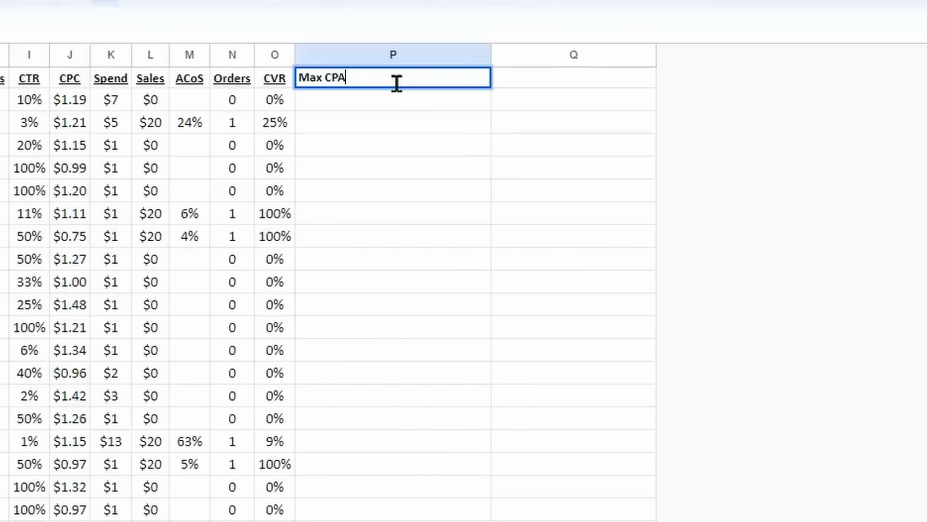
key(Tab)
text(Max)
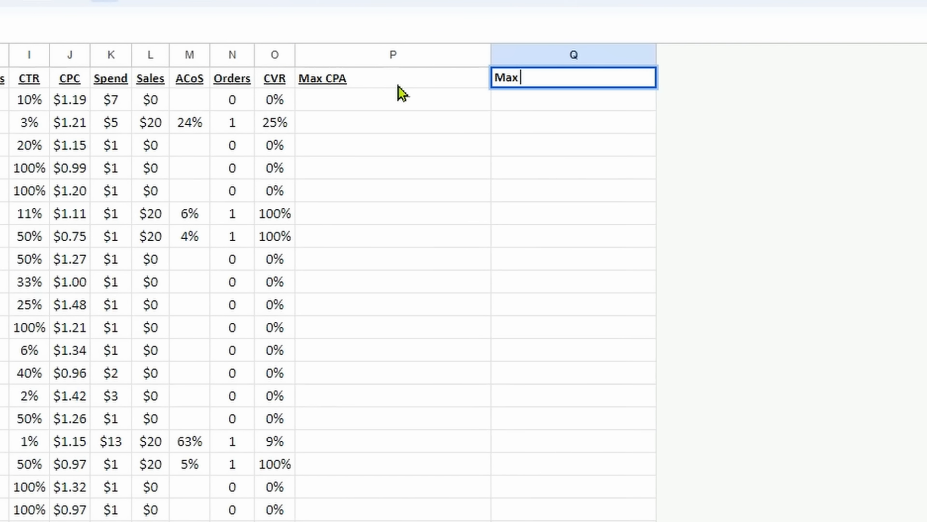
key(Return)
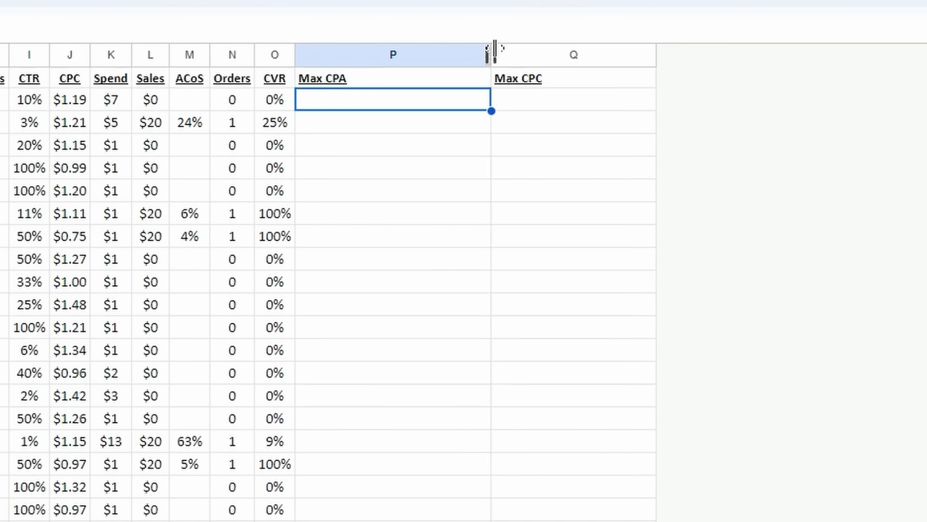
Step: Narrow the Max CPA and Max CPC columns to the width of their headers
drag(491, 53, 352, 53)
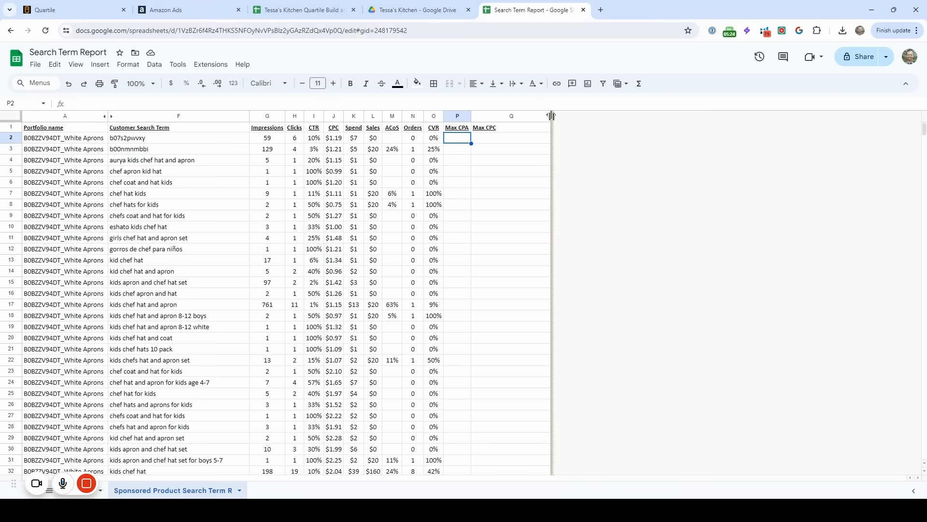
double_click(607, 54)
click(302, 9)
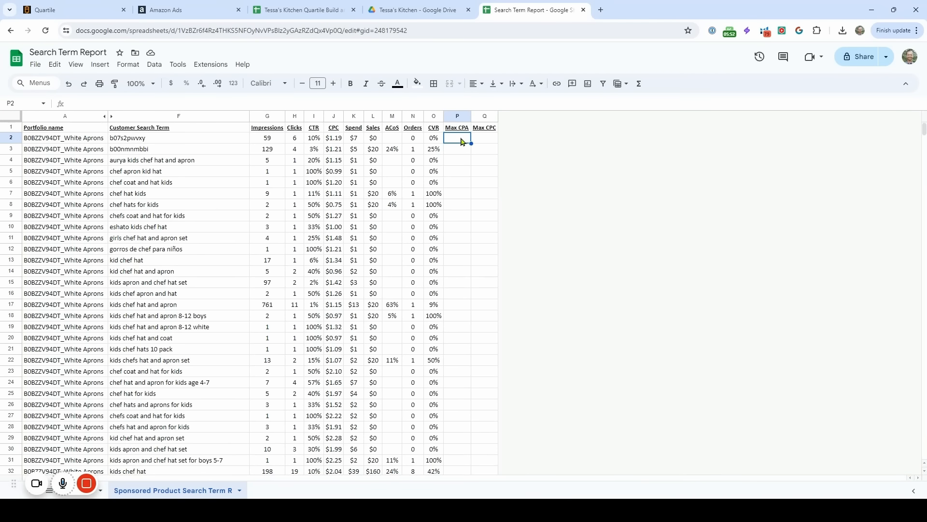
Step: Enter 5.91 as the Max CPA for the first search term in P2
text(5.)
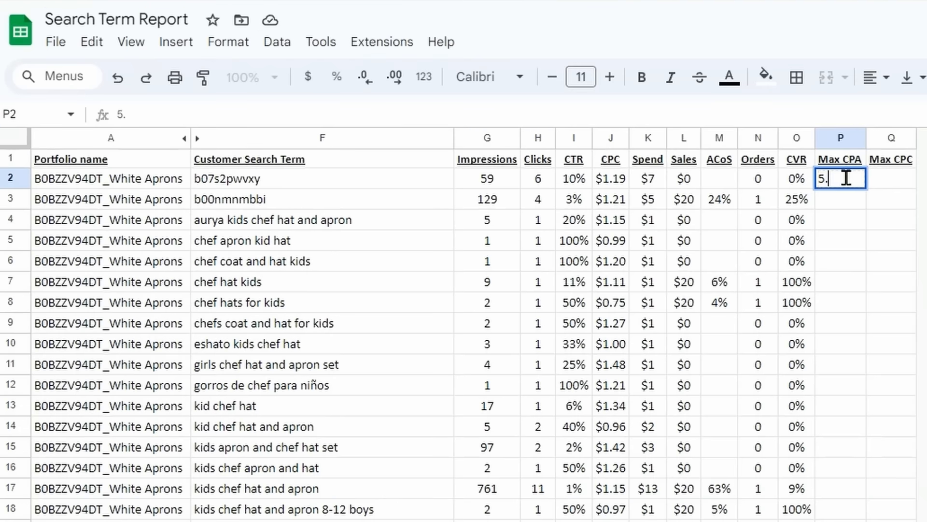
text(91)
key(Return)
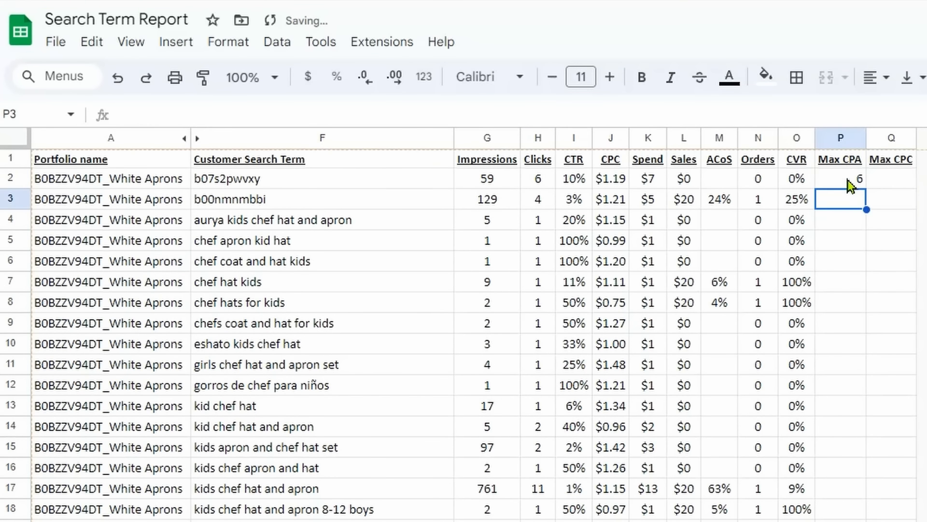
Step: Format the whole Max CPA and Max CPC columns as currency
click(76, 179)
click(841, 138)
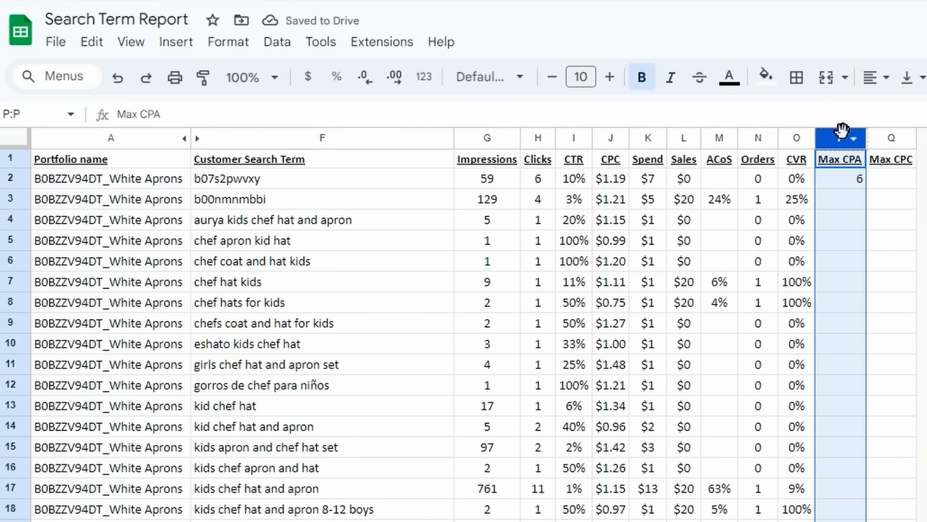
click(848, 179)
drag(843, 139, 888, 139)
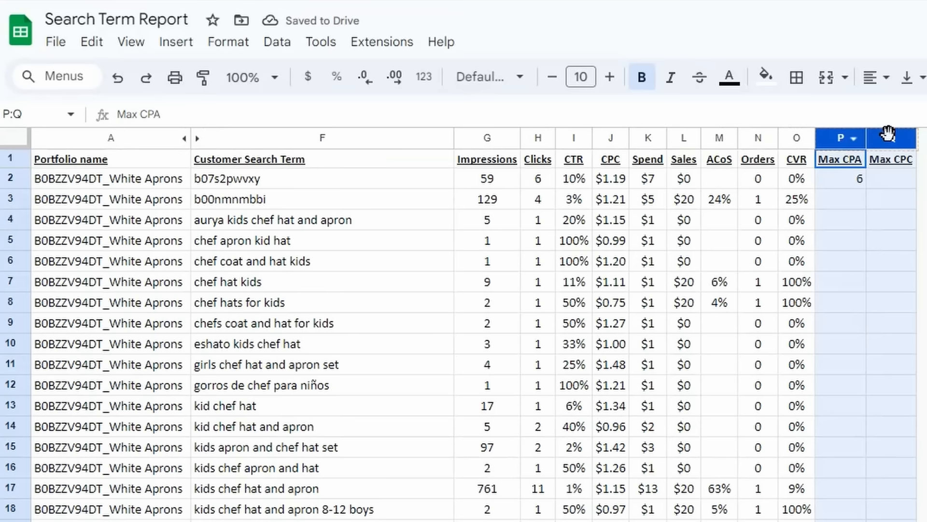
click(309, 83)
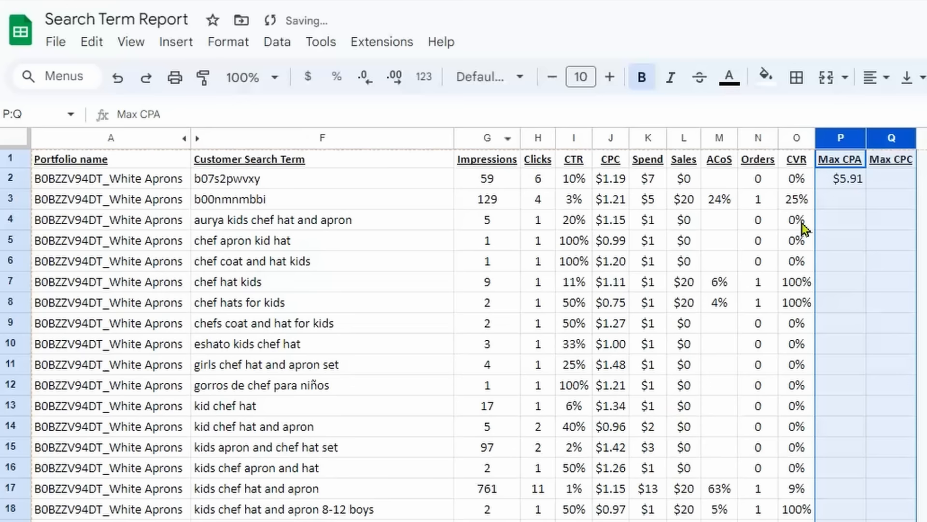
Step: Calculate Max CPC in Q2 as CVR times Max CPA with the formula =SUM(O2*P2)
click(886, 182)
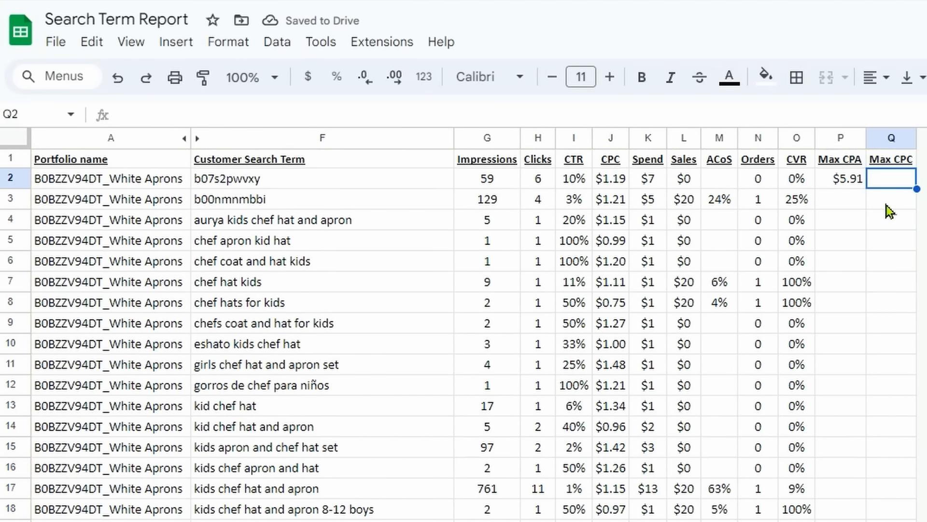
click(846, 186)
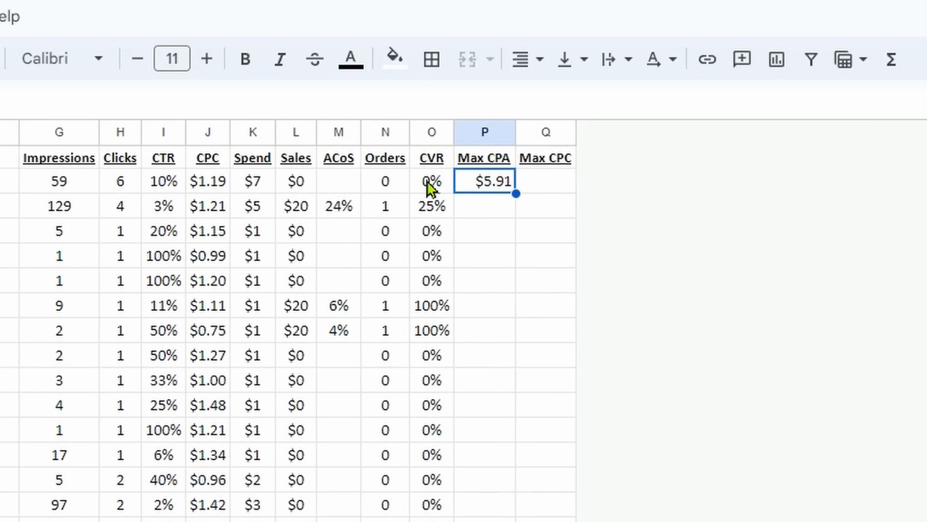
click(550, 188)
click(891, 60)
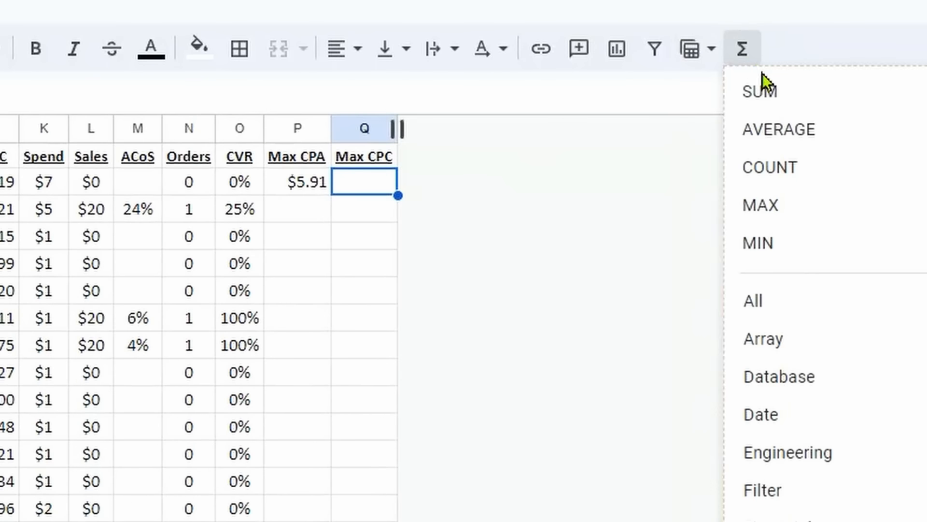
click(760, 91)
click(241, 183)
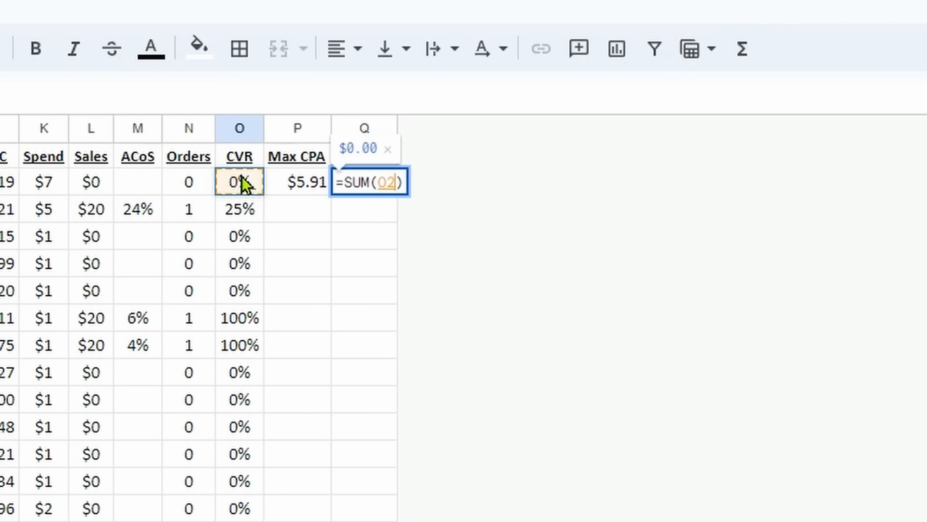
text(*)
click(281, 183)
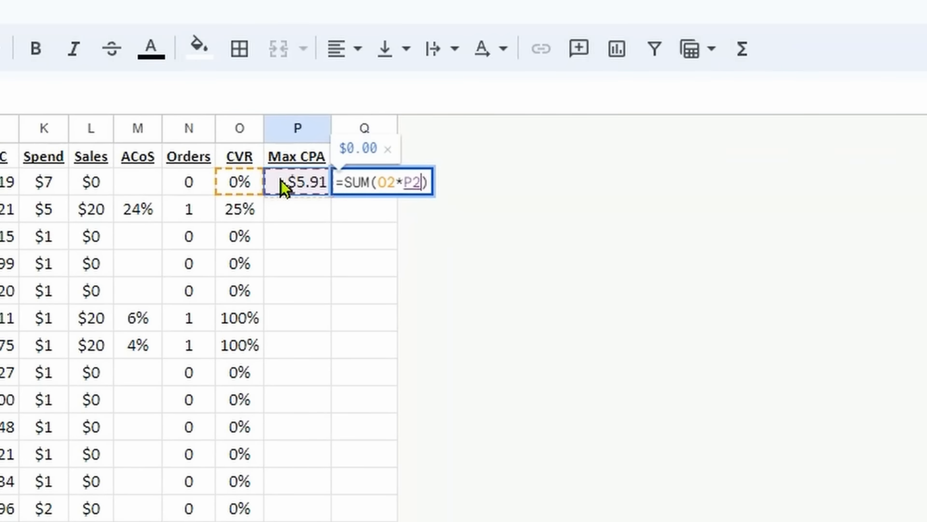
key(Return)
click(378, 182)
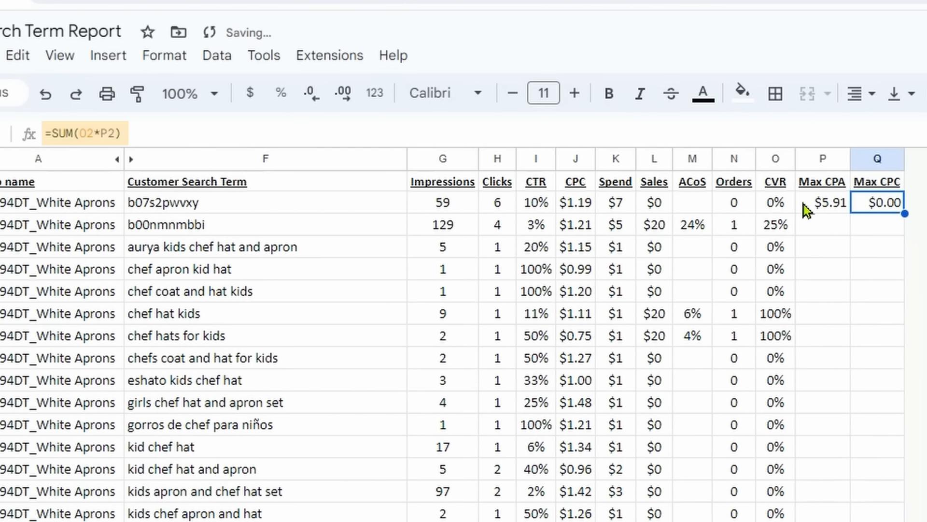
Step: Check how far down the sheet the search term rows extend to find the last data row
drag(828, 204, 881, 208)
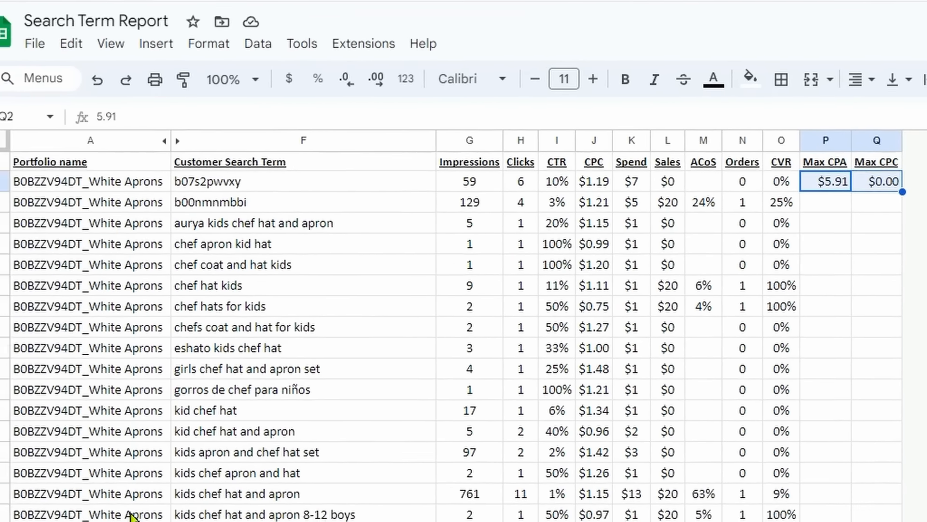
scroll(203, 415, down, 10)
scroll(165, 489, down, 20)
scroll(166, 489, up, 6)
scroll(166, 489, down, 20)
scroll(166, 489, down, 20)
scroll(166, 490, down, 3)
scroll(66, 442, up, 3)
click(24, 433)
scroll(792, 259, up, 20)
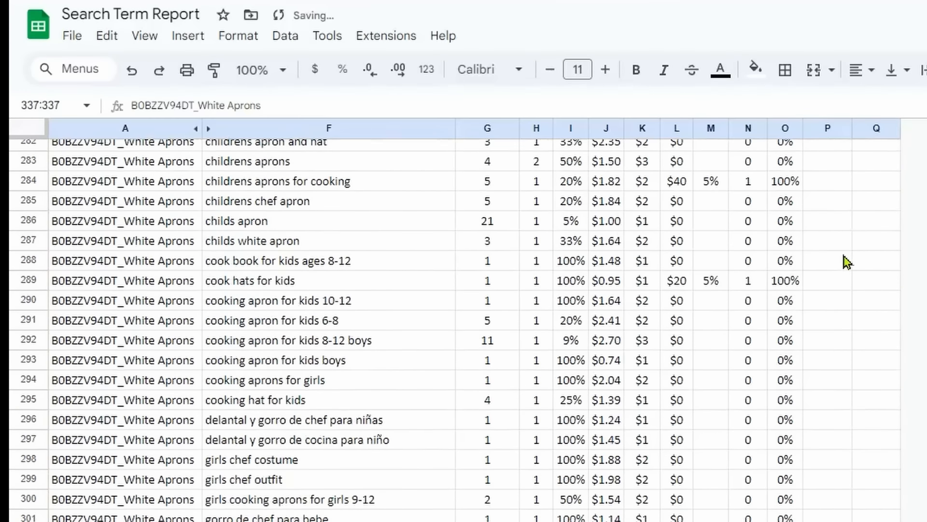
scroll(891, 238, up, 20)
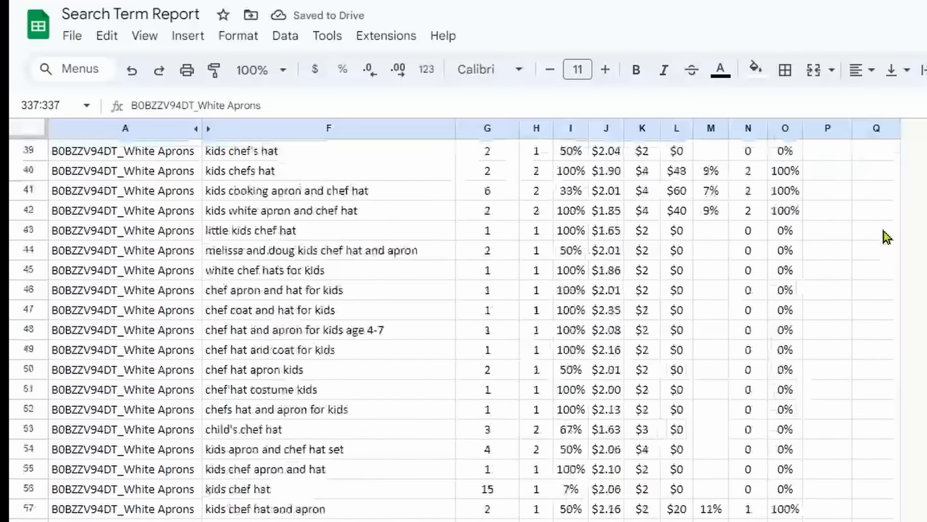
Step: Fill the Max CPA value and Max CPC formula from P2:Q2 down through row 337
drag(827, 167, 901, 176)
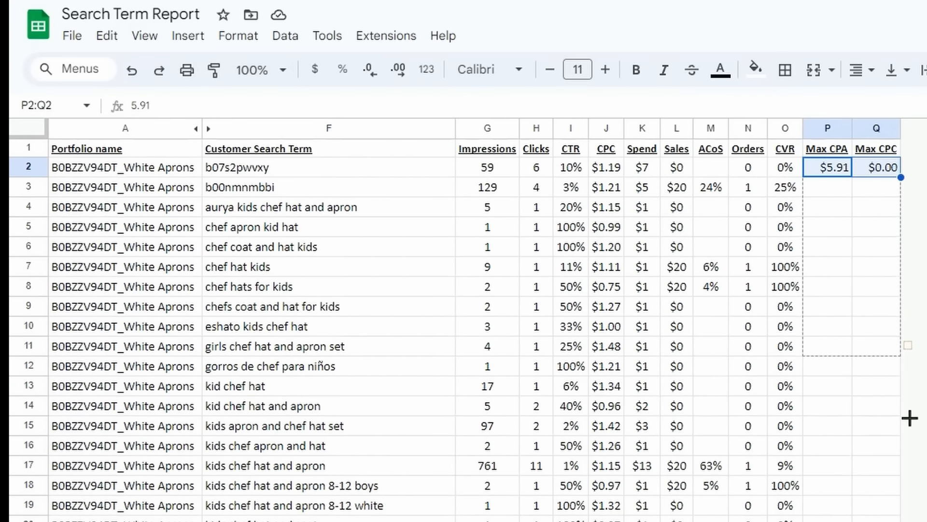
drag(910, 419, 908, 520)
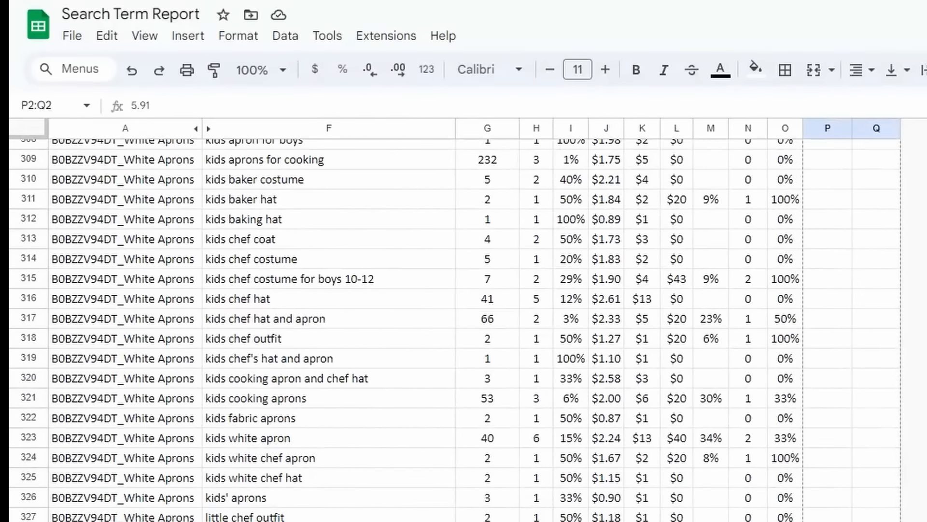
drag(901, 519, 901, 519)
scroll(454, 329, up, 13)
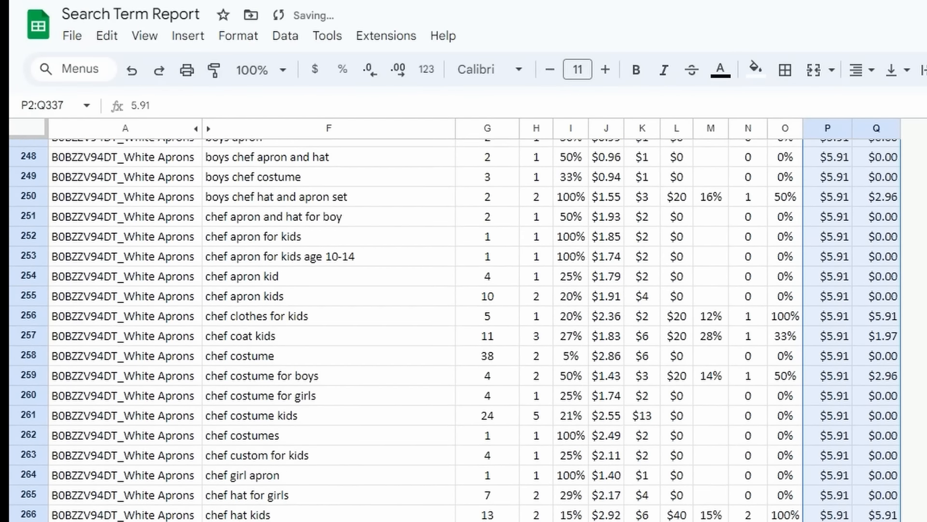
scroll(454, 329, up, 20)
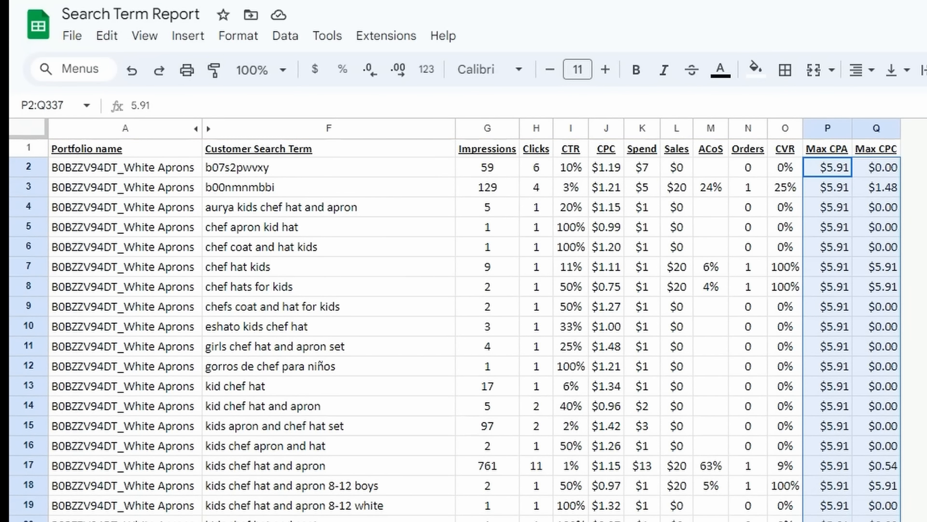
Step: Sort the whole sheet, A1 to Q337, by Orders from Z to A, treating the first row as a header
click(26, 128)
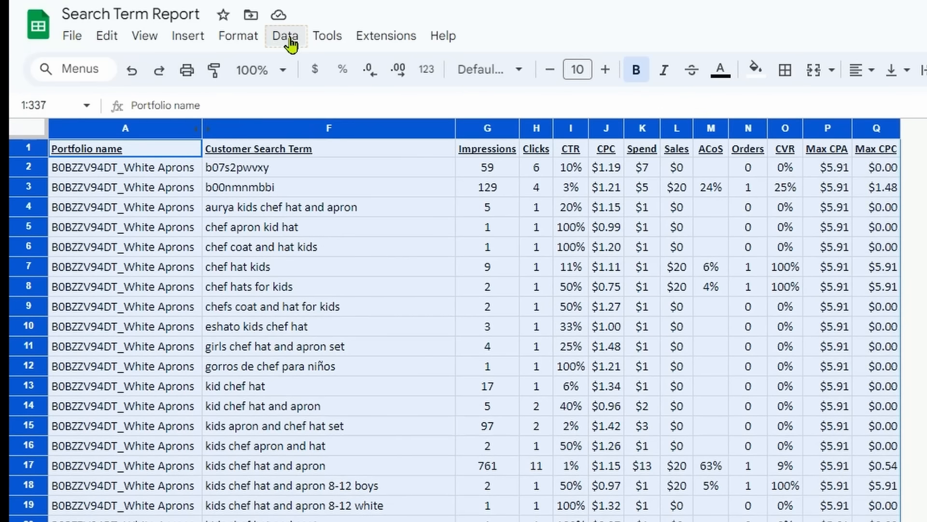
click(286, 36)
mouse_move(288, 98)
click(655, 166)
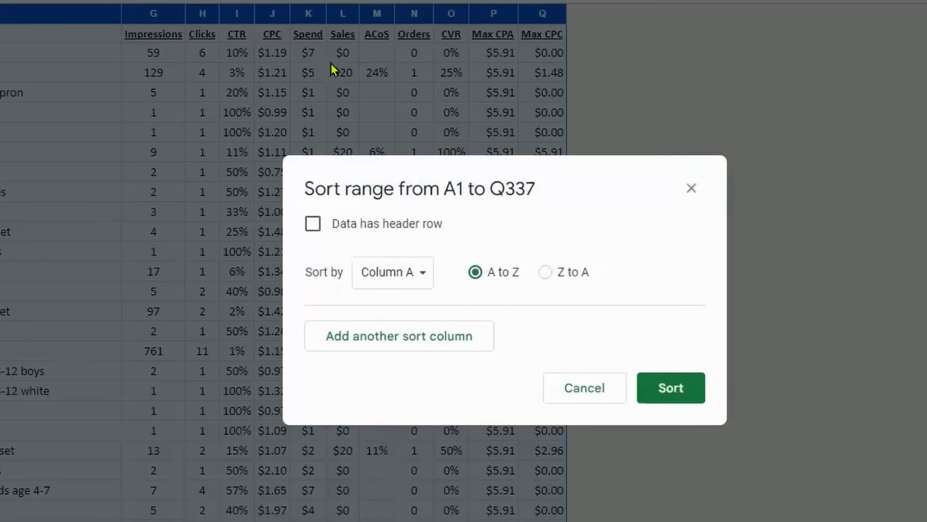
click(297, 210)
click(348, 258)
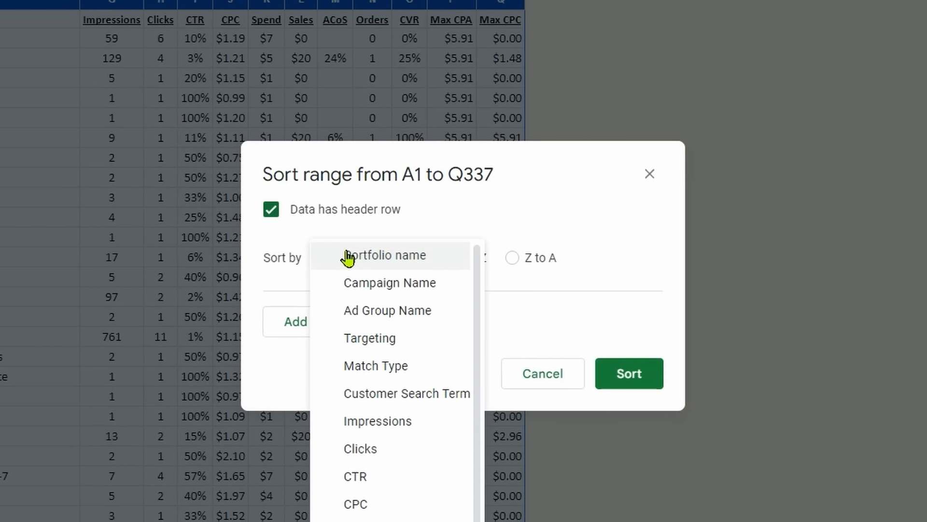
click(377, 521)
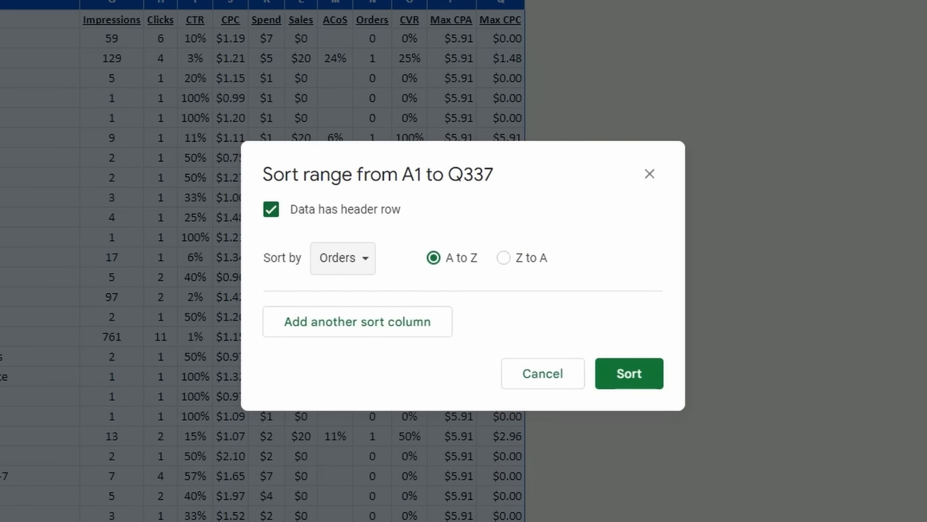
click(542, 257)
click(626, 381)
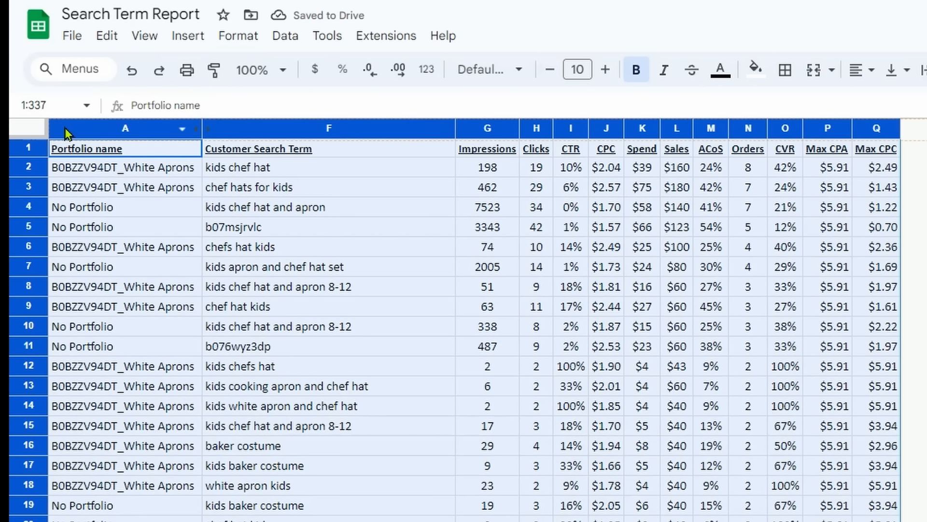
Step: Repeat the advanced range sort on A1 to Q337 with a header row, by Orders Z to A
click(284, 41)
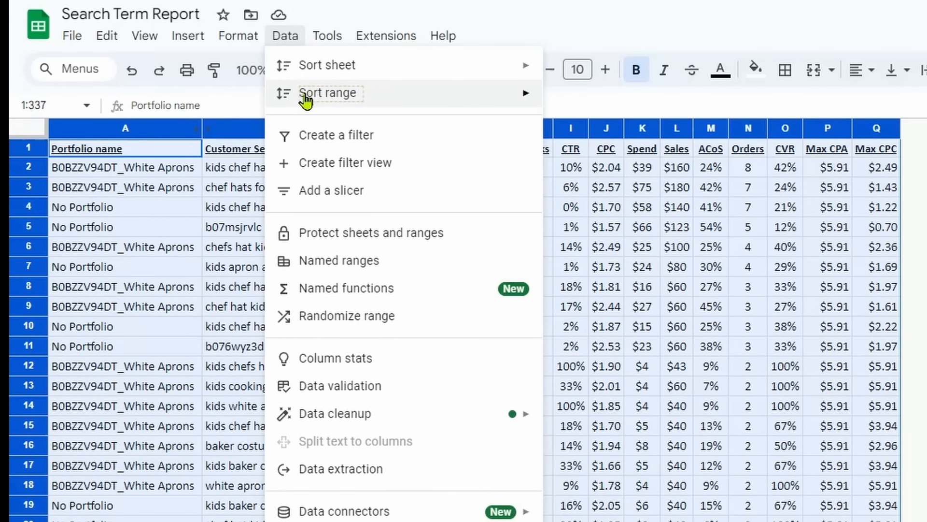
mouse_move(281, 93)
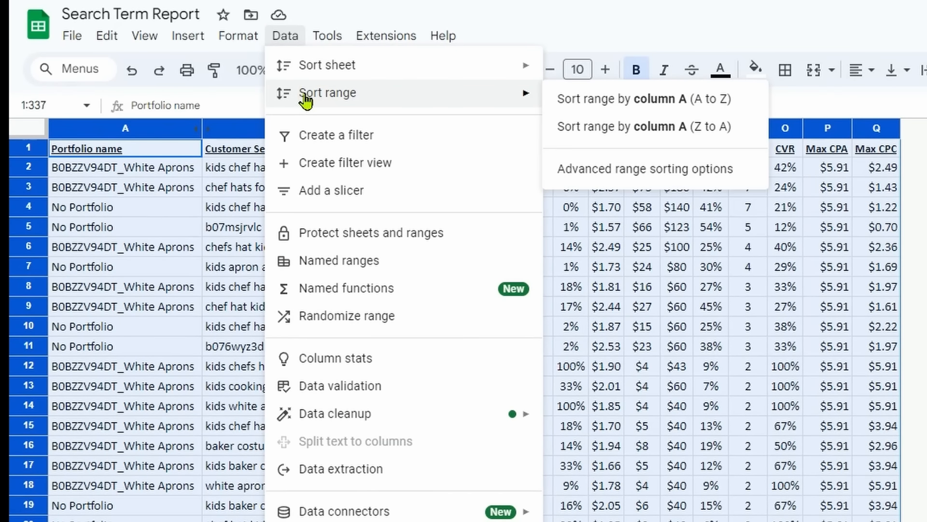
click(681, 169)
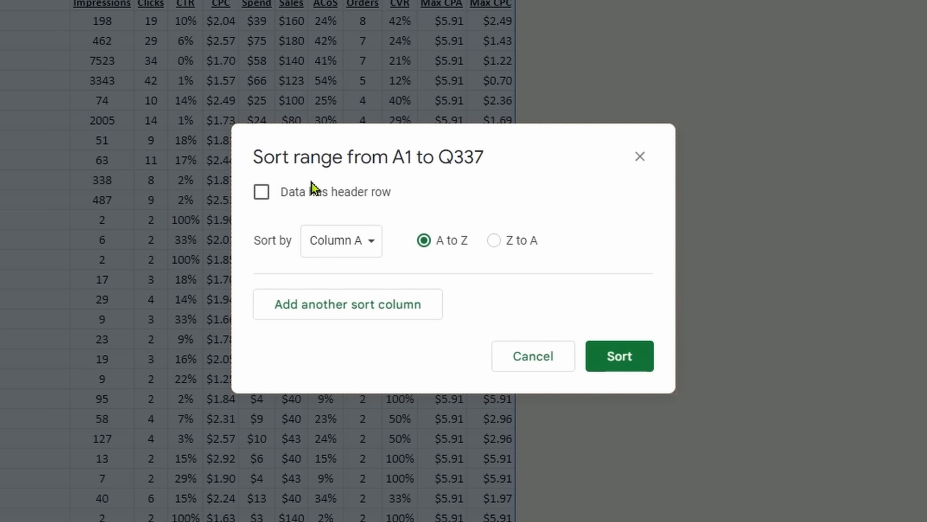
click(260, 195)
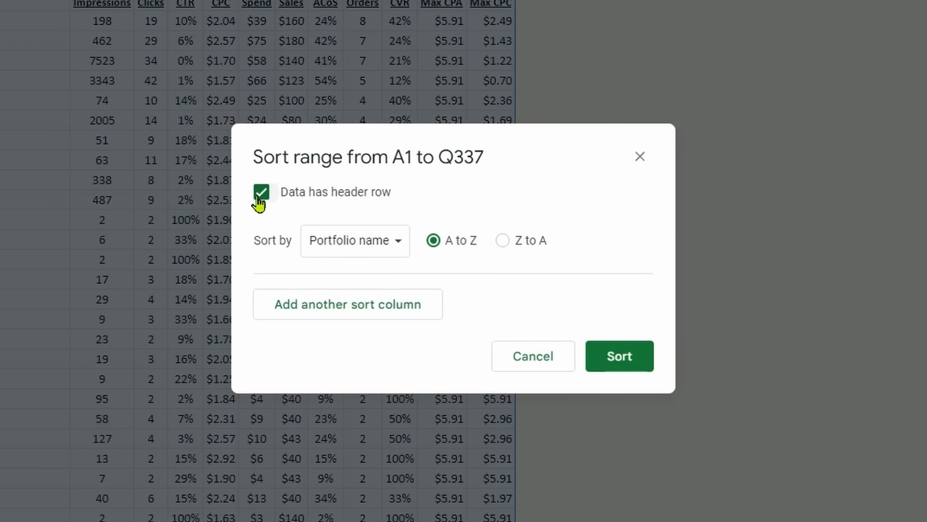
click(314, 234)
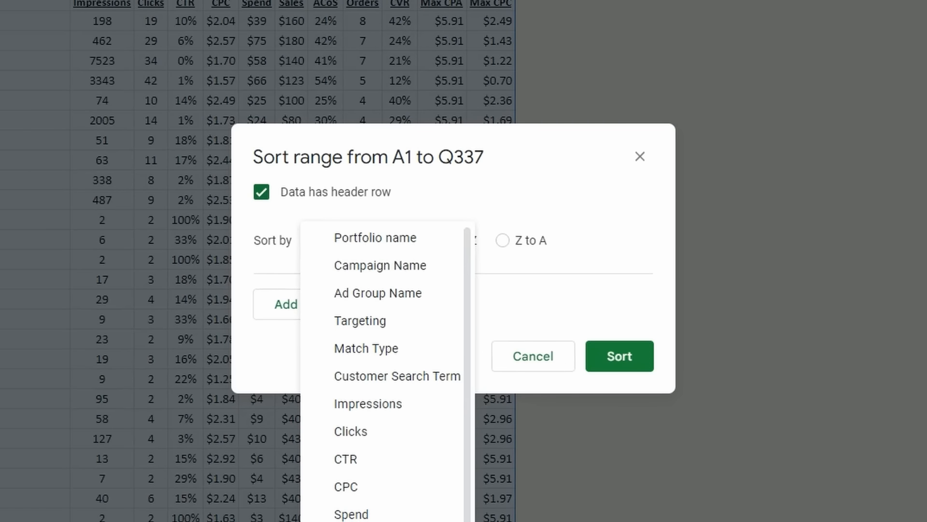
click(352, 519)
click(512, 241)
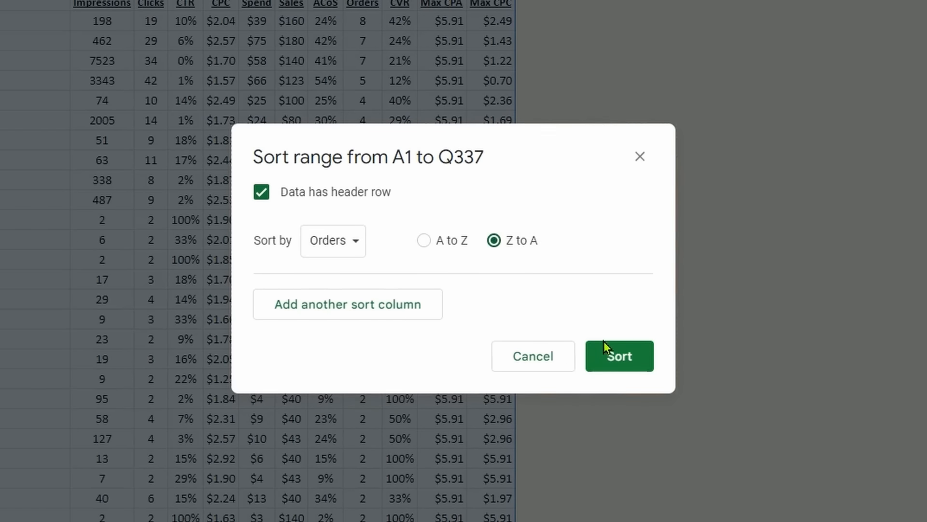
click(609, 356)
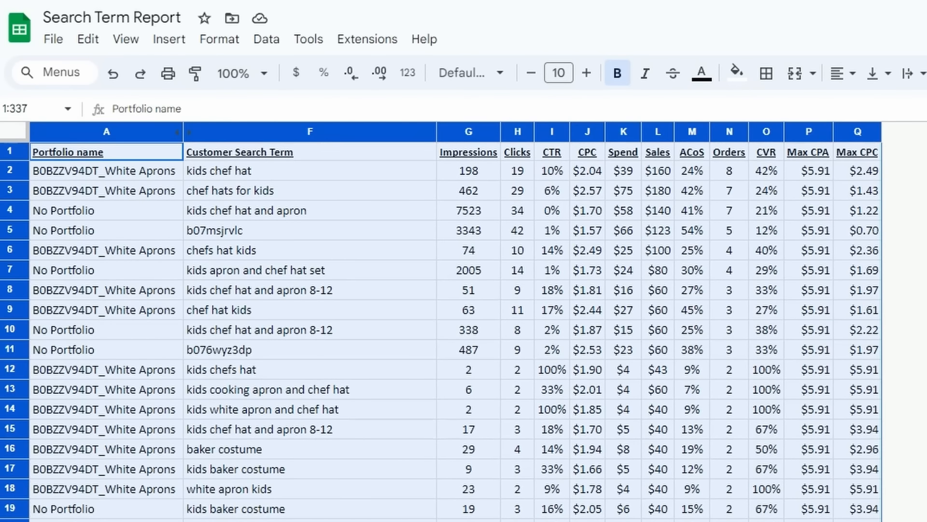
Step: Mark row 12 as the start of the two-order search terms and duplicate the search term sheet
click(12, 368)
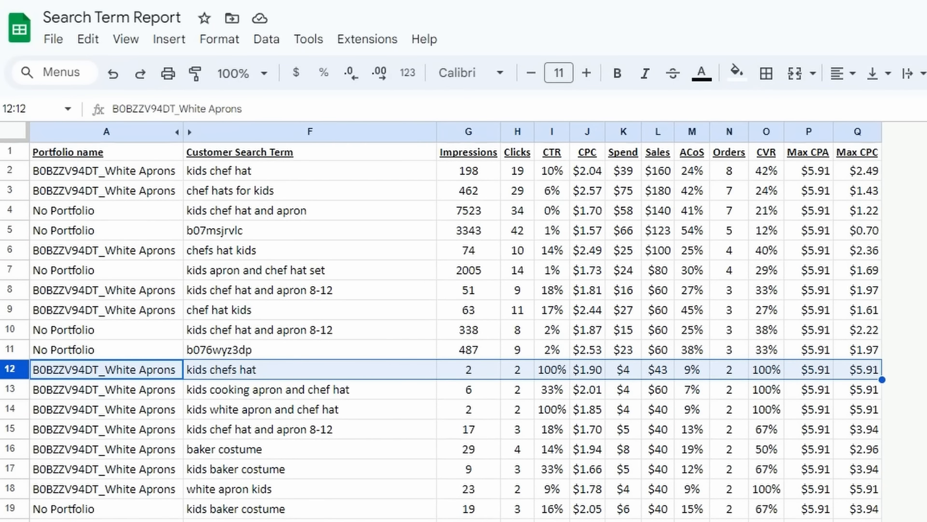
right_click(241, 521)
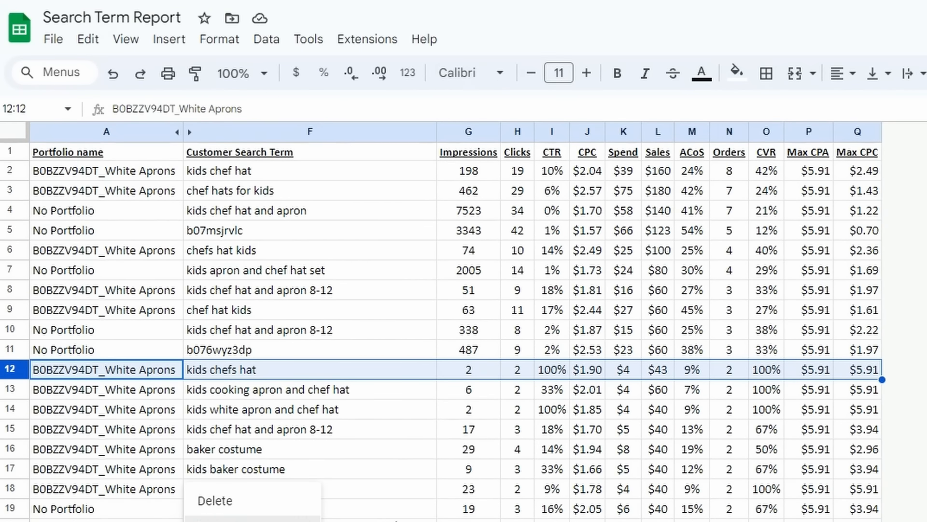
click(232, 521)
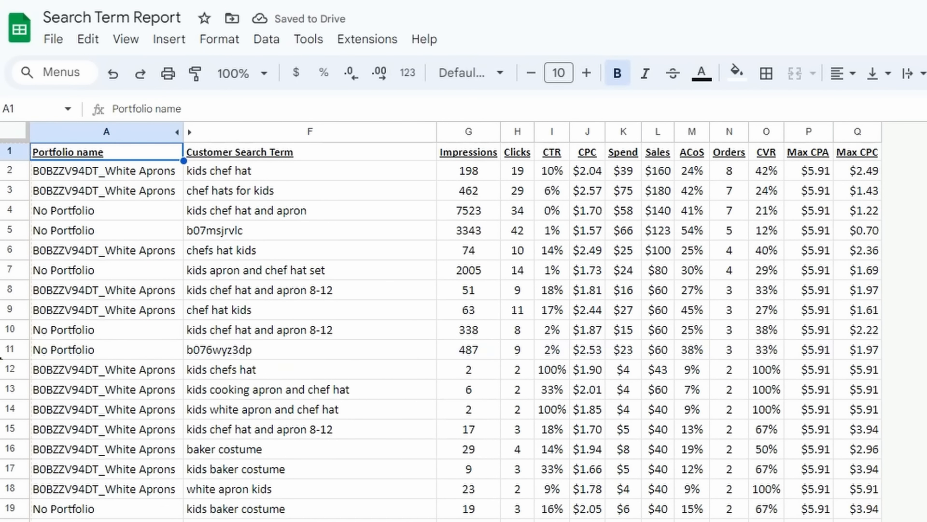
Step: Delete rows 2 to 11, the search terms with three or more orders, from the duplicated sheet
drag(10, 349, 22, 153)
right_click(244, 203)
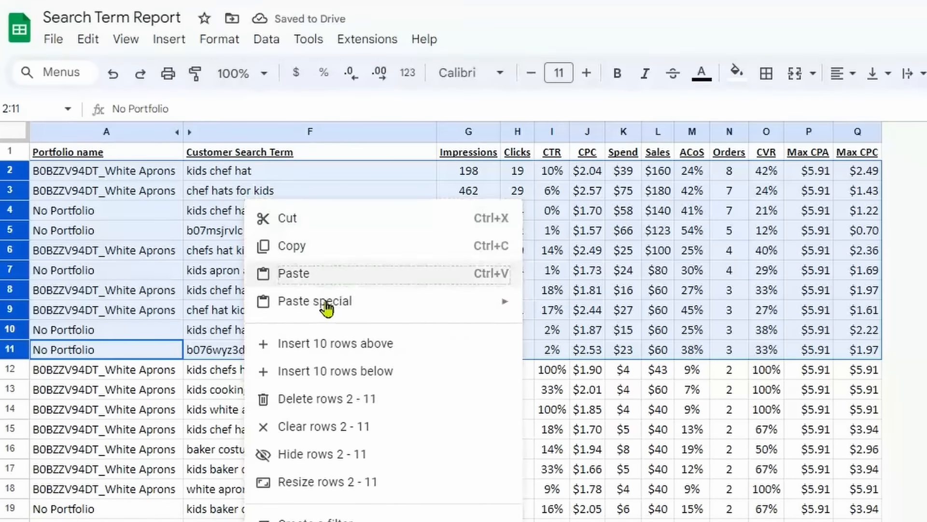
click(329, 409)
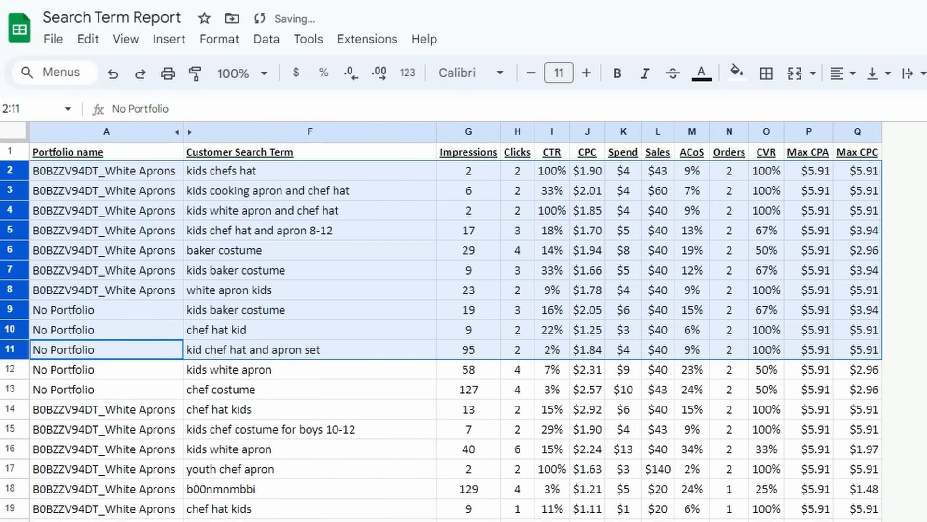
Step: Return to the full search term list and delete rows 12 to 337, the search terms with two or fewer orders
key(ctrl+z)
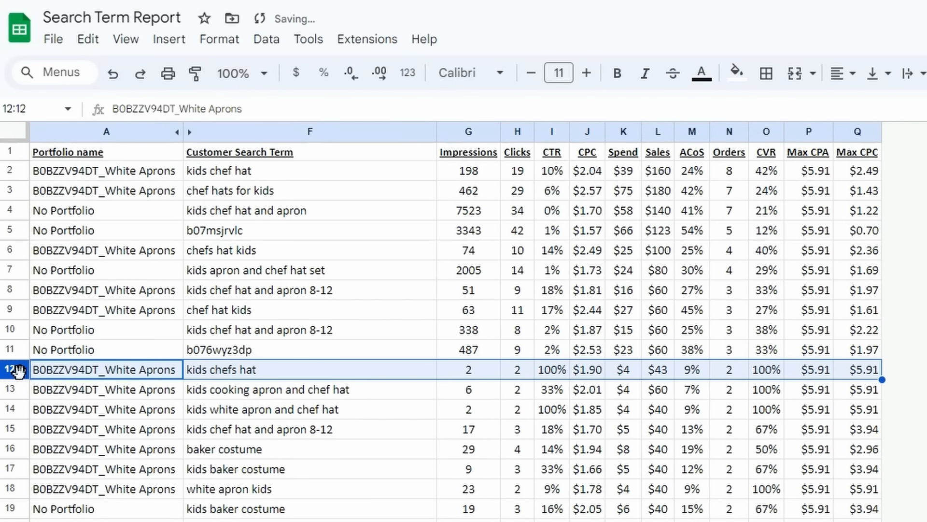
click(39, 376)
click(11, 370)
key(ctrl+shift+Down)
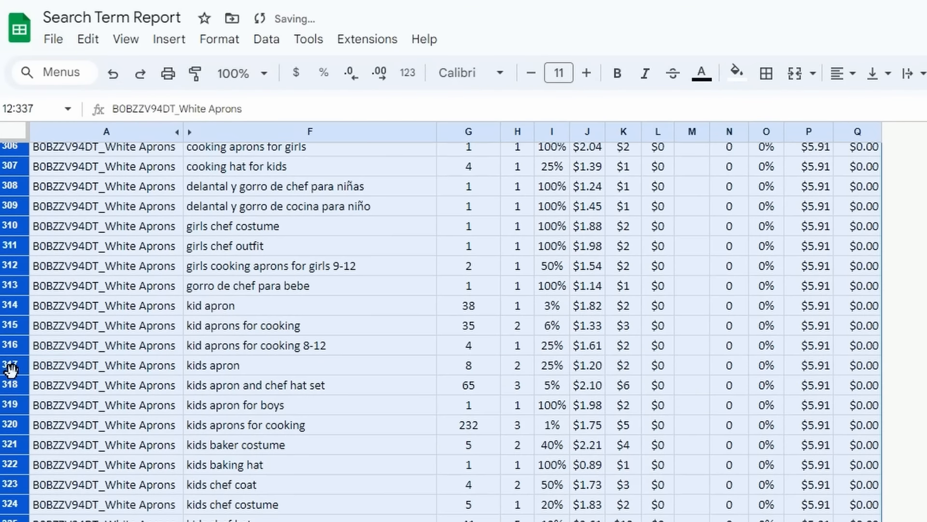
right_click(524, 354)
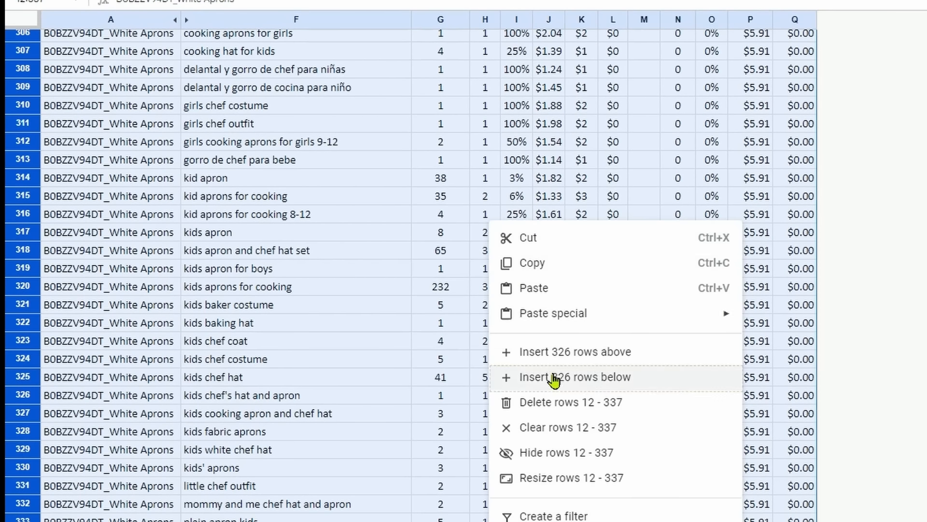
click(561, 402)
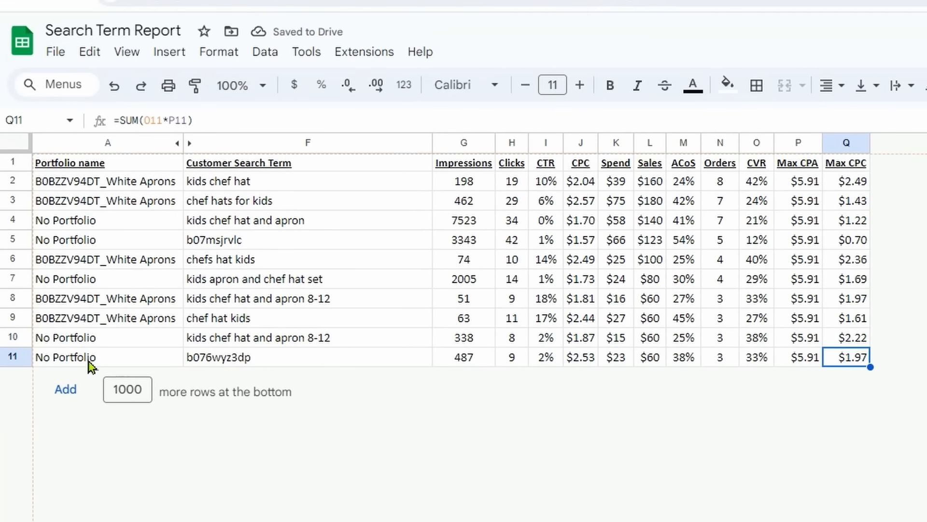
drag(215, 362, 213, 186)
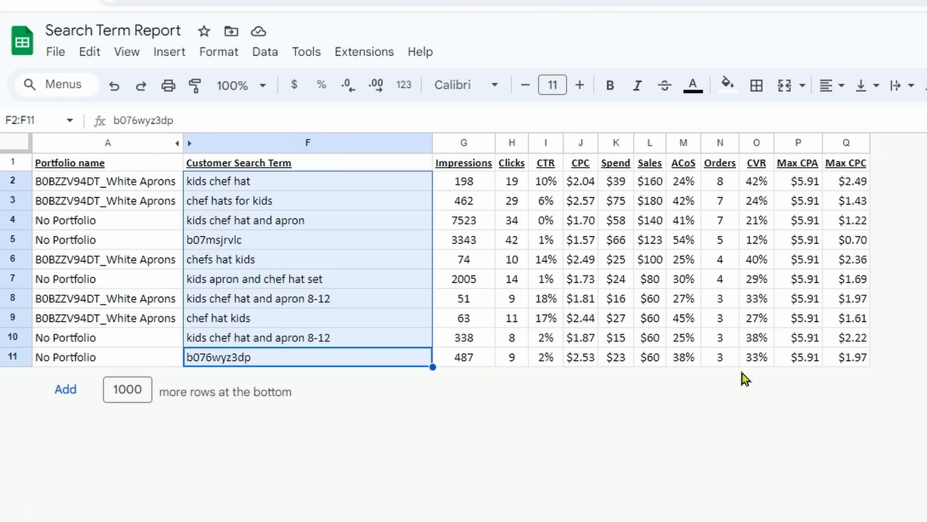
drag(730, 361, 729, 345)
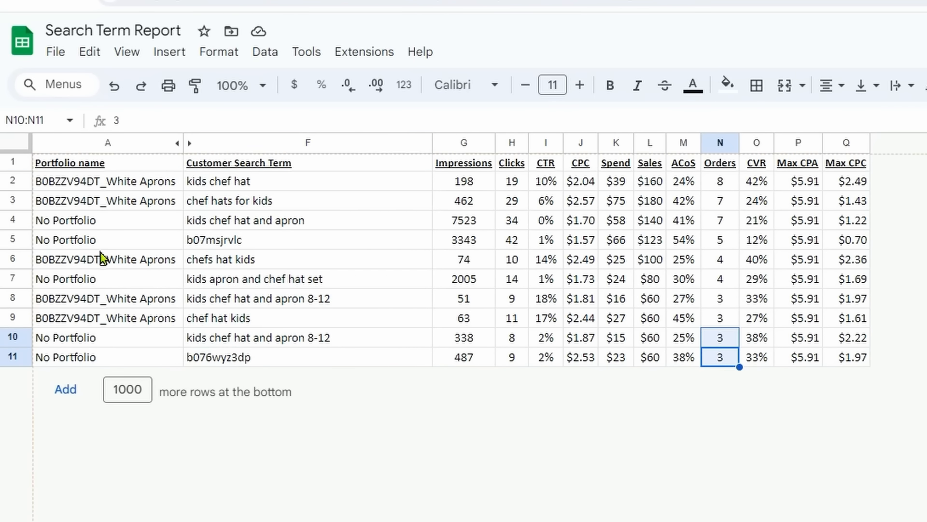
Step: Insert two empty columns directly after the Max CPA and Max CPC columns
drag(846, 142, 798, 142)
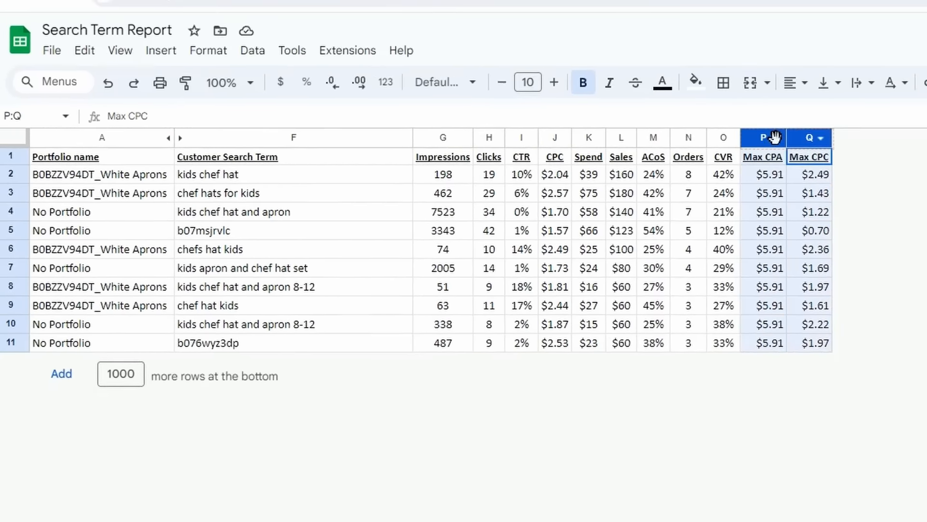
right_click(816, 216)
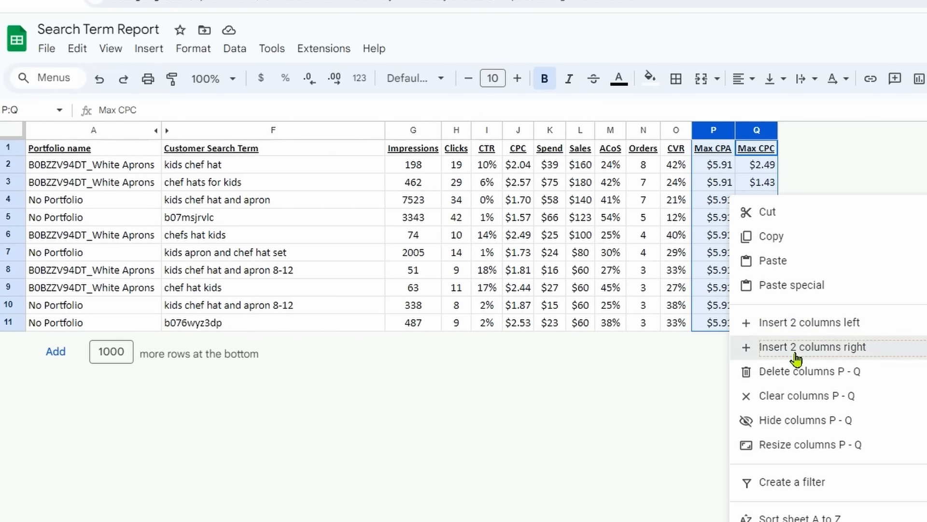
click(795, 352)
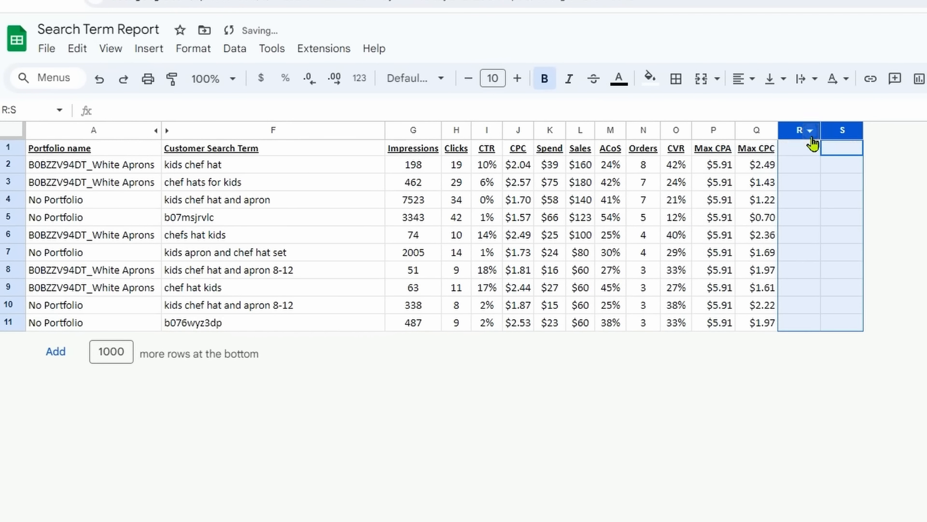
Step: Enter a header beginning with "Exa" in cell R1, the first empty column after Max CPC
click(798, 150)
text(Exa)
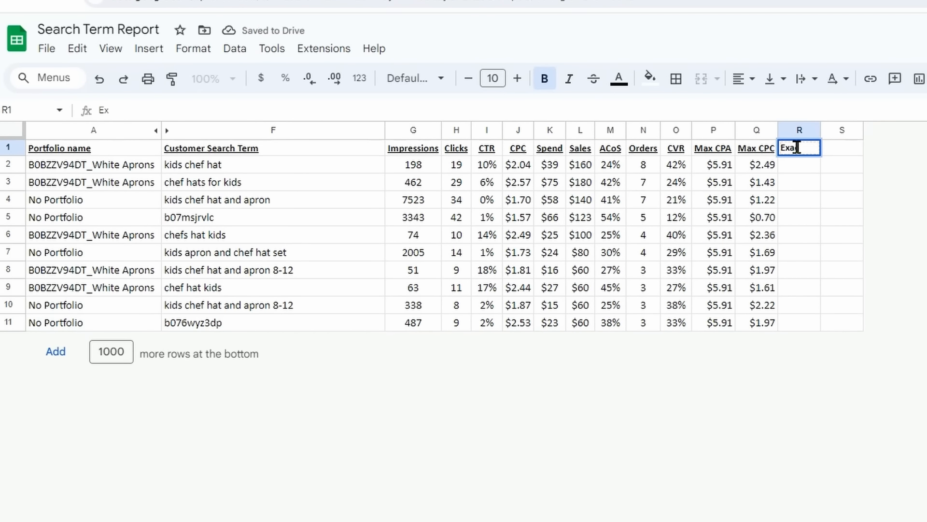
Step: Enter the column headers Exact Match in R1 and Broad Match in S1
text(ct Match)
key(Return)
key(Up)
key(Right)
text(Br)
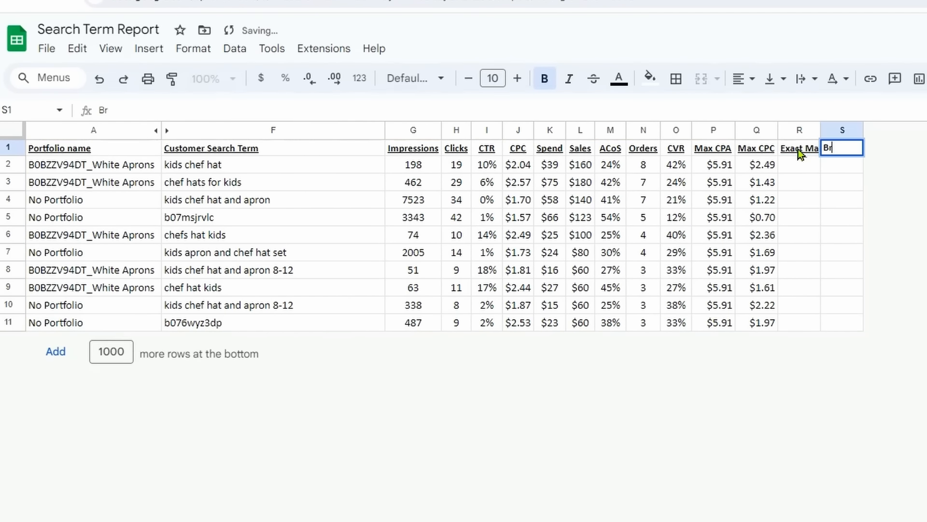
text(oad Match)
key(Return)
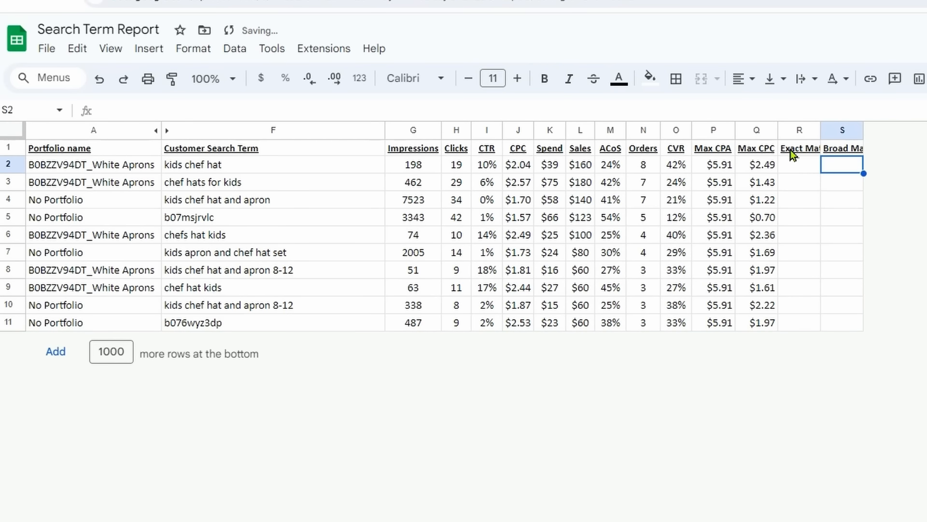
Step: Set the orders for the kids chef hat search term to 10 and widen the Exact Match and Broad Match columns
click(658, 165)
text(10)
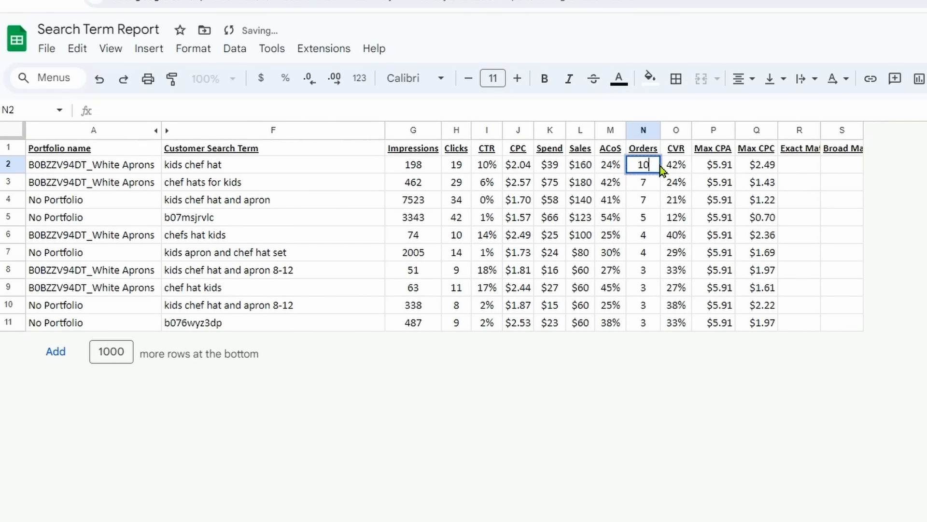
key(Return)
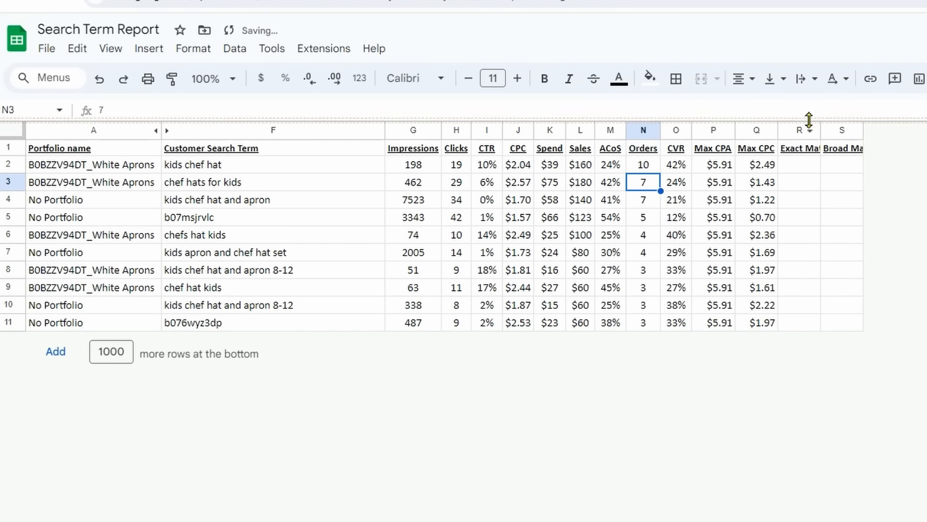
drag(820, 130, 896, 130)
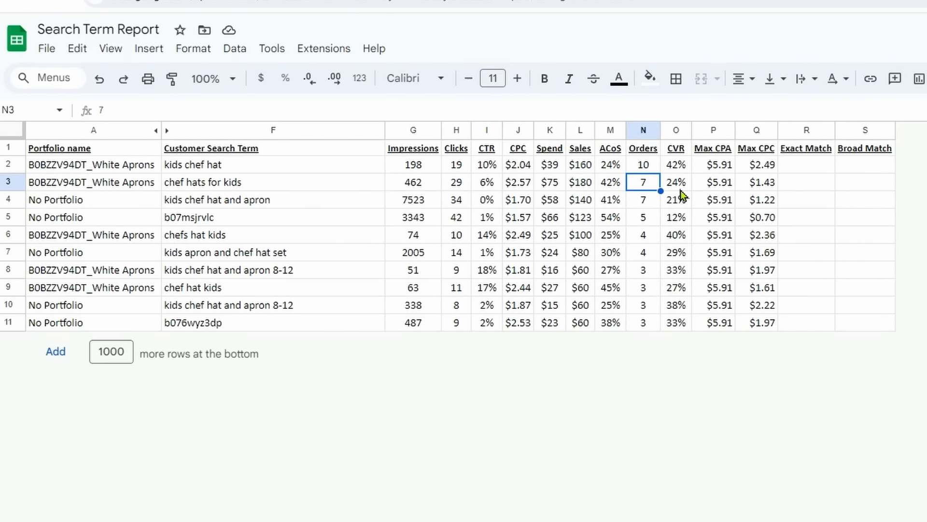
Step: Insert checkboxes in the Exact Match cells R2:R11 and in the Broad Match cell S2
drag(805, 170, 819, 327)
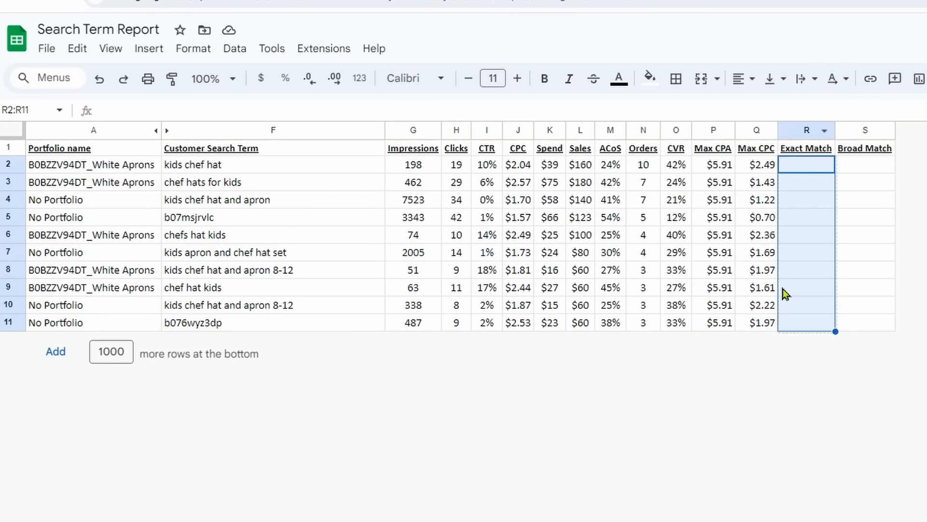
click(151, 49)
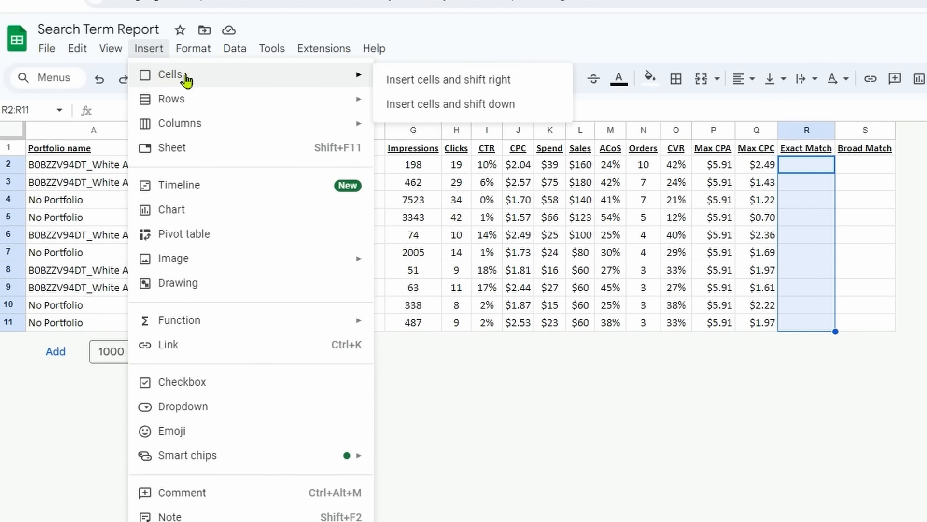
click(198, 382)
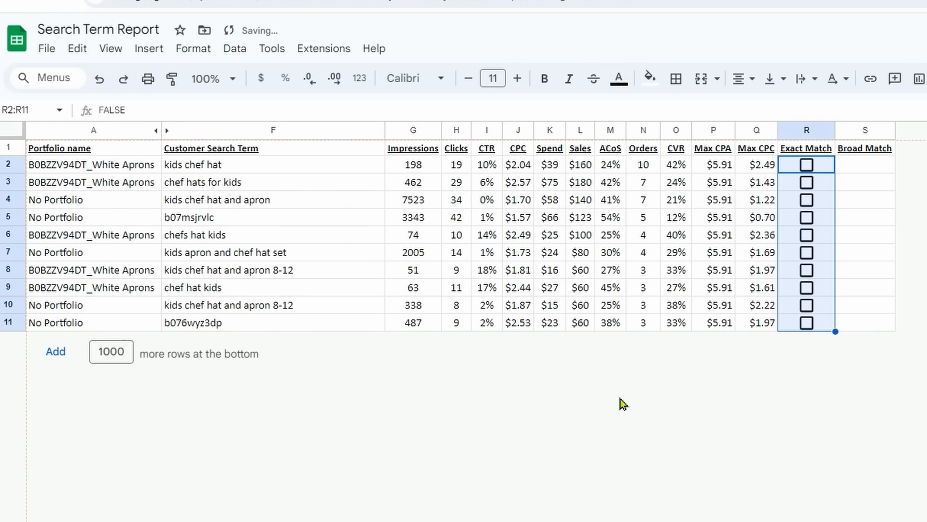
click(872, 169)
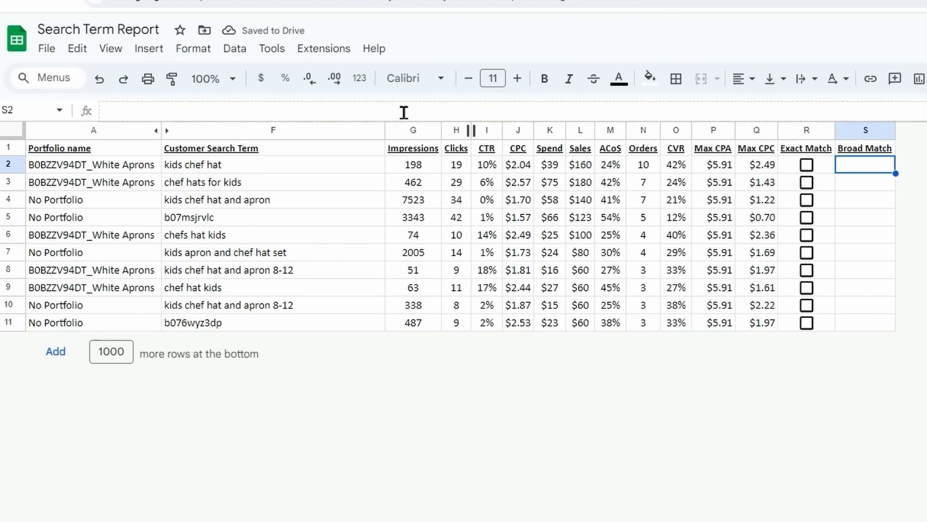
click(151, 50)
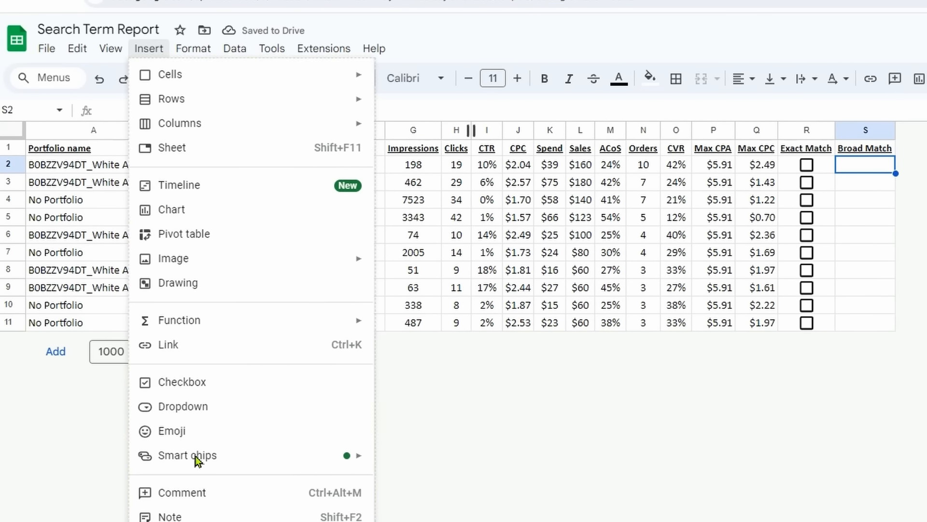
click(200, 384)
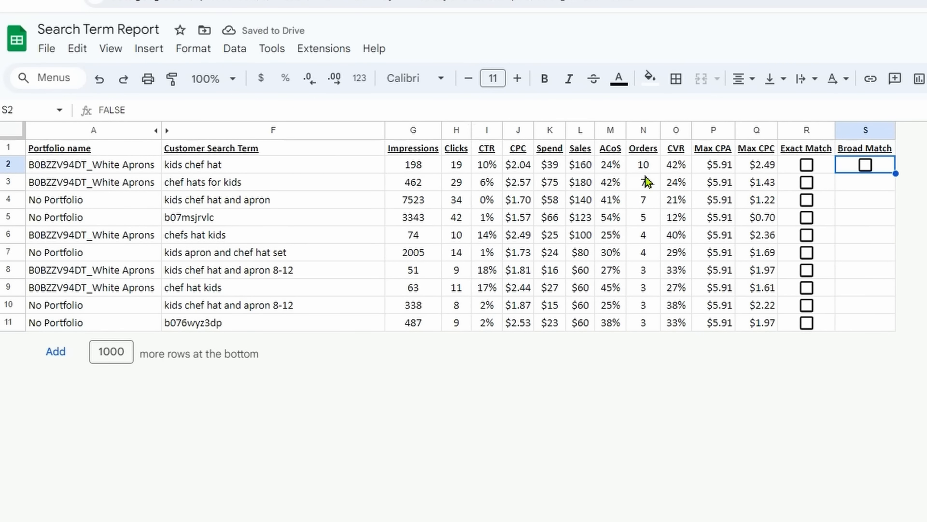
Step: Fill the Broad Match cells S3:S11 with black
drag(878, 190, 875, 341)
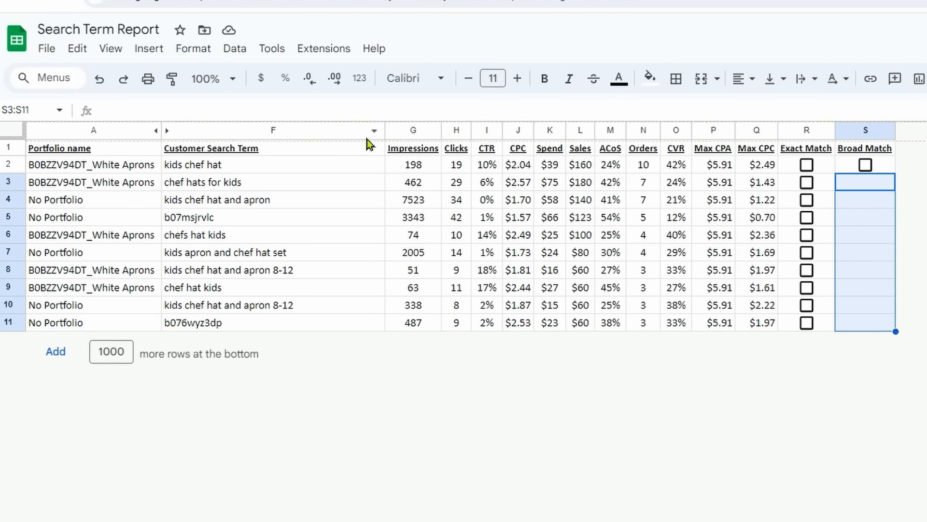
click(650, 78)
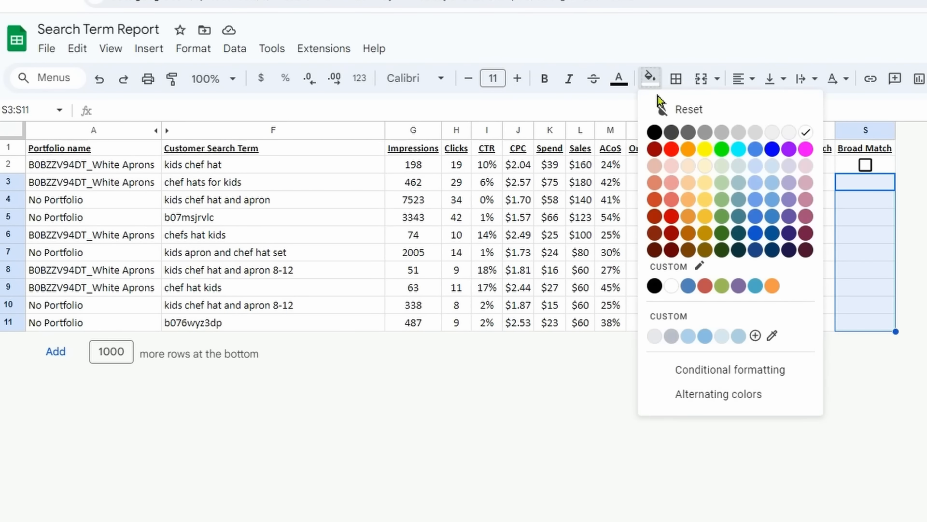
click(656, 132)
click(924, 403)
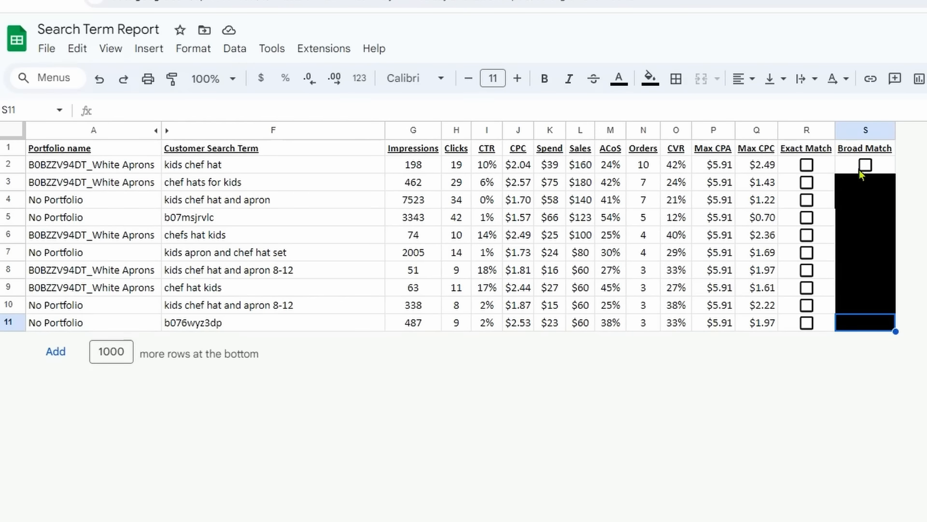
Step: Select the two ASIN search terms in F11 and F5 together
click(202, 328)
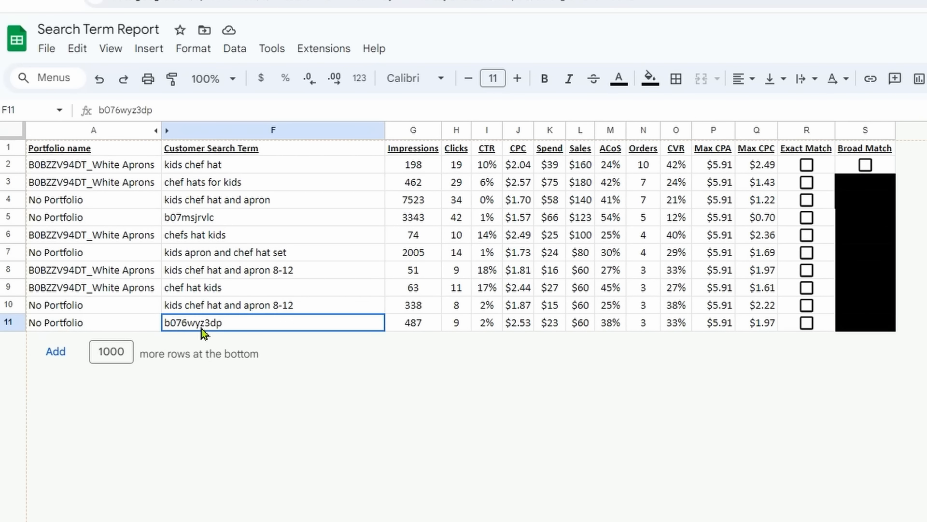
ctrl+click(209, 218)
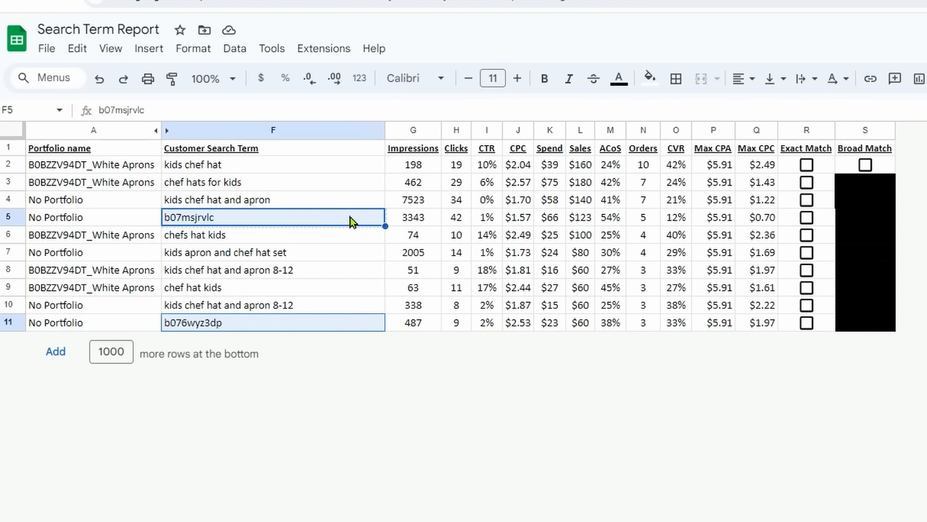
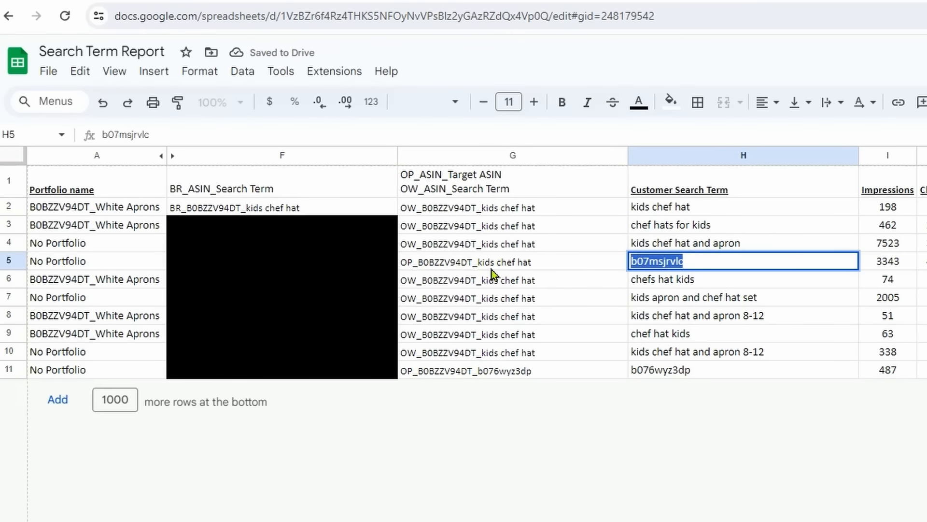
Step: Change the campaign name in G5 to OP_B0BZZV94DT_b07msjrvlc
click(534, 263)
double_click(538, 261)
key(BackSpace)
key(BackSpace)
key(BackSpace)
key(BackSpace)
key(BackSpace)
key(BackSpace)
key(BackSpace)
key(BackSpace)
key(BackSpace)
key(BackSpace)
key(BackSpace)
key(BackSpace)
key(BackSpace)
text(b07msjrvlc)
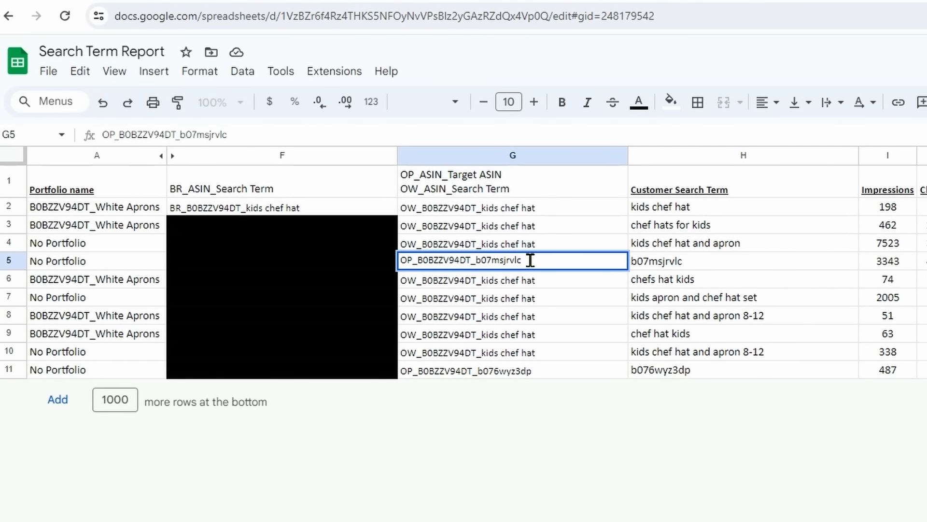
key(Return)
Step: Copy the search term from H3 into the campaign name in G3, making it OW_B0BZZV94DT_chef hats for kids
click(692, 216)
click(688, 231)
triple_click(688, 227)
key(ctrl+c)
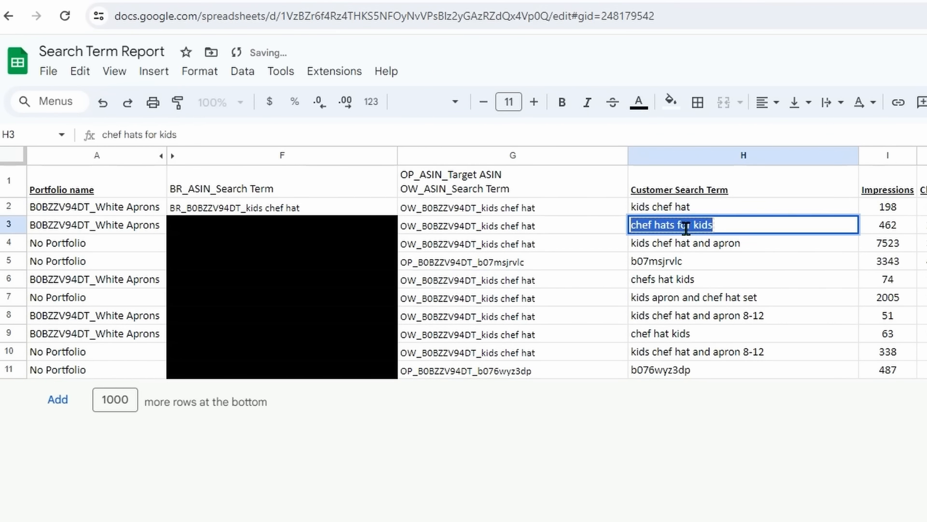
double_click(598, 230)
drag(580, 226, 479, 225)
key(ctrl+v)
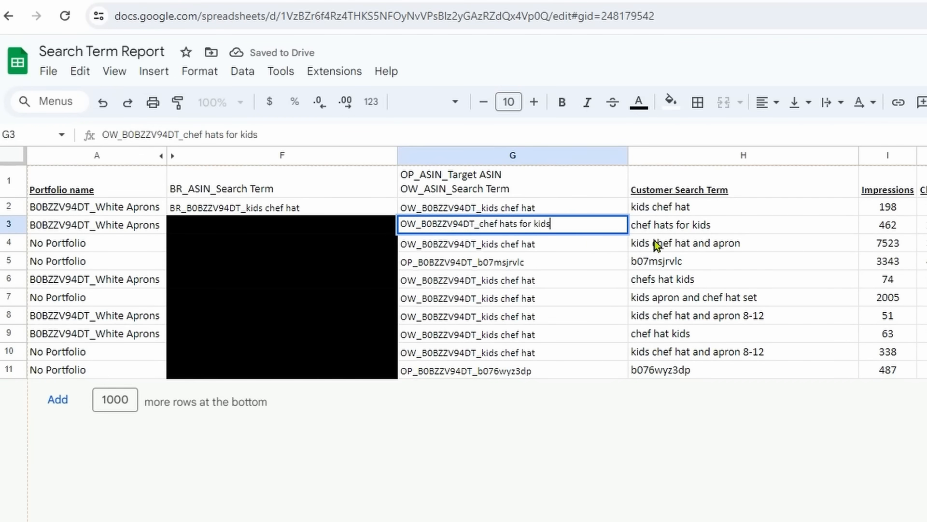
Step: Copy the search term from H4 into the campaign name in G4, making it OW_B0BZZV94DT_kids chef hat and apron
double_click(659, 242)
triple_click(669, 238)
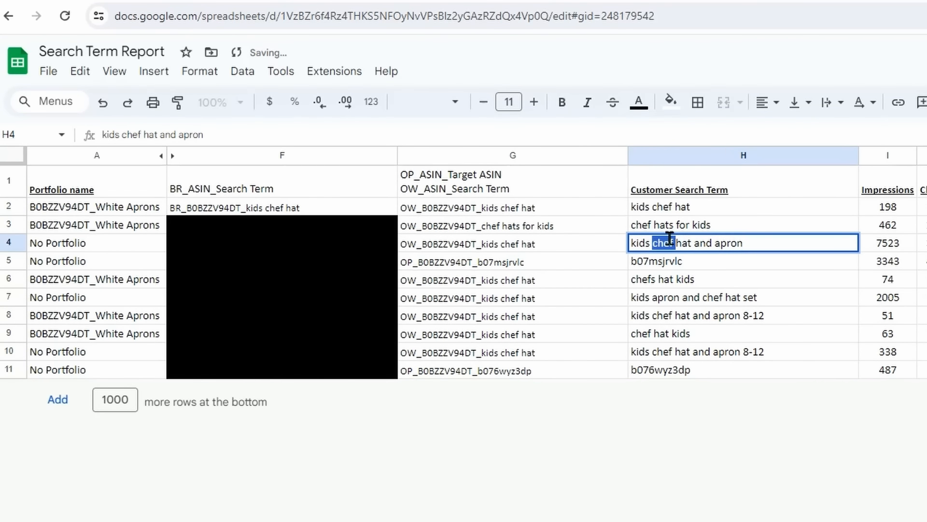
click(536, 243)
double_click(551, 243)
key(ctrl+c)
drag(551, 243, 480, 242)
text(v)
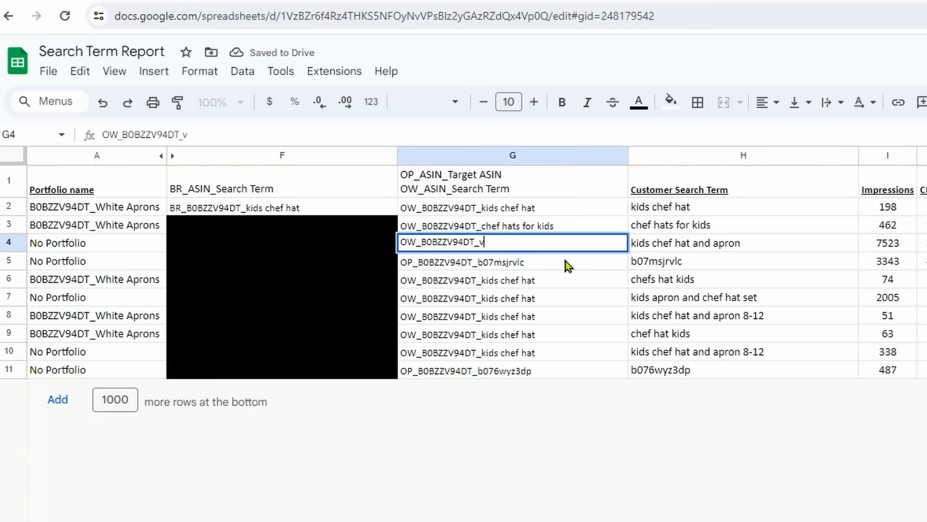
key(ctrl+v)
Step: Copy the search term from H6 into the campaign name in G6, making it OW_B0BZZV94DT_chefs hat kids
click(694, 266)
triple_click(686, 276)
key(ctrl+c)
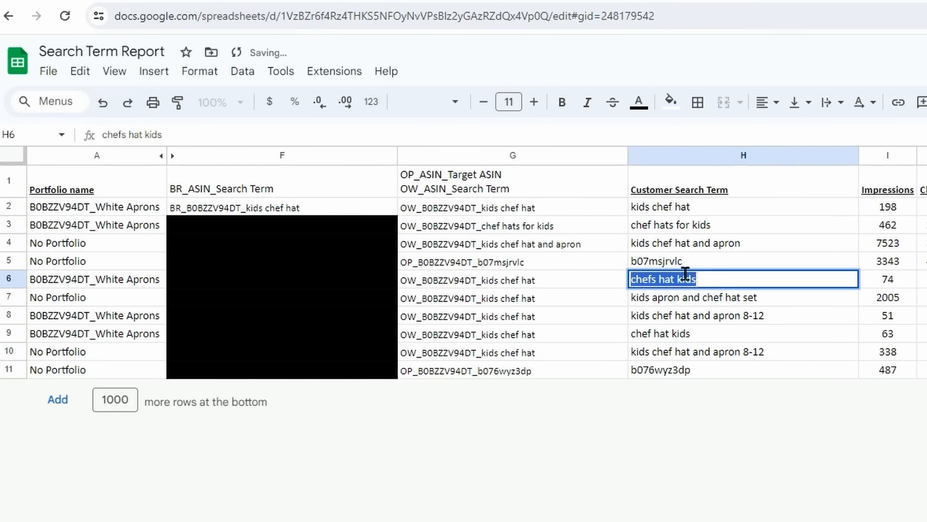
double_click(559, 279)
drag(558, 279, 489, 280)
key(ctrl+v)
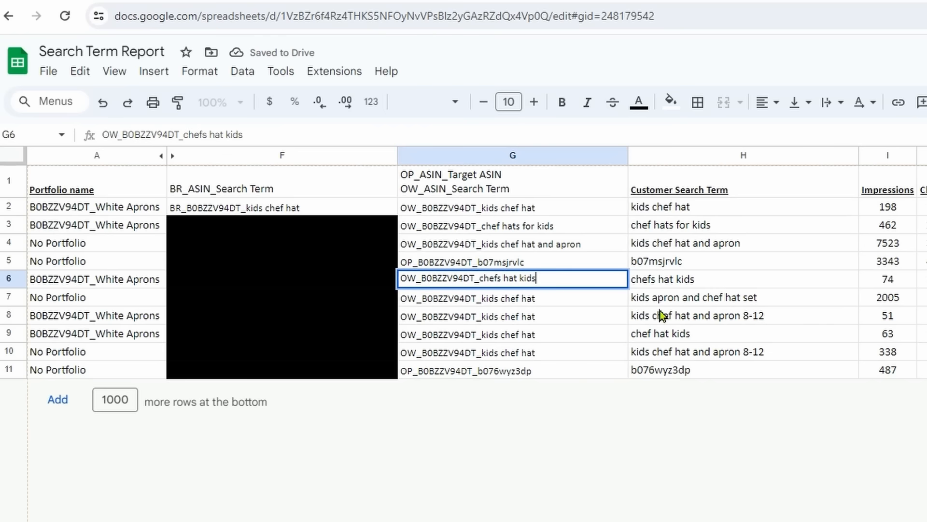
Step: Copy the search term from H7 into the campaign name in G7, making it OW_B0BZZV94DT_kids apron and chef hat set
triple_click(681, 298)
key(ctrl+c)
double_click(570, 302)
drag(565, 298, 480, 297)
key(ctrl+v)
Step: Copy the search term from H8 into the campaign name in G8, making it OW_B0BZZV94DT_kids chef hat and apron 8-12
triple_click(682, 316)
key(ctrl+c)
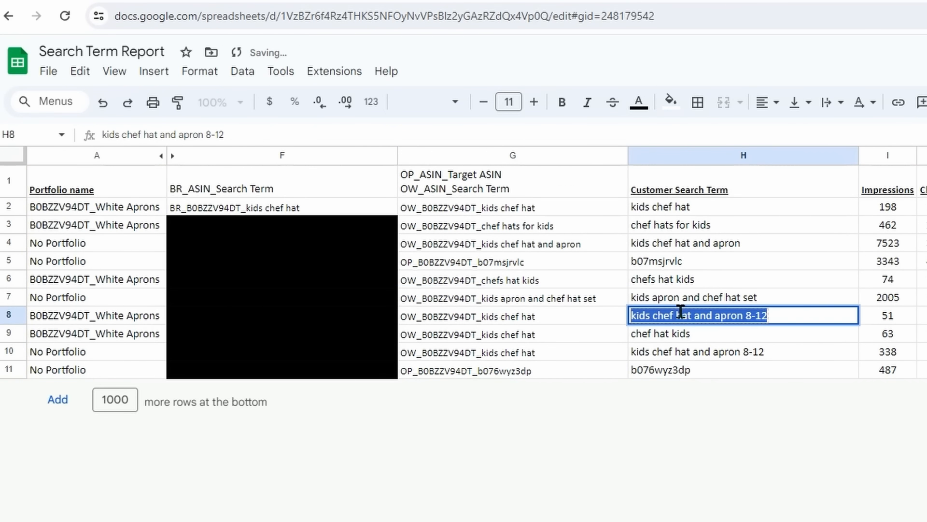
double_click(559, 315)
drag(559, 316, 480, 315)
key(ctrl+v)
Step: Replace the search term in the G9 campaign name so it reads OW_B0BZZV94DT_chef hat kids
double_click(558, 332)
drag(559, 332, 480, 332)
key(ctrl+v)
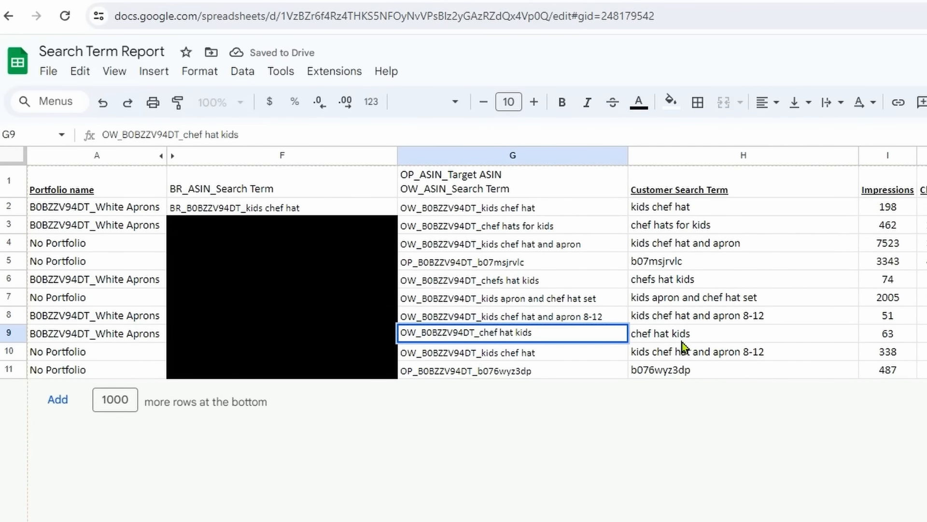
Step: Copy the search term from H10 into the campaign name in G10, making it OW_B0BZZV94DT_kids chef hat and apron 8-12
triple_click(682, 351)
key(ctrl+c)
double_click(558, 351)
drag(559, 352, 481, 352)
key(ctrl+v)
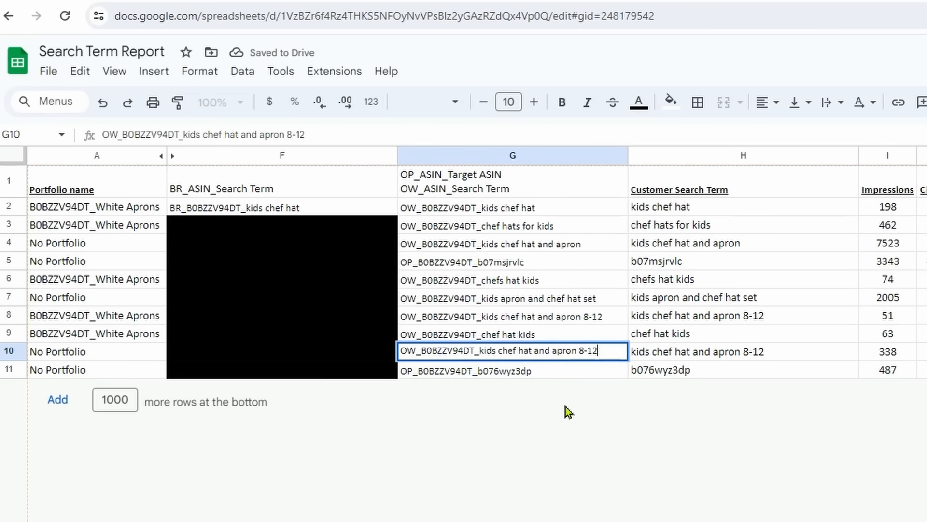
key(Return)
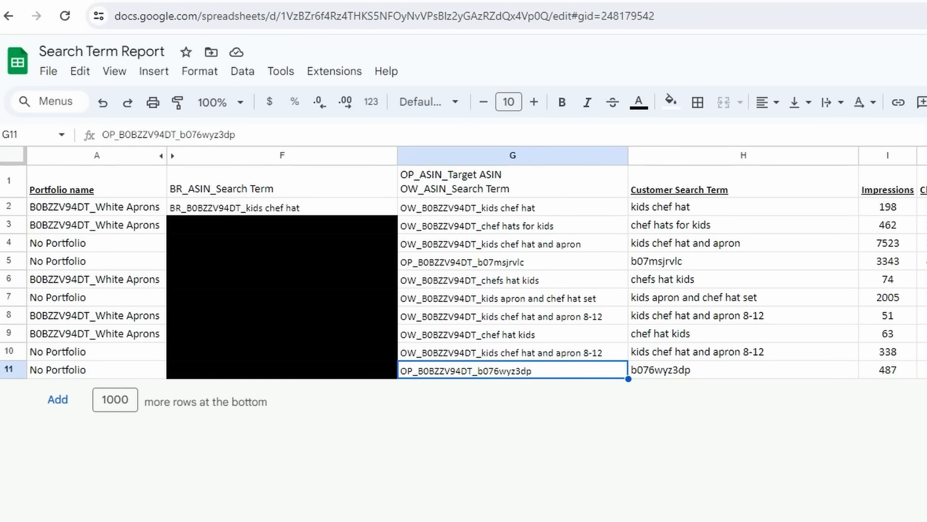
Step: Select the range F2:P4 with the campaign names and metrics of the first three search terms
drag(819, 156, 258, 186)
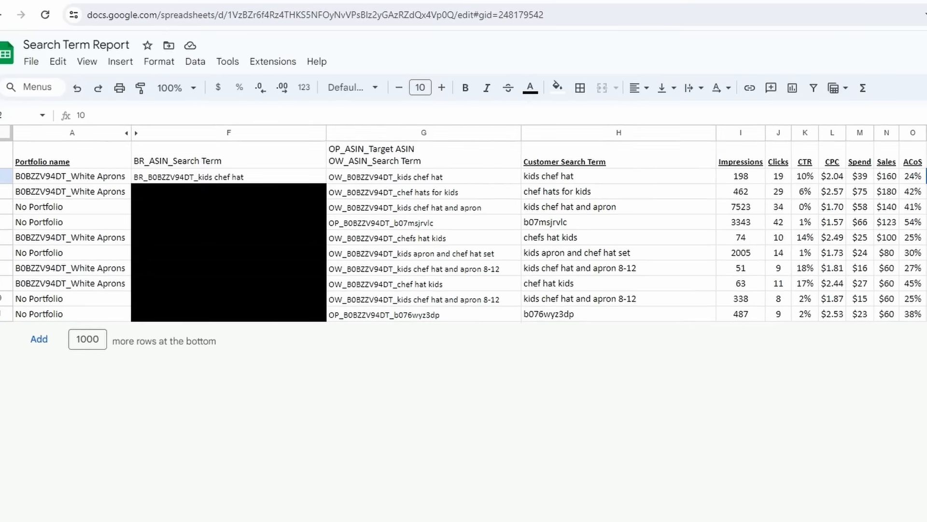
key(ctrl+c)
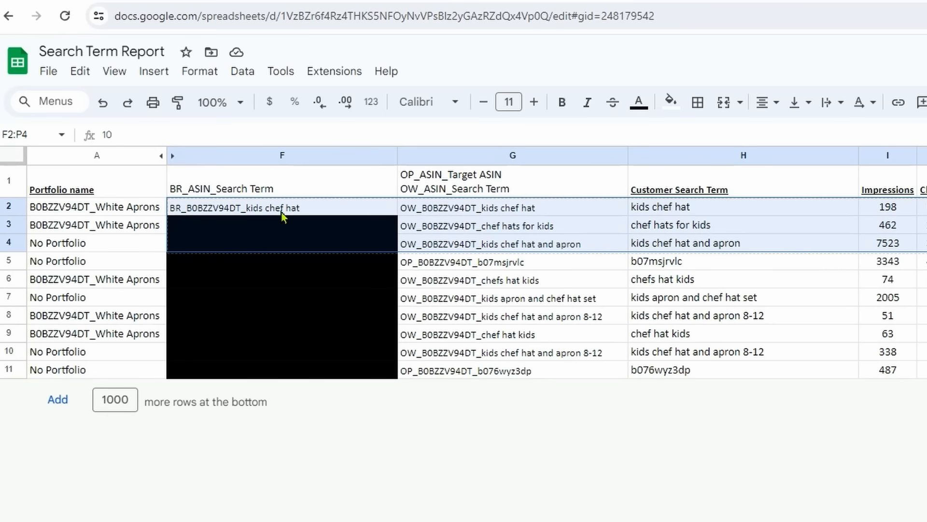
click(284, 213)
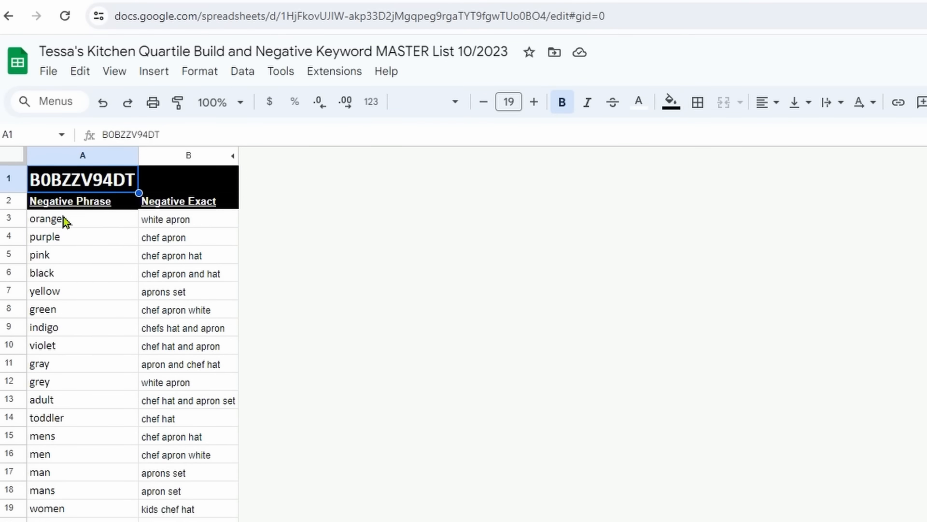
Step: In the negative keyword master list, select all negative phrase and negative exact entries in A3:B38
click(63, 219)
key(shift+Down)
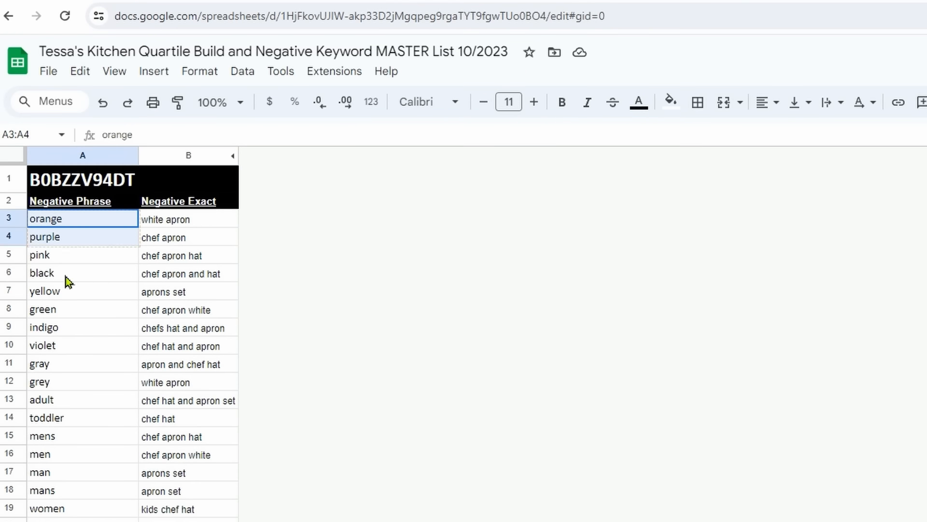
key(ctrl+shift+Down)
key(shift+Right)
drag(203, 520, 194, 333)
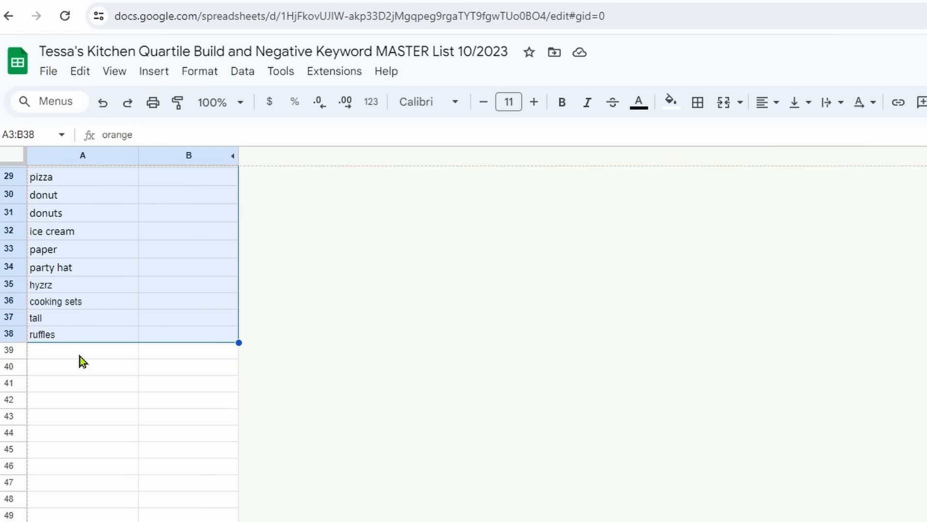
Step: Delete the empty rows 39 to 980 below the negative keyword lists
click(5, 350)
key(ctrl+shift+Down)
right_click(122, 322)
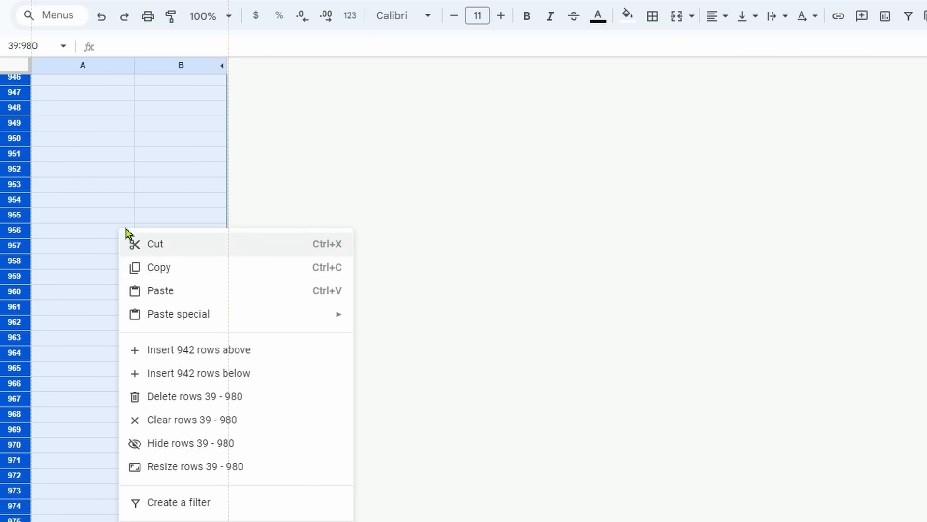
click(191, 395)
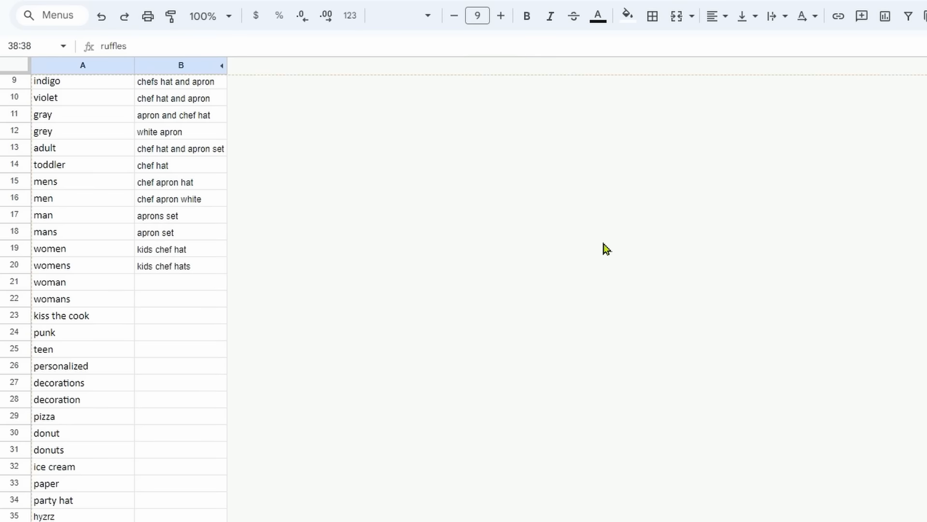
Step: Make the Max CPC column S bold and select the conversion rates in Q2:Q11
scroll(611, 239, up, 3)
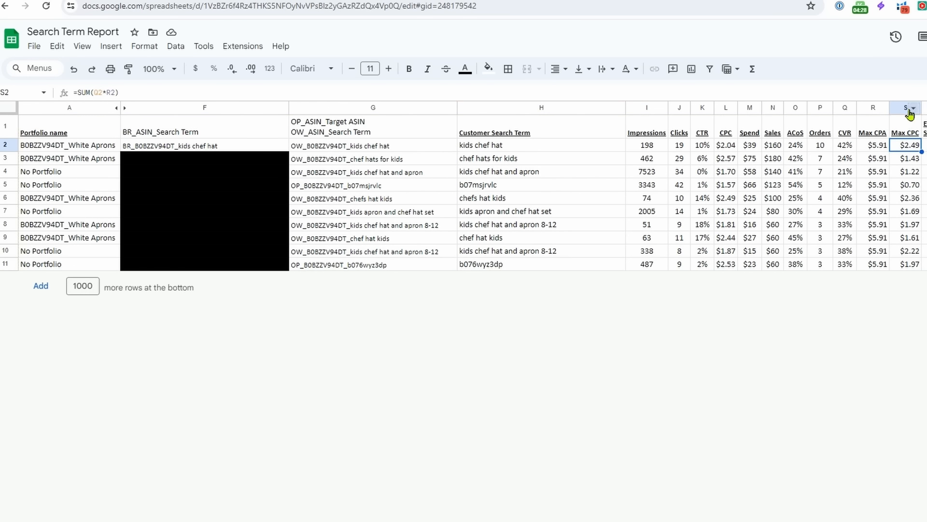
click(906, 107)
key(ctrl+b)
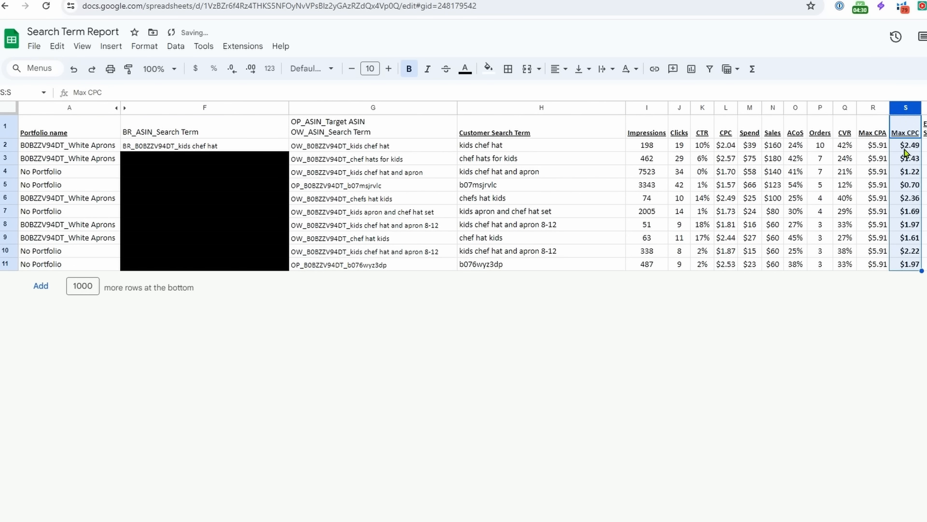
click(197, 147)
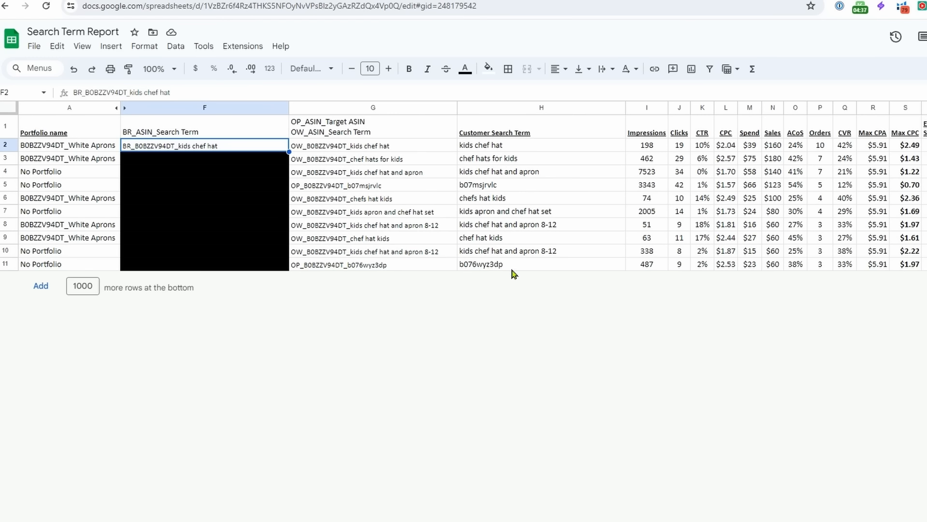
drag(846, 146, 845, 265)
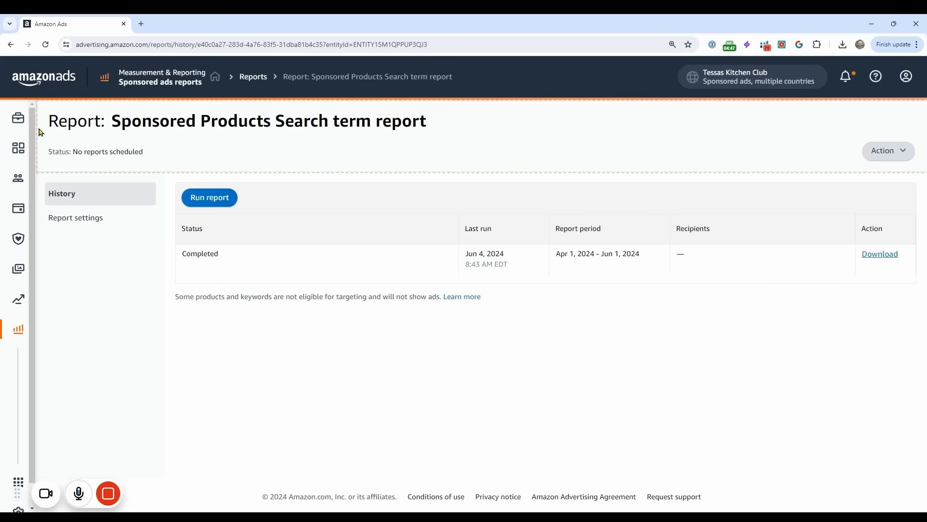
Step: In Amazon Ads, open the Campaign manager and start creating a new Sponsored Products campaign
mouse_move(29, 165)
click(70, 212)
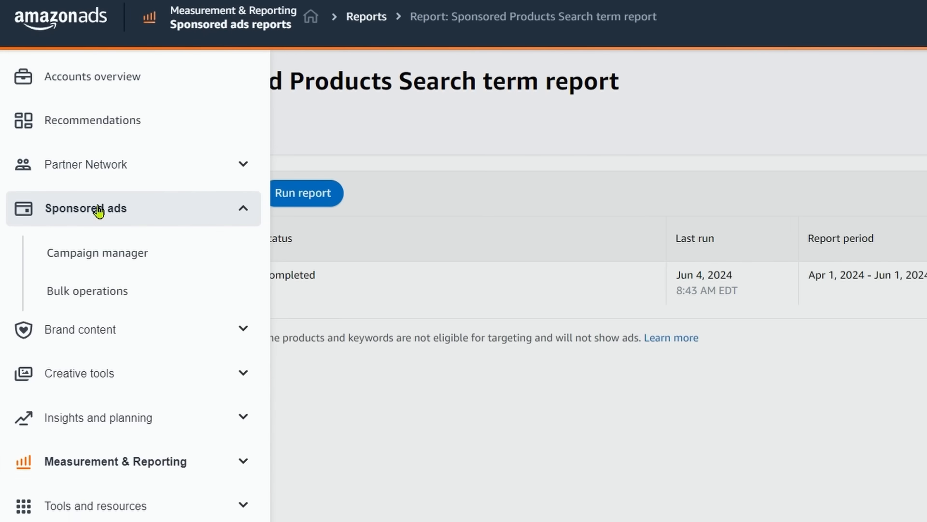
click(116, 252)
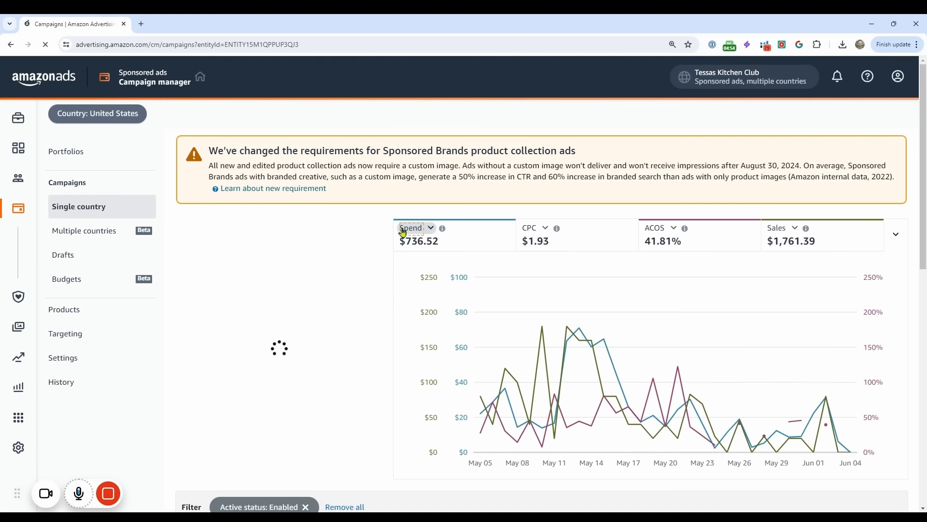
scroll(384, 233, down, 4)
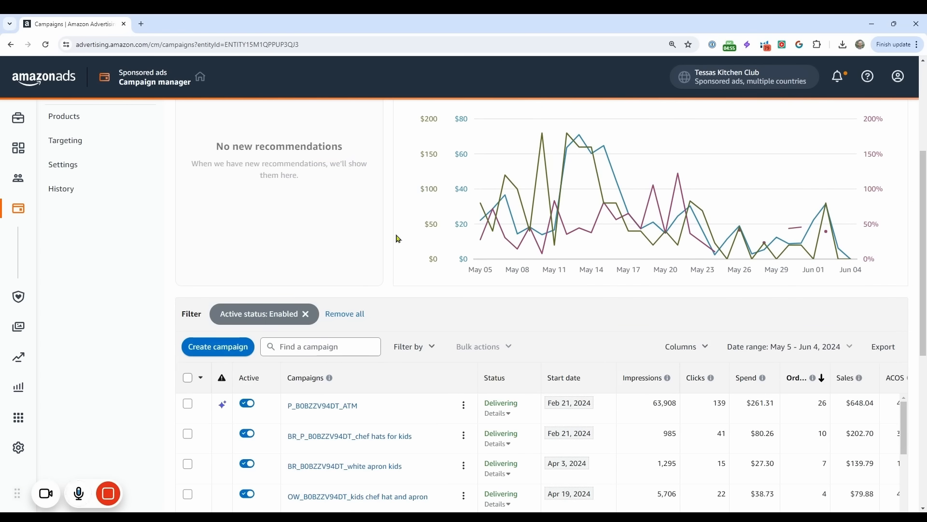
click(233, 349)
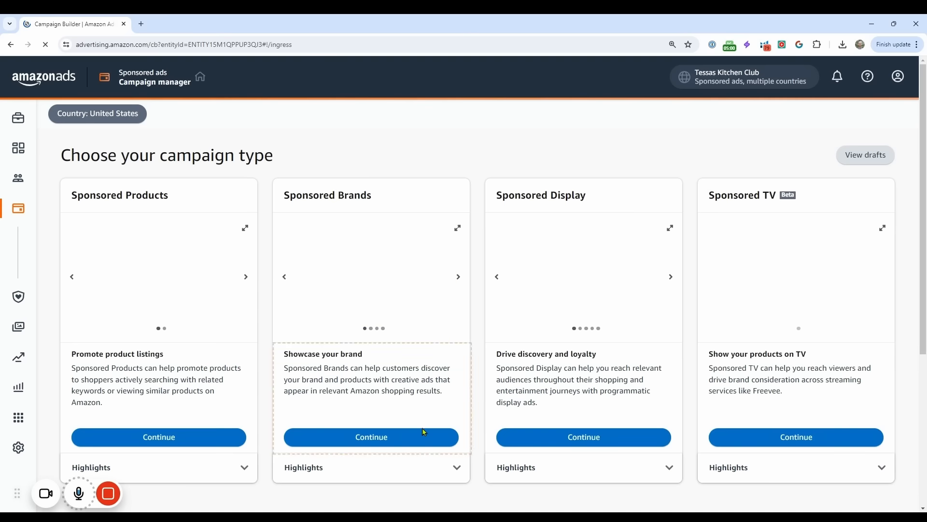
click(178, 441)
Step: Copy BR_B0BZZV94DT_kids chef hat from F2 of the Search Term Report spreadsheet and use it as the new campaign's ad group name
key(alt+Tab)
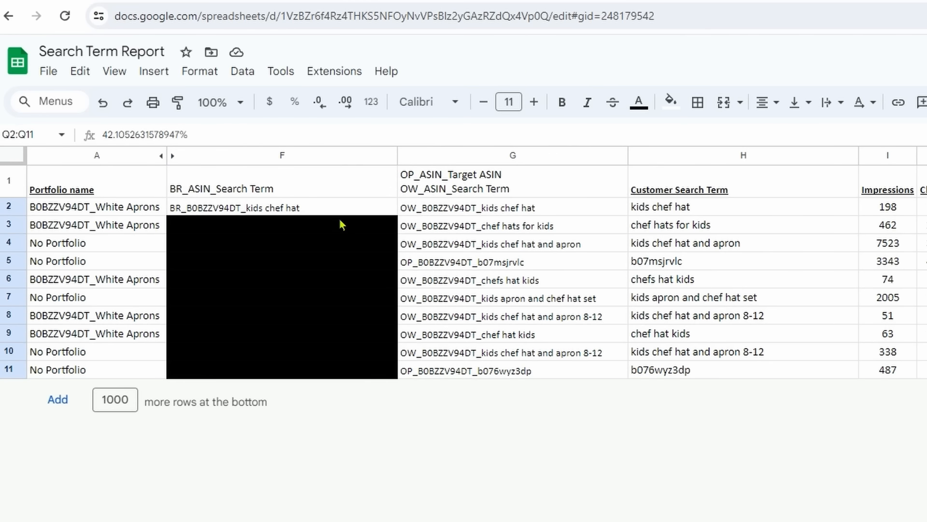
click(341, 207)
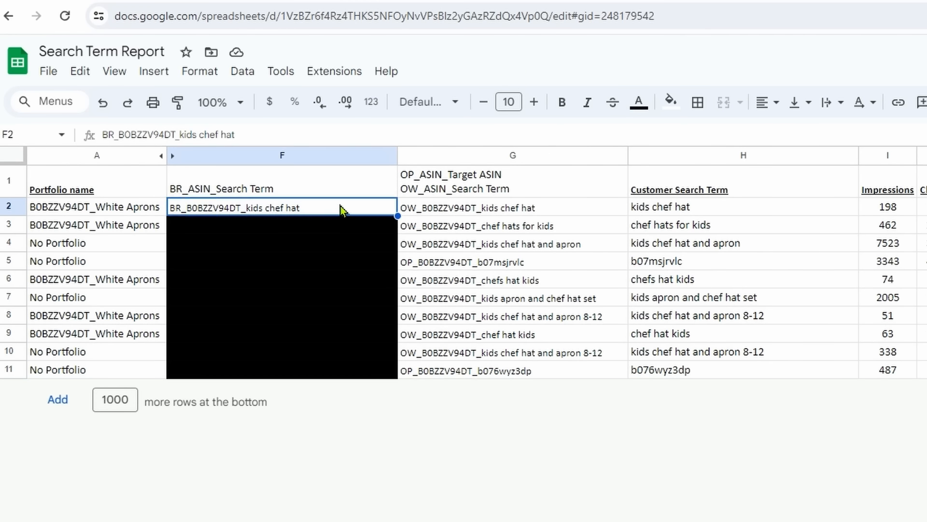
key(ctrl+c)
click(190, 236)
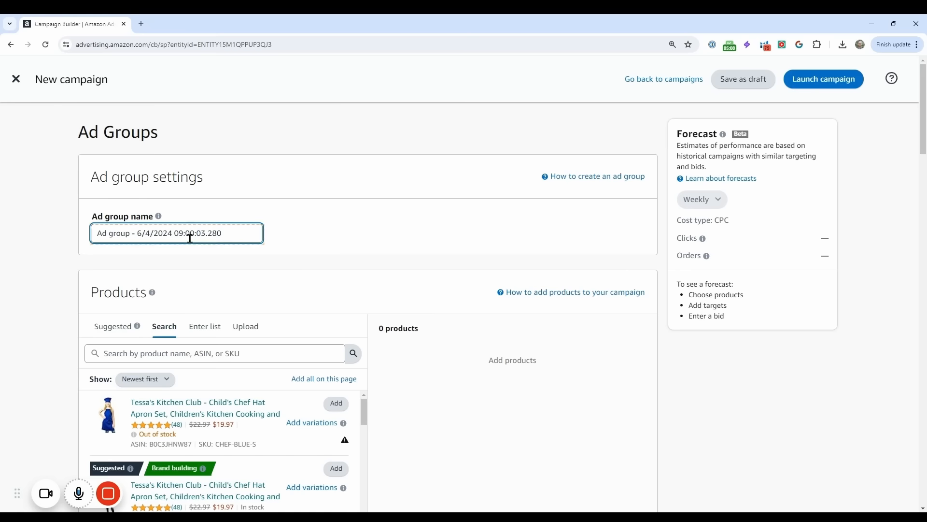
key(ctrl+a)
key(ctrl+v)
Step: Add the white chef hat and apron set, ASIN B0BZZV94DT with SKU CHEF-WHT-M, to the ad group's products
scroll(189, 265, down, 3)
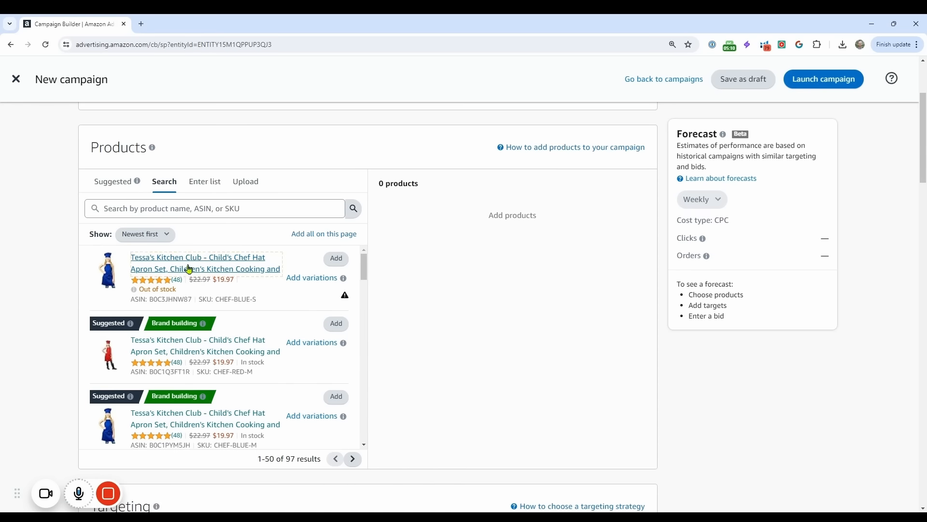
scroll(189, 269, down, 5)
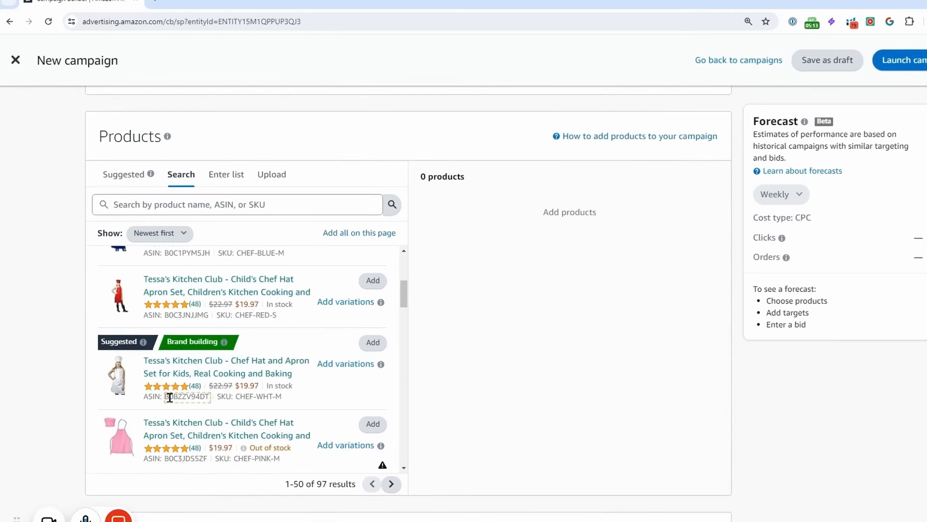
click(369, 344)
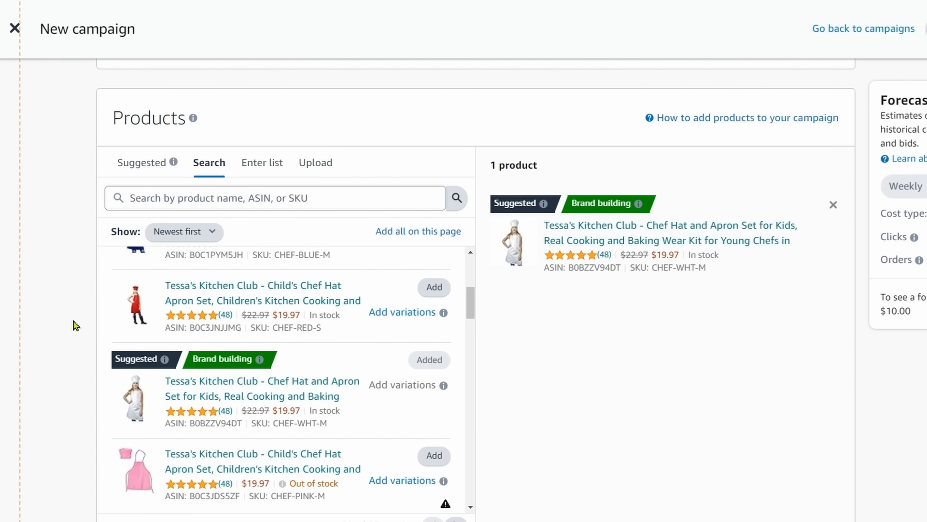
Step: Change the ad group's targeting from automatic to manual targeting
scroll(89, 321, down, 3)
mouse_move(257, 238)
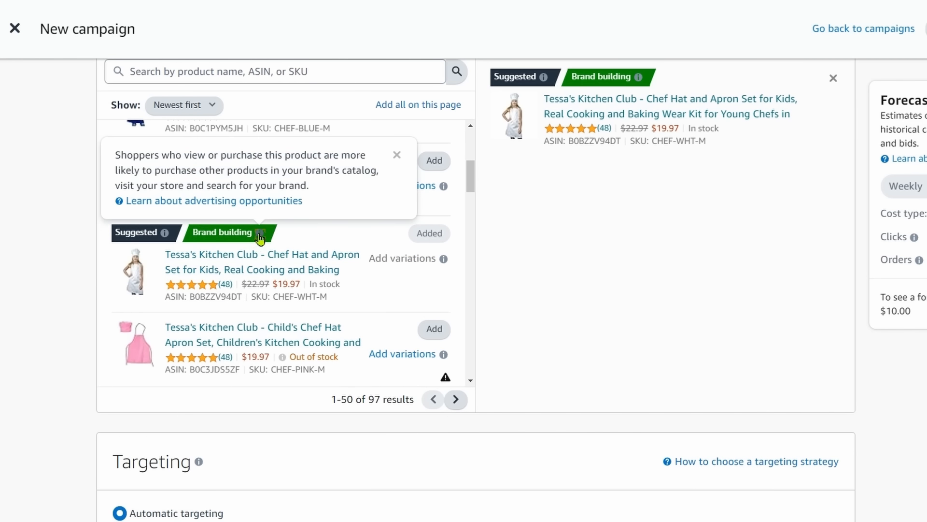
scroll(77, 290, down, 7)
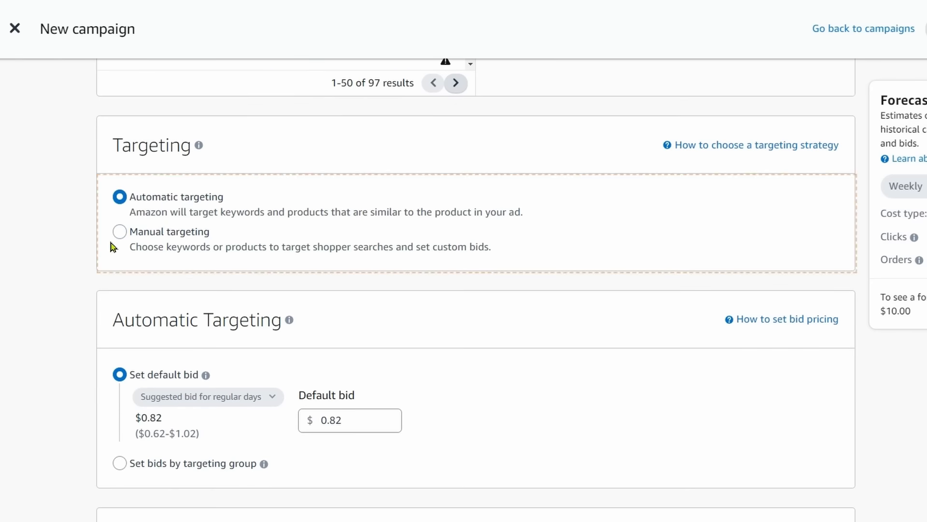
click(147, 234)
scroll(213, 252, down, 4)
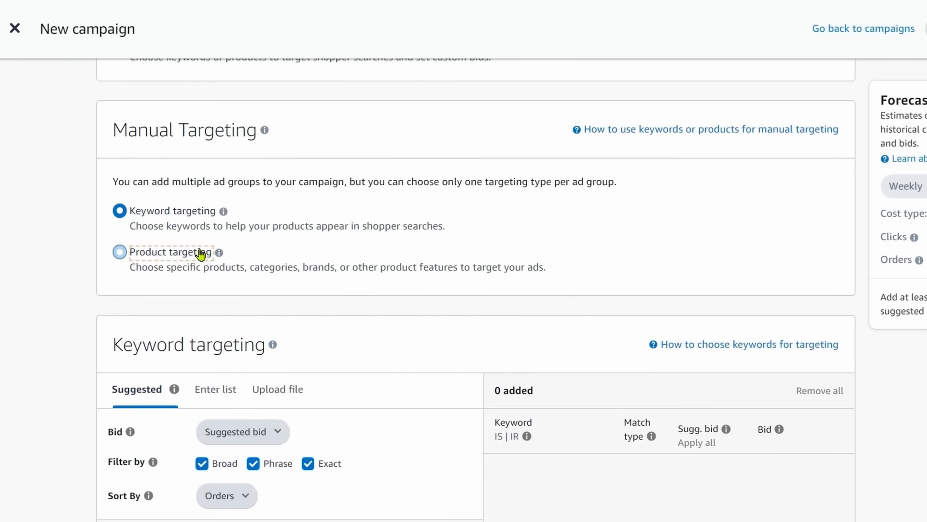
Step: Enter the pasted campaign name in the keyword targeting list and remove its BR_B0BZZV94DT_ prefix, leaving kids chef hat
scroll(202, 244, down, 3)
scroll(227, 217, down, 1)
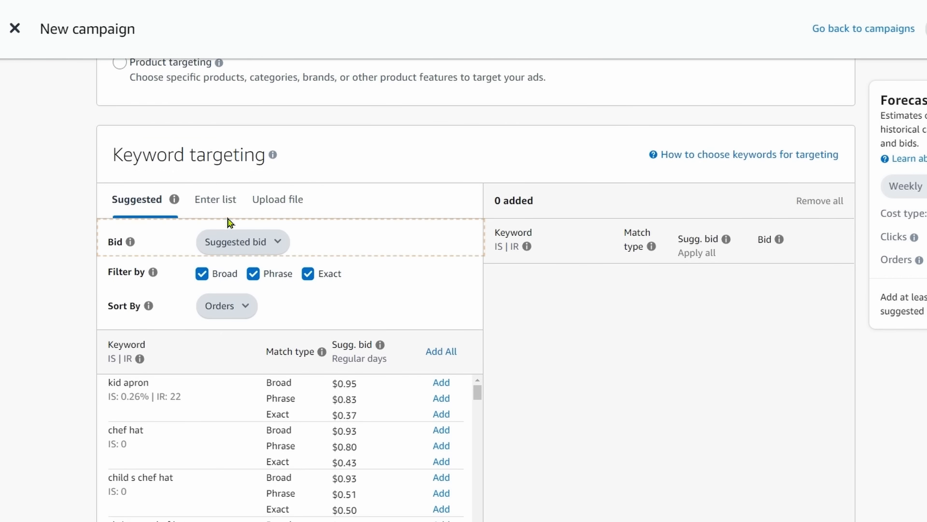
click(218, 203)
click(217, 299)
key(ctrl+v)
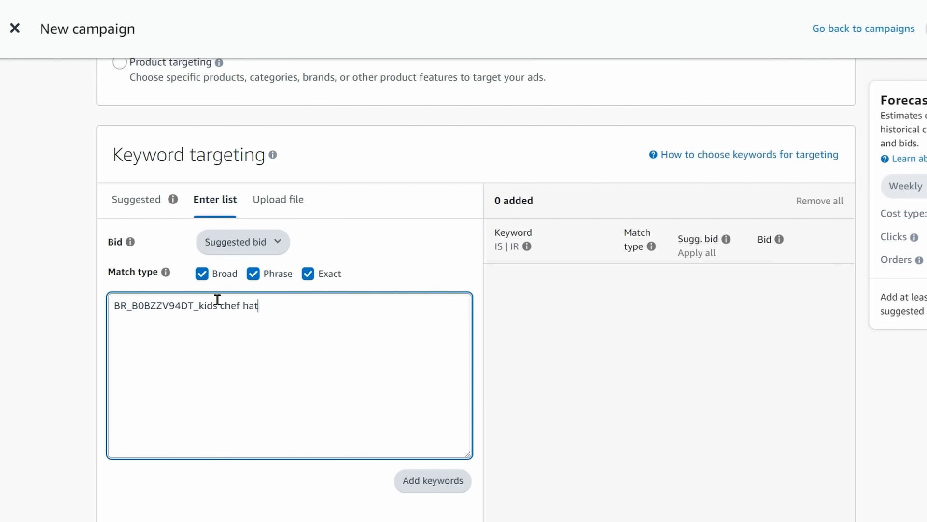
drag(195, 305, 46, 313)
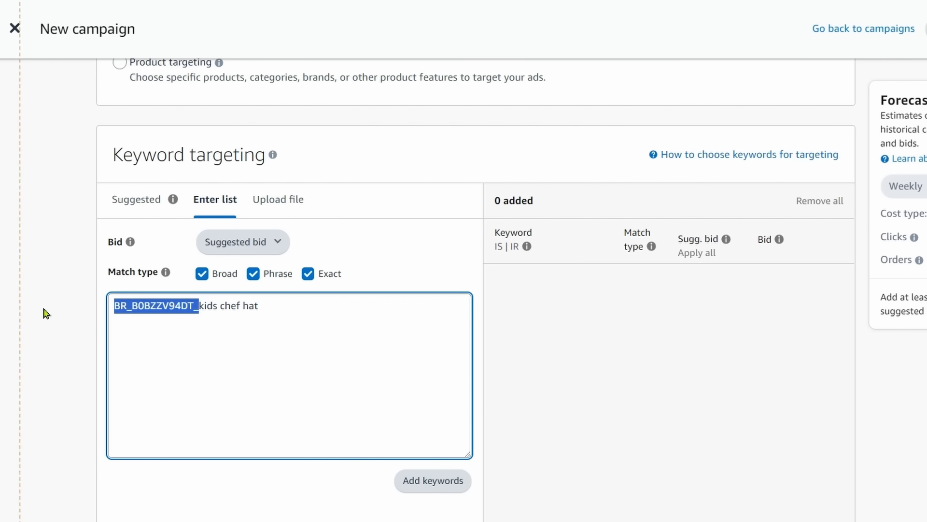
key(BackSpace)
Step: Restrict the match type to Broad only and add the keyword kids chef hat to the targeting
click(203, 275)
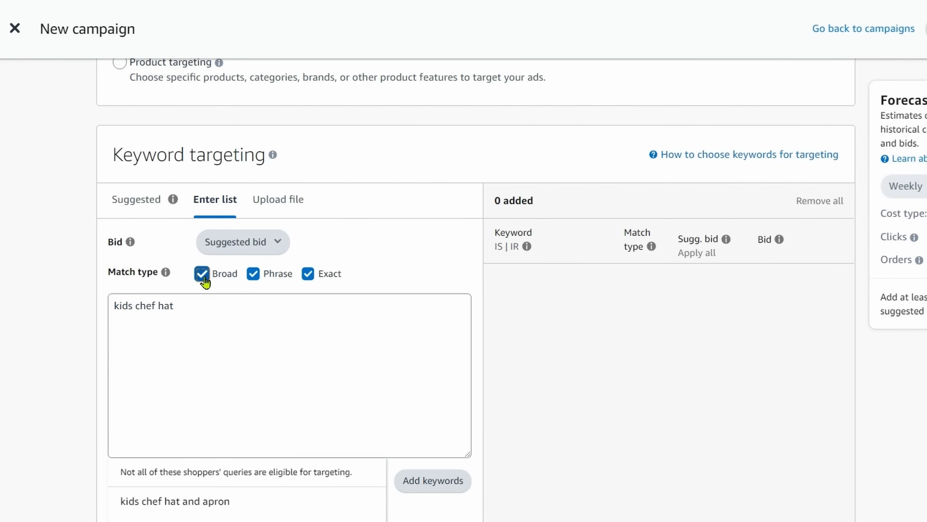
click(307, 274)
click(255, 274)
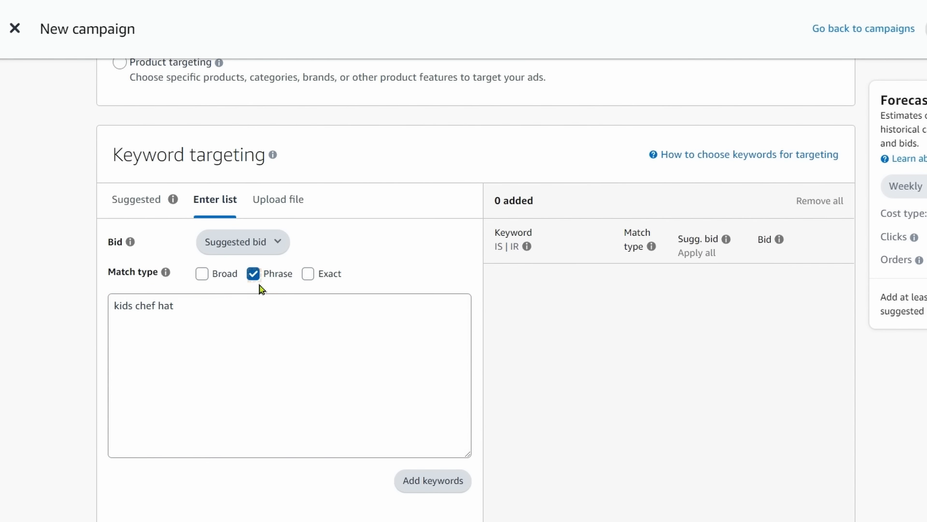
click(253, 285)
click(223, 285)
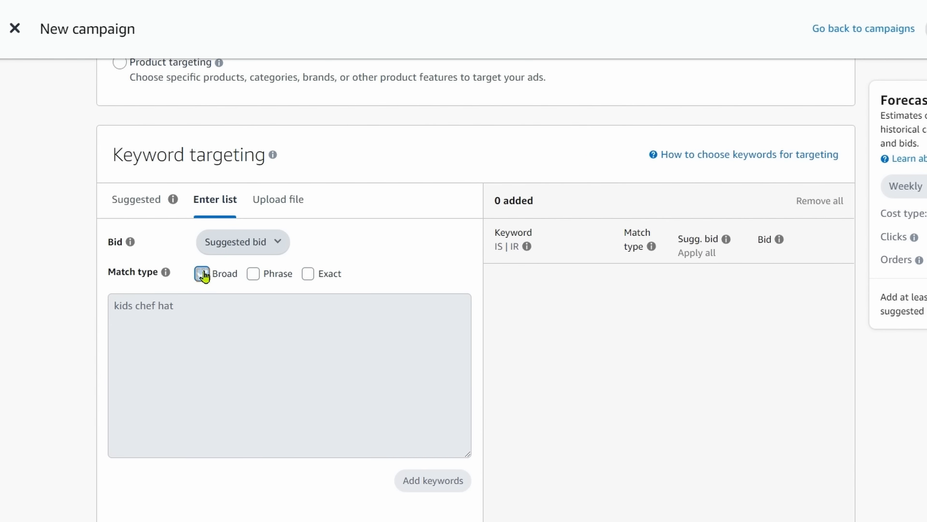
scroll(335, 335, down, 4)
click(424, 296)
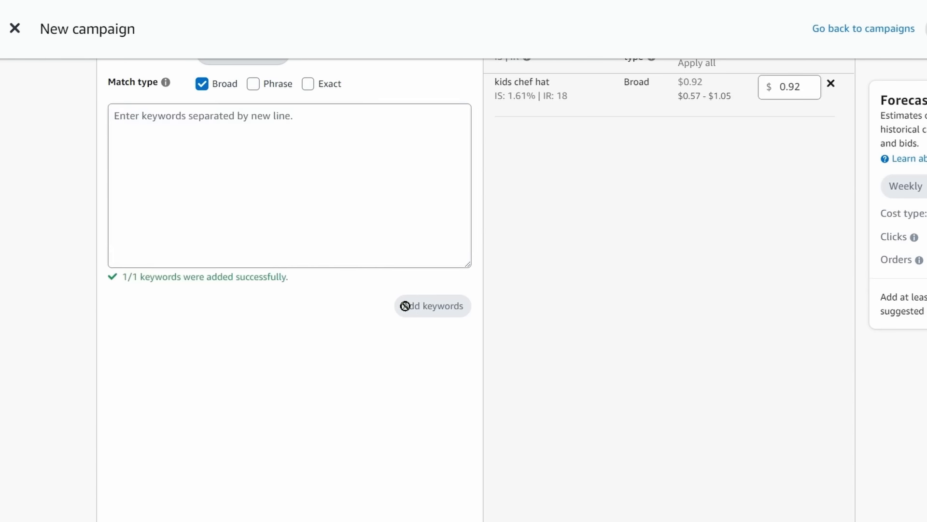
Step: Set and save a $1.15 bid for the broad keyword kids chef hat, and expand the negative keyword targeting section
scroll(775, 211, up, 3)
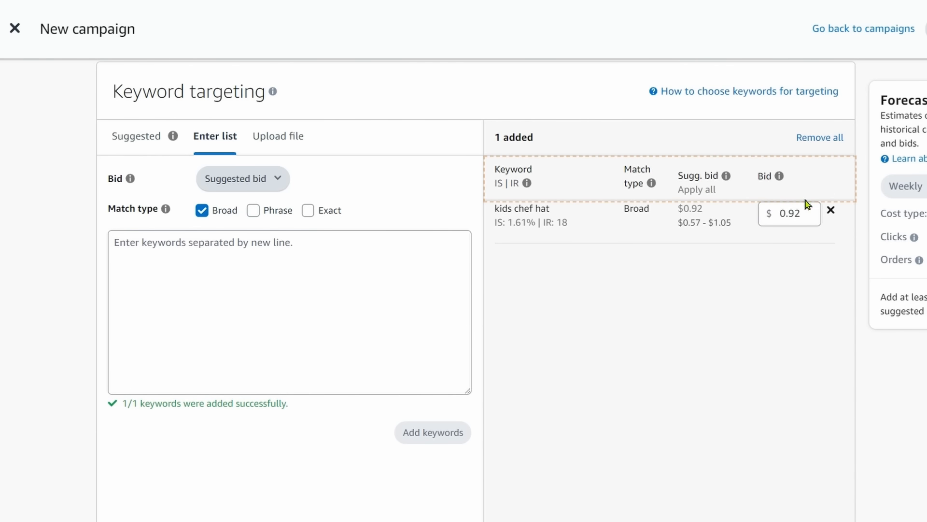
drag(801, 212, 767, 217)
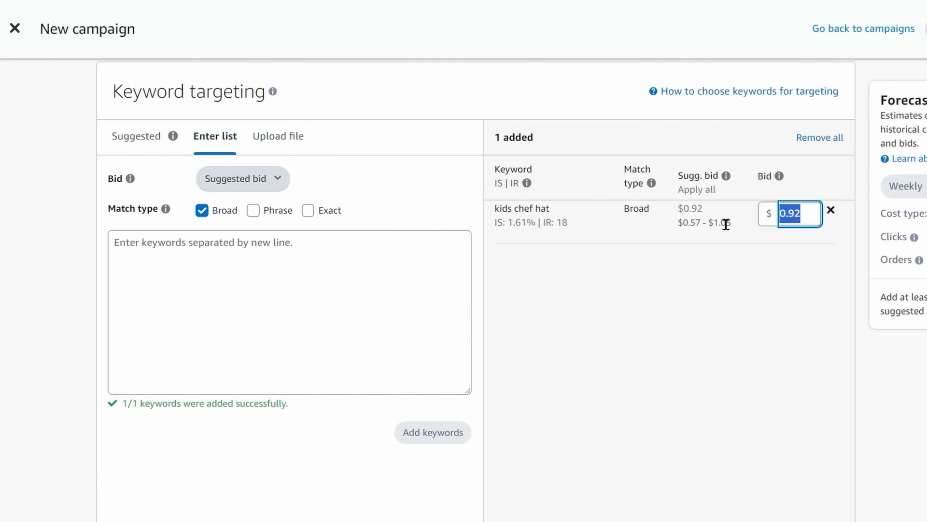
text(1.15)
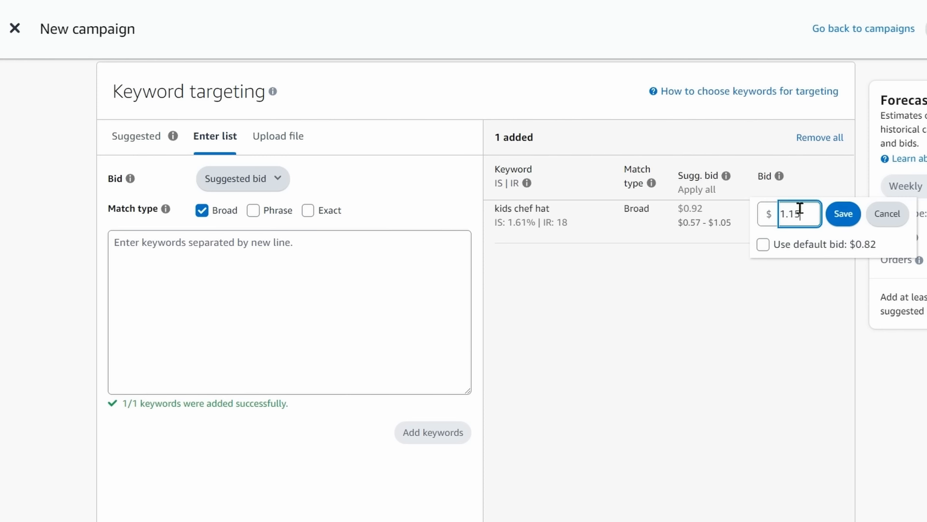
click(835, 218)
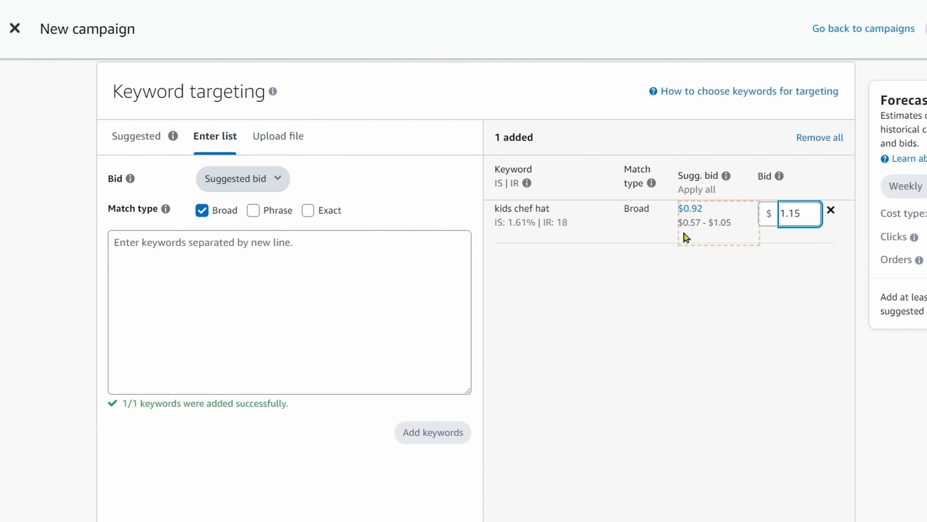
scroll(436, 250, down, 13)
click(310, 252)
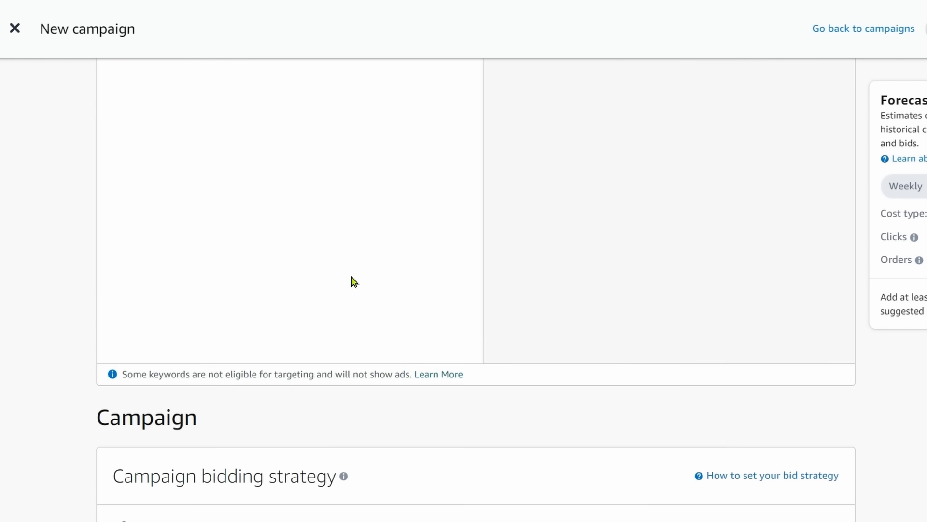
Step: Replace the default campaign name with the copied BR_B0BZZV94DT_kids chef hat
scroll(353, 286, down, 6)
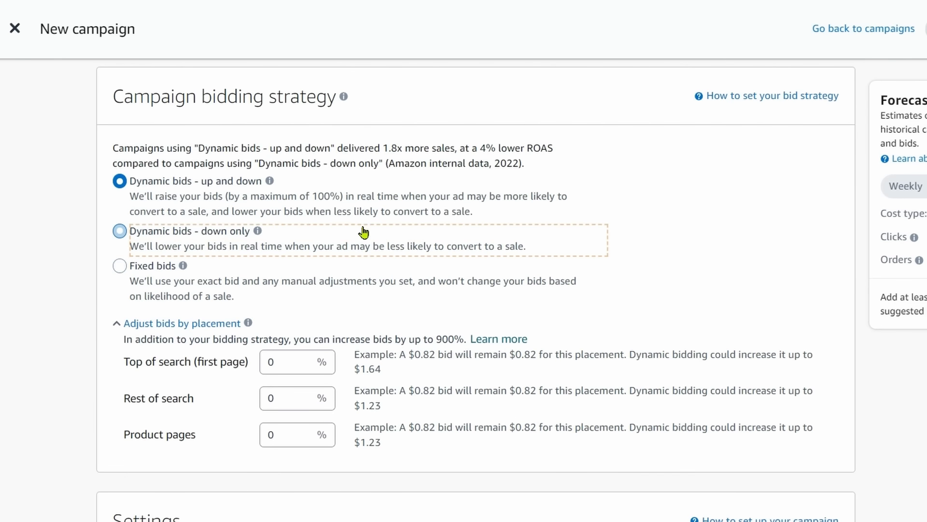
scroll(346, 247, down, 4)
triple_click(297, 333)
key(ctrl+v)
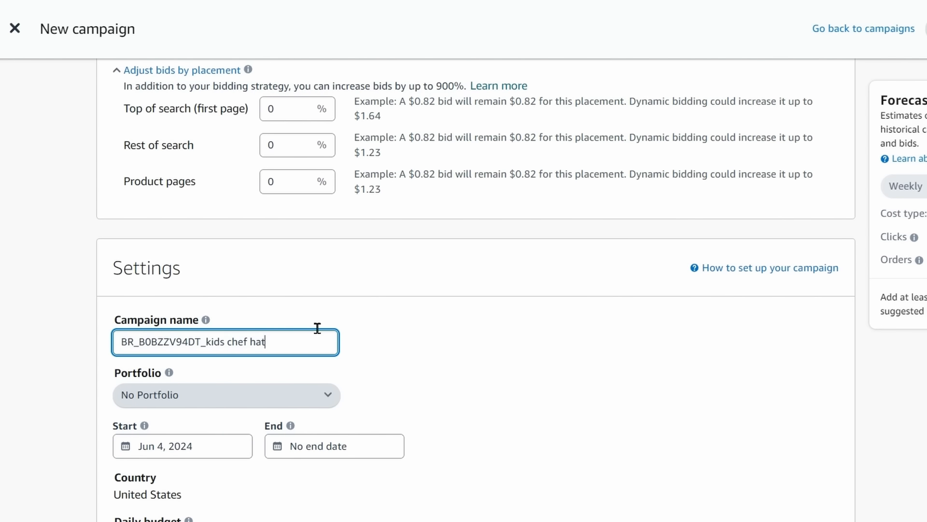
Step: Set the campaign bidding strategy to Dynamic bids - down only
scroll(241, 338, up, 10)
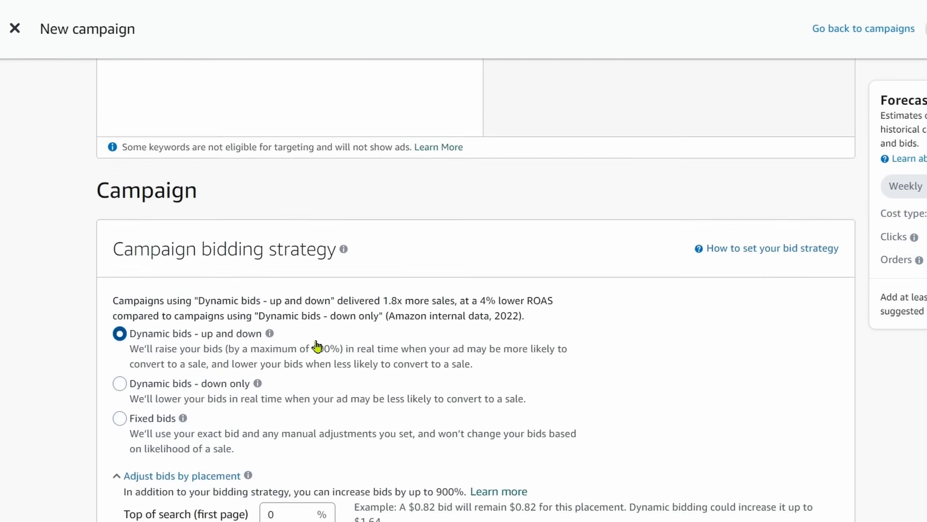
scroll(318, 346, down, 4)
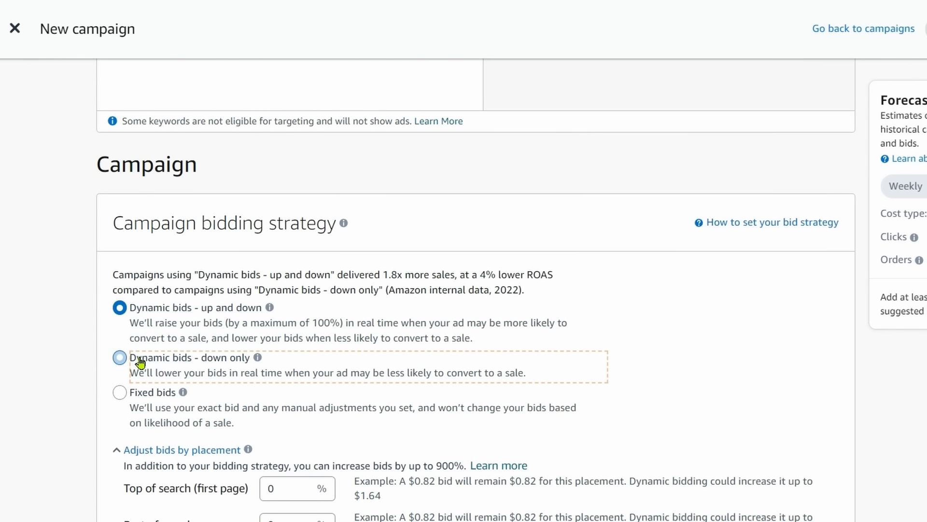
click(140, 359)
Step: Copy the Negative Exact keywords in B3:B20 from the Master Keyword list in the Quartile Build spreadsheet
scroll(338, 371, up, 10)
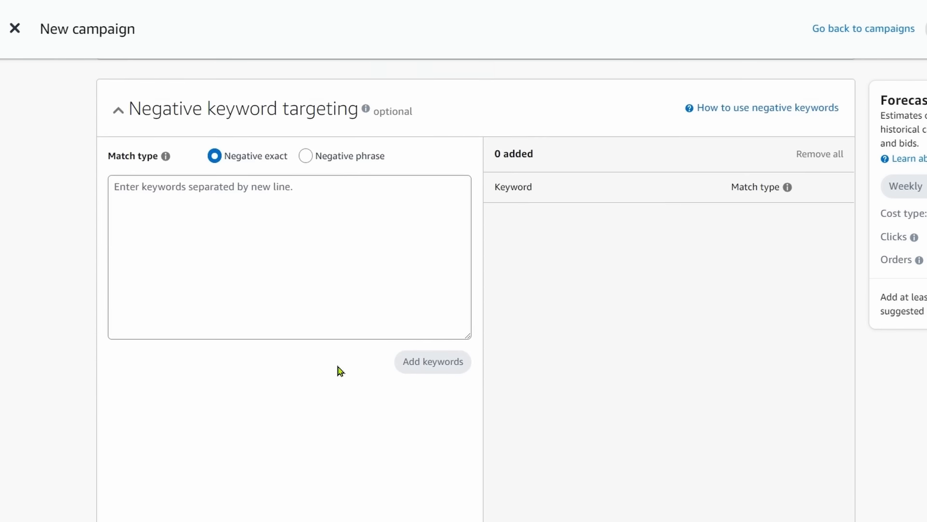
click(335, 349)
key(alt+Tab)
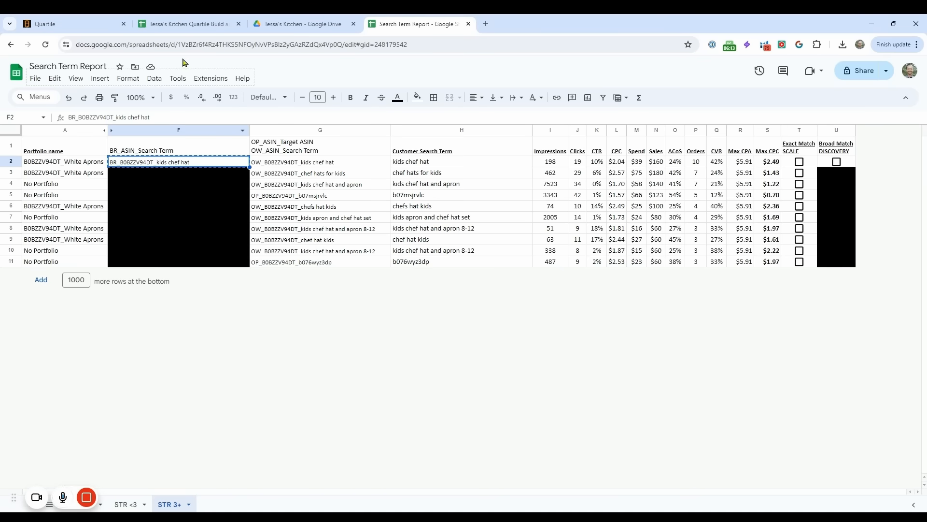
click(186, 24)
drag(121, 169, 136, 358)
key(ctrl+c)
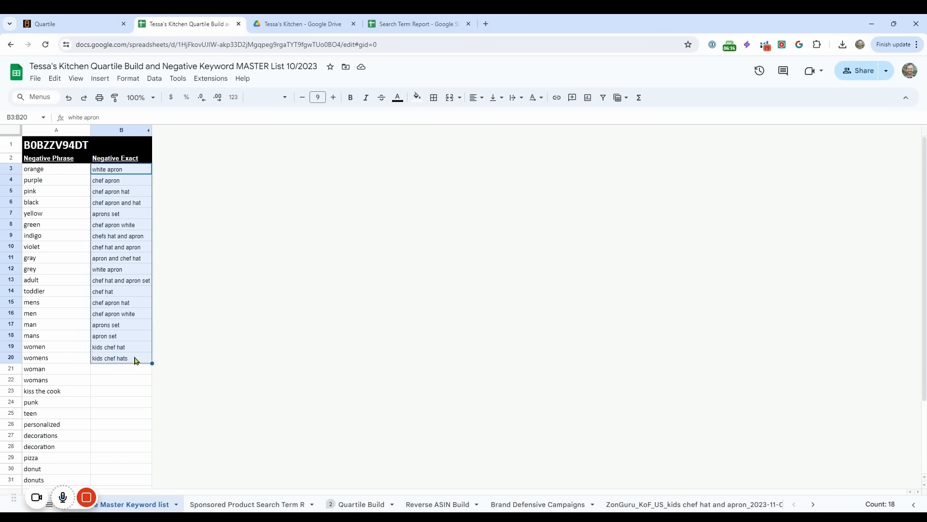
Step: Paste the copied list into the campaign's negative keyword targeting and add it with the Negative phrase match type
key(alt+Tab)
key(ctrl+v)
click(285, 301)
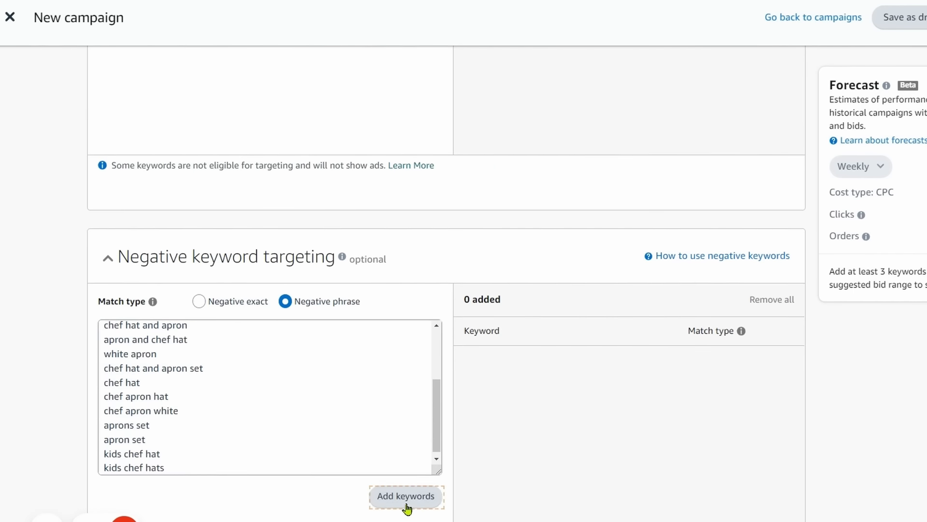
click(406, 511)
Step: Copy the keywords in the Negative Phrase column of the Master Keyword list and return to the campaign form
key(alt+Tab)
drag(83, 127, 87, 483)
key(ctrl+c)
key(alt+Tab)
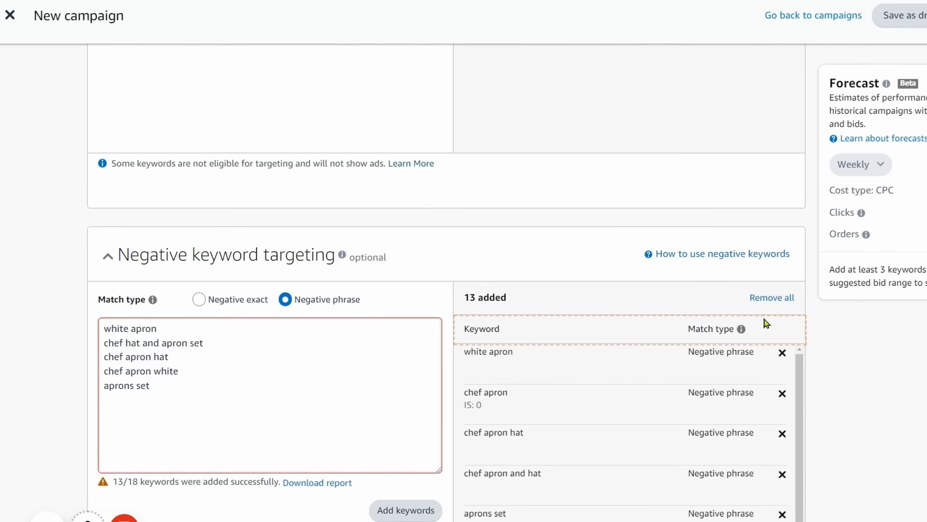
Step: Remove all added negative keywords, switch the match type to Negative exact, and add the keywords remaining in the entry box
click(770, 297)
click(221, 301)
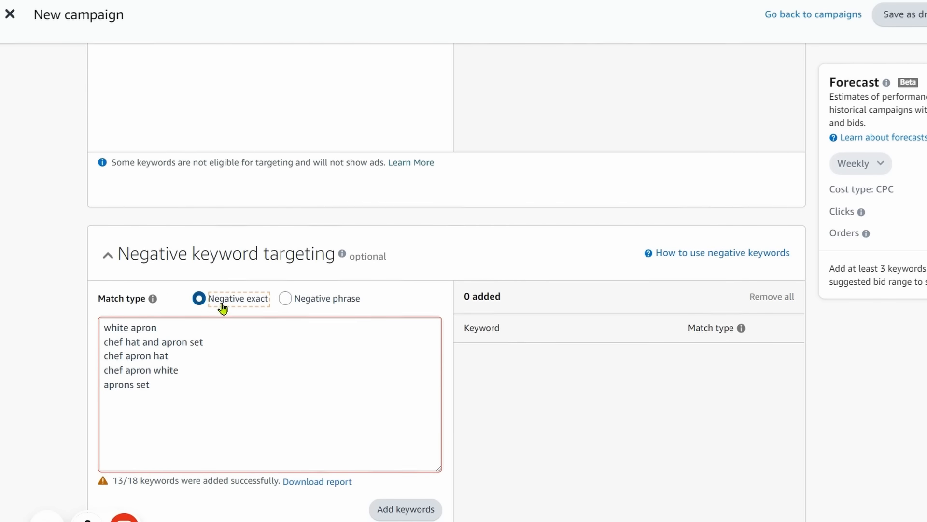
click(389, 510)
Step: Paste the copied Negative Phrase list into the negative keyword targeting and add it as Negative phrase
click(242, 368)
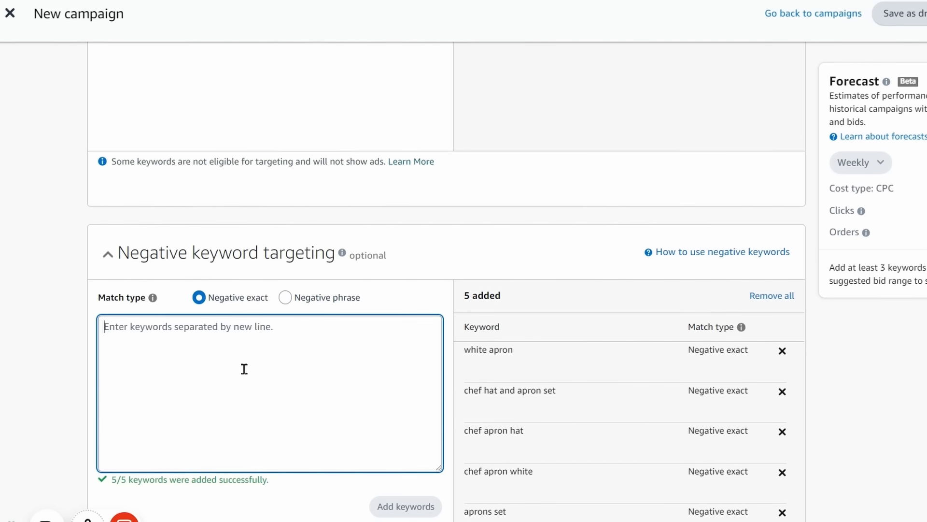
key(ctrl+v)
click(295, 303)
click(400, 509)
Step: Set the campaign's daily budget to $5.00
scroll(322, 416, down, 7)
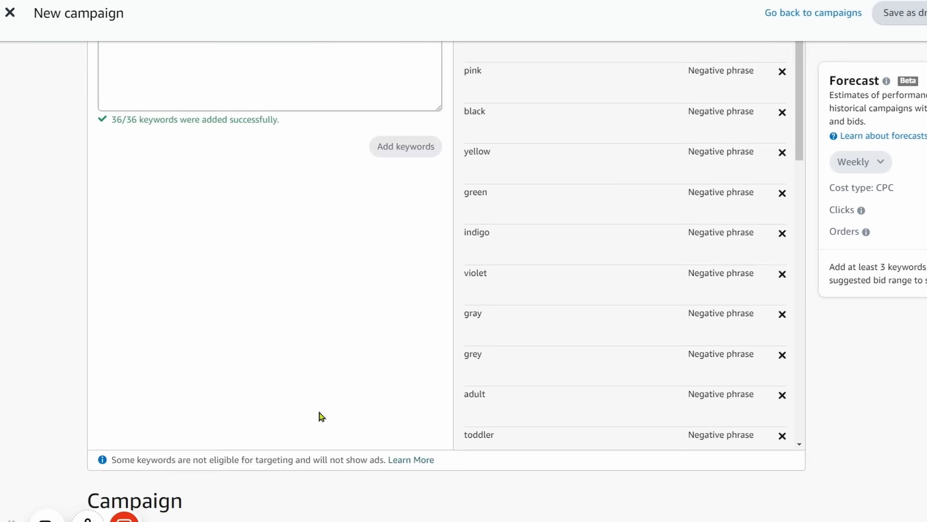
scroll(321, 417, down, 12)
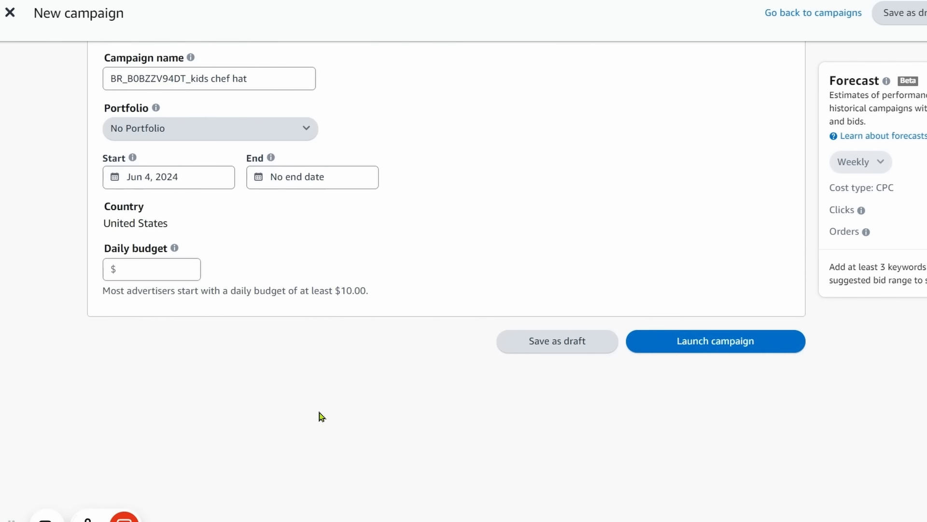
scroll(322, 416, up, 4)
scroll(322, 416, down, 4)
click(186, 333)
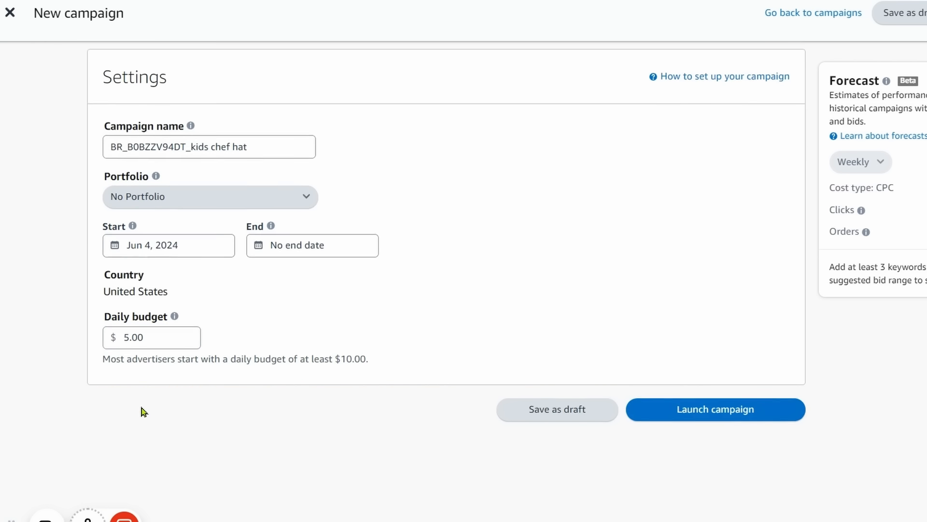
scroll(114, 411, up, 4)
scroll(115, 412, down, 4)
scroll(114, 412, up, 12)
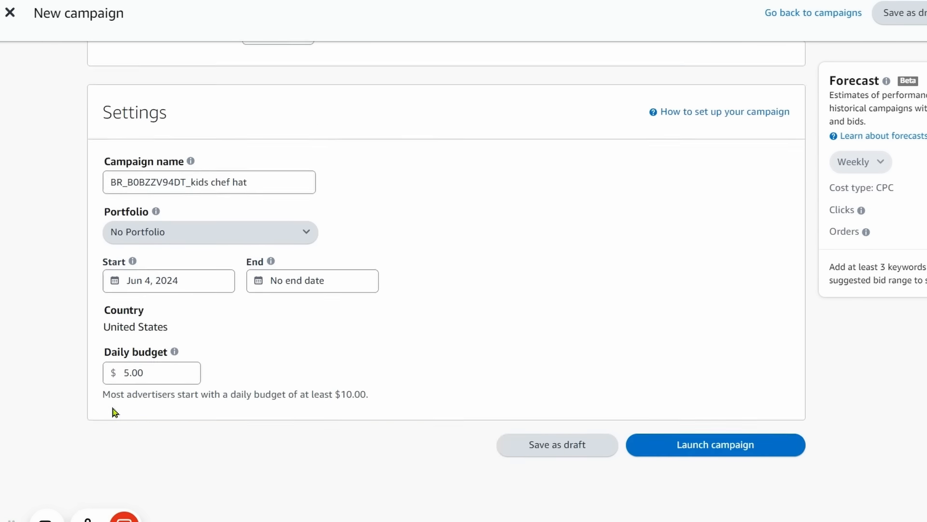
scroll(115, 412, up, 15)
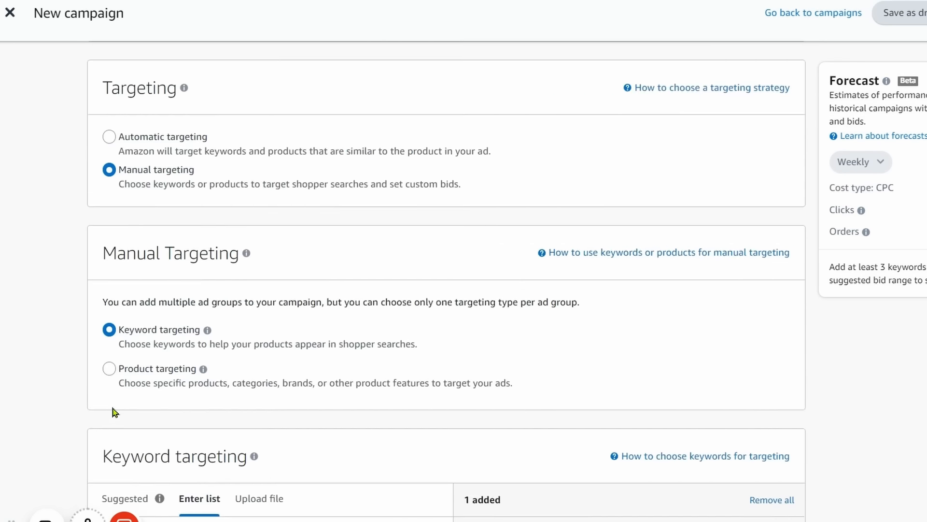
scroll(115, 411, down, 6)
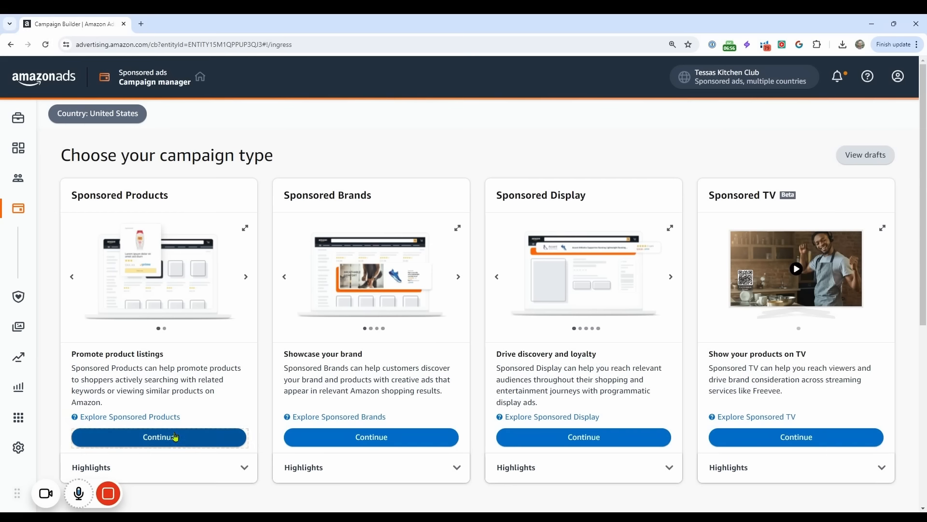
Step: Start a new Sponsored Products campaign and name its ad group OW_B0BZZV94DT_kids chef hat, copied from G2 of the Search Term Report
click(176, 437)
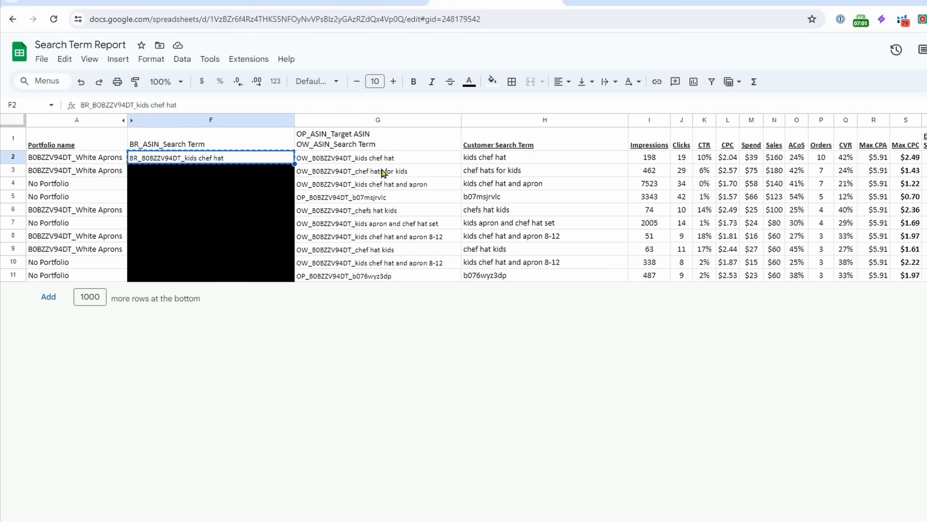
click(378, 162)
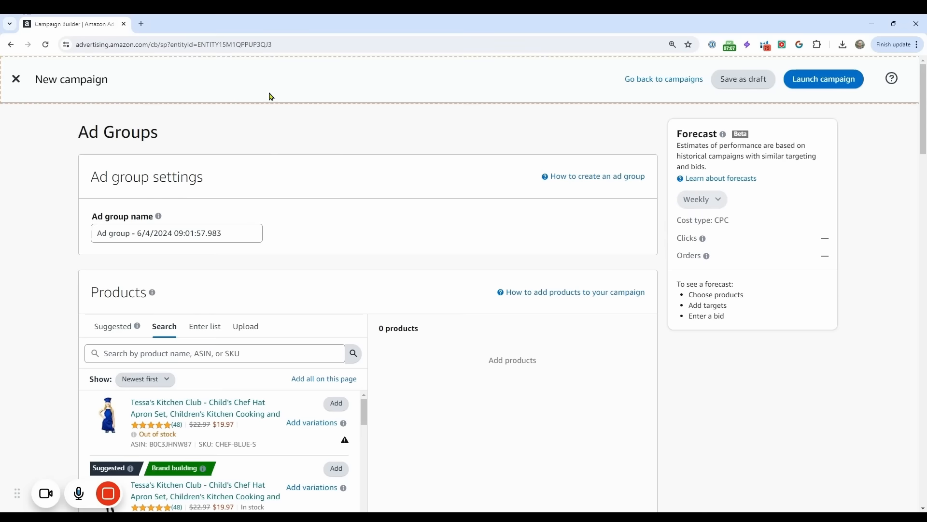
triple_click(201, 232)
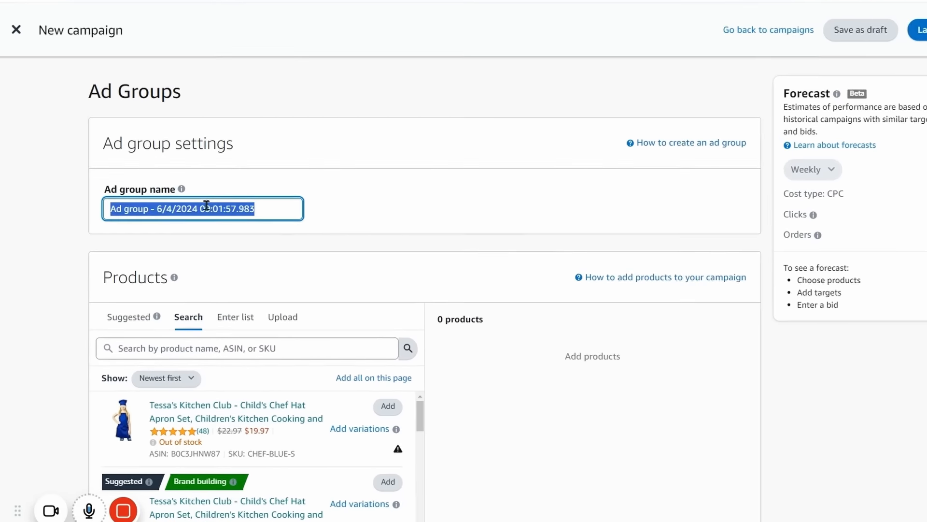
key(ctrl+v)
Step: Add the white chef hat and apron product with ASIN B0BZZV94DT and choose Manual targeting
scroll(270, 338, down, 10)
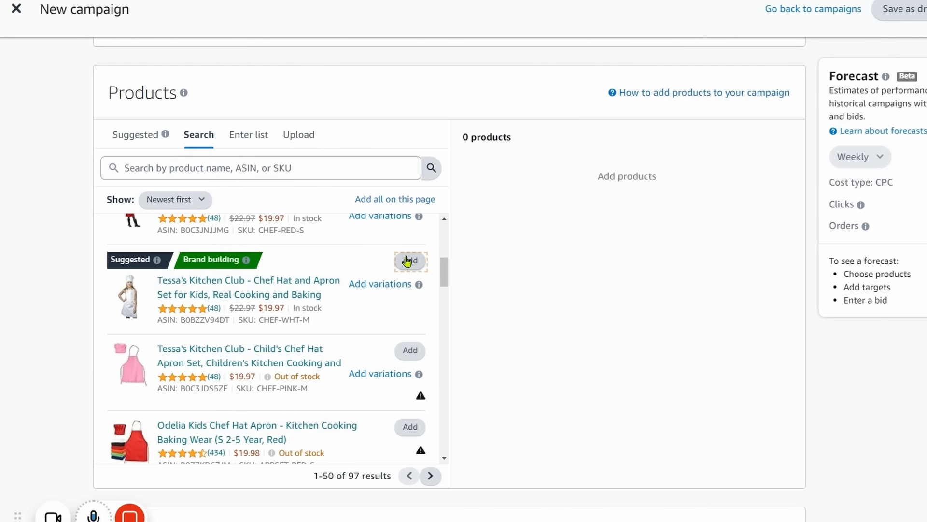
click(410, 261)
scroll(211, 292, down, 10)
click(127, 81)
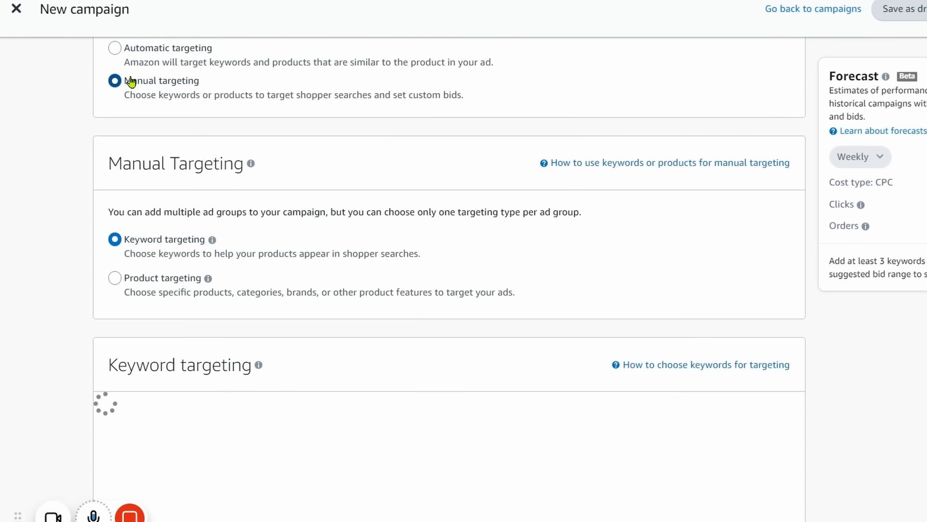
Step: Enter kids chef hat as a keyword list entry without the OW_B0BZZV94DT_ prefix and add it with only the Exact match type
scroll(178, 248, down, 3)
click(204, 292)
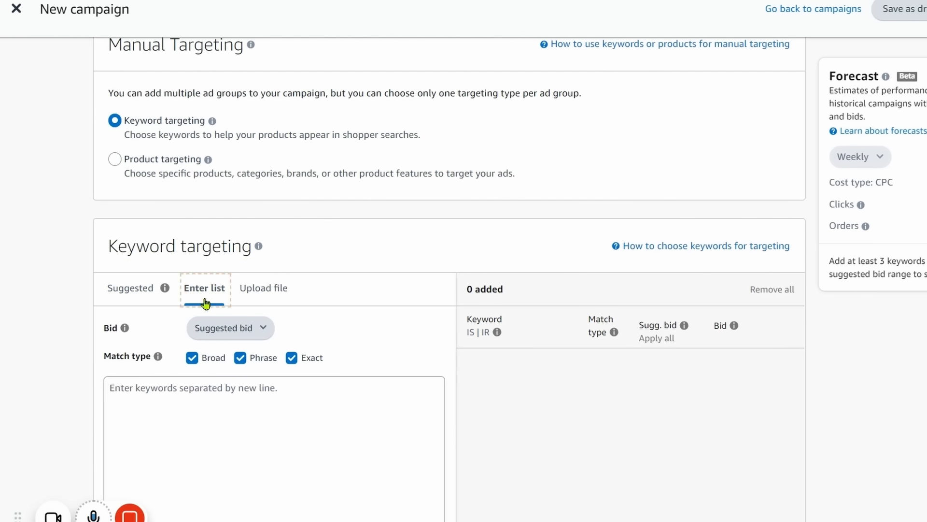
click(203, 395)
key(ctrl+v)
click(191, 357)
click(240, 357)
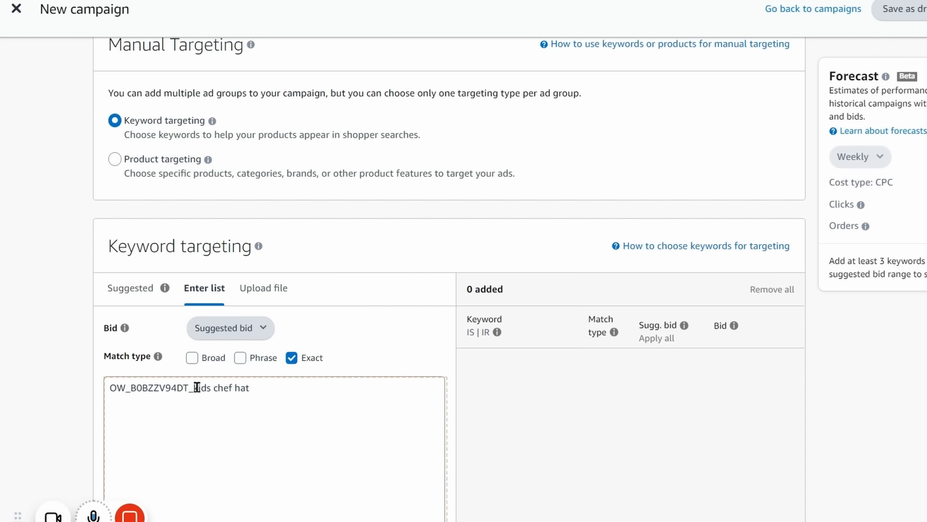
drag(194, 387, 22, 391)
key(BackSpace)
scroll(145, 396, down, 3)
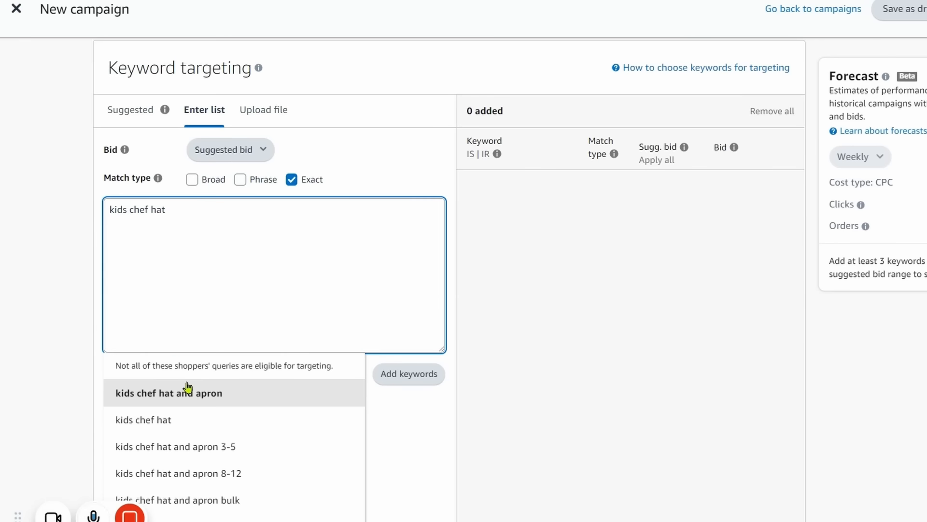
click(385, 373)
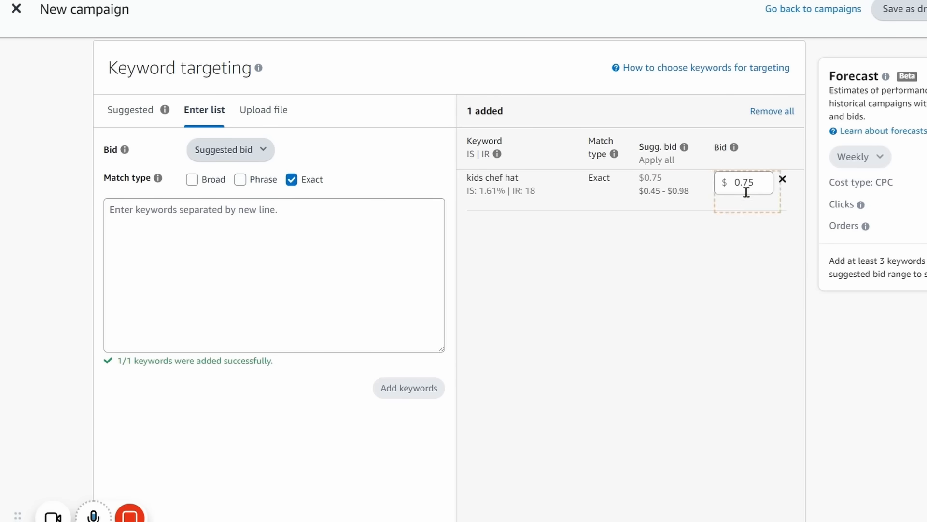
Step: Look up the Max CPC in the Search Term Report and set the exact keyword's bid to $2.49
key(alt+Tab)
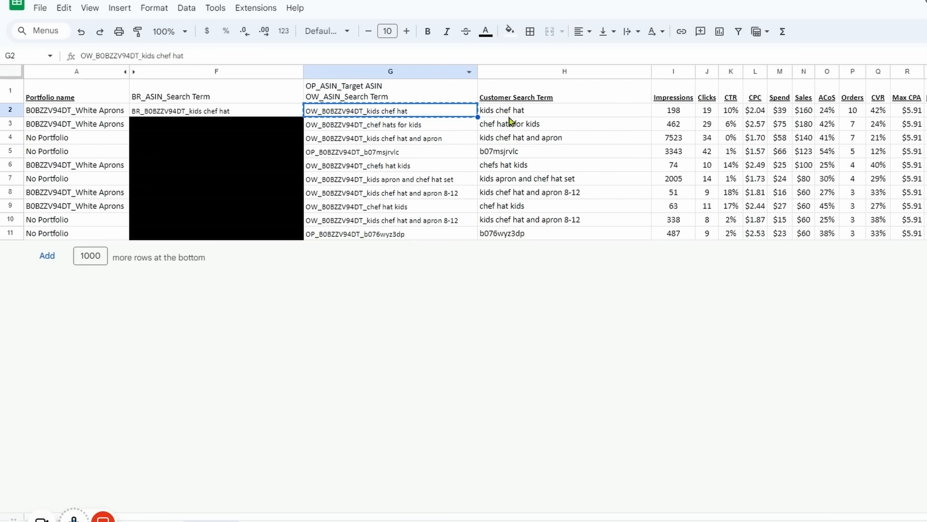
key(alt+Tab)
click(698, 187)
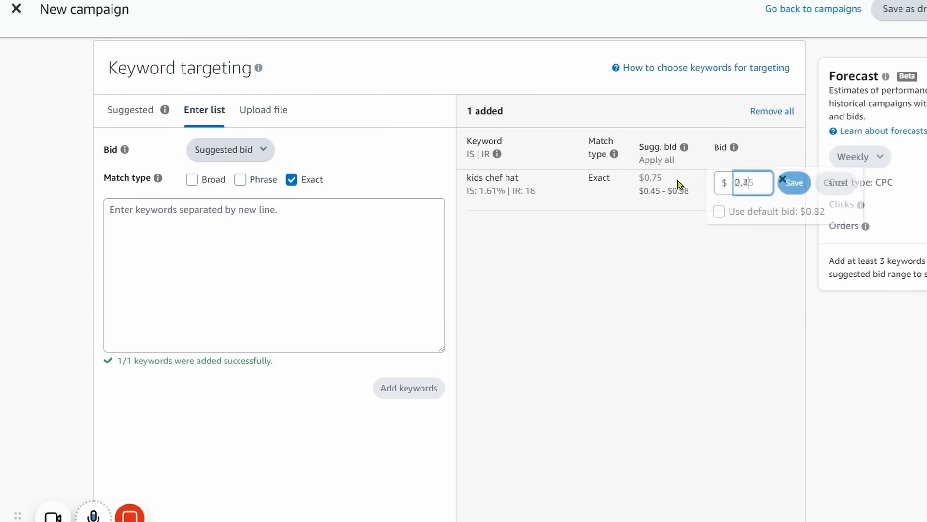
text(2.49)
key(Return)
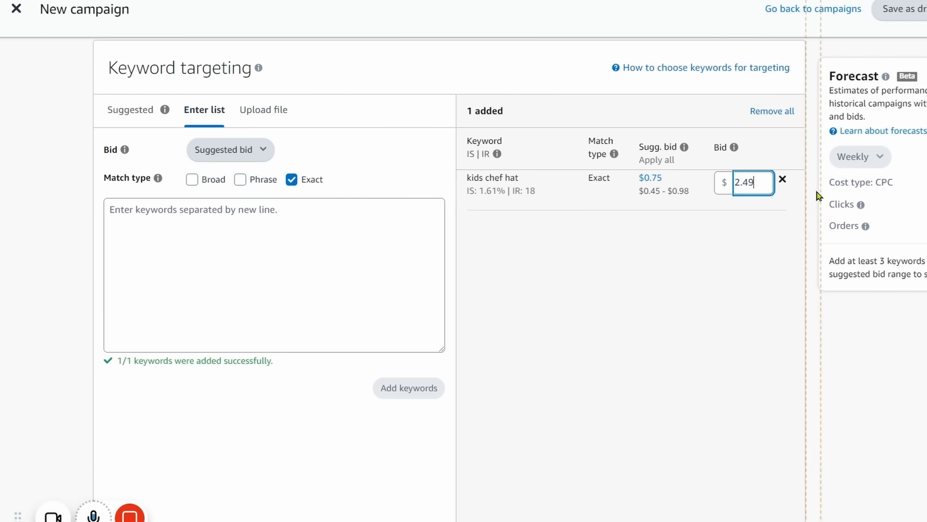
Step: Set the exact match campaign's bidding strategy to Dynamic bids - down only
scroll(350, 222, down, 5)
scroll(357, 227, down, 6)
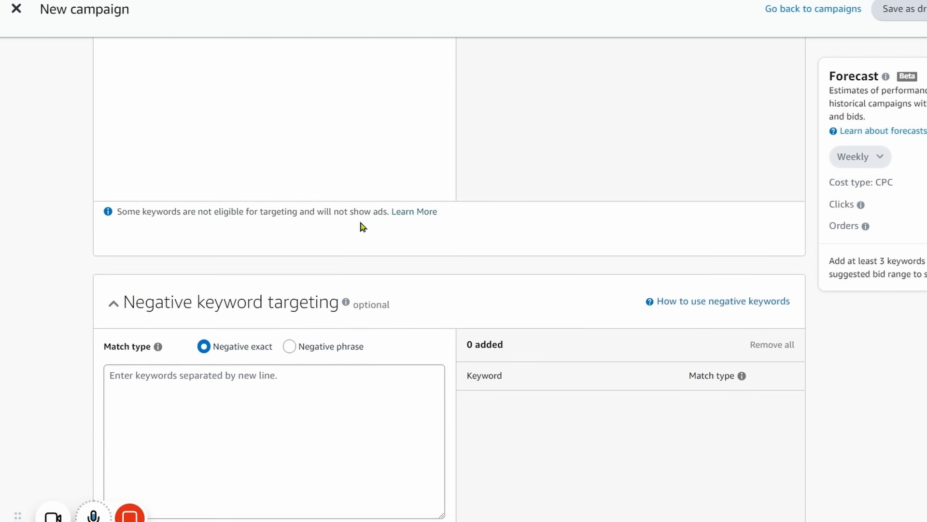
scroll(286, 252, down, 13)
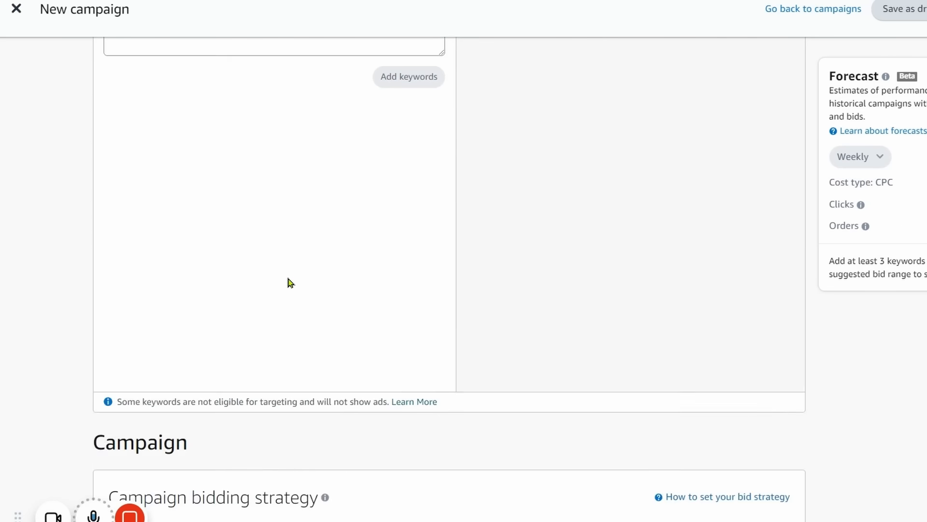
click(158, 315)
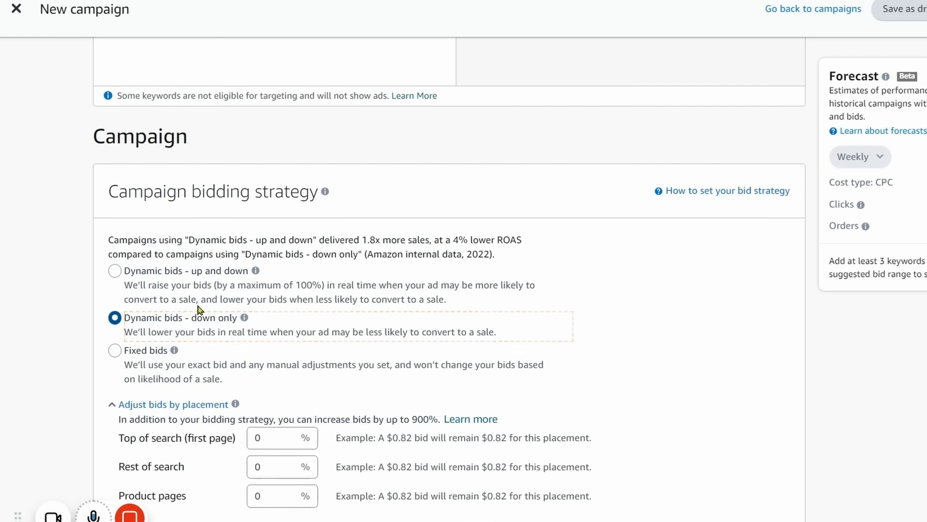
Step: Replace the default campaign name with the copied OW_B0BZZV94DT_kids chef hat
scroll(343, 242, down, 8)
click(263, 225)
key(ctrl+a)
key(ctrl+v)
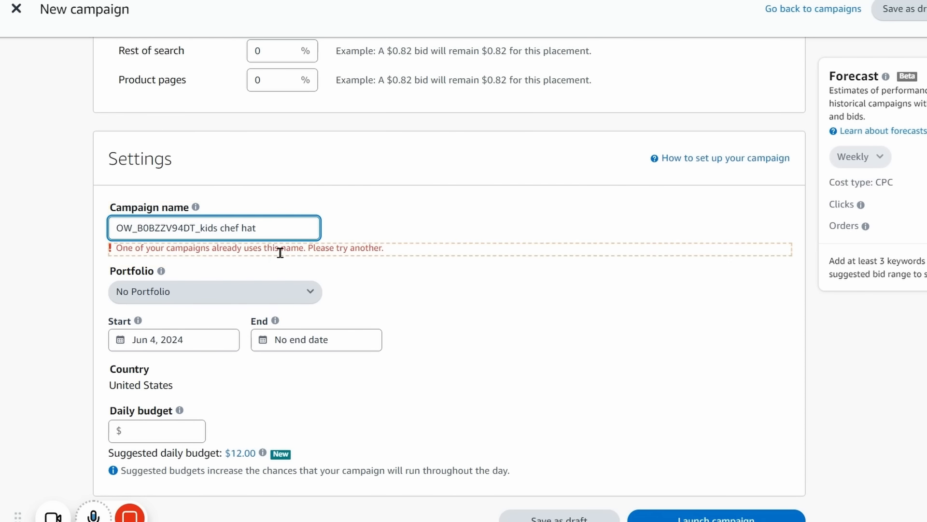
Step: Set the exact match campaign's daily budget to $15 and exit the new campaign form
scroll(193, 290, down, 2)
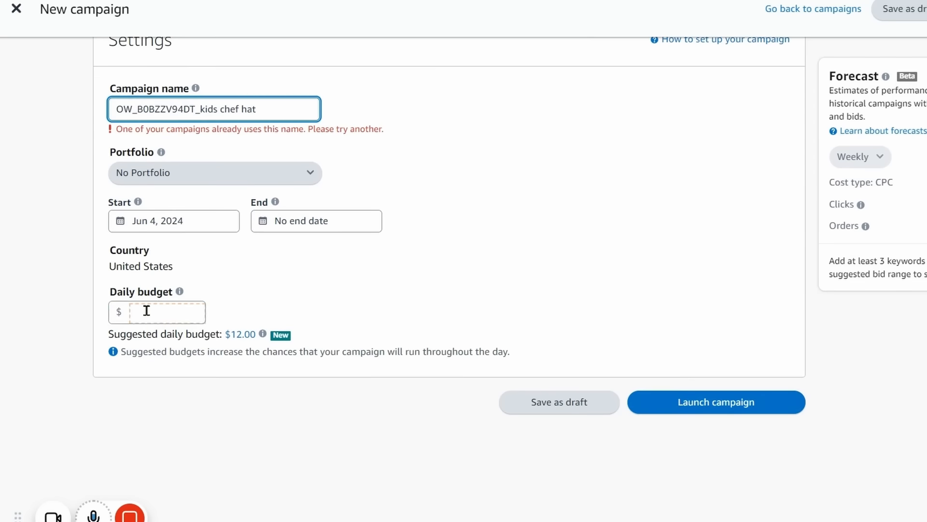
click(191, 307)
click(244, 333)
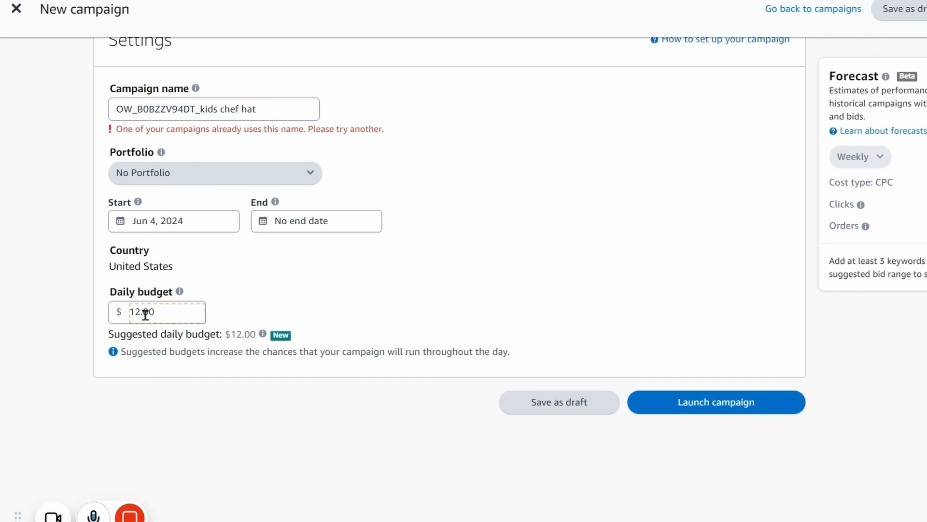
double_click(149, 309)
text(15)
key(Tab)
click(17, 13)
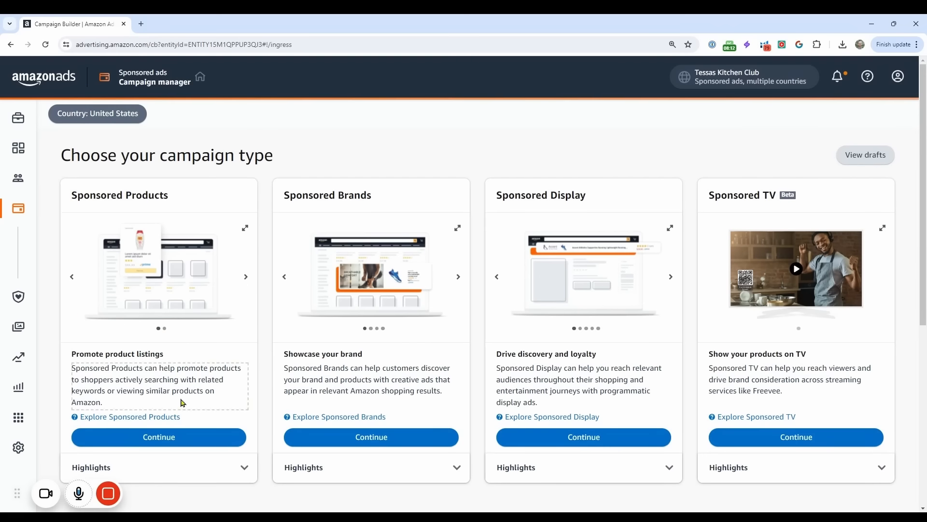
Step: Start another Sponsored Products campaign and replace the default ad group name with the copied name
click(184, 437)
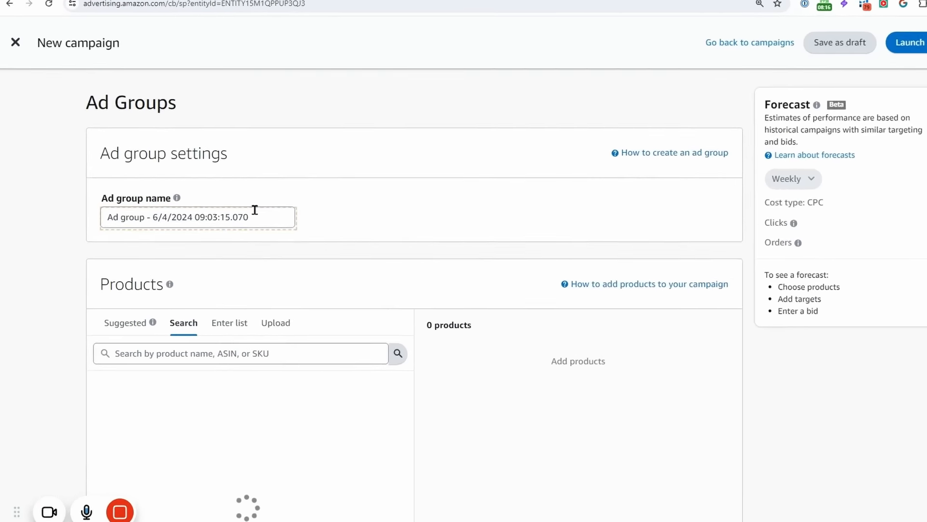
triple_click(255, 209)
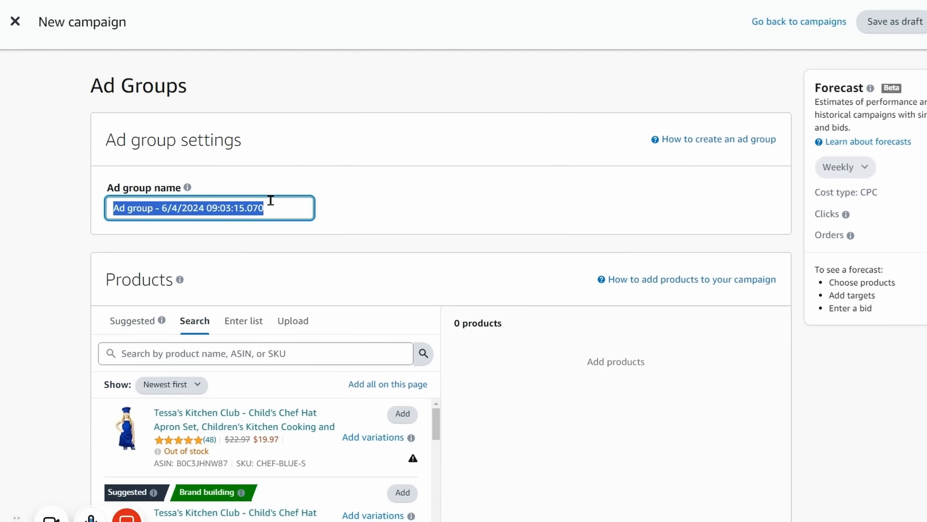
key(ctrl+v)
scroll(270, 200, down, 10)
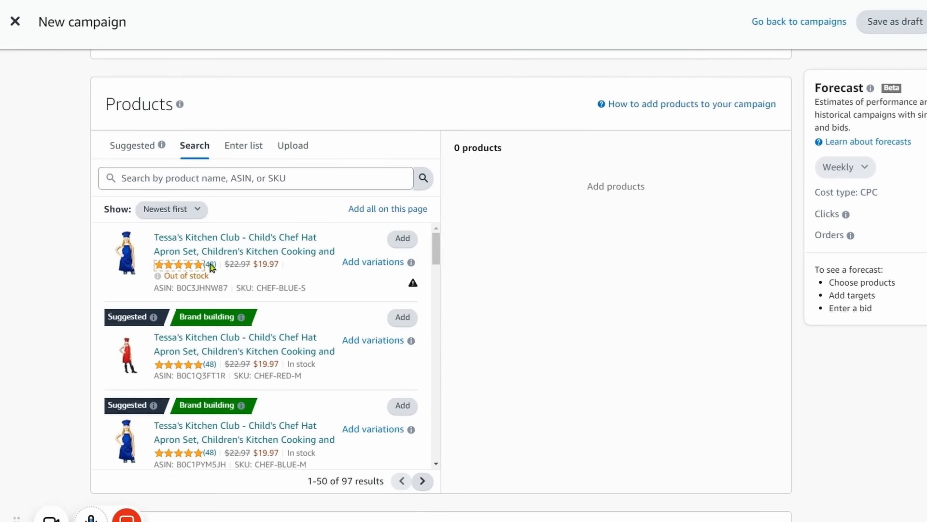
Step: Add the in-stock white chef hat and apron set (SKU CHEF-WHT-M) as the campaign's advertised product
scroll(332, 270, up, 3)
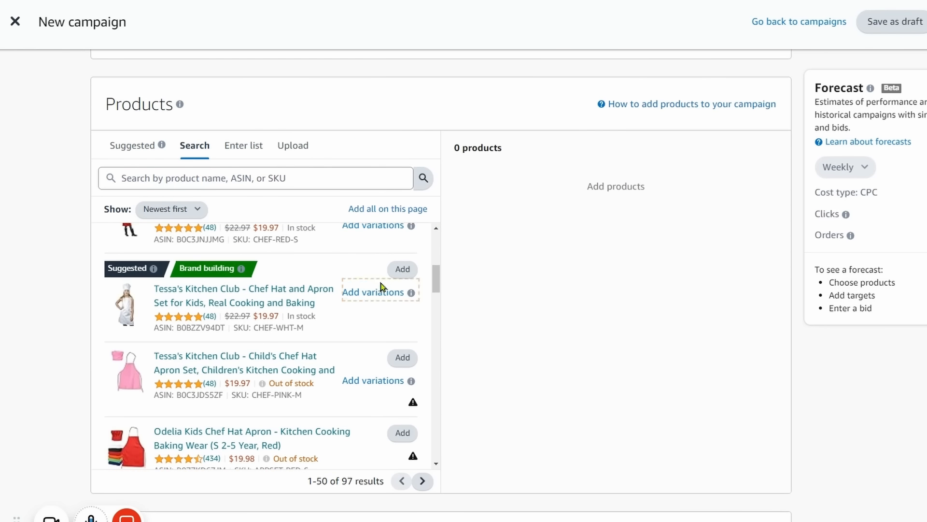
click(402, 269)
scroll(285, 311, down, 5)
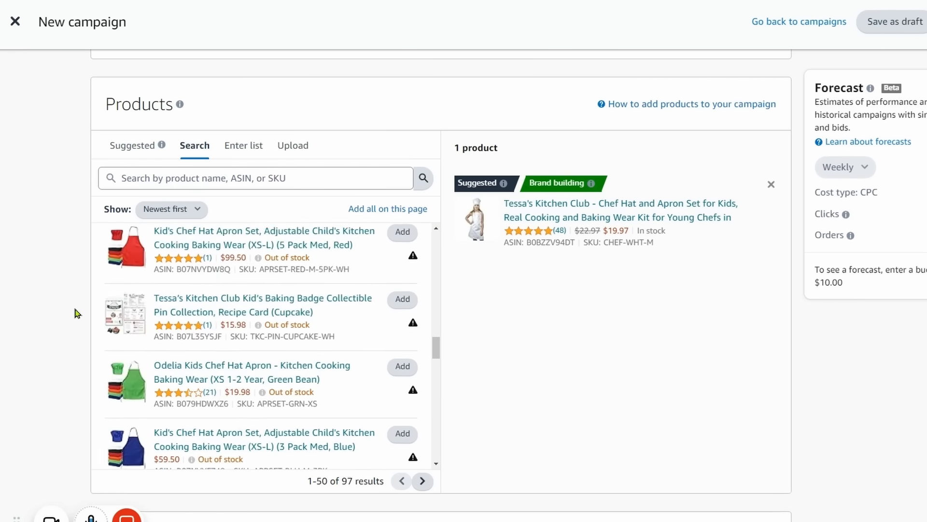
Step: Set the campaign to manual targeting and choose product targeting for its ad group
scroll(15, 314, down, 5)
click(141, 325)
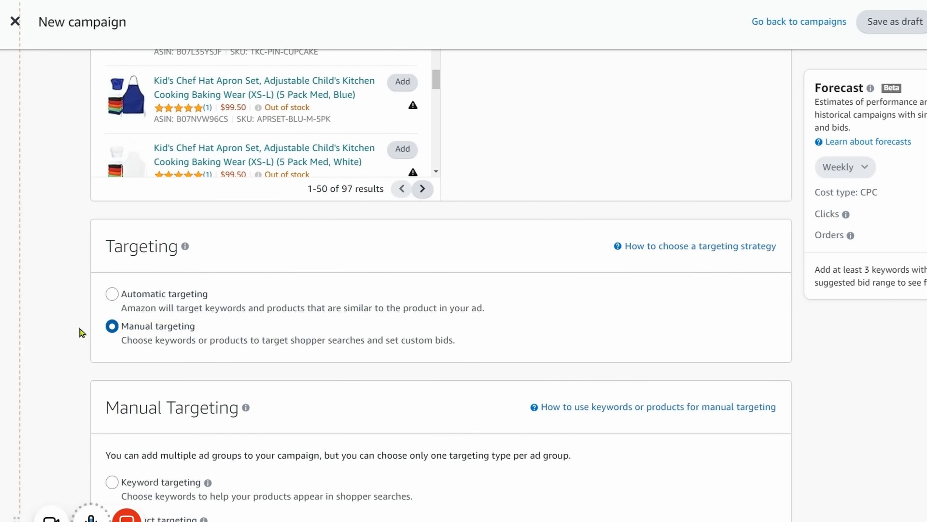
scroll(80, 328, down, 5)
click(148, 288)
scroll(187, 170, down, 5)
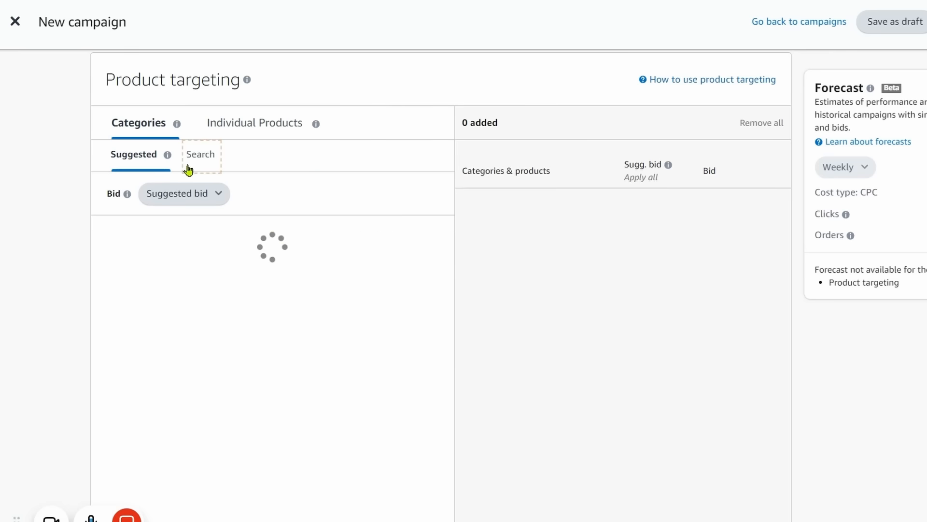
Step: Enter only the ASIN b07msjrvlc, without the OP_B0BZZV94DT_ prefix, in the list of individual products to target
click(240, 124)
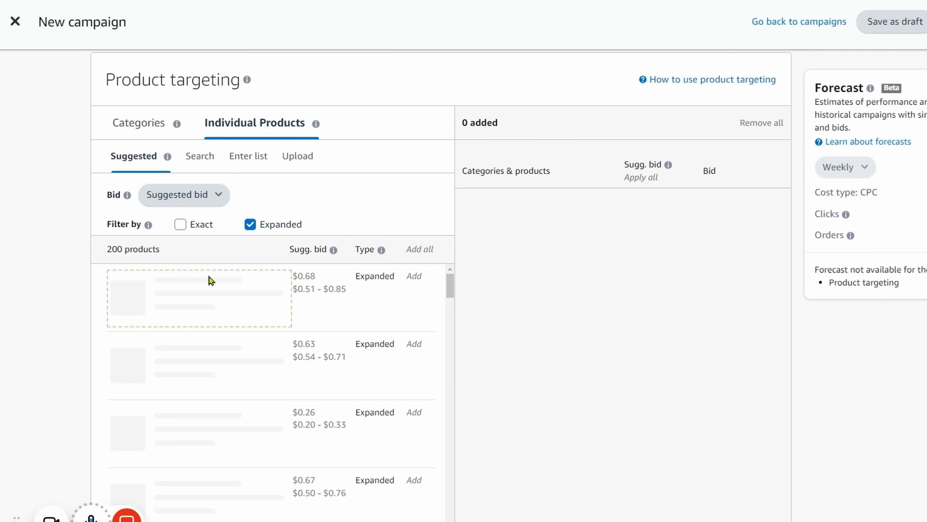
click(199, 156)
click(236, 169)
click(193, 264)
text(OP_B0BZZV94DT_b07msjrvlc)
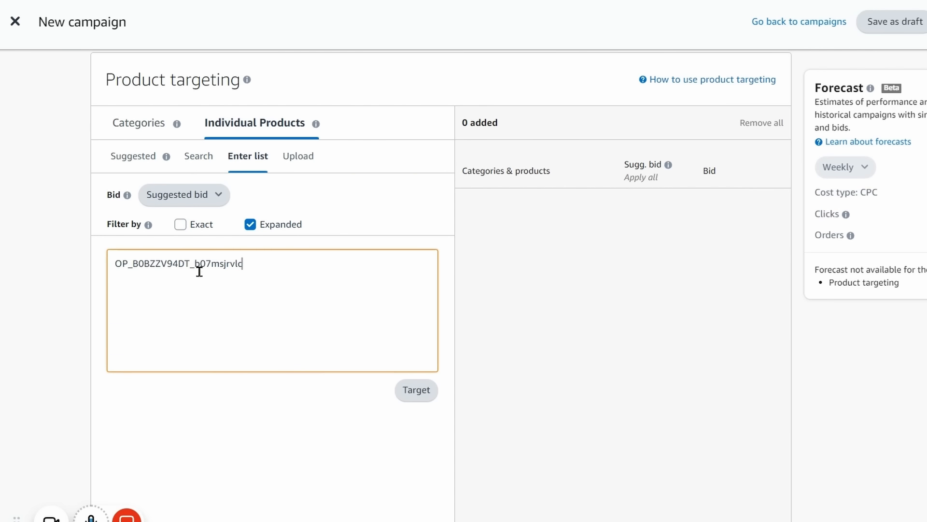
drag(194, 263, 61, 265)
key(BackSpace)
Step: Change the product targeting filter from Expanded to Exact and add the entered ASIN as a target
click(274, 224)
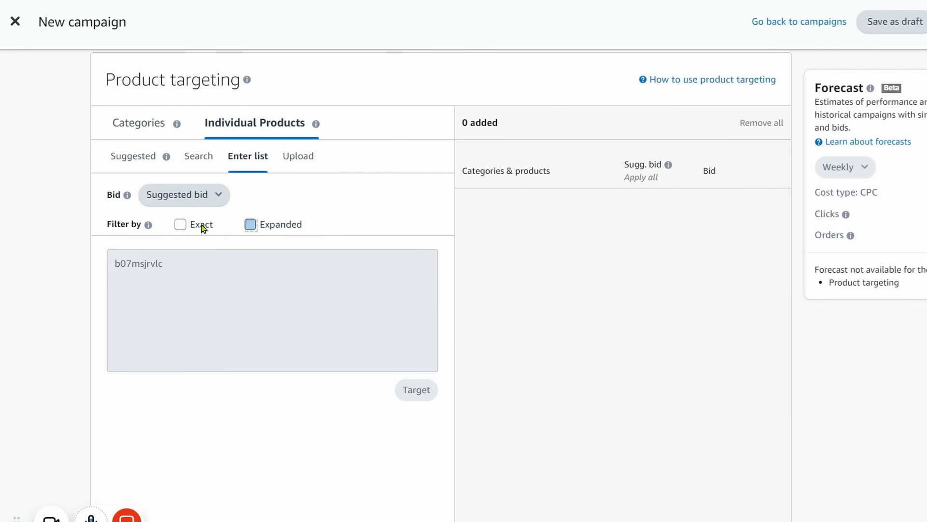
click(180, 225)
click(414, 392)
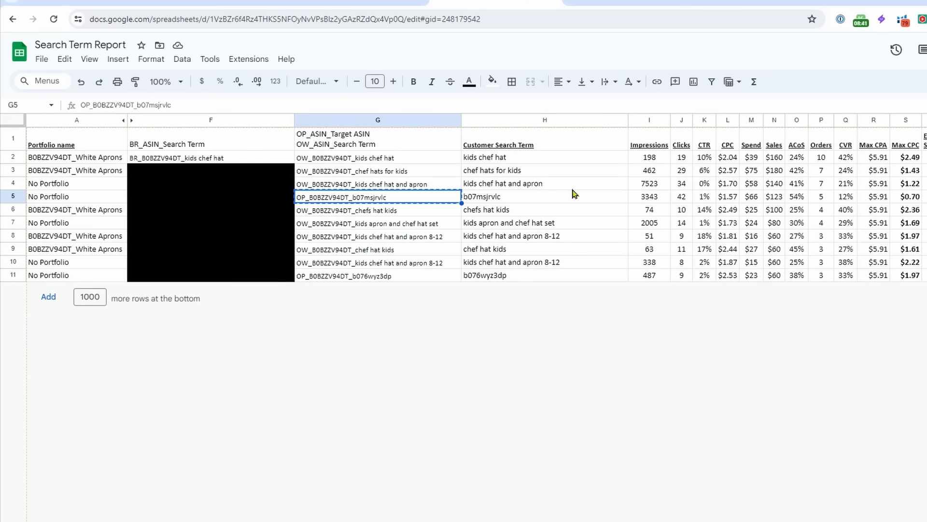
Step: Set the targeted product's bid to $0.70, the Max CPC given for b07msjrvlc in the search term report
key(alt+Tab)
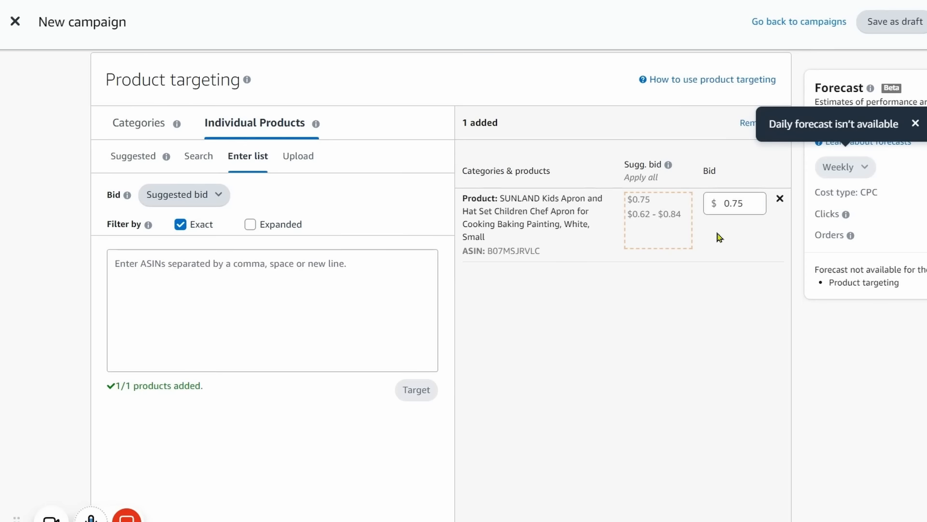
double_click(752, 202)
text(0.70)
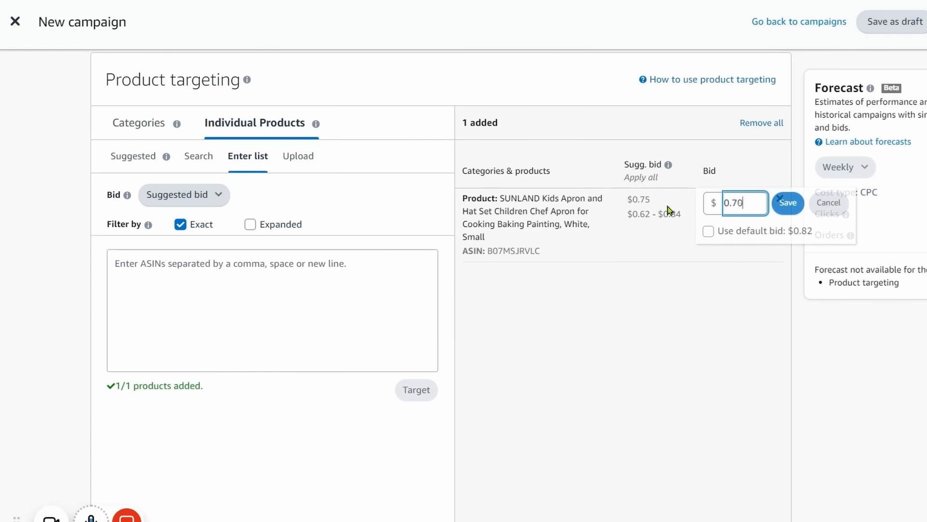
click(787, 203)
Step: Set the product targeting campaign's bidding strategy to Dynamic bids - down only
scroll(193, 311, down, 10)
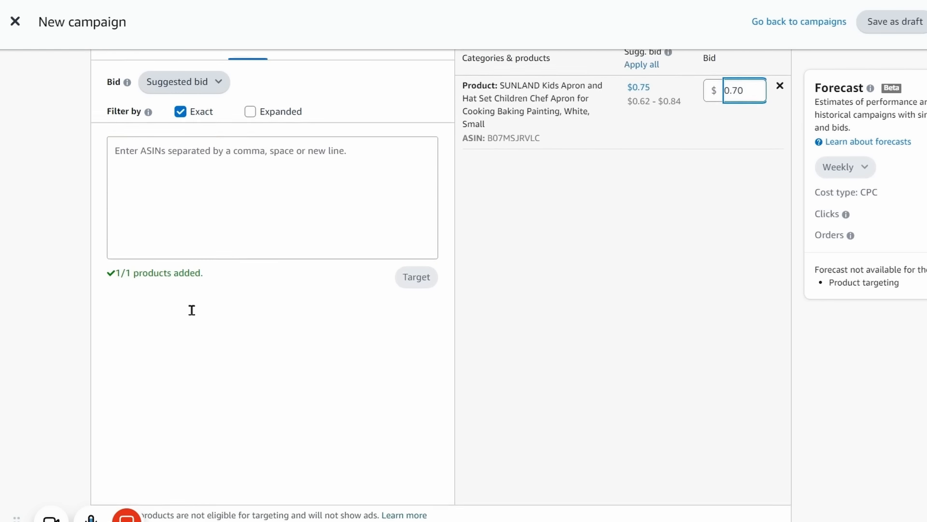
scroll(253, 338, down, 1)
scroll(251, 370, down, 2)
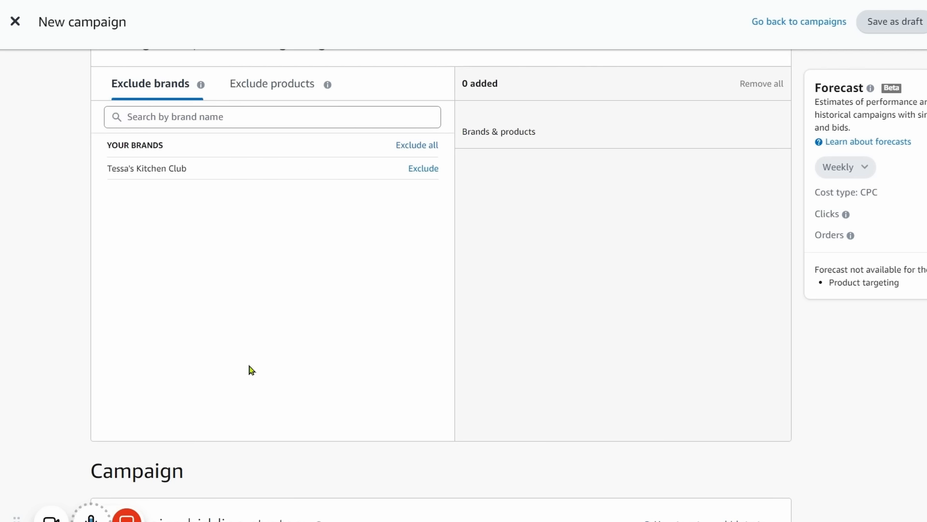
scroll(253, 366, down, 8)
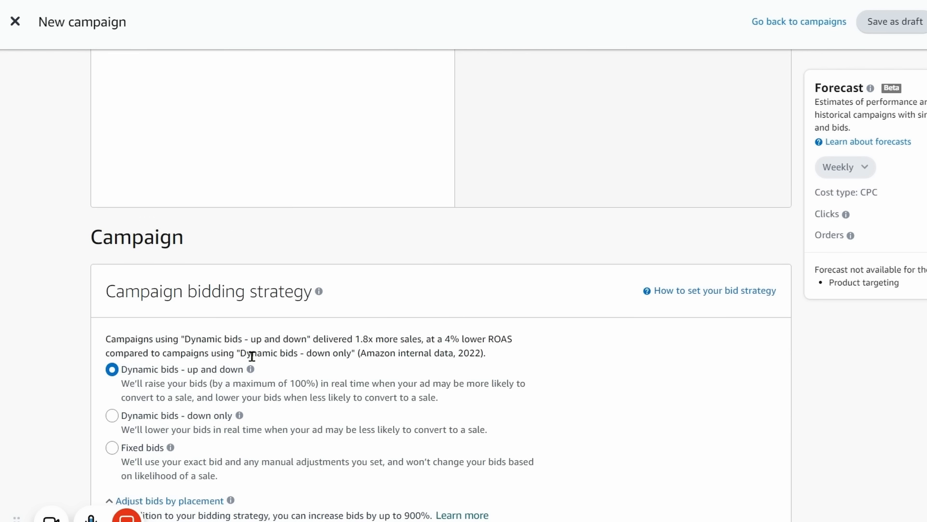
click(353, 318)
Step: Name the campaign OP_B0BZZV94DT_b07msjrvlc and assign it to the B0BZZV94DT_White Aprons portfolio
scroll(354, 322, down, 8)
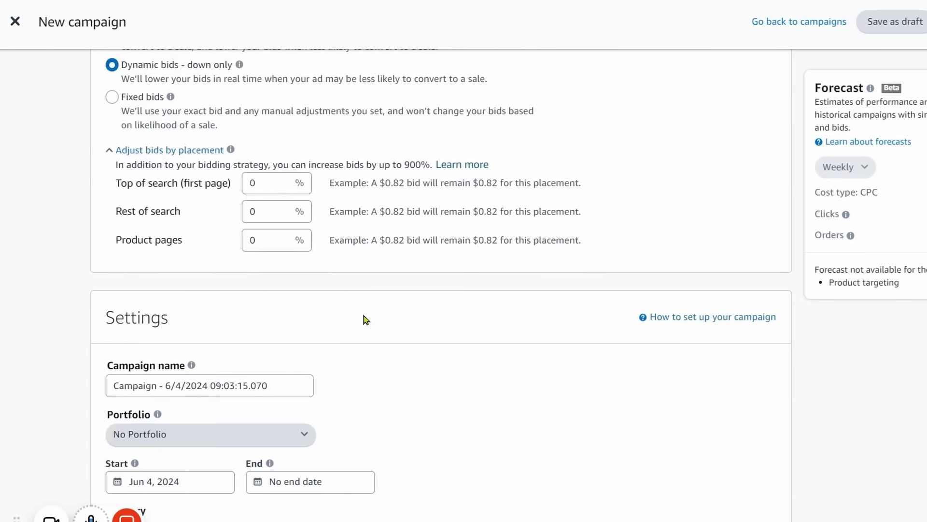
triple_click(273, 267)
text(OP_B0BZZV94DT_b07msjrvlc)
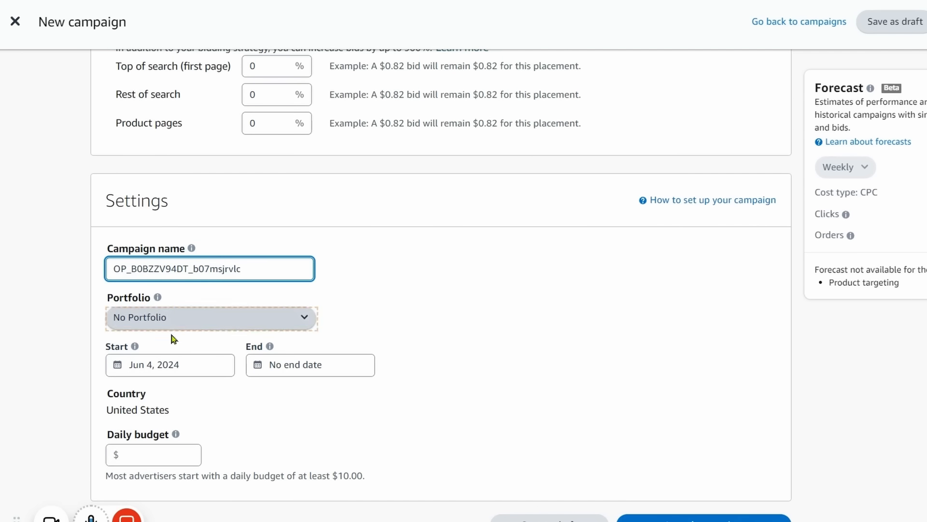
scroll(169, 334, down, 3)
click(163, 213)
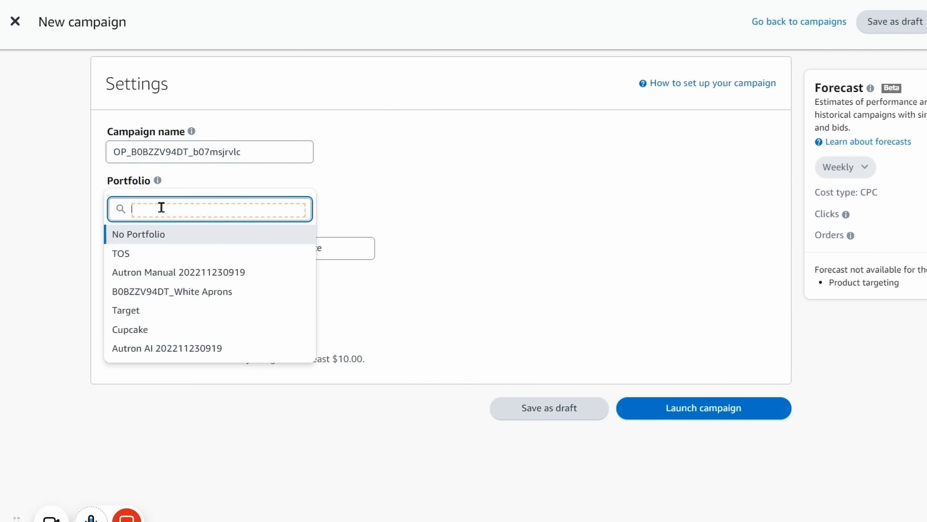
click(167, 292)
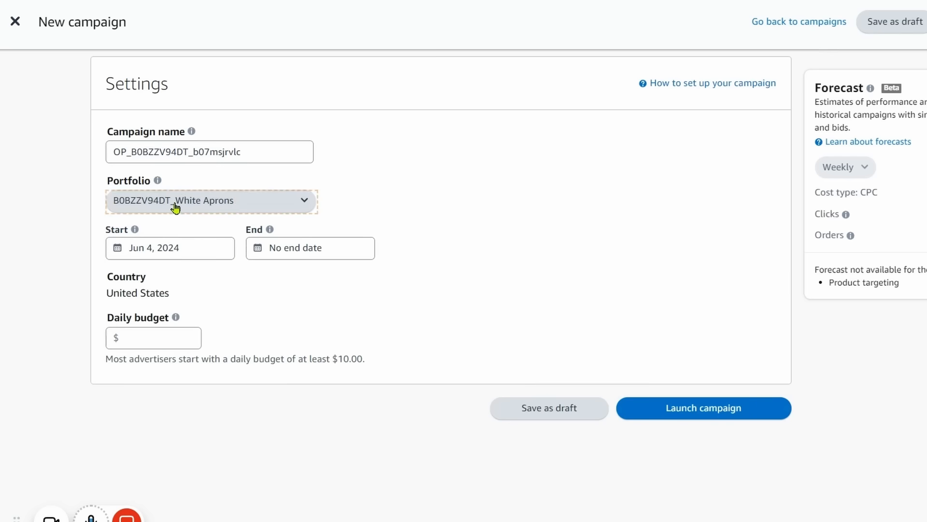
Step: Set the product targeting campaign's daily budget to $5
click(170, 336)
text(5)
click(294, 459)
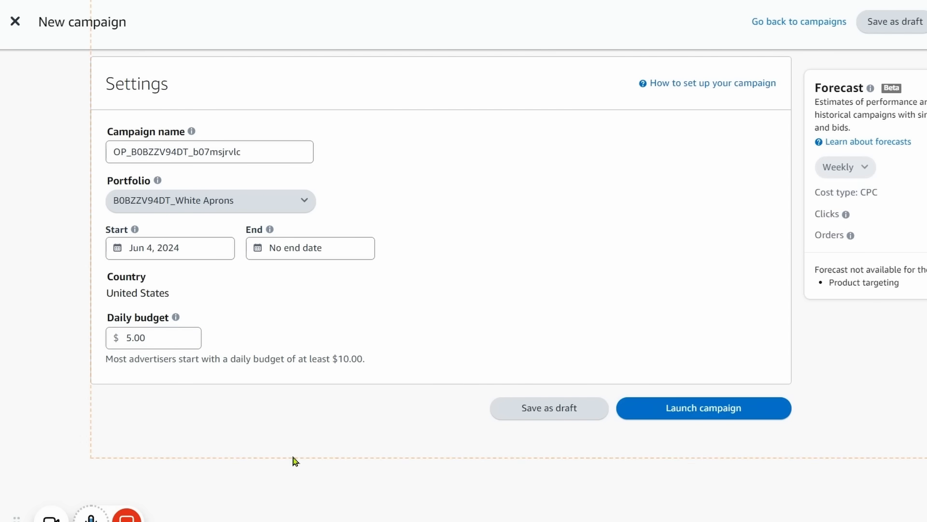
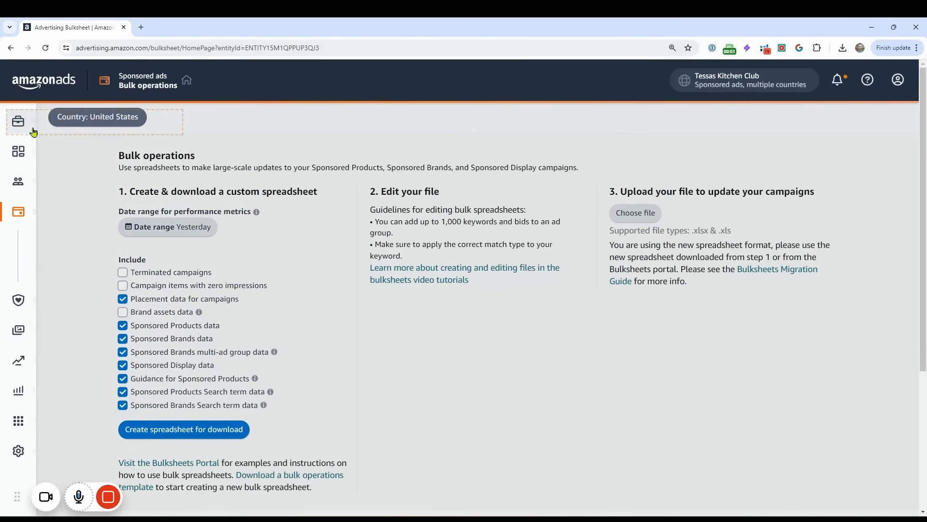
Step: Open Bulk operations for Sponsored ads and set the performance metrics date range to Apr 5, 2024 - Jun 1, 2024
mouse_move(30, 213)
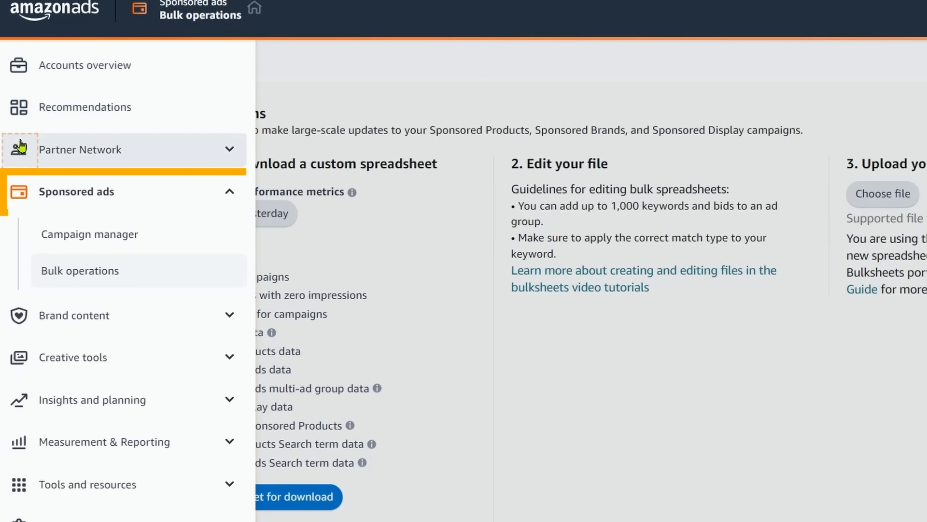
click(90, 277)
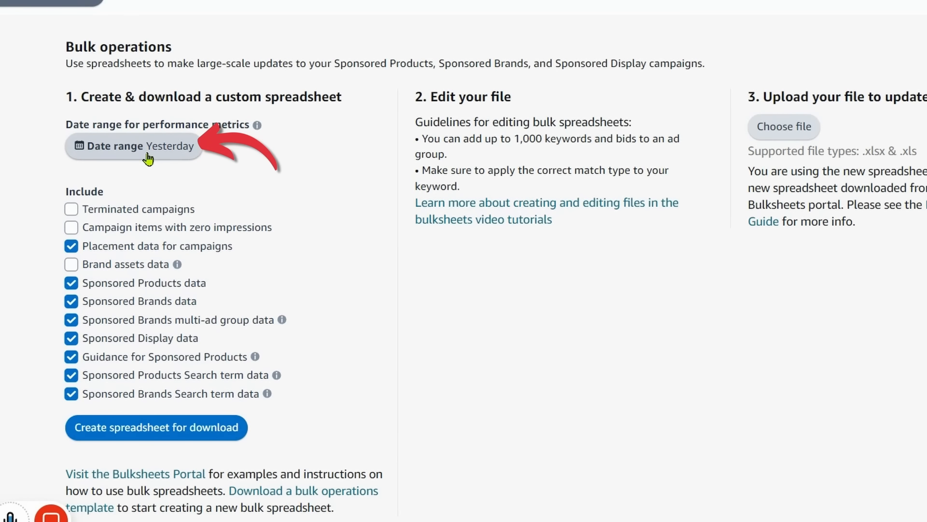
click(148, 158)
click(306, 153)
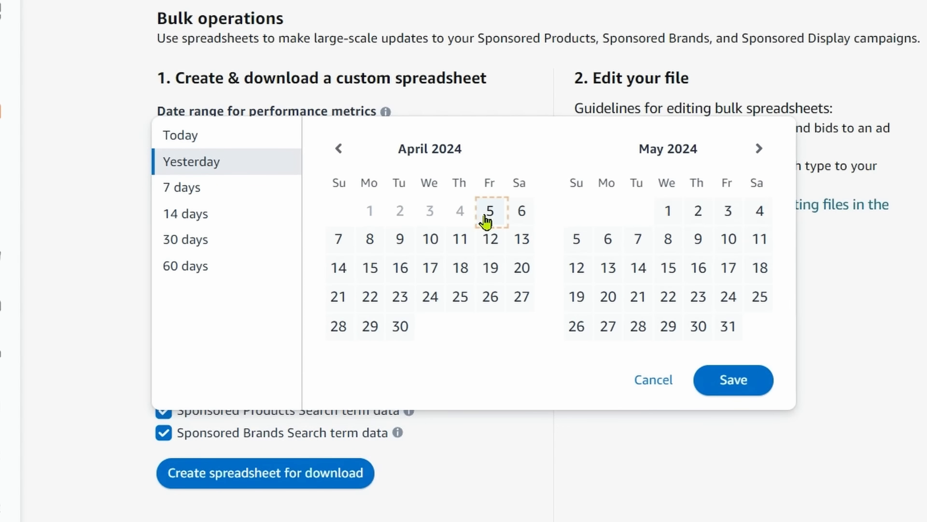
click(760, 149)
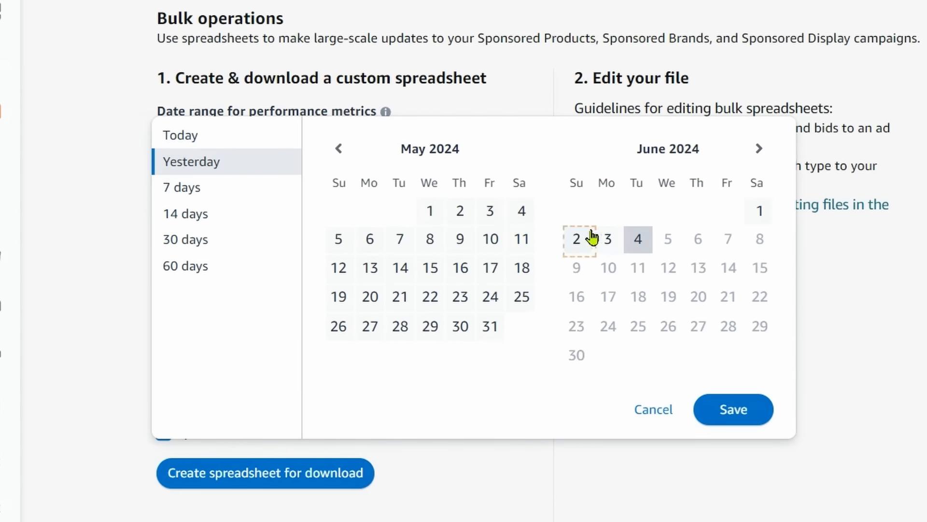
click(632, 237)
click(758, 210)
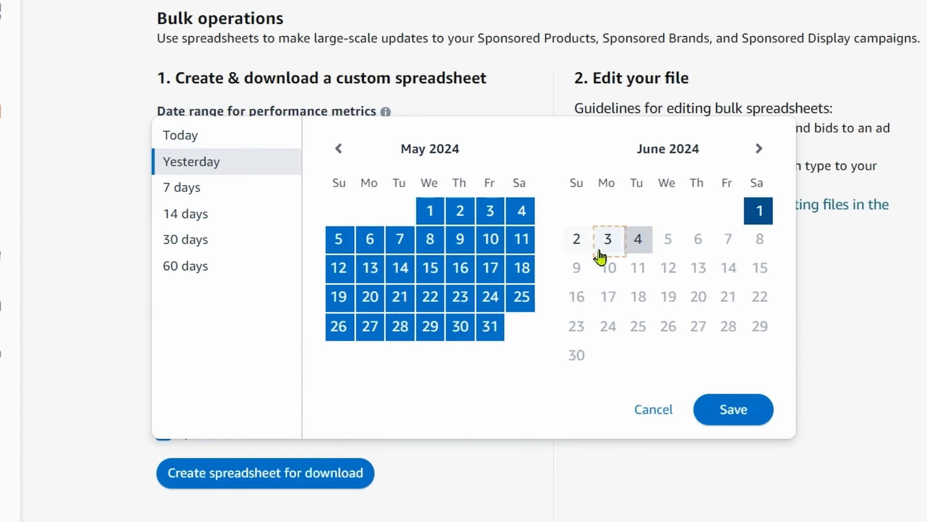
click(733, 411)
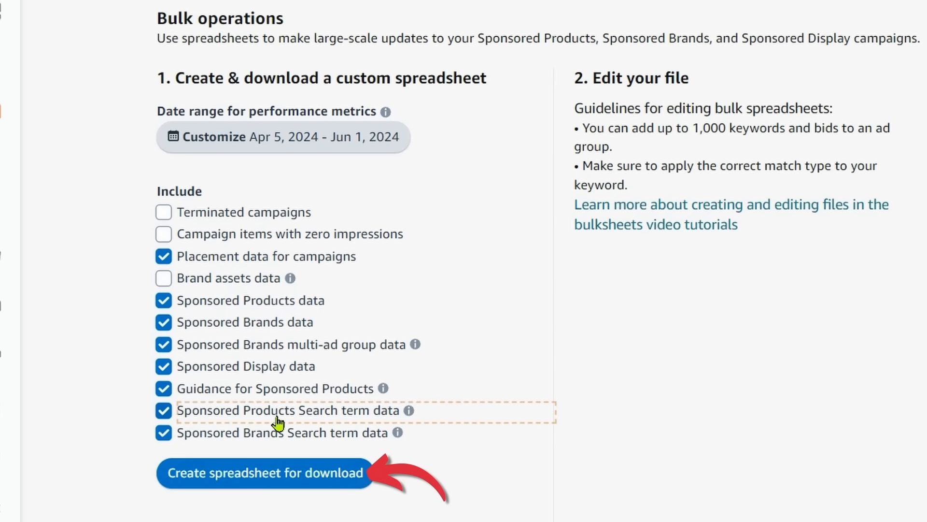
Step: Create the custom bulk spreadsheet for download and refresh the page to update the bulk spreadsheet history
click(294, 473)
click(280, 475)
scroll(362, 412, down, 5)
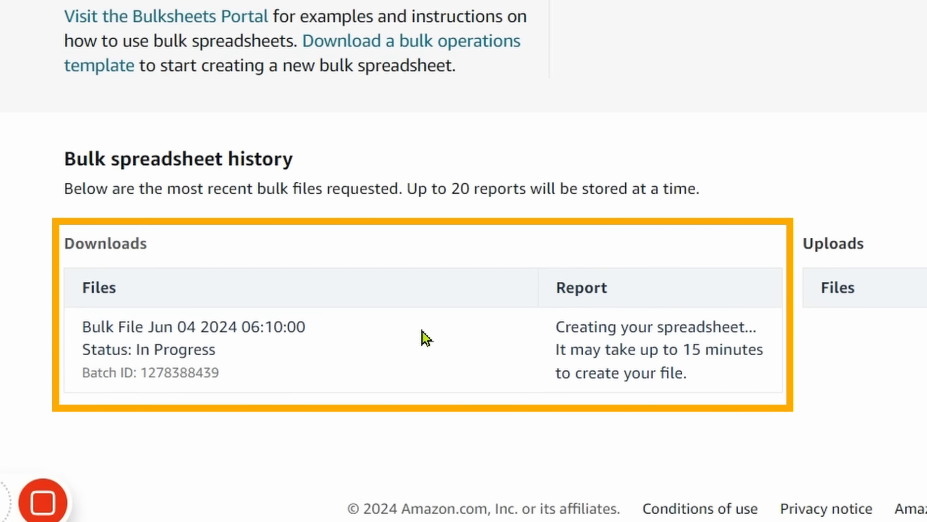
click(45, 48)
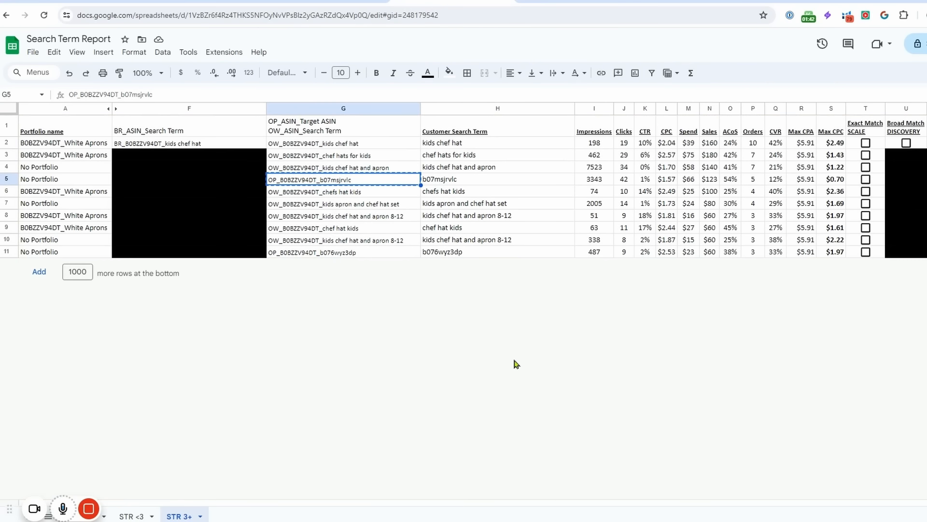
click(32, 51)
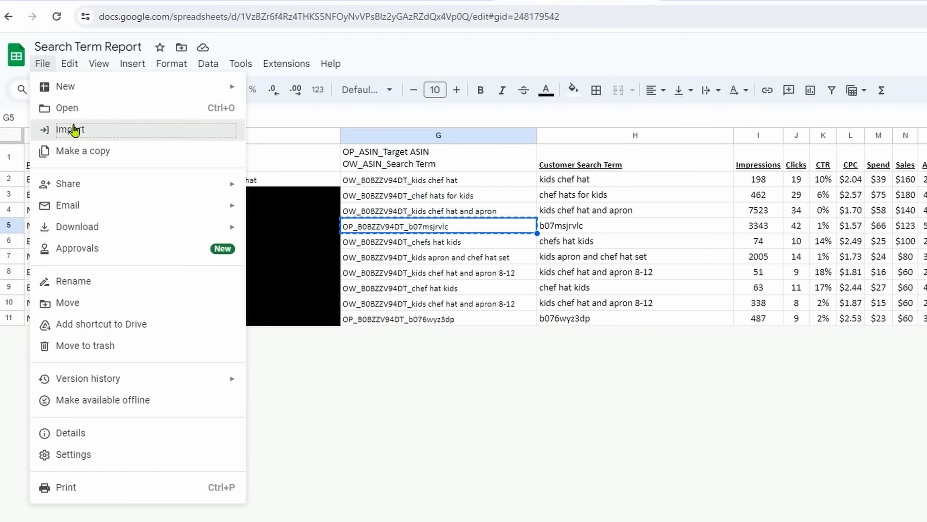
click(73, 130)
click(606, 199)
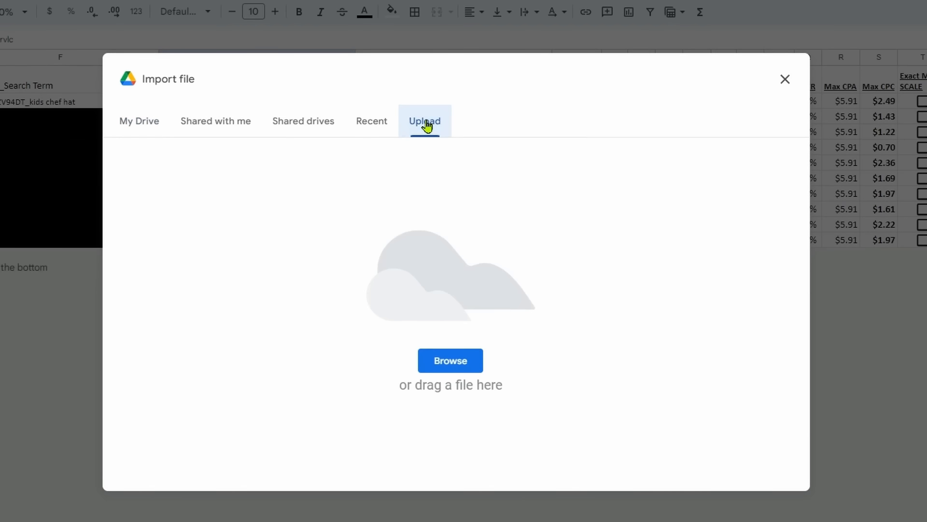
click(449, 363)
double_click(114, 121)
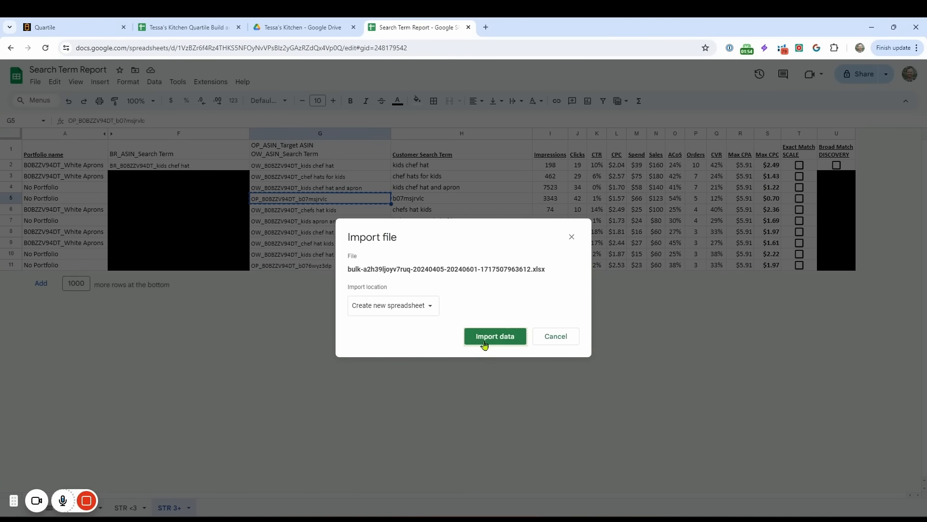
click(485, 344)
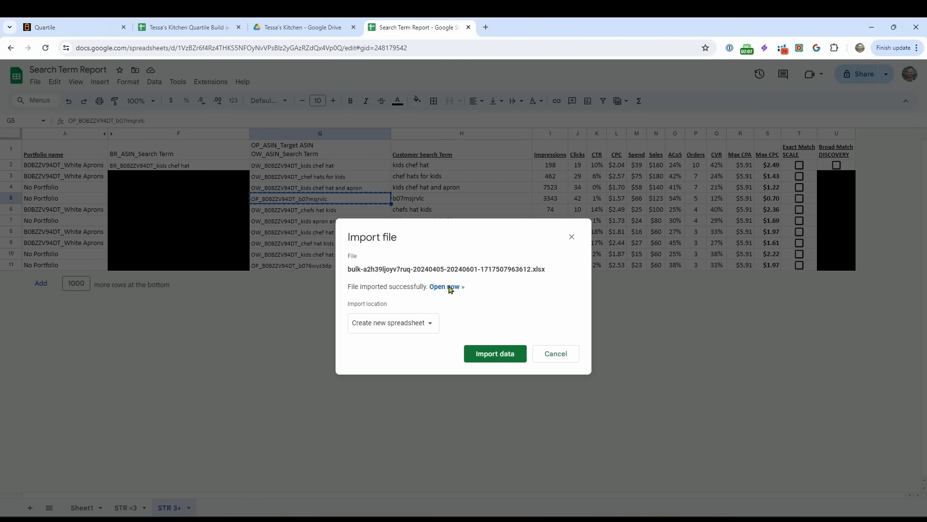
click(449, 288)
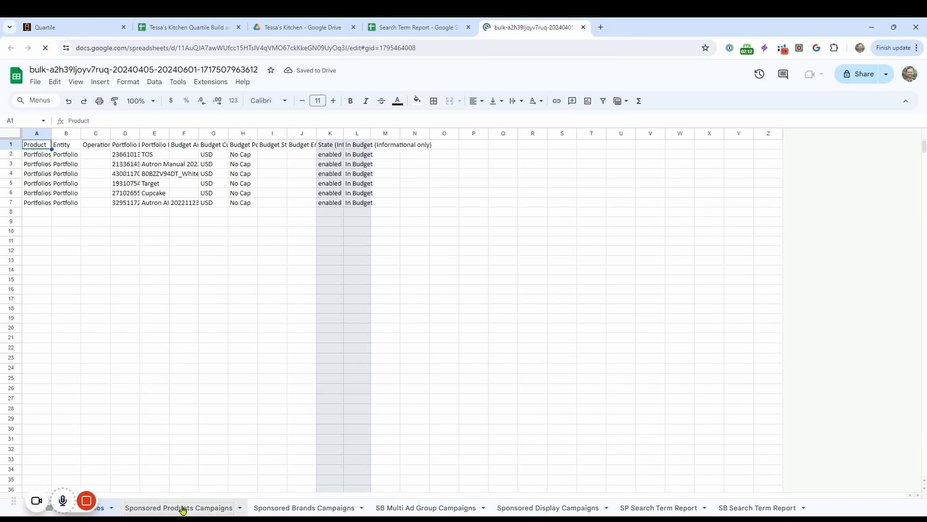
Step: Look through the campaign, ad group and keyword rows of the Sponsored Products Campaigns sheet
click(182, 508)
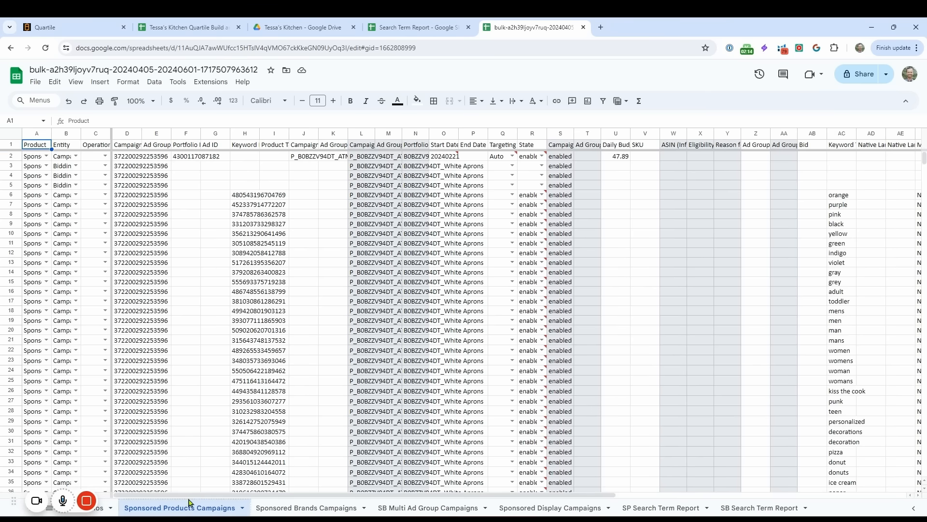
scroll(597, 410, down, 20)
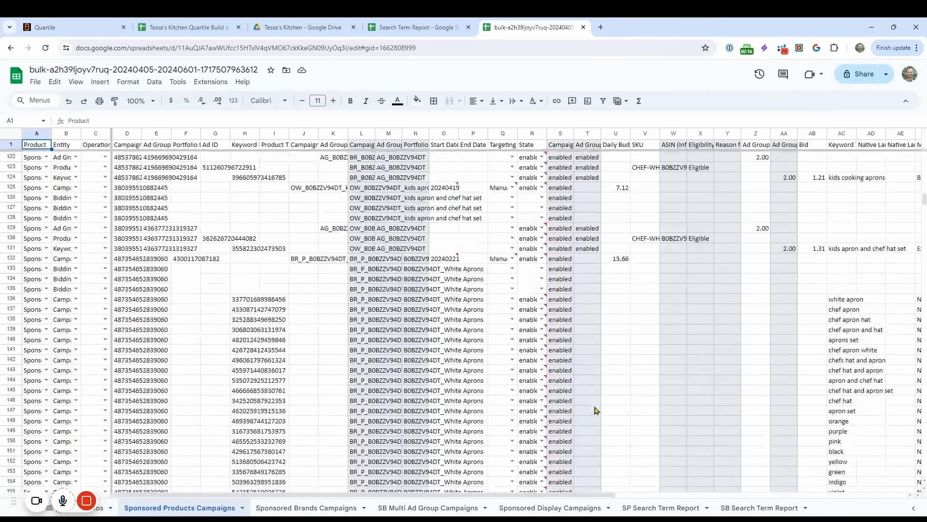
scroll(597, 410, down, 10)
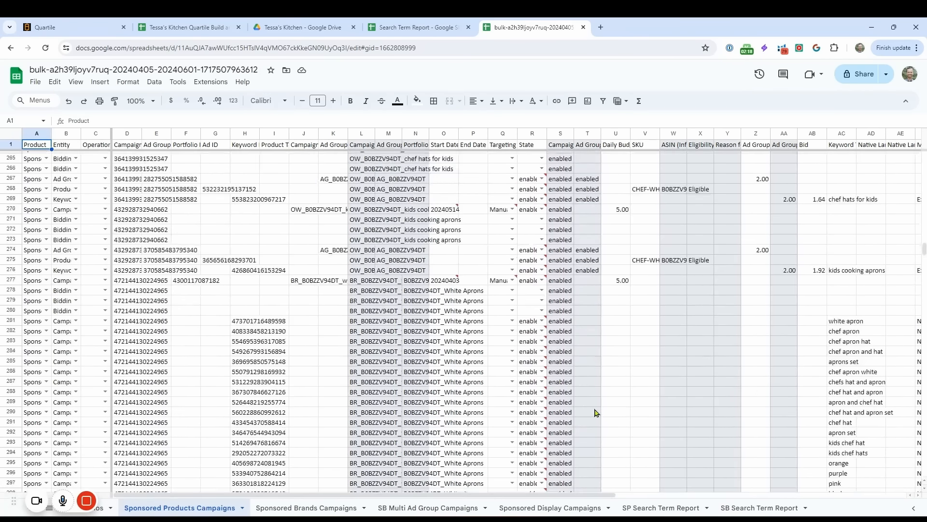
Step: Copy the Sponsored Products Campaigns sheet to a new spreadsheet and open that copy
right_click(178, 508)
mouse_move(245, 273)
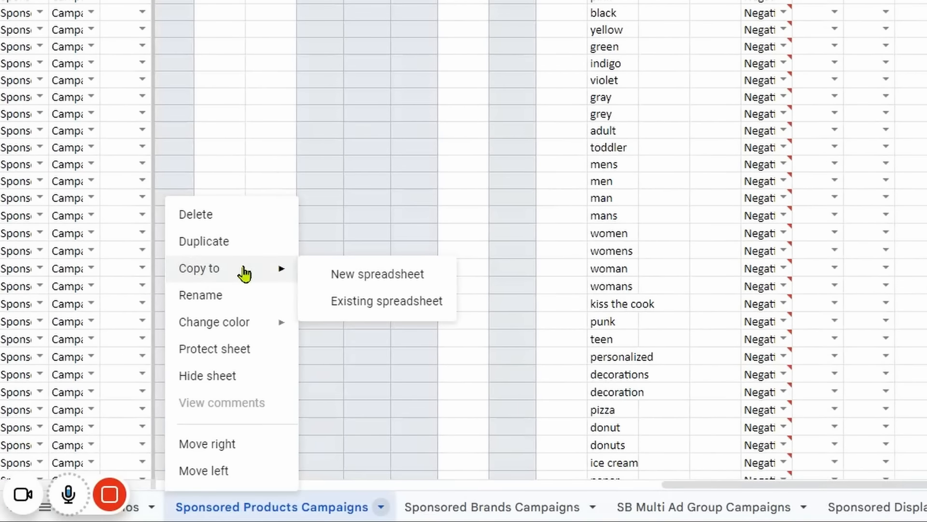
click(344, 274)
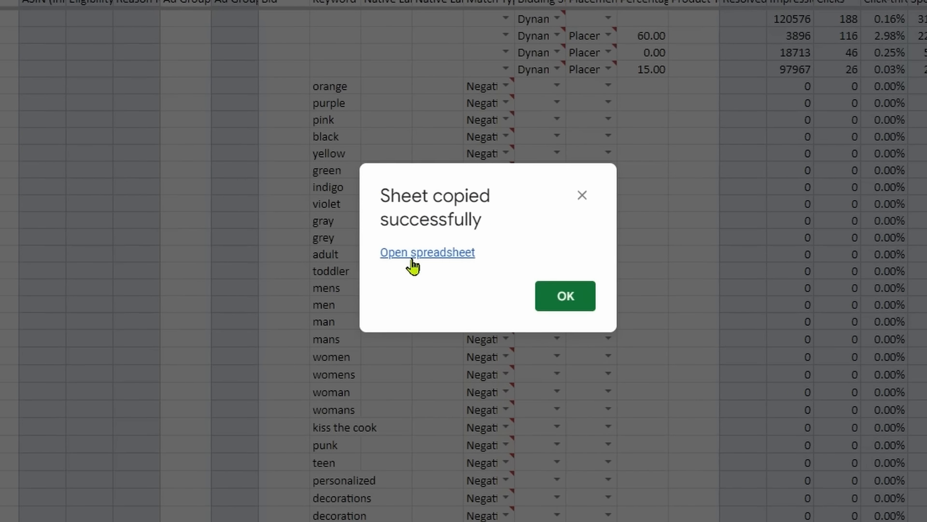
click(411, 259)
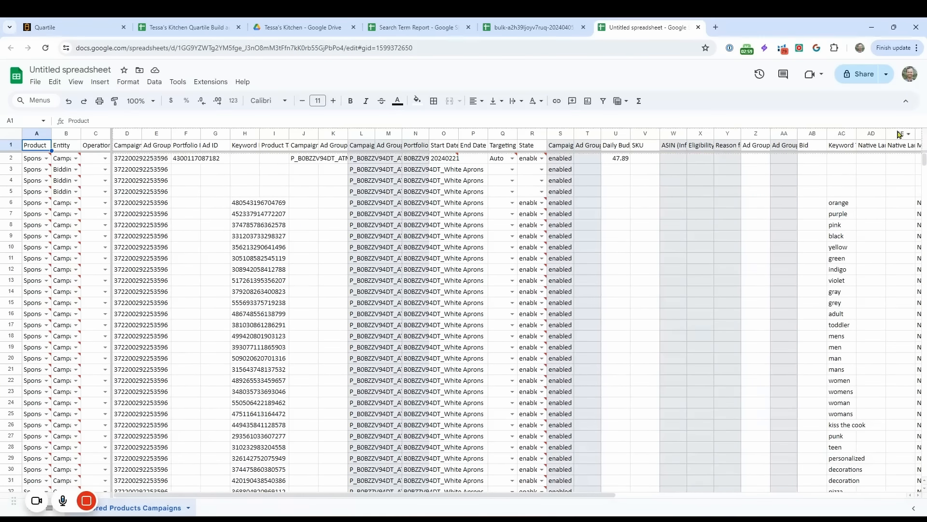
Step: Hide columns A through AE in the copied Sponsored Products Campaigns sheet
drag(901, 134, 33, 207)
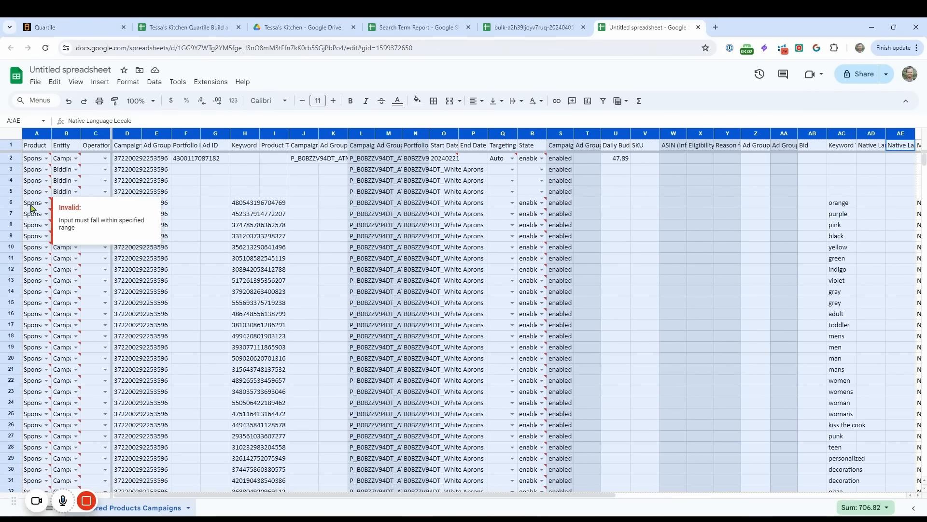
right_click(241, 206)
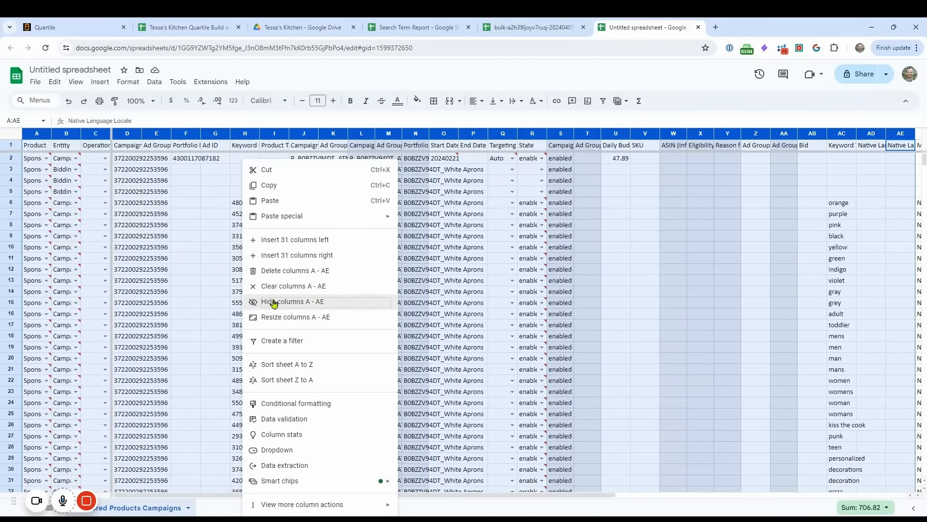
click(280, 301)
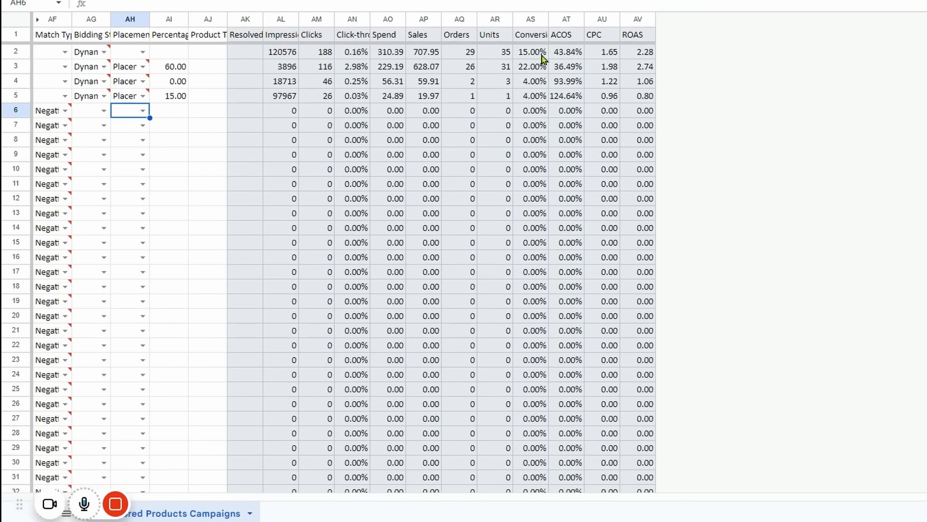
Step: Insert three blank columns after the ROAS column
drag(631, 24, 569, 19)
right_click(626, 51)
click(679, 178)
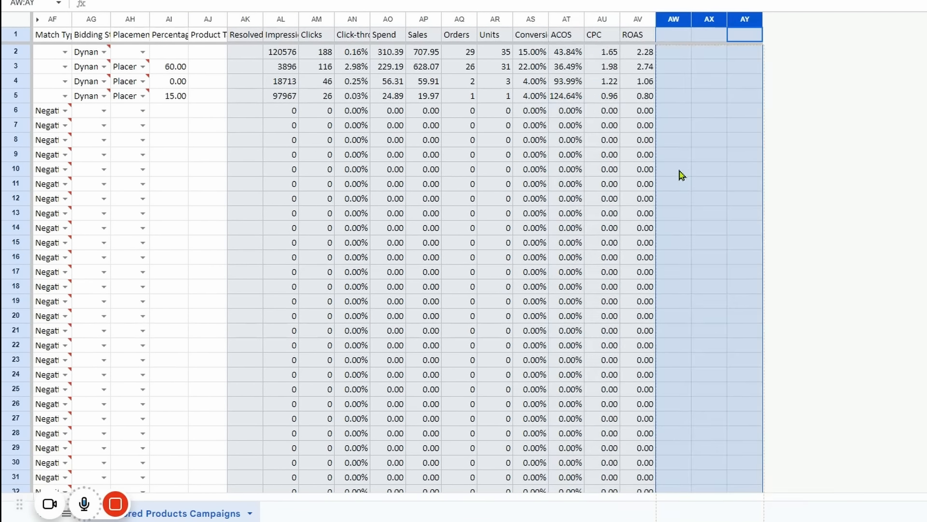
Step: Label the first two new columns Max CPA and Max CPC in row 1 and fit their widths
click(667, 35)
text(Max)
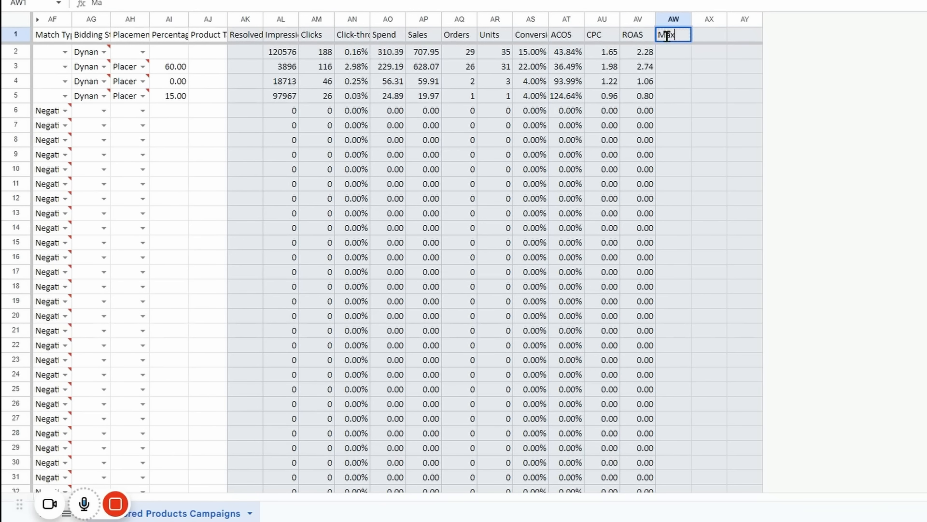
text( CPA)
key(Tab)
text(M)
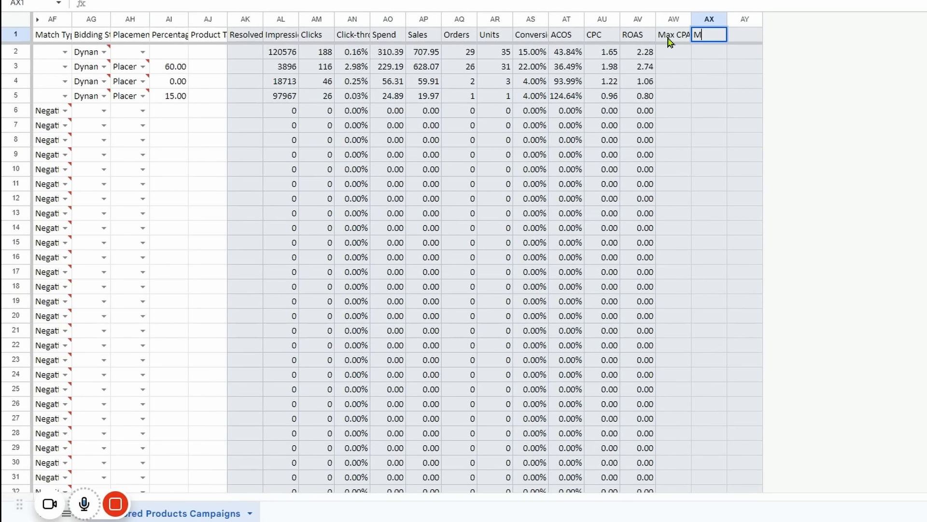
text(ax CPC)
key(Return)
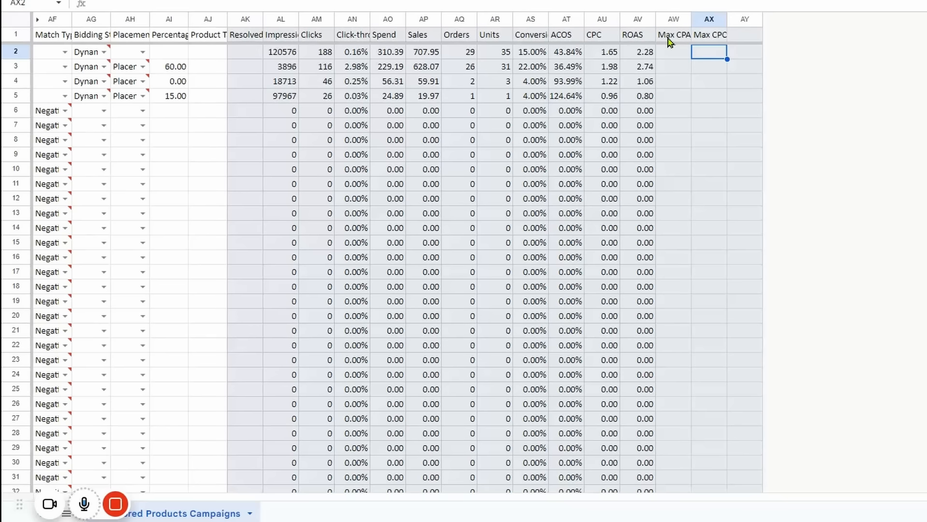
double_click(692, 20)
double_click(729, 20)
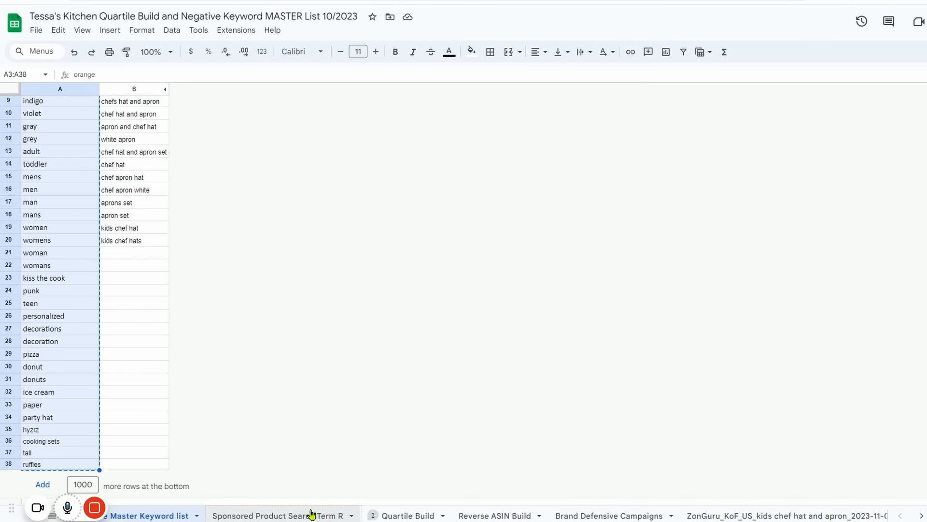
Step: Look up the Max CPA in the Quartile Build workbook's Sponsored Product Search Term sheet and enter 5.91 in AW2 of the copied sheet
click(313, 515)
click(418, 516)
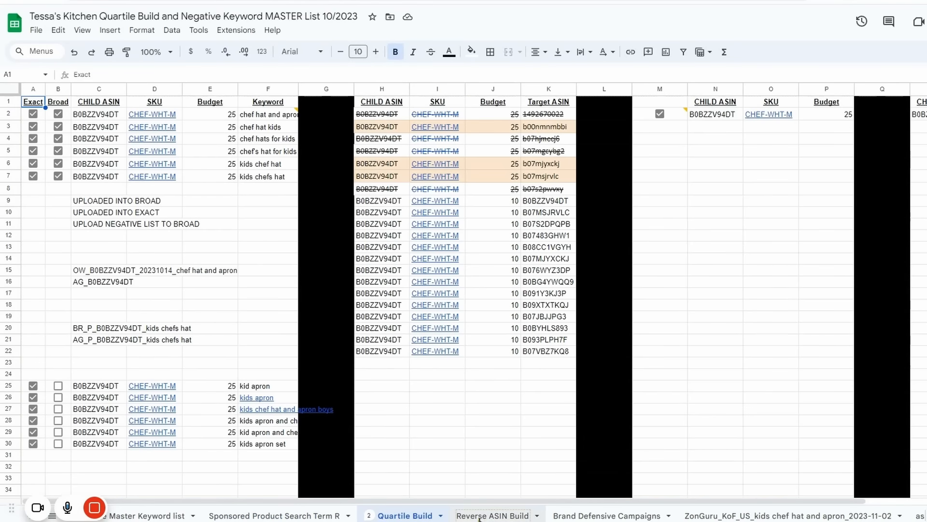
click(493, 517)
click(320, 516)
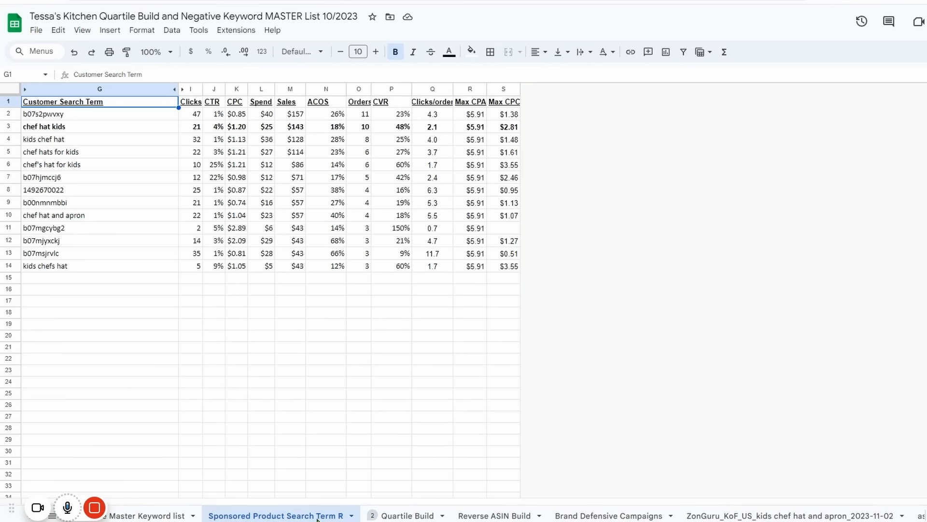
click(474, 116)
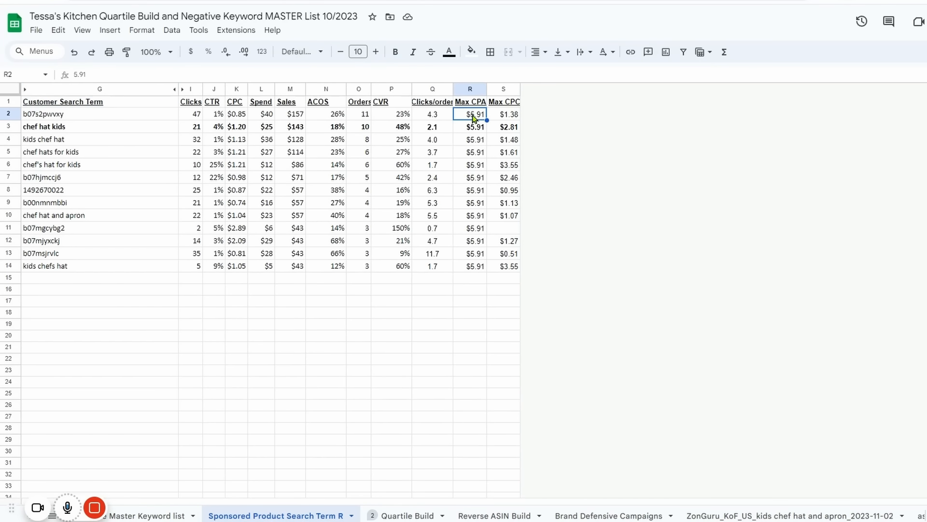
click(630, 1)
click(578, 123)
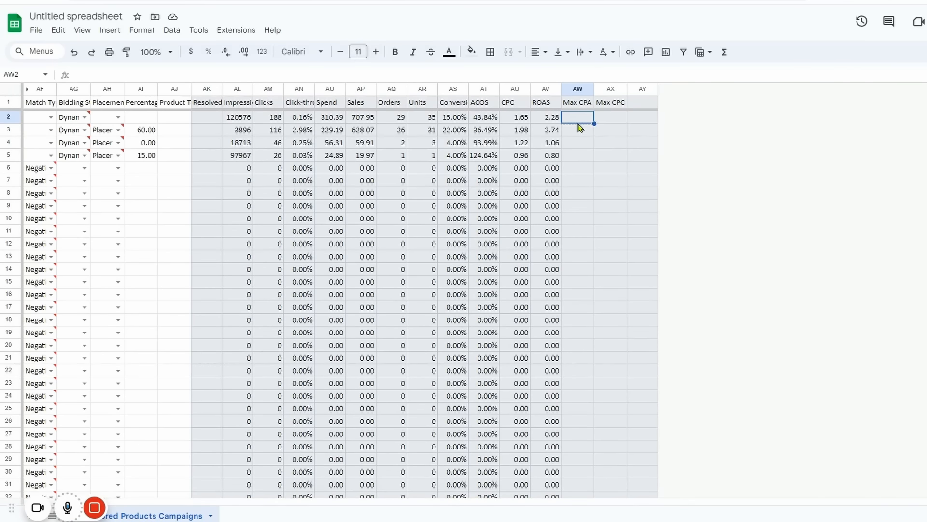
text(5.91)
key(Return)
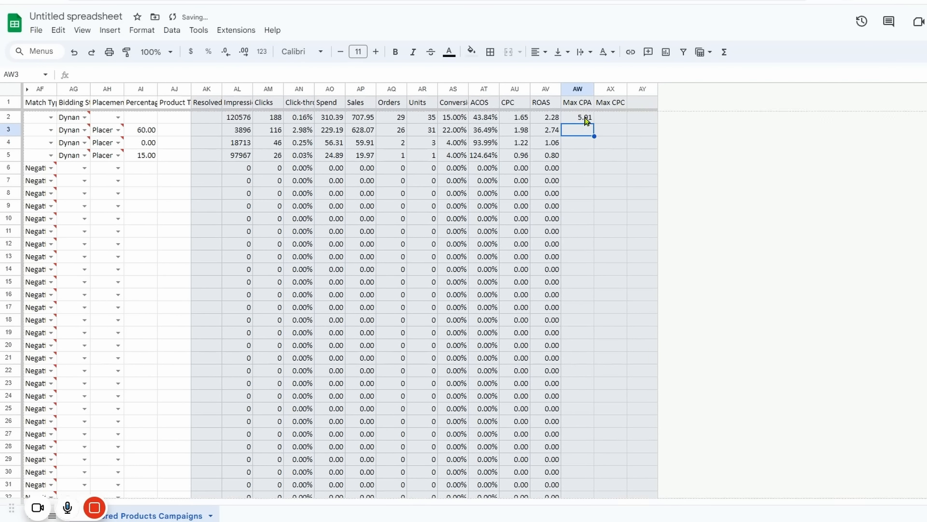
Step: Fill the 5.91 value down the Max CPA column to the last row
click(583, 119)
drag(593, 124, 585, 498)
scroll(584, 289, up, 7)
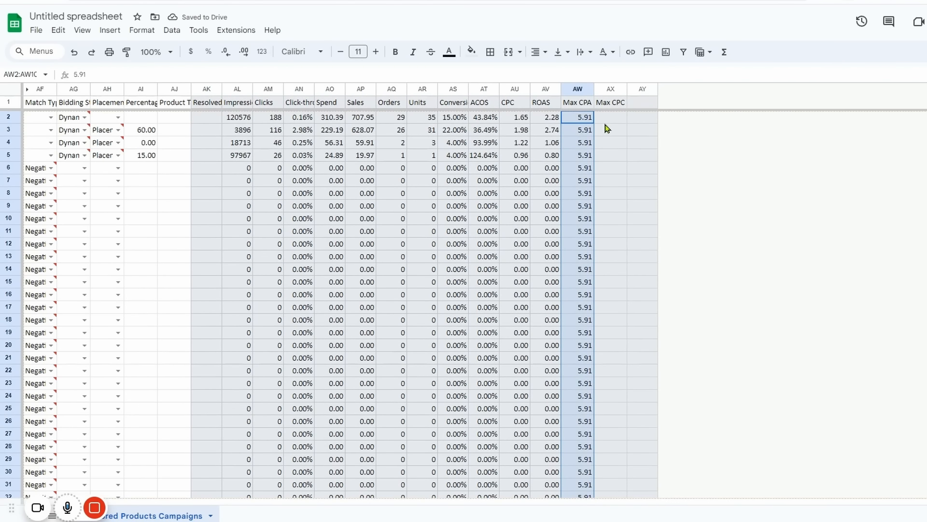
Step: Calculate Max CPC in AX2 with =SUM(AW2*AS2) and autofill the formula down the column
click(604, 120)
click(712, 50)
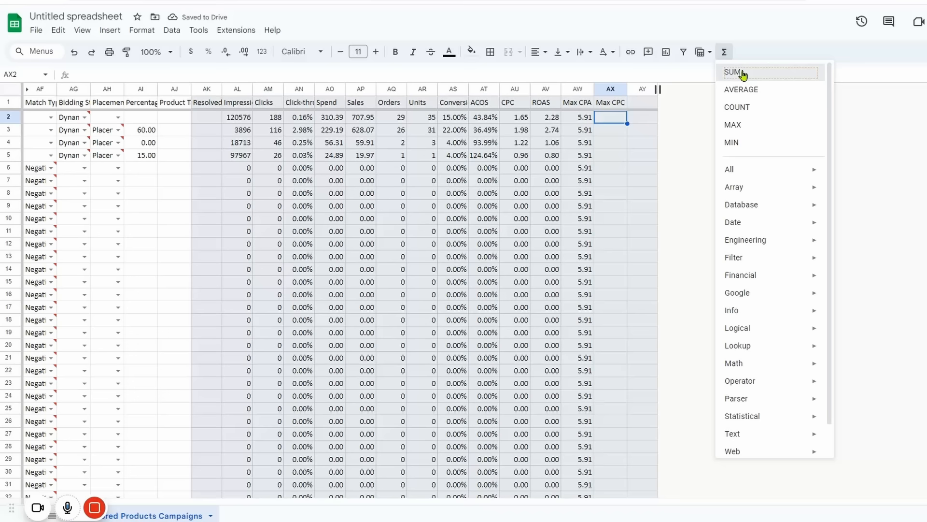
click(738, 71)
click(581, 121)
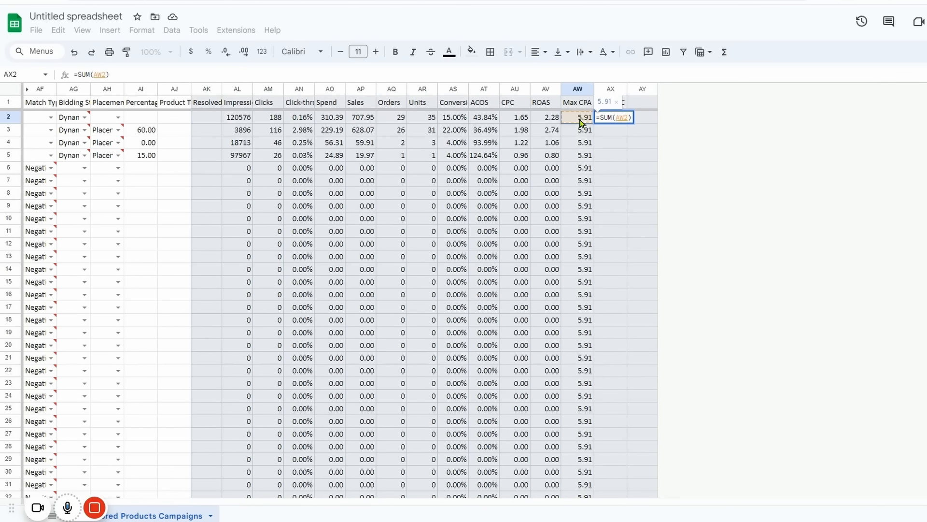
text(*)
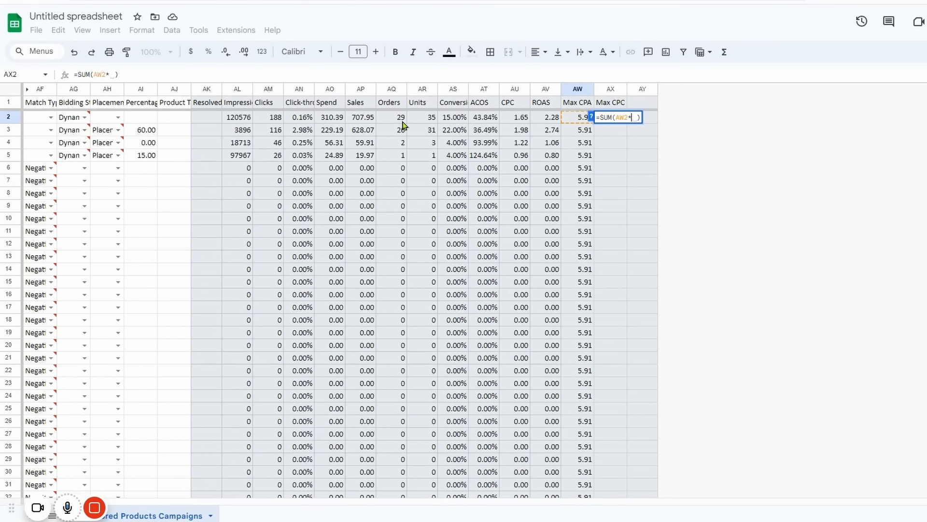
click(450, 120)
key(Return)
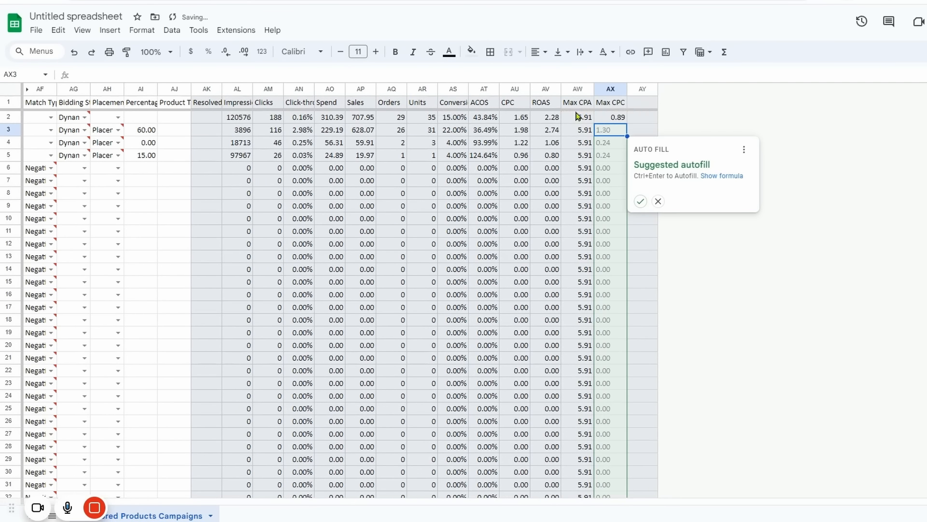
click(640, 201)
click(612, 119)
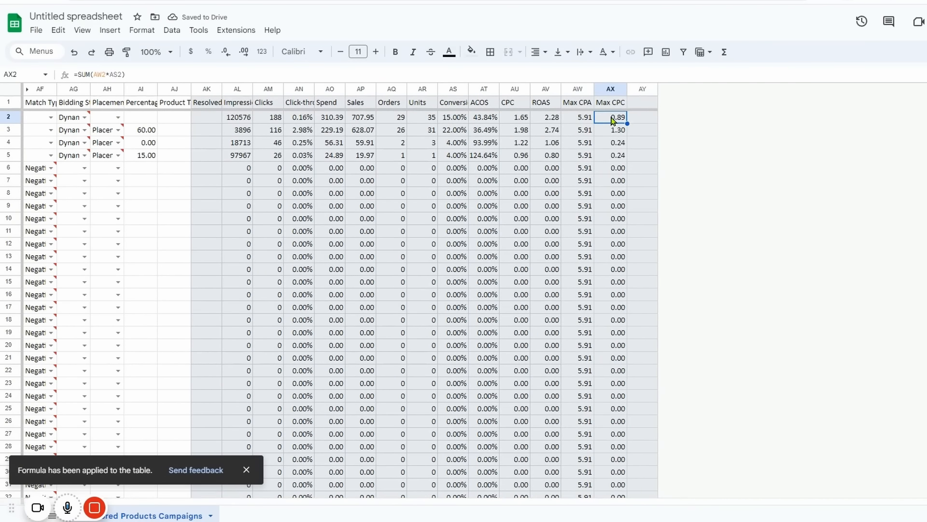
drag(612, 120, 613, 129)
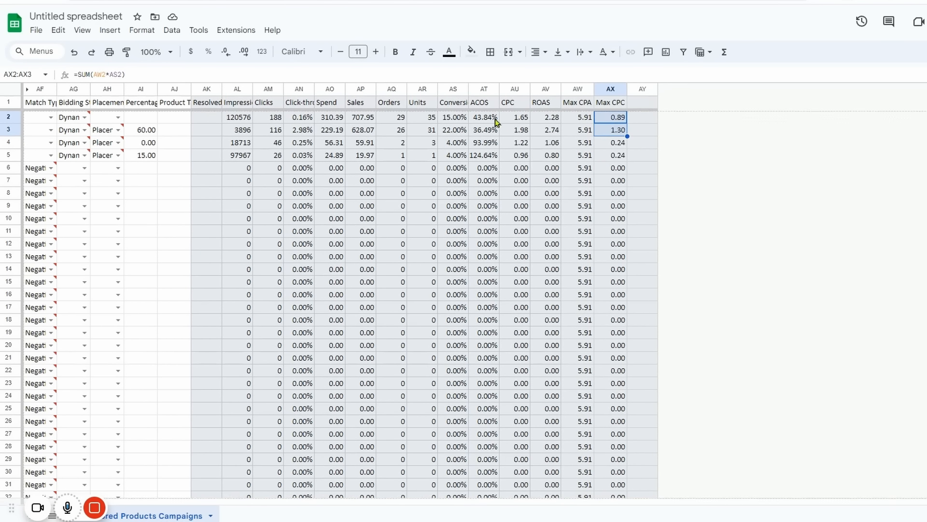
Step: Copy the Max CPC results and paste them as values only over the CPC column of the bulk workbook, starting at AU2
mouse_move(89, 120)
drag(610, 119, 627, 500)
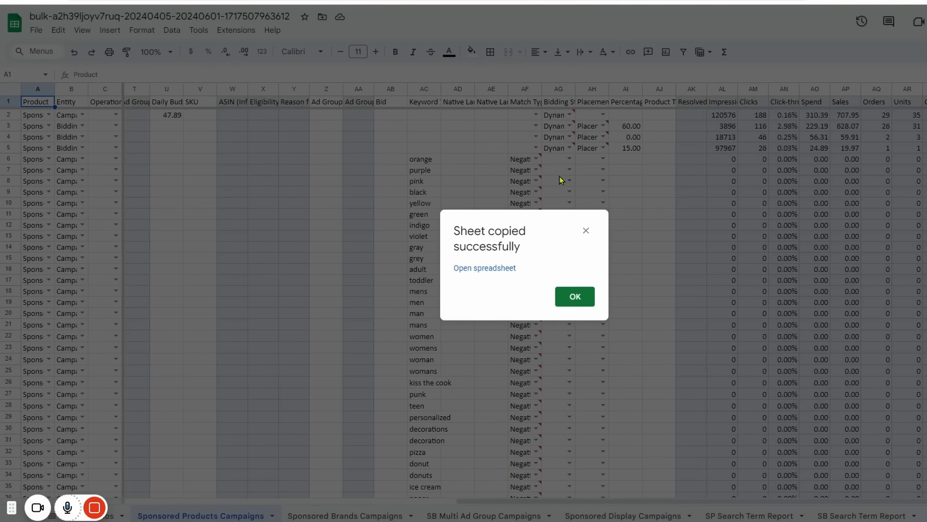
click(574, 296)
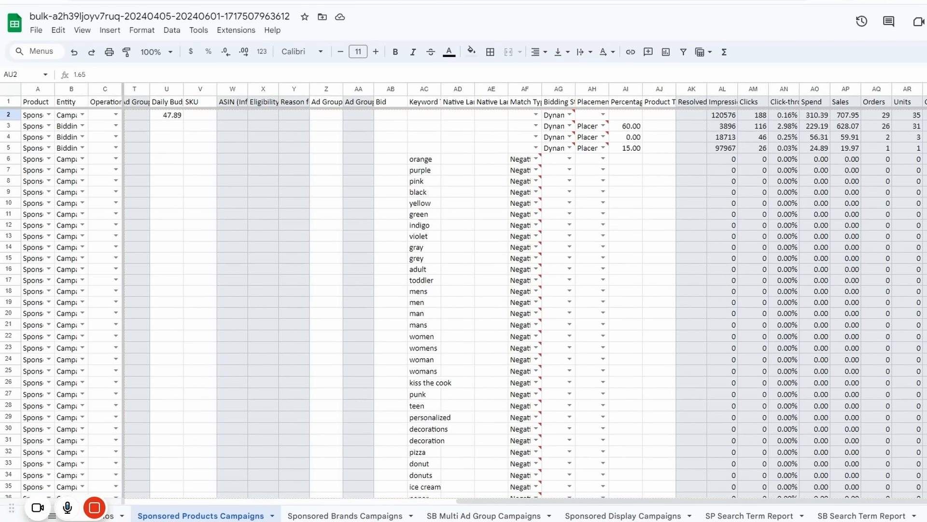
right_click(876, 38)
mouse_move(776, 121)
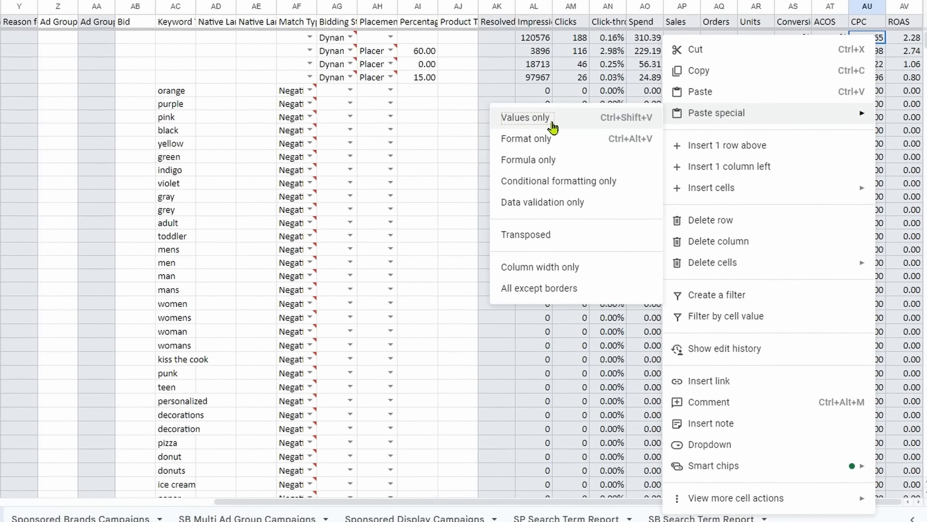
click(525, 117)
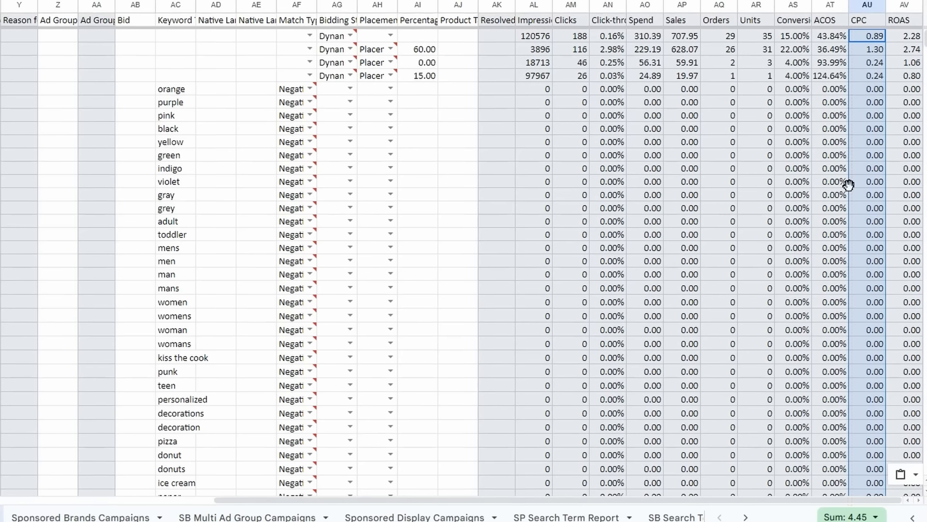
Step: Review the pasted CPC values down the sheet and download the bulk workbook as a Microsoft Excel (.xlsx) file
scroll(849, 184, down, 15)
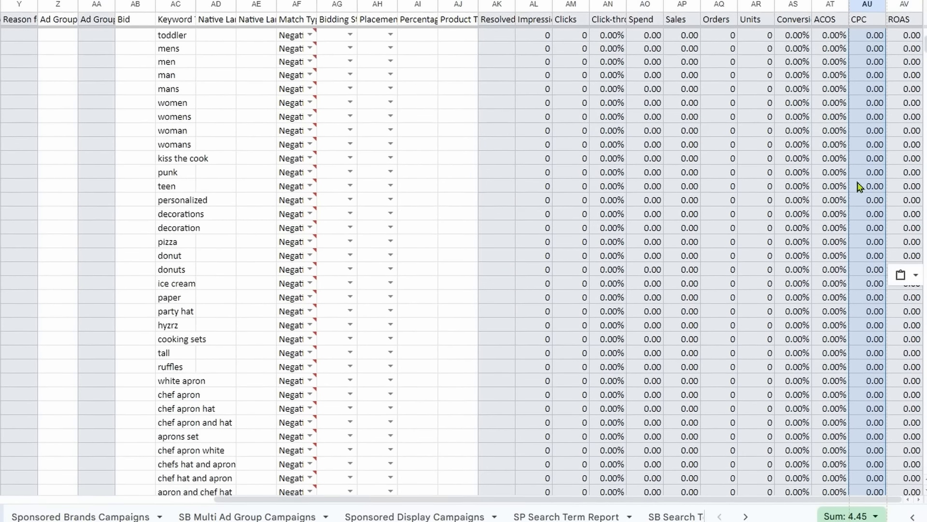
scroll(865, 182, up, 5)
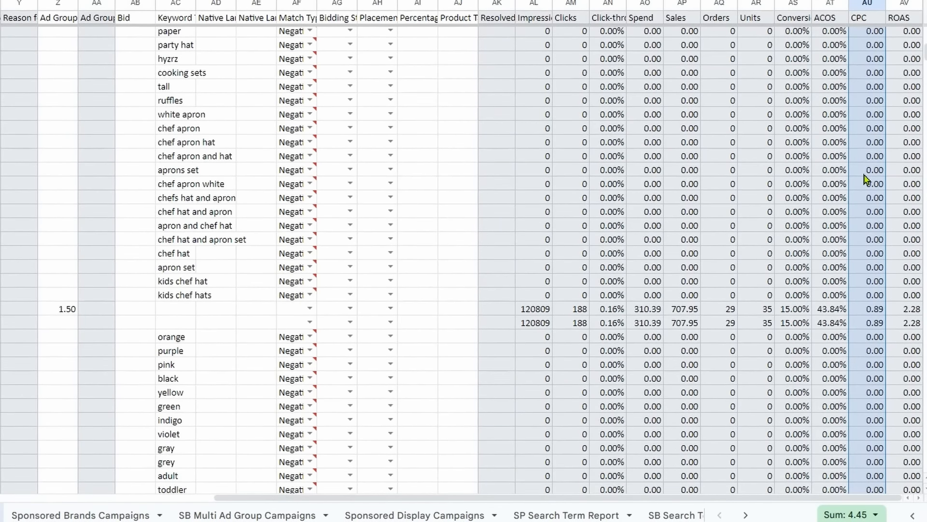
scroll(865, 180, down, 3)
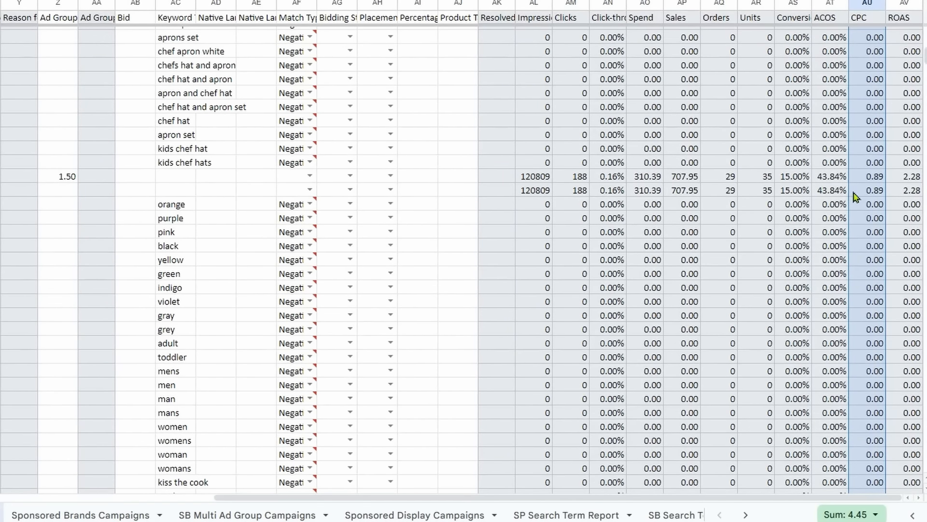
scroll(864, 190, down, 20)
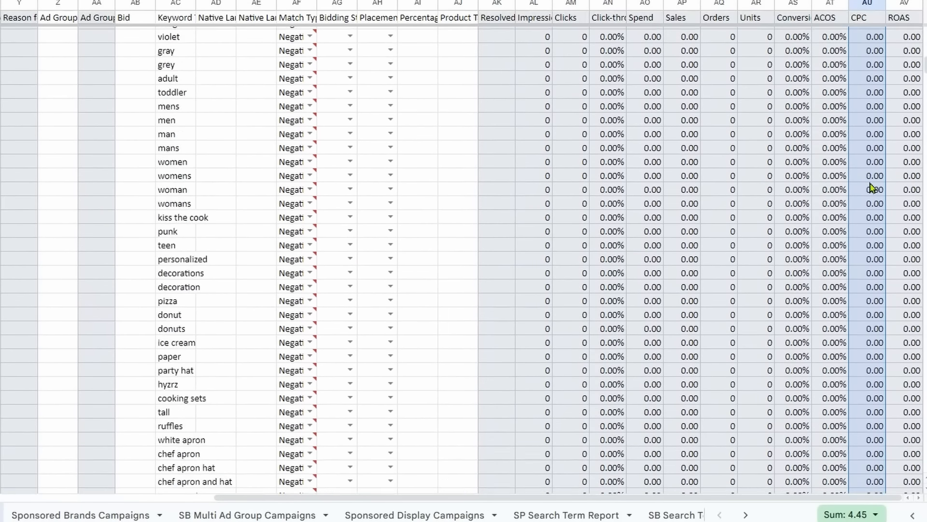
scroll(872, 188, down, 3)
scroll(872, 93, up, 7)
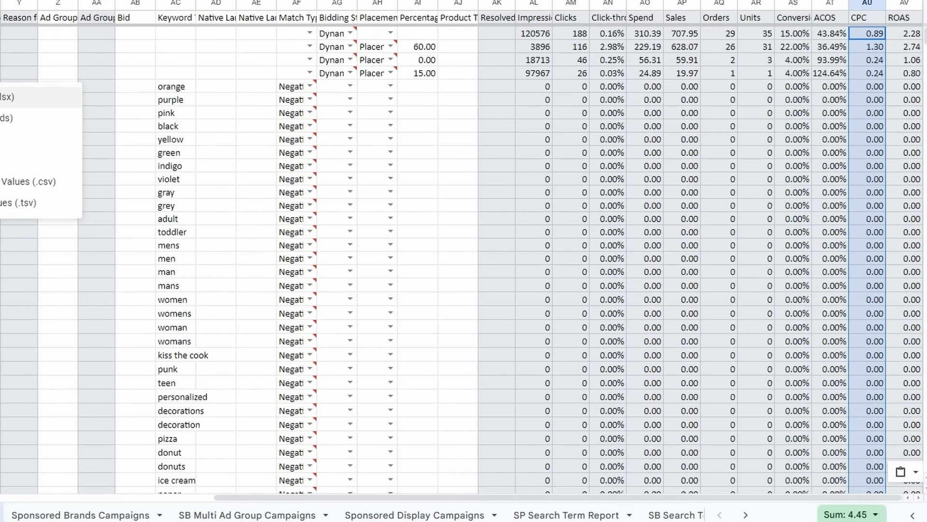
click(4, 97)
Step: Switch to the Amazon Ads window and open Bulk operations for Sponsored ads
key(alt+Tab)
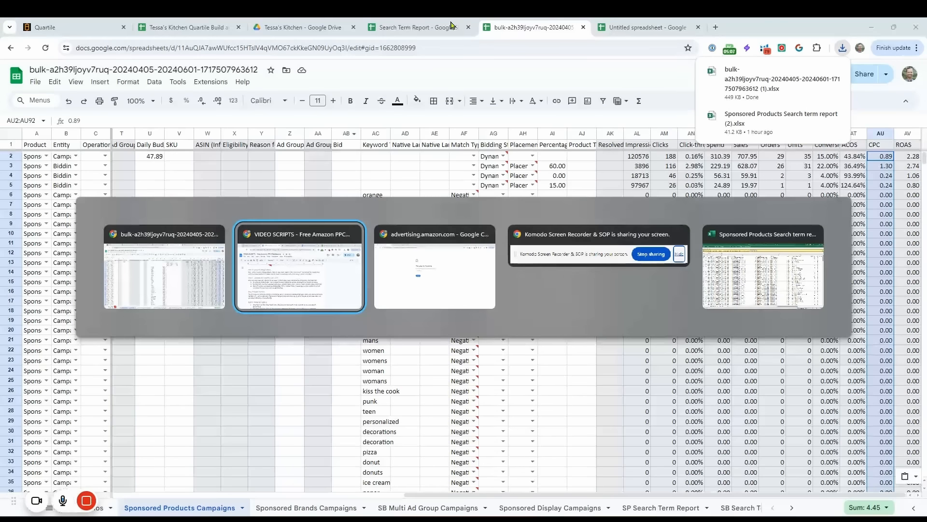
key(alt+Tab)
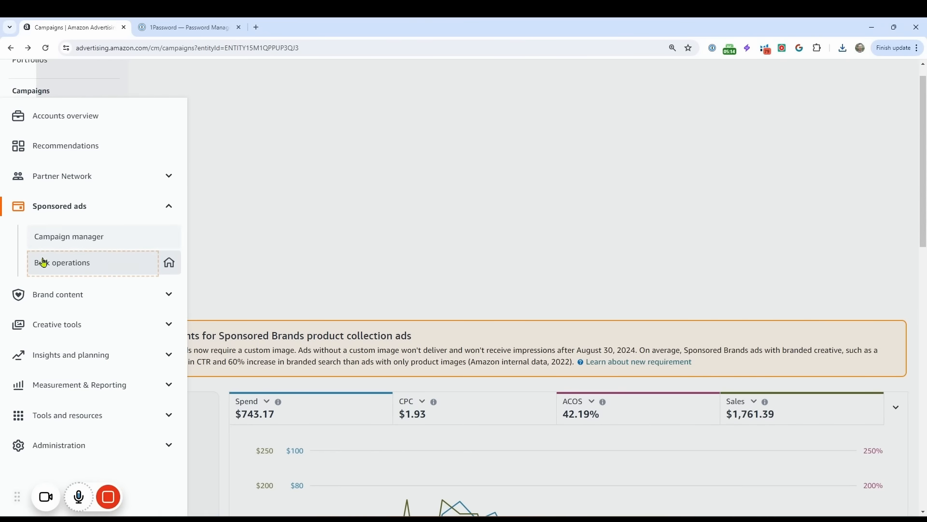
click(45, 263)
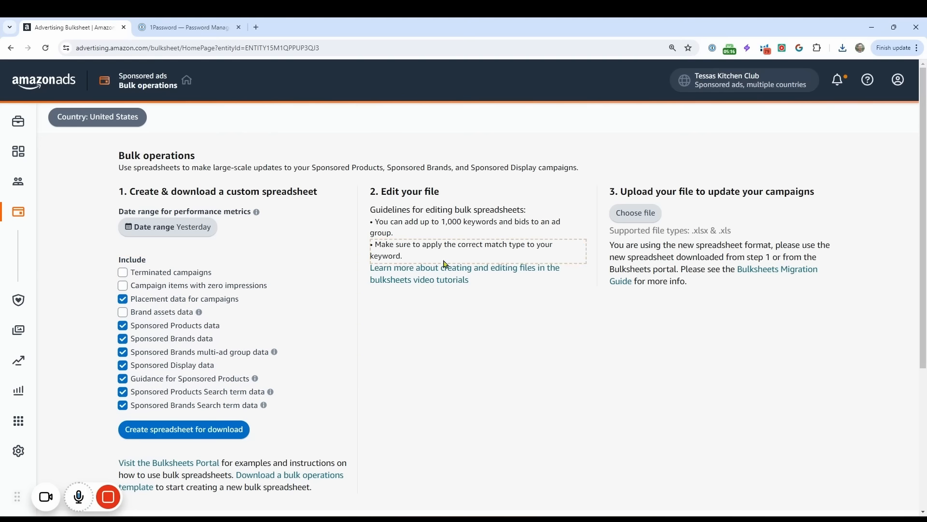
Step: Try to choose the edited bulk workbook marked (1) for upload and check the bulk spreadsheet history
click(648, 216)
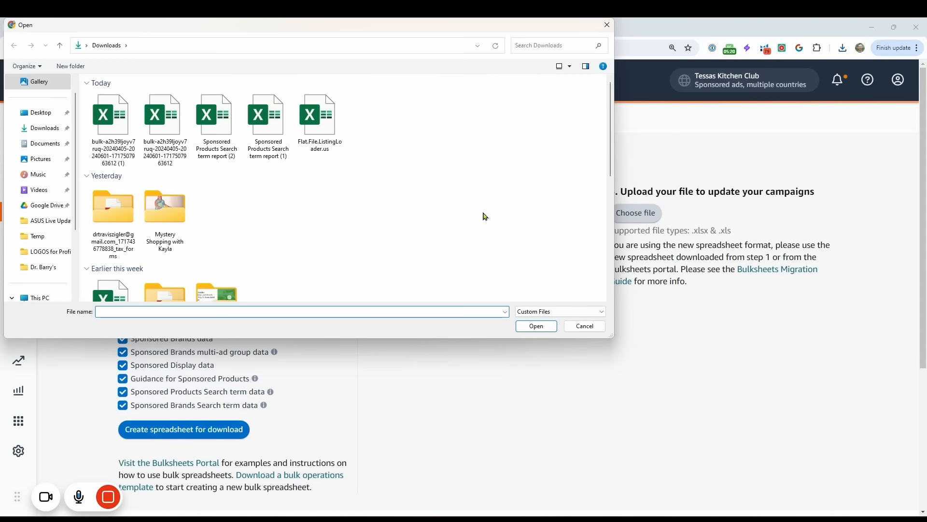
click(99, 131)
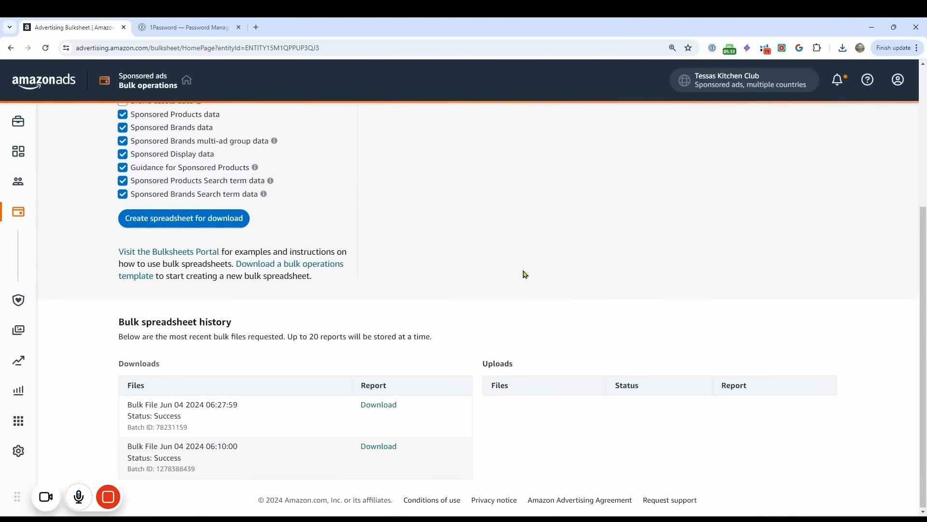
scroll(524, 273, up, 5)
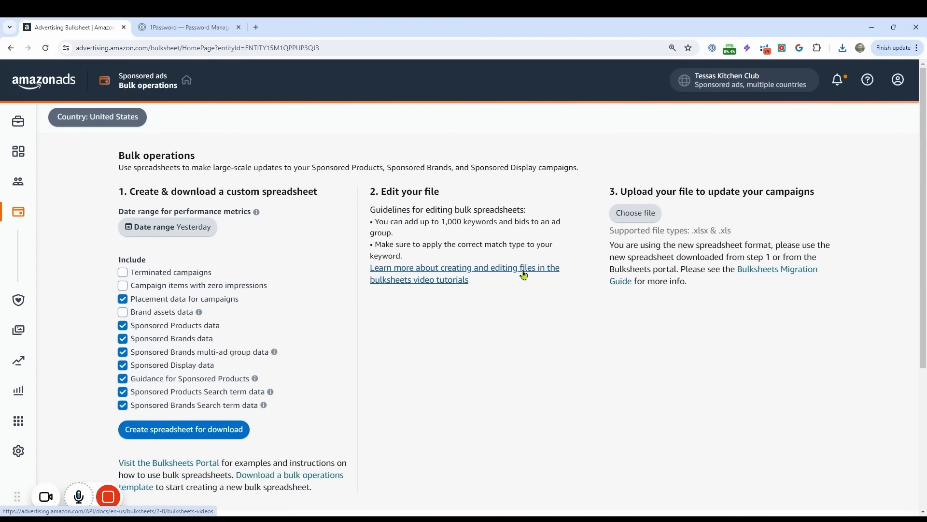
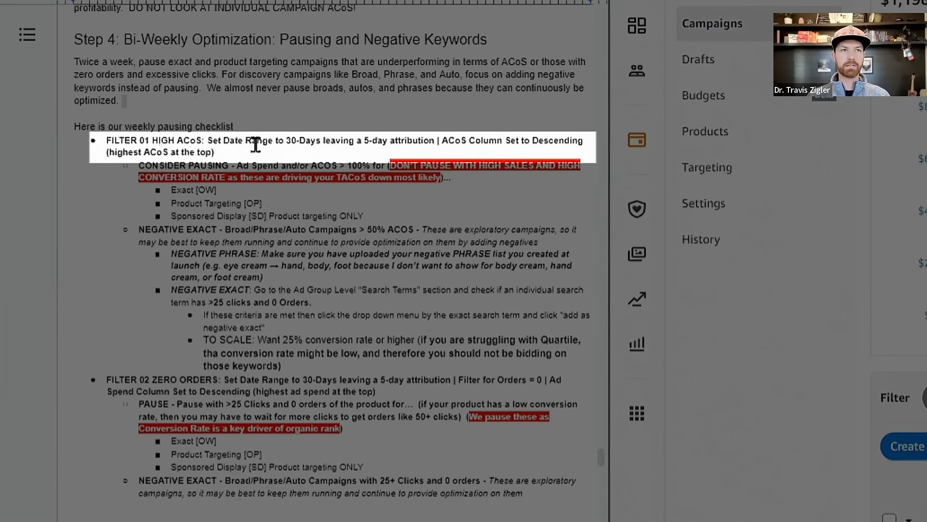
Step: Following the Filter 01 High ACoS checklist item, set the campaign date range to Oct 27 - Nov 27, 2023
triple_click(223, 142)
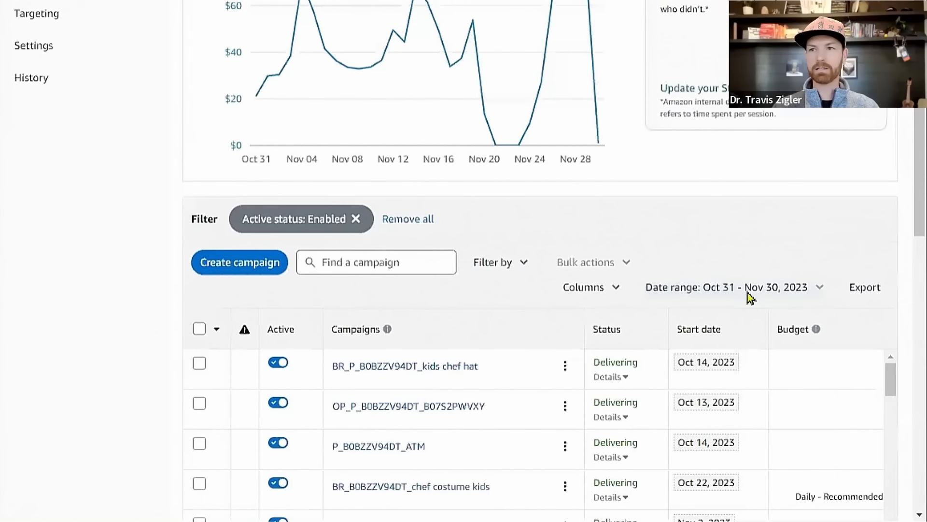
click(747, 289)
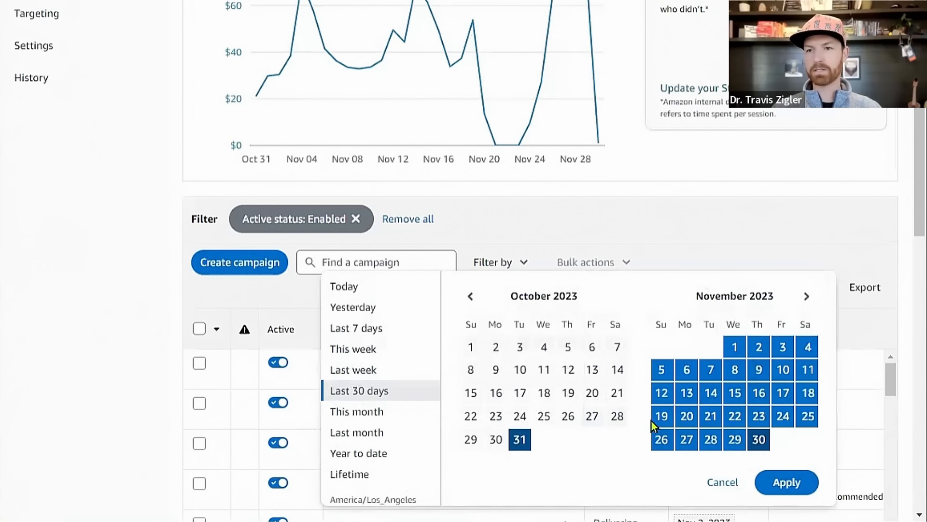
click(686, 439)
click(592, 418)
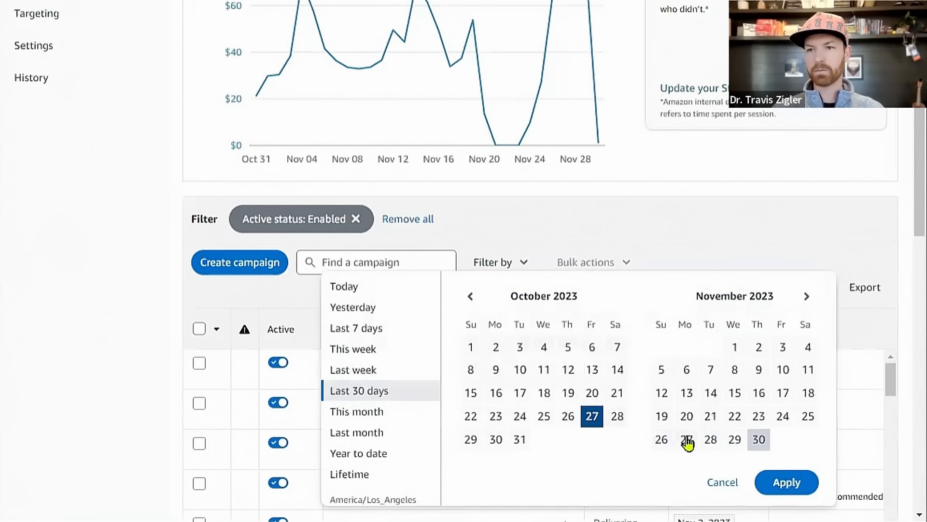
click(795, 483)
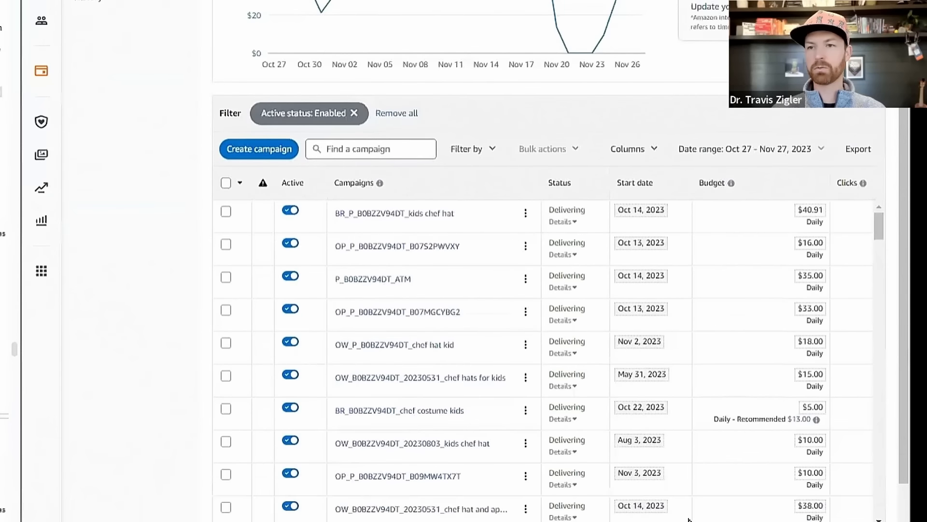
scroll(707, 343, right, 5)
click(691, 183)
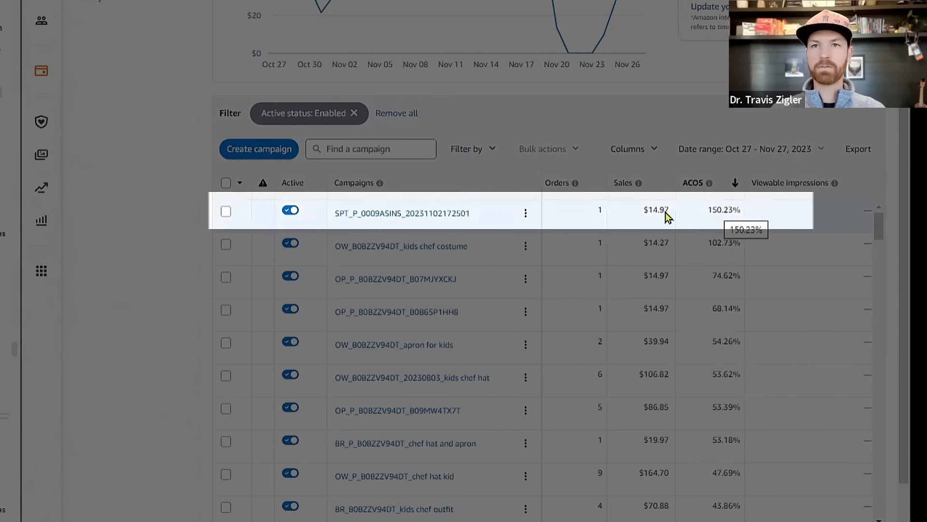
click(290, 210)
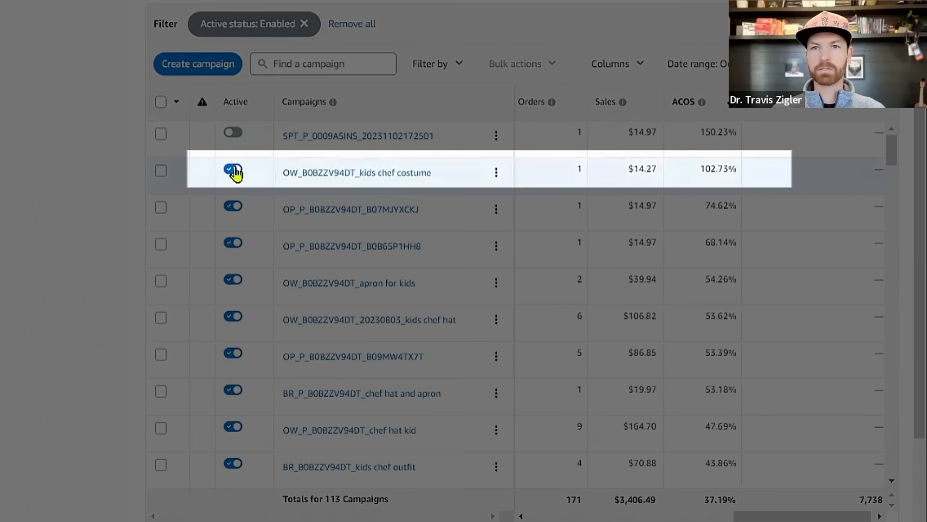
click(233, 169)
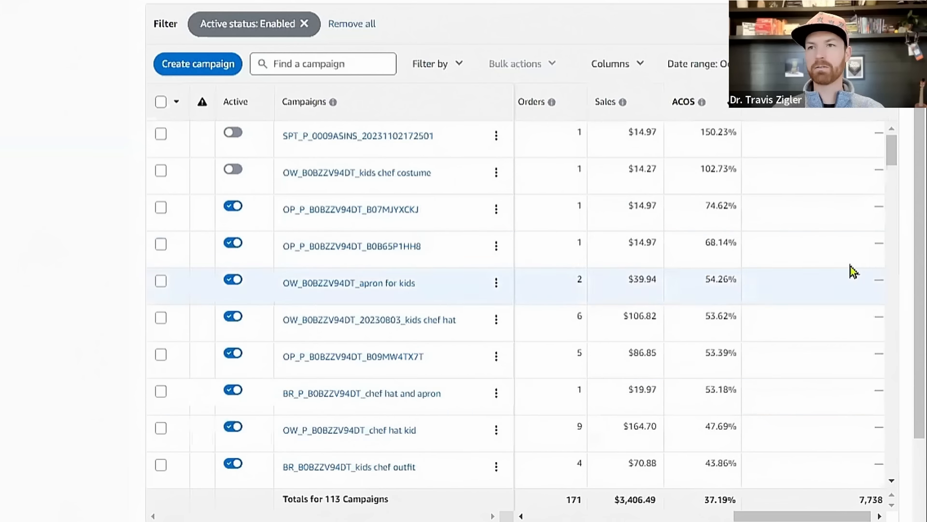
Step: Replace the Impressions metric above the campaign performance chart with ACOS to check the overall account figure
scroll(905, 217, up, 2)
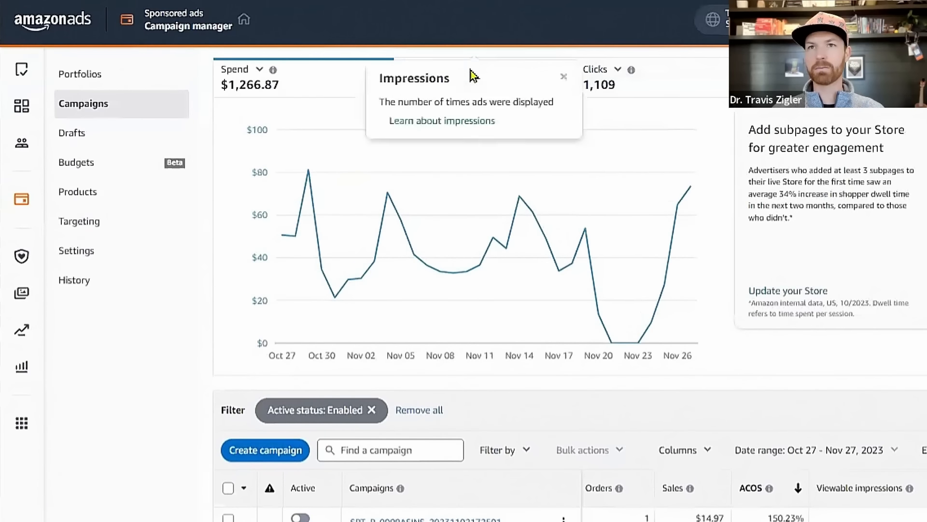
click(464, 70)
click(464, 147)
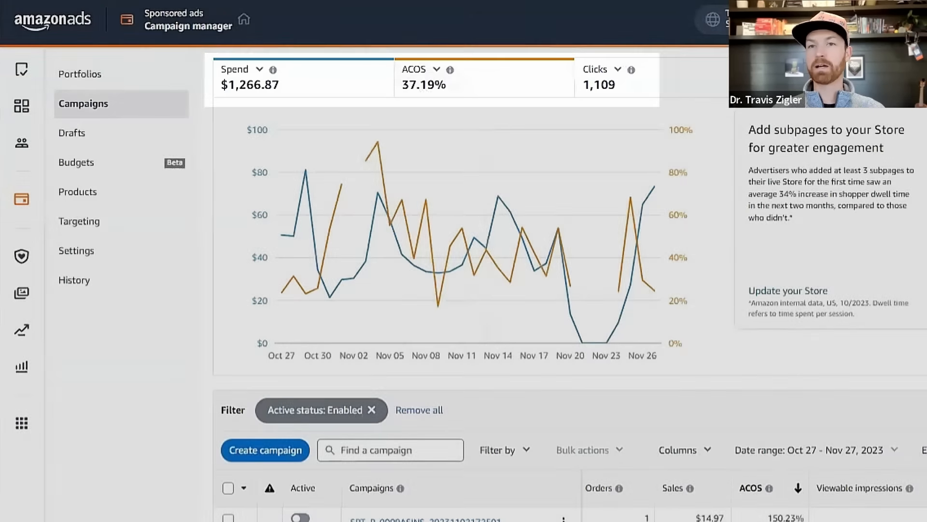
scroll(464, 290, down, 3)
scroll(463, 289, up, 2)
scroll(600, 155, up, 2)
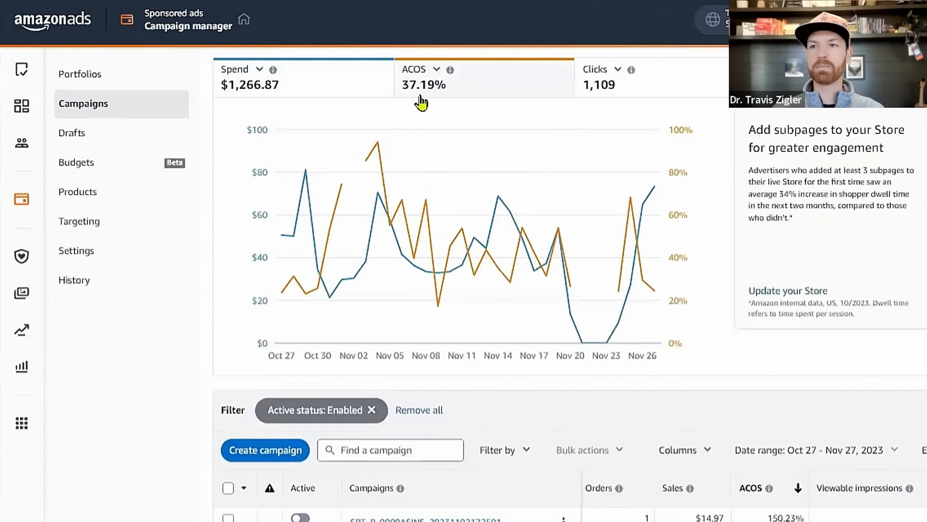
Step: Open the campaigns BR_P_B0BZZV94DT_chef hat and apron, BR_B0BZZV94DT_kids chef outfit and P_B0BZZV94DT_ATM in separate browser tabs
scroll(758, 225, down, 5)
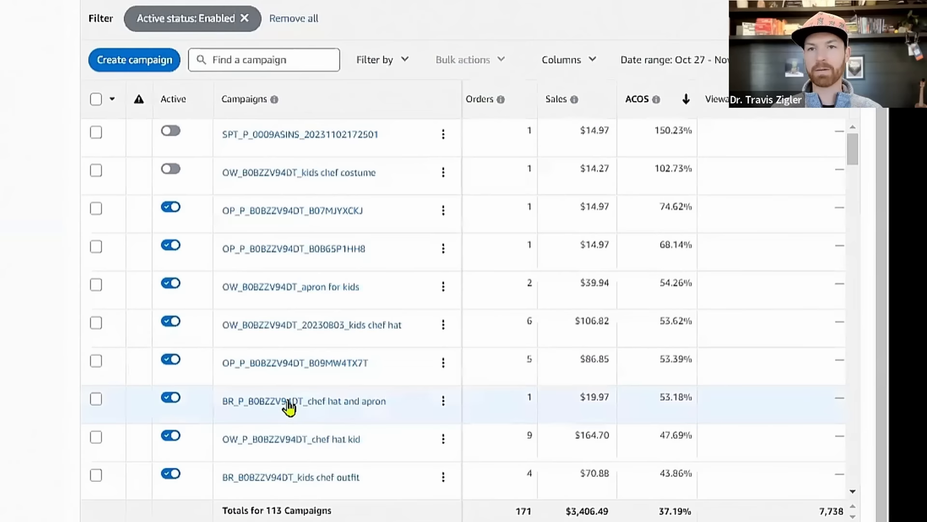
right_click(289, 407)
click(333, 178)
scroll(306, 347, down, 2)
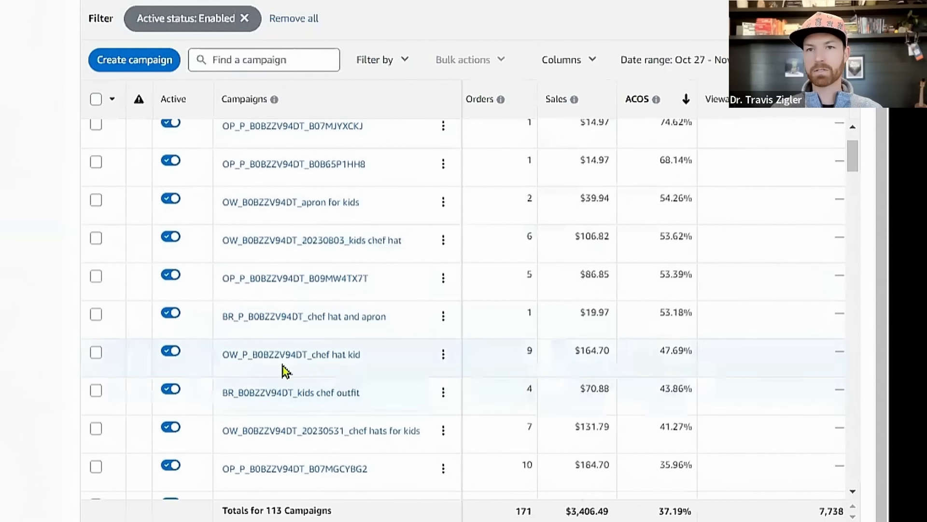
right_click(288, 393)
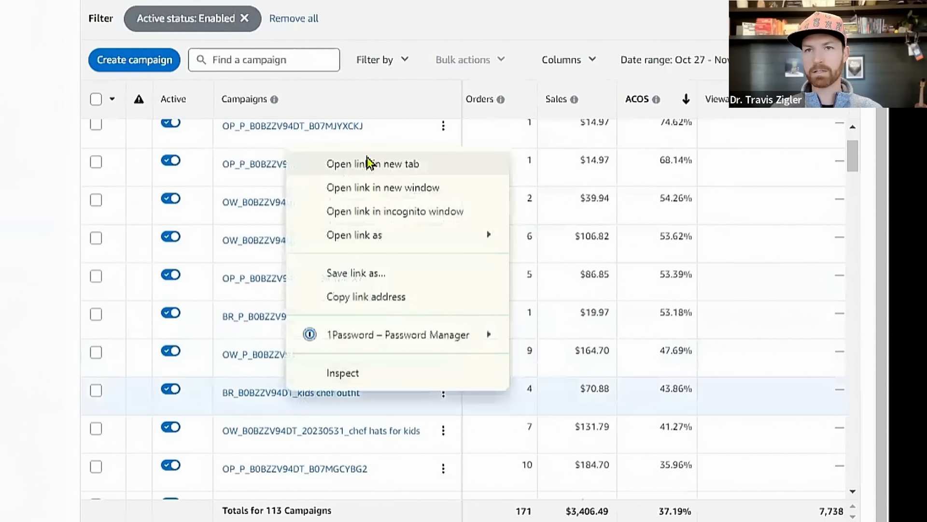
click(368, 163)
scroll(316, 372, down, 4)
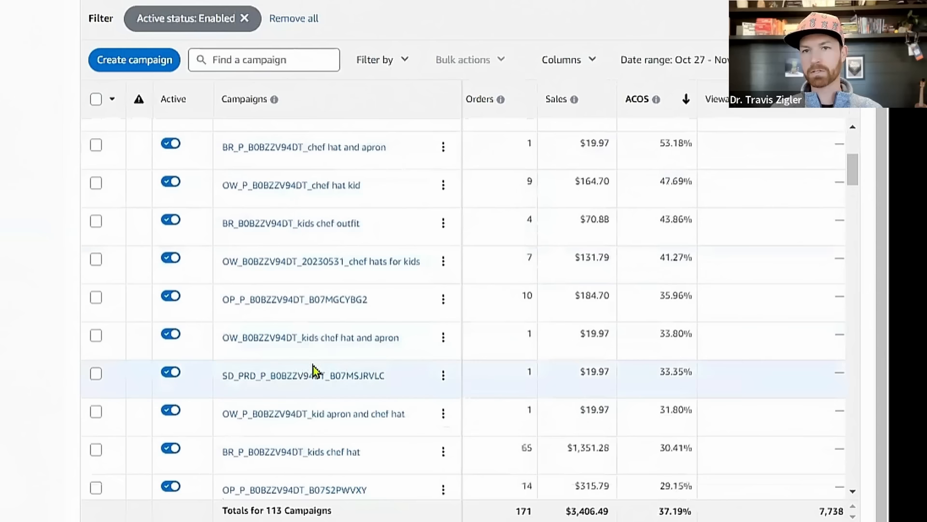
scroll(313, 343, down, 4)
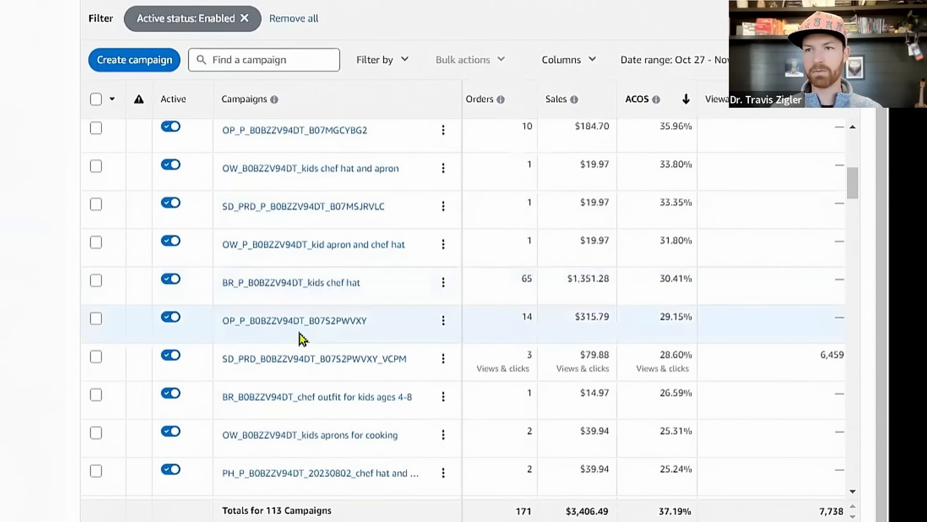
scroll(301, 338, down, 3)
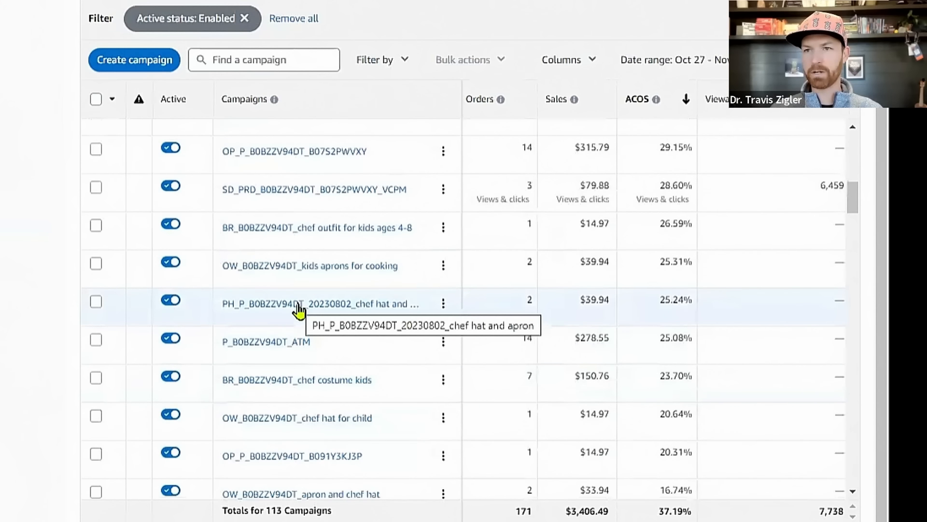
right_click(309, 343)
click(320, 363)
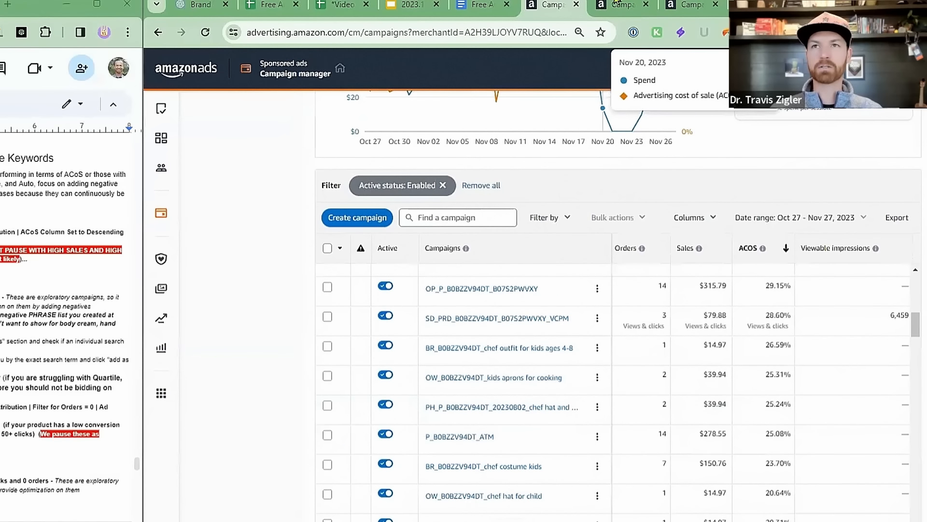
Step: Open the search terms of the chef hat and apron campaign's ad group and sort them by highest spend
click(618, 5)
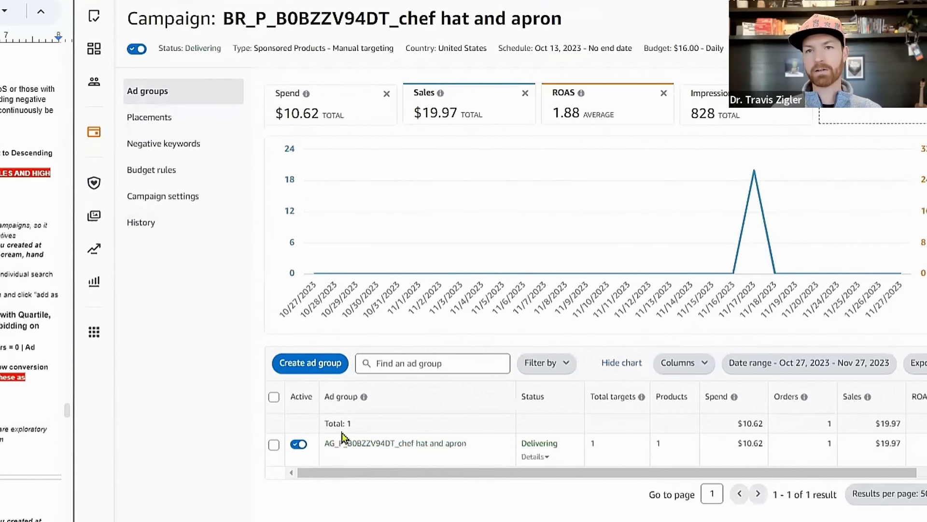
click(366, 445)
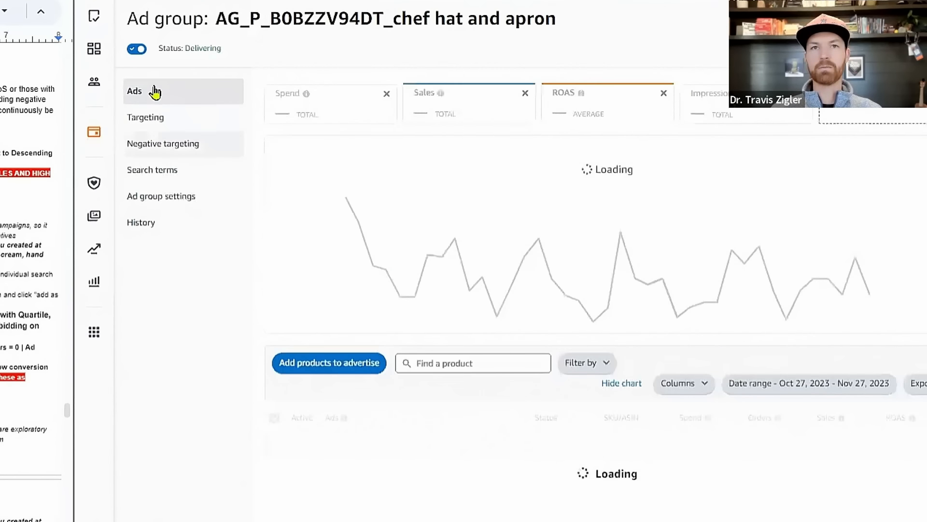
click(154, 169)
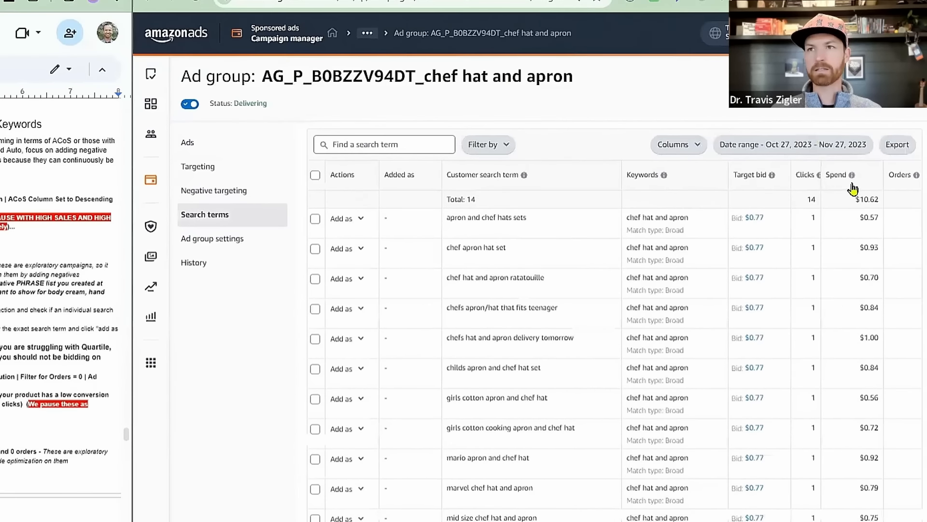
click(836, 176)
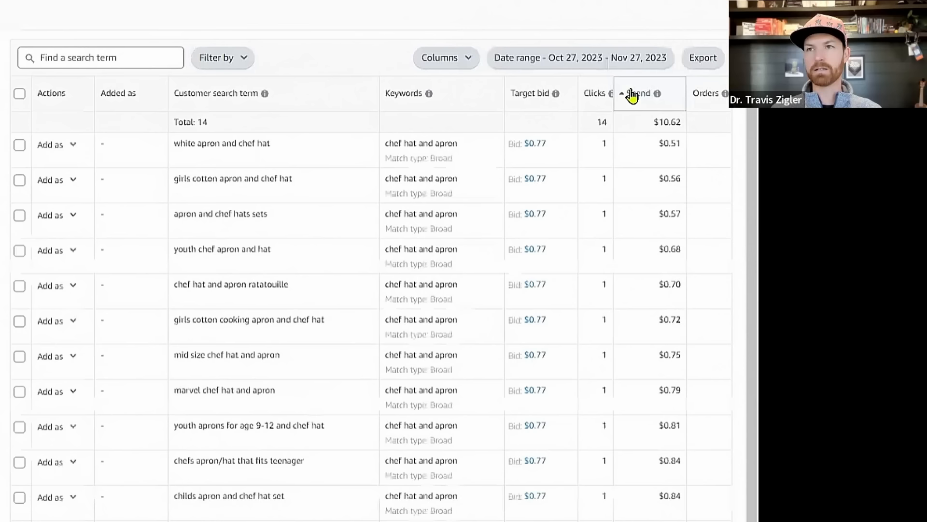
click(632, 95)
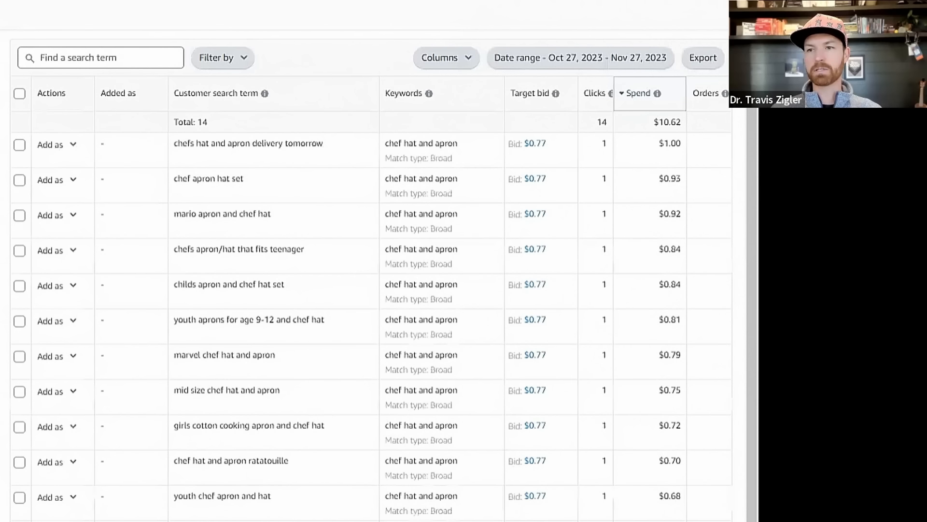
Step: Examine the clicks, spend, orders, sales and ACOS of the chef hat and apron search terms for negative keyword candidates
scroll(618, 290, right, 5)
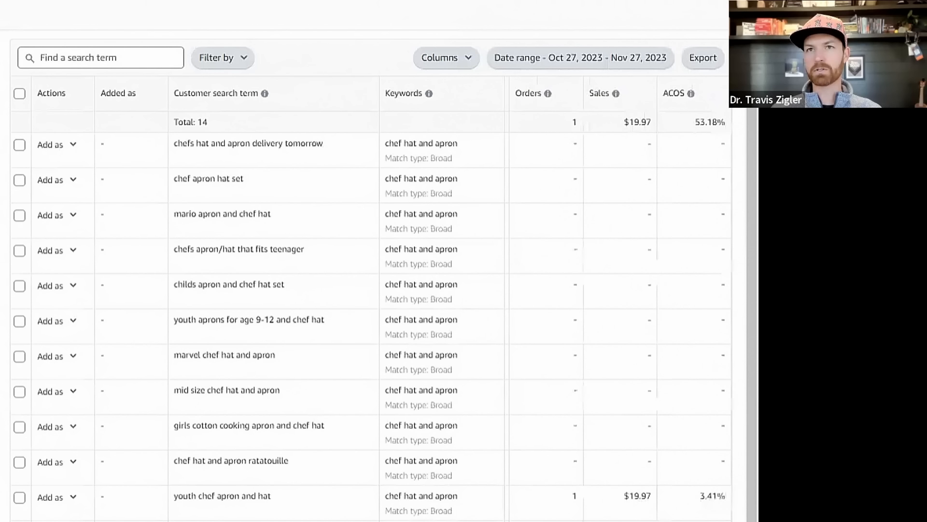
scroll(618, 290, left, 4)
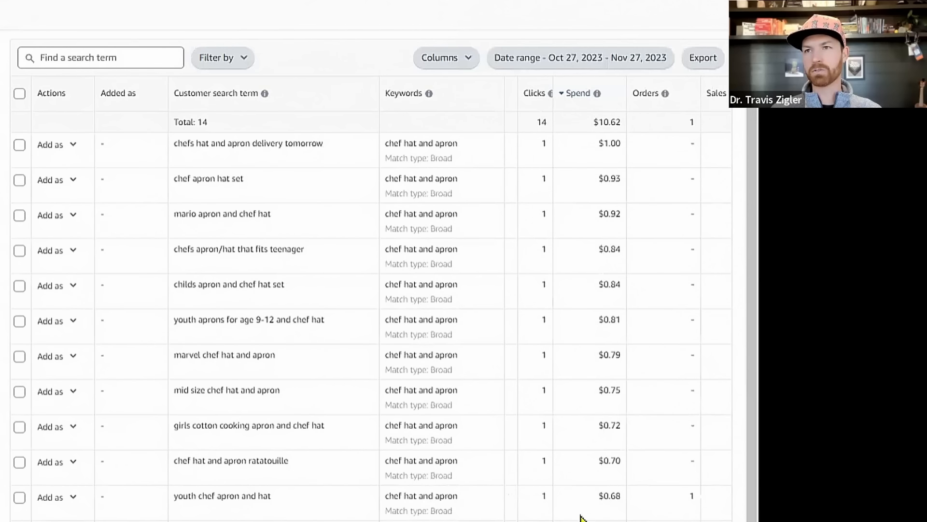
scroll(618, 290, right, 4)
scroll(617, 362, left, 5)
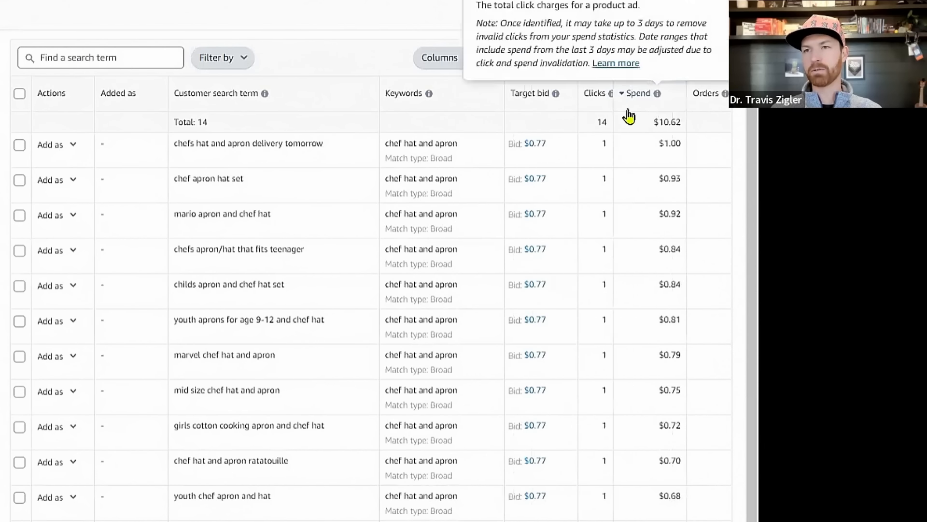
scroll(599, 392, down, 3)
scroll(604, 416, up, 2)
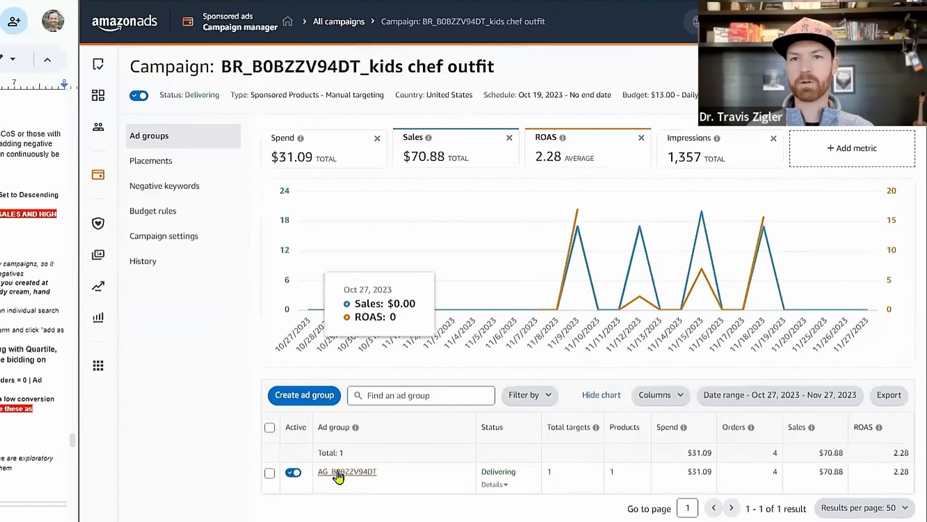
Step: Sort the search terms of the kids chef outfit campaign's ad group by highest spend and review their clicks and orders
click(338, 472)
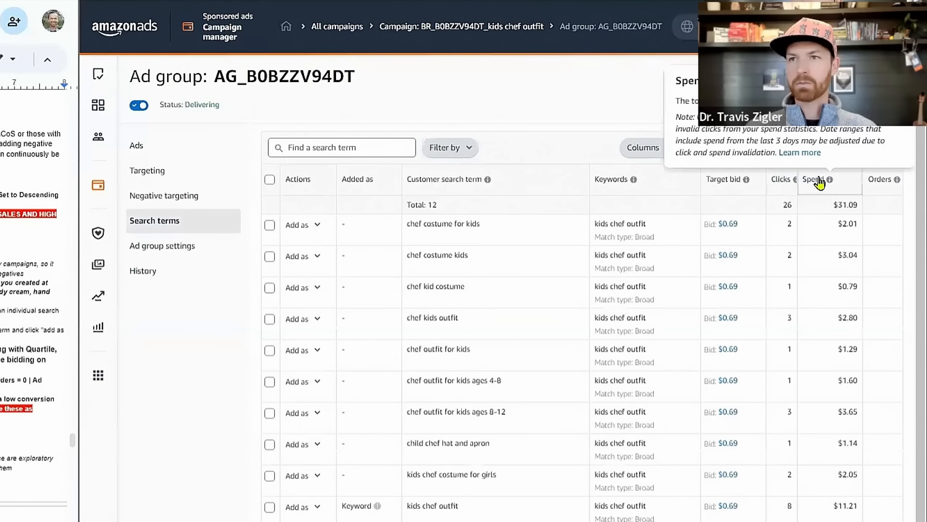
click(821, 180)
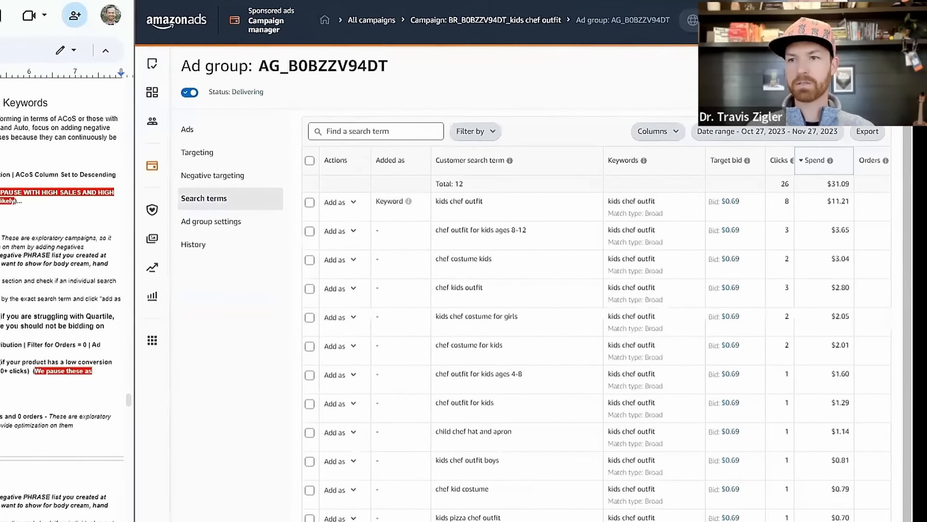
drag(776, 506, 804, 505)
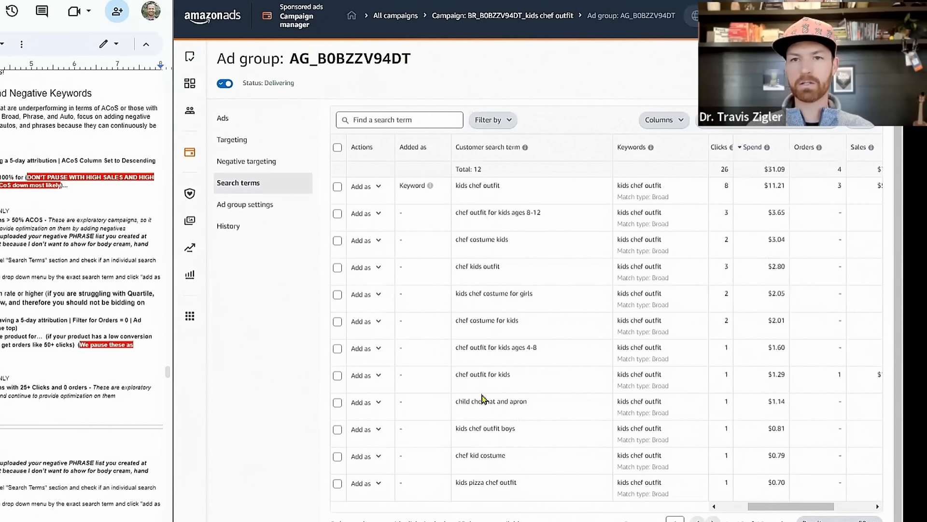
scroll(483, 424, down, 1)
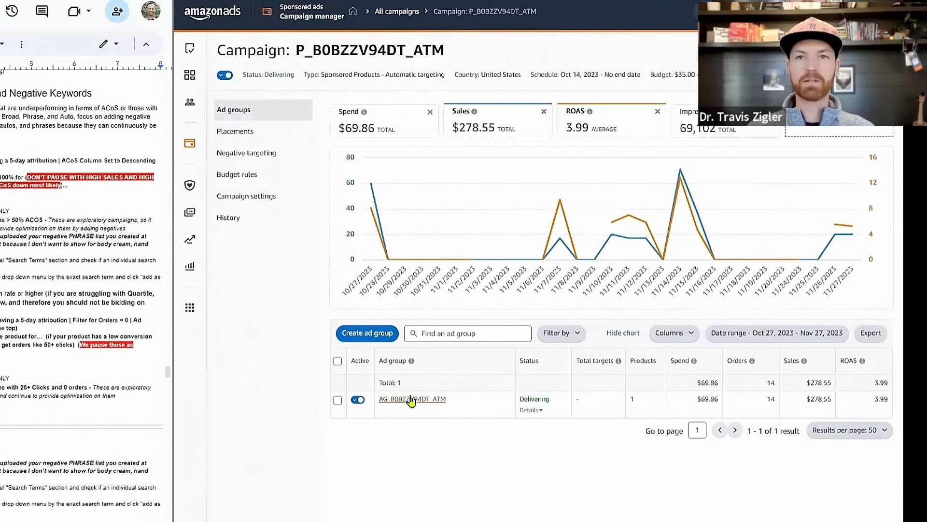
Step: Open the search terms of the P_B0BZZV94DT_ATM campaign's ad group, sort them by highest spend and review the list
click(412, 400)
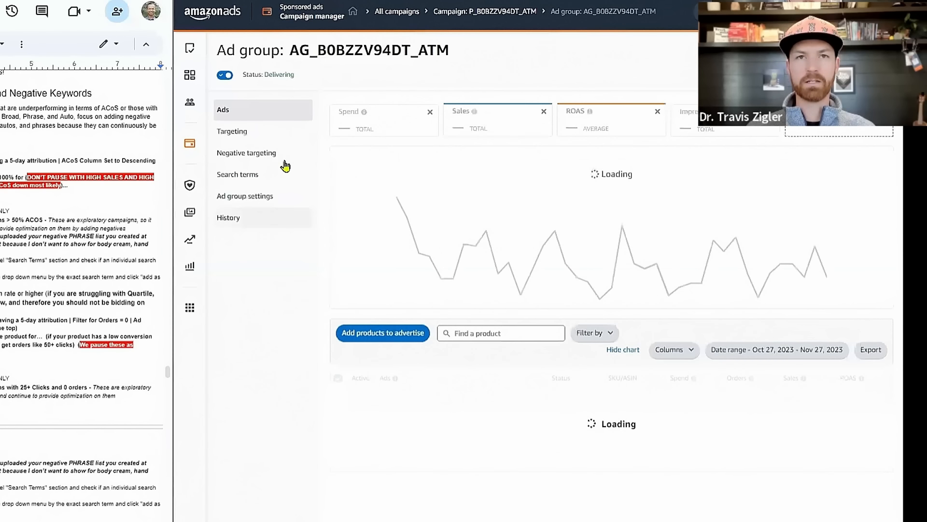
click(263, 175)
click(663, 139)
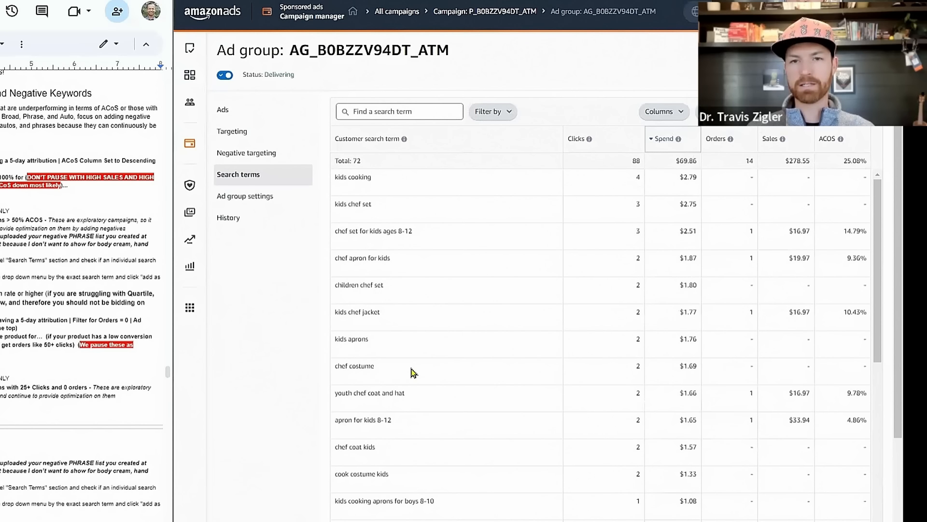
scroll(410, 372, down, 6)
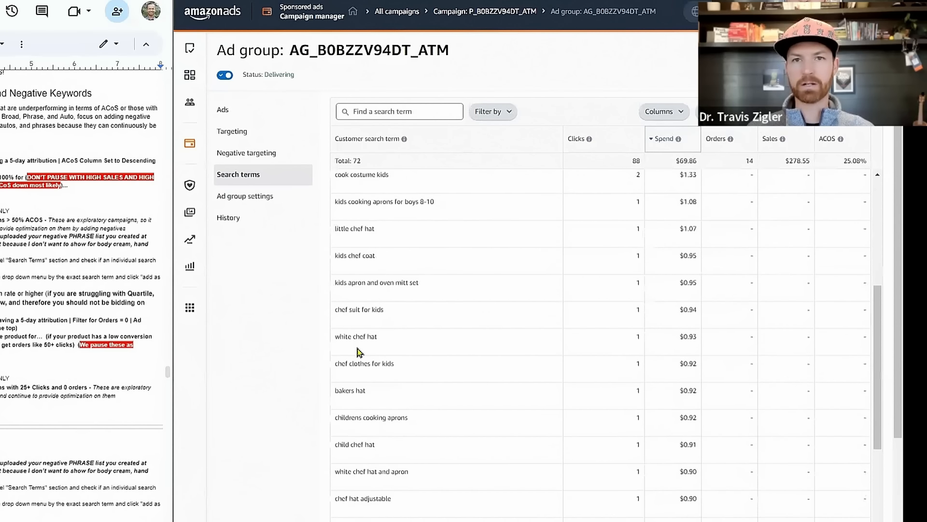
Step: Check the negative keywords already set for the AG_B0BZZV94DT_ATM ad group and return to its search terms
click(282, 154)
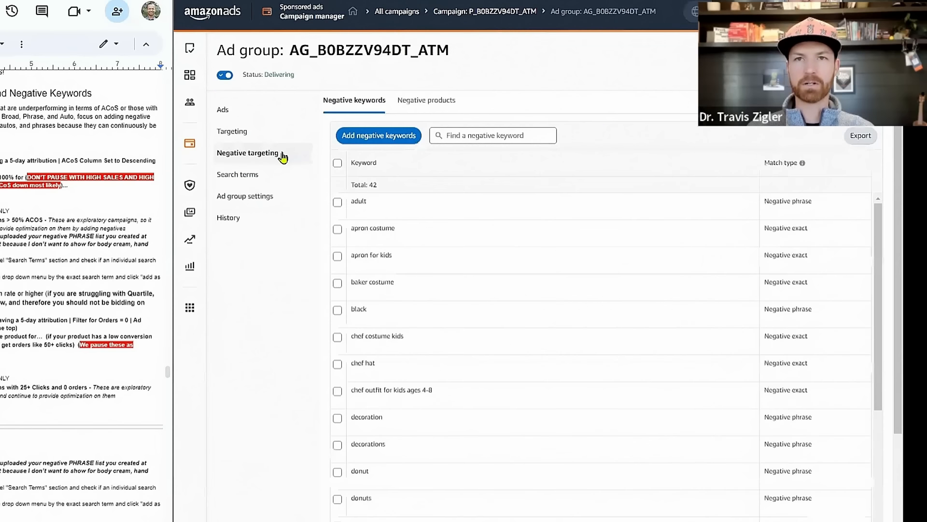
scroll(419, 333, down, 10)
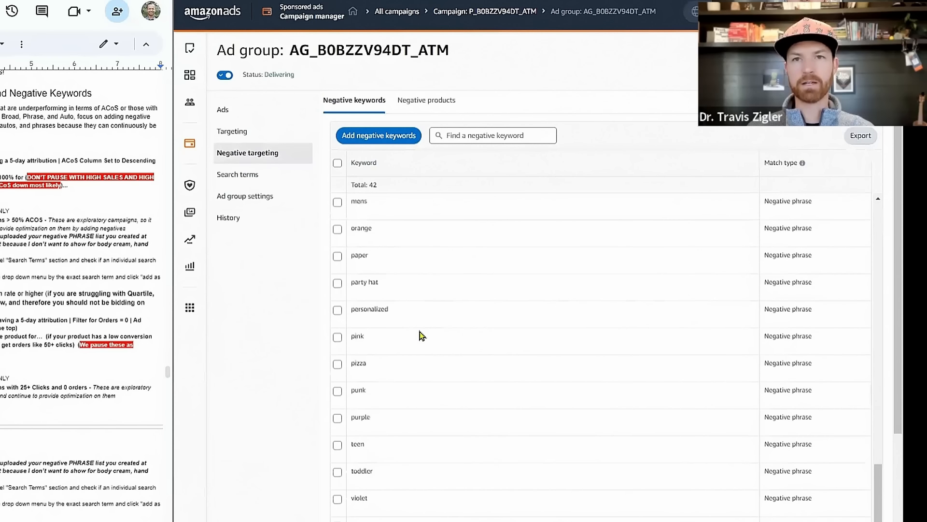
scroll(419, 333, up, 10)
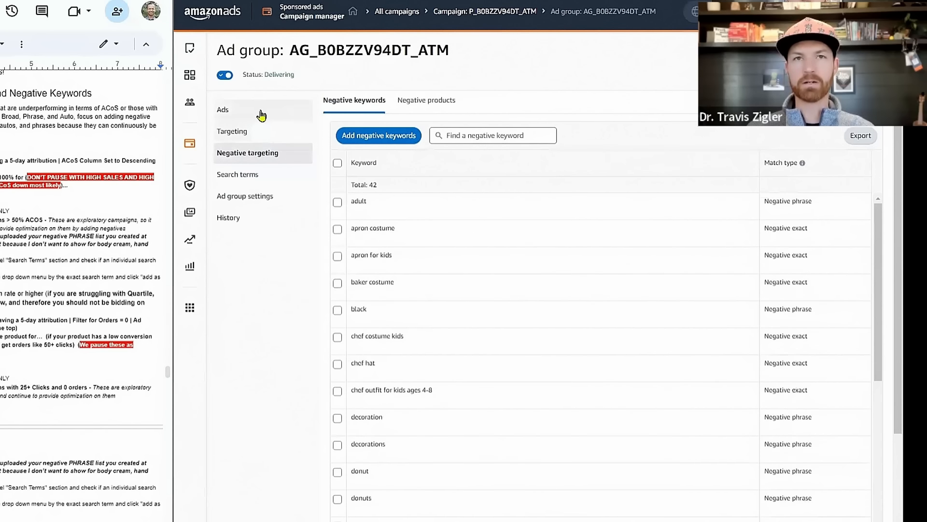
click(263, 177)
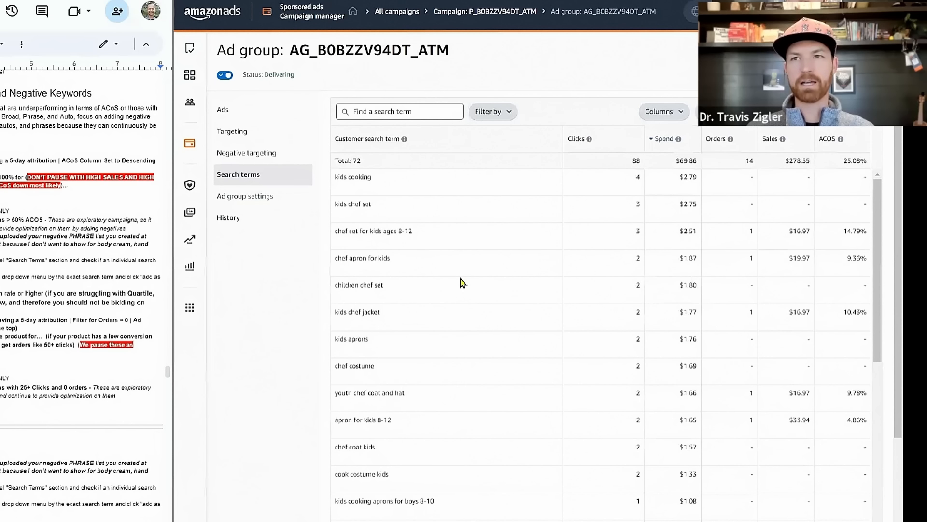
Step: Search amazon.com for "kids cooking" in a new browser tab and examine which kinds of products the results show
drag(371, 177, 334, 177)
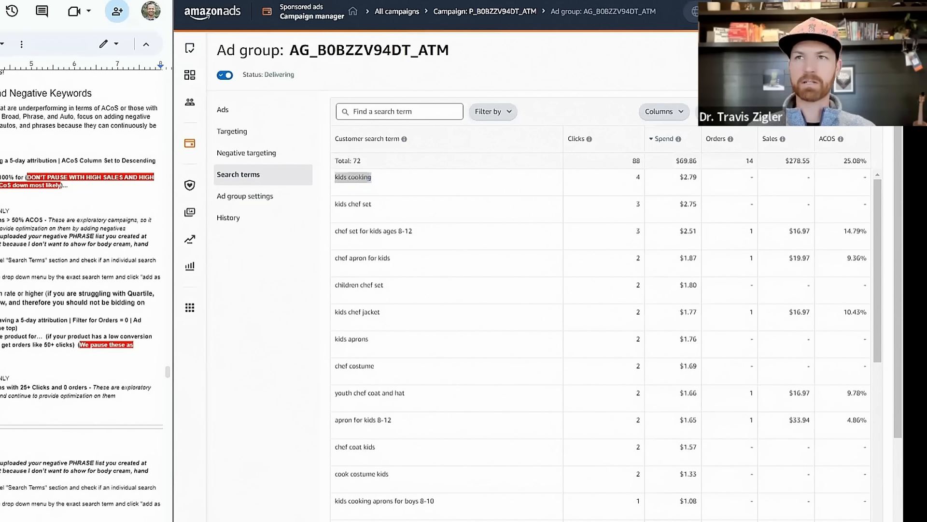
key(ctrl+t)
text(amazon.com)
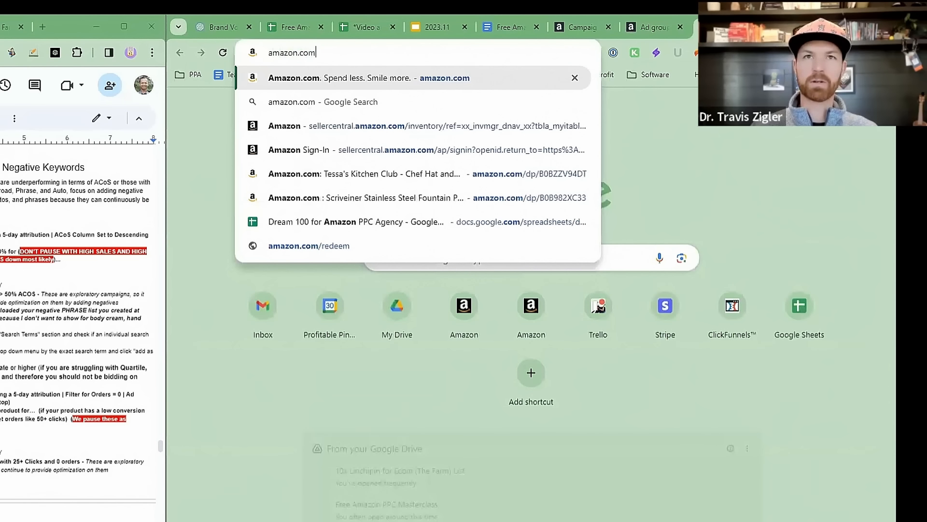
key(Return)
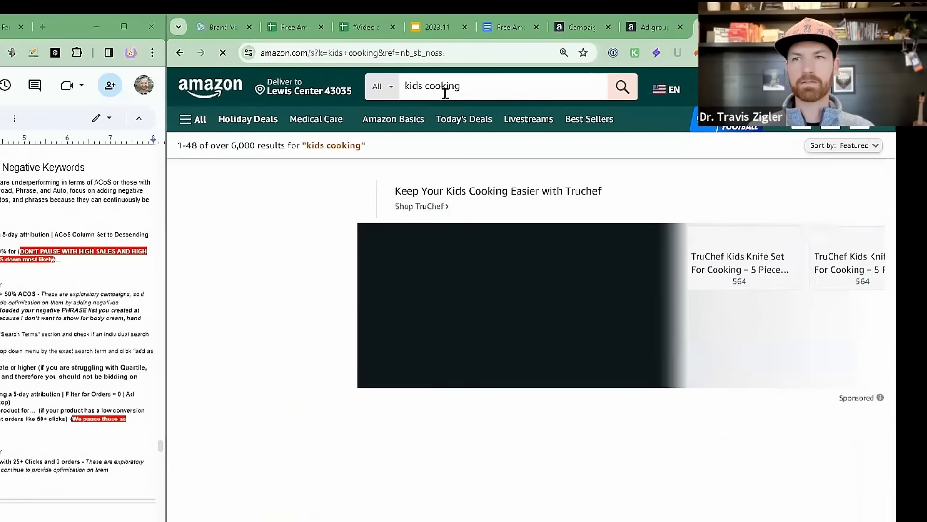
scroll(684, 247, down, 3)
scroll(685, 248, down, 4)
scroll(425, 365, down, 3)
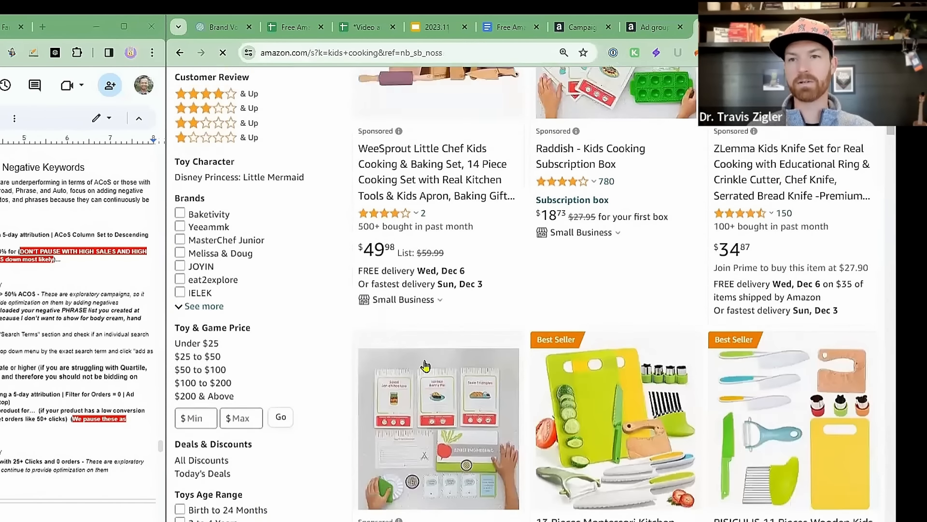
scroll(425, 364, down, 10)
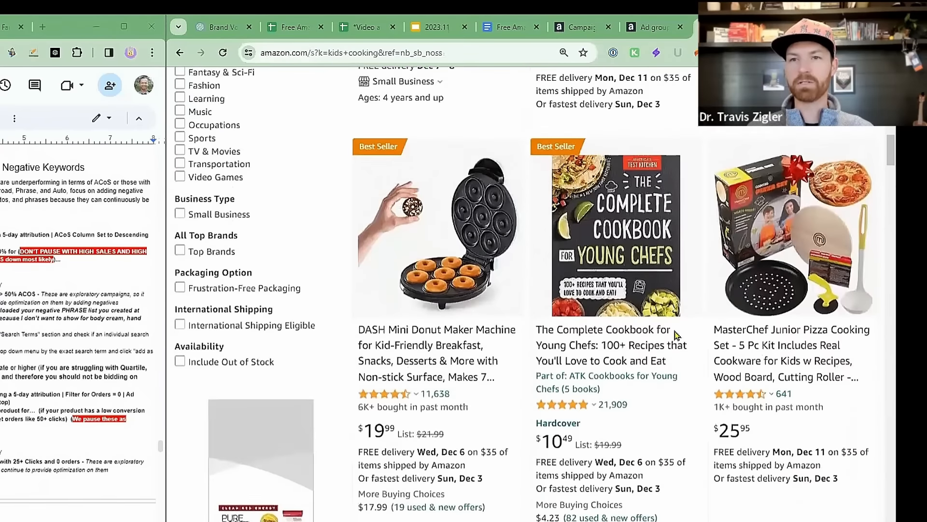
scroll(676, 334, down, 15)
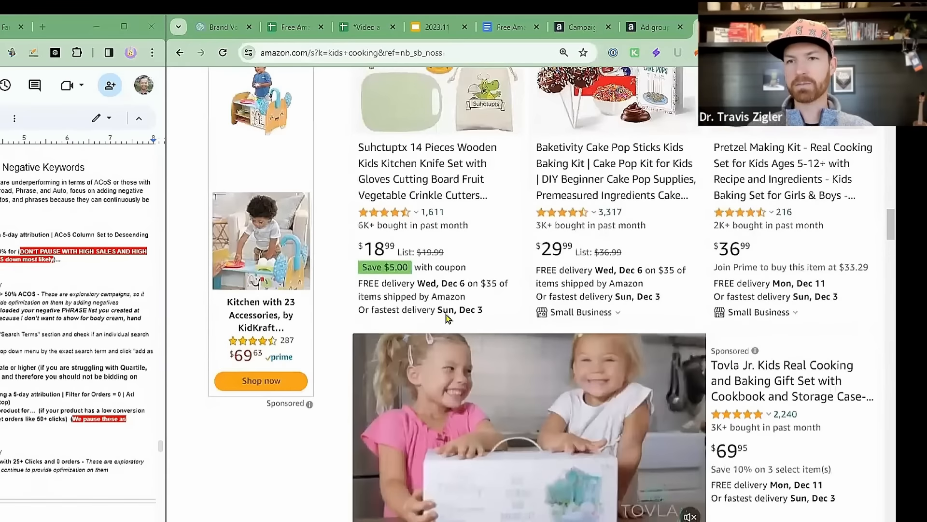
scroll(447, 318, down, 12)
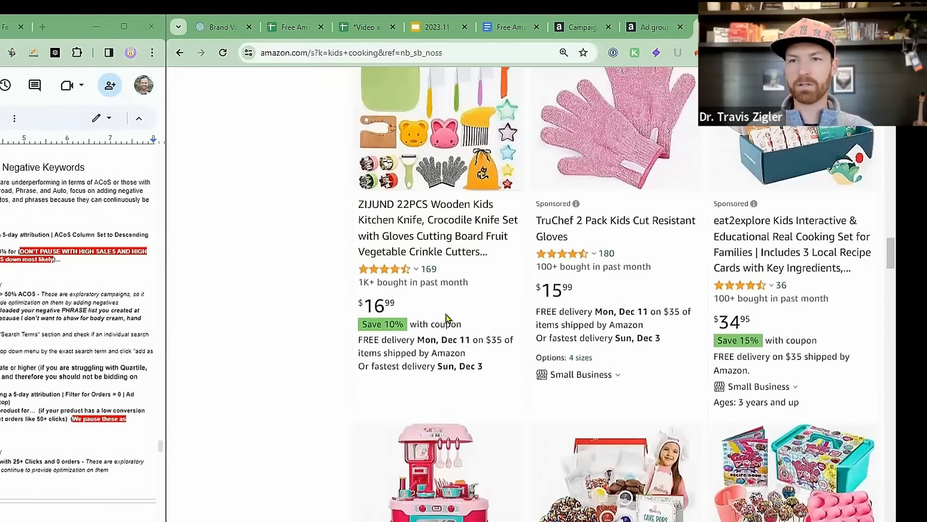
scroll(446, 318, down, 9)
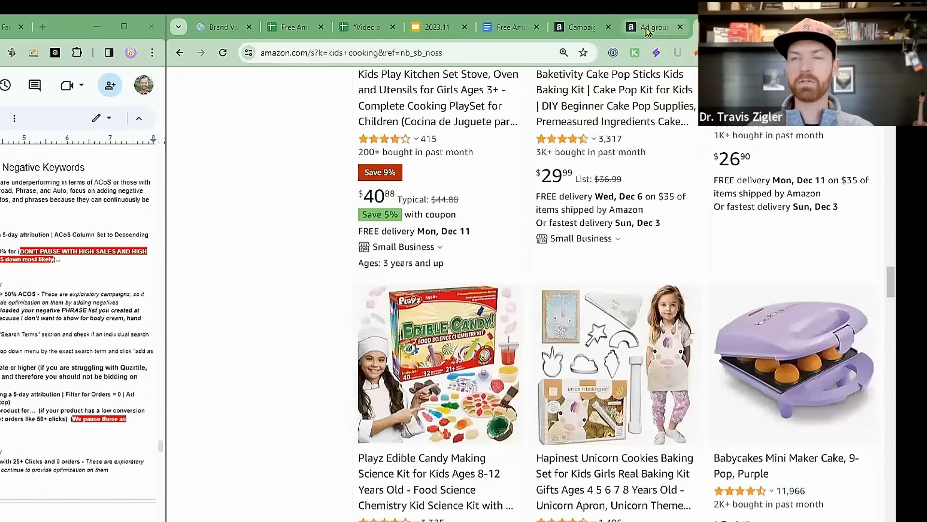
Step: Return to the AG_B0BZZV94DT_ATM ad group and search its search terms for "kids cooking"
click(647, 29)
drag(328, 250, 365, 251)
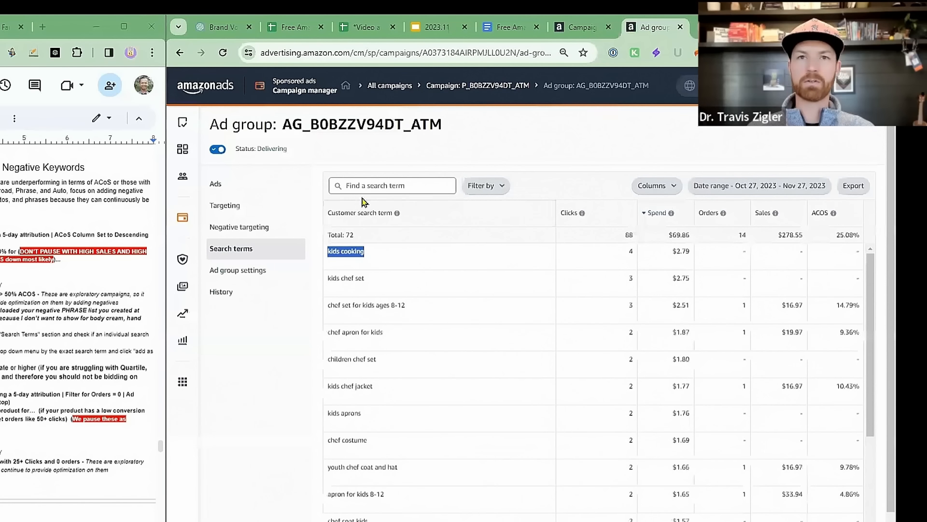
click(371, 182)
key(Return)
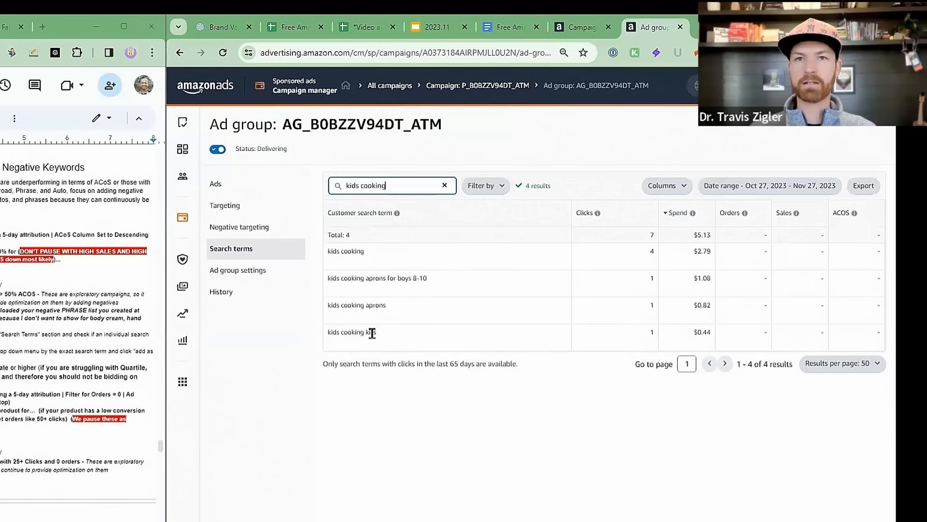
Step: Add "kids cooking" as a negative exact keyword to the AG_B0BZZV94DT_ATM ad group and return to its search terms
click(259, 223)
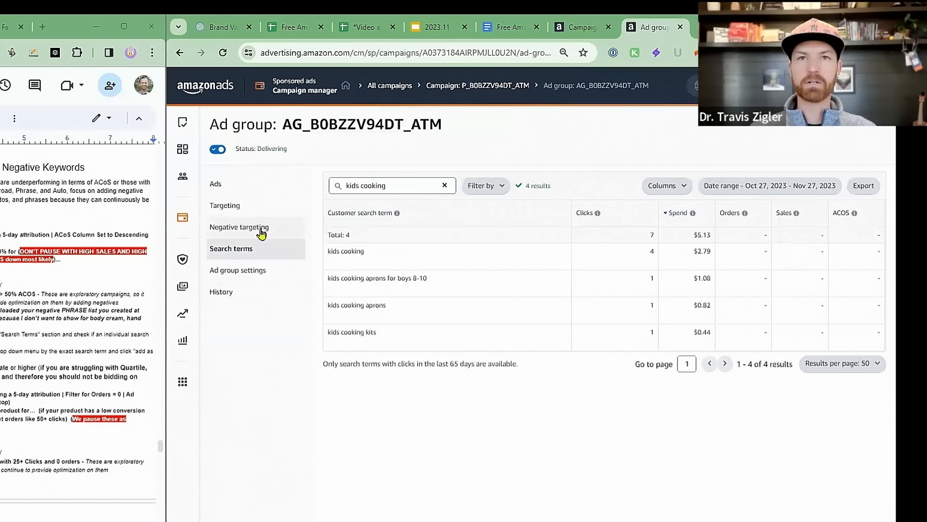
click(339, 217)
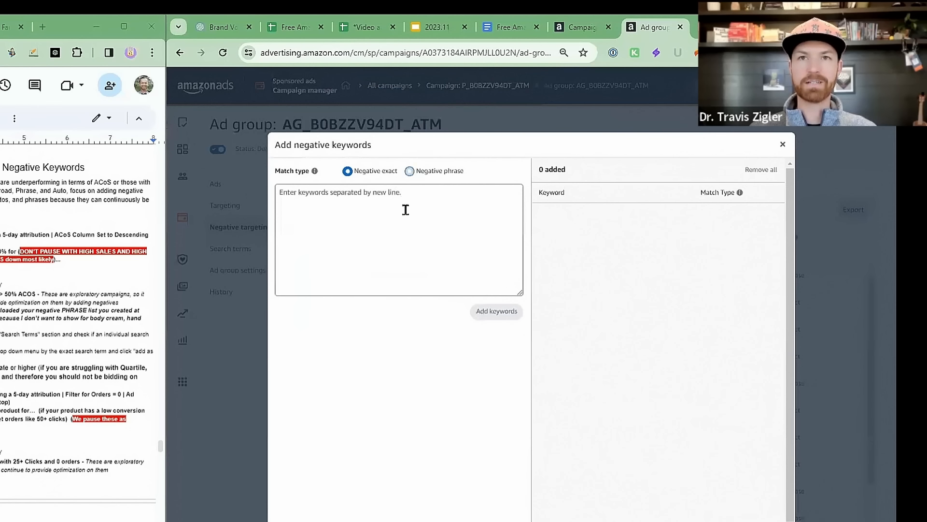
click(426, 248)
text(kids cooking)
click(497, 312)
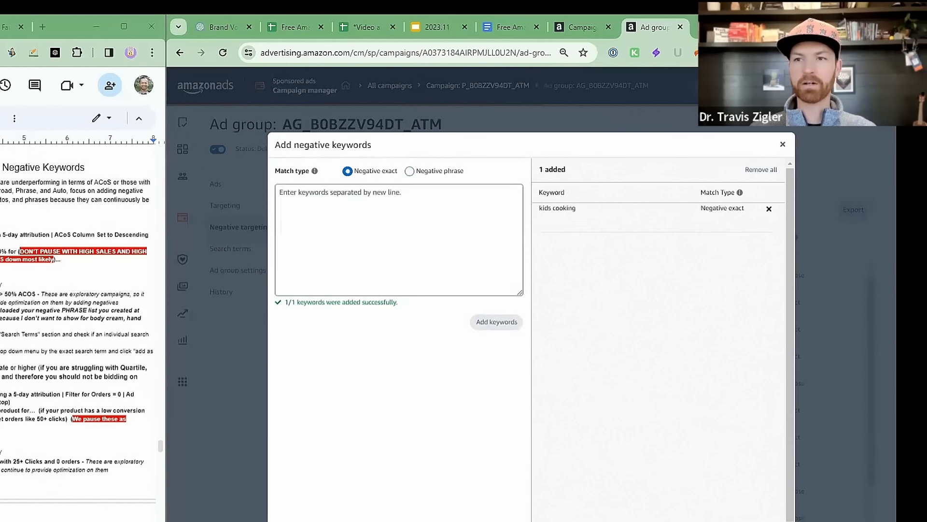
click(442, 210)
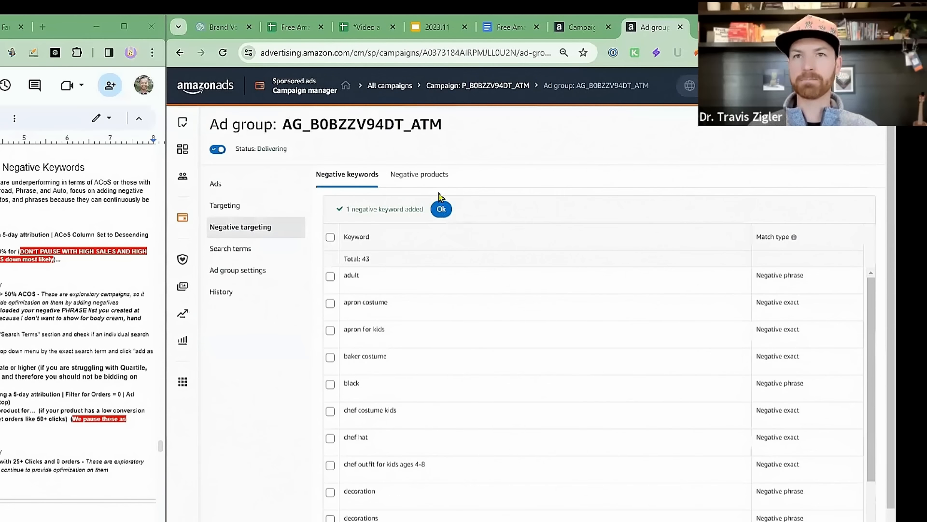
click(266, 255)
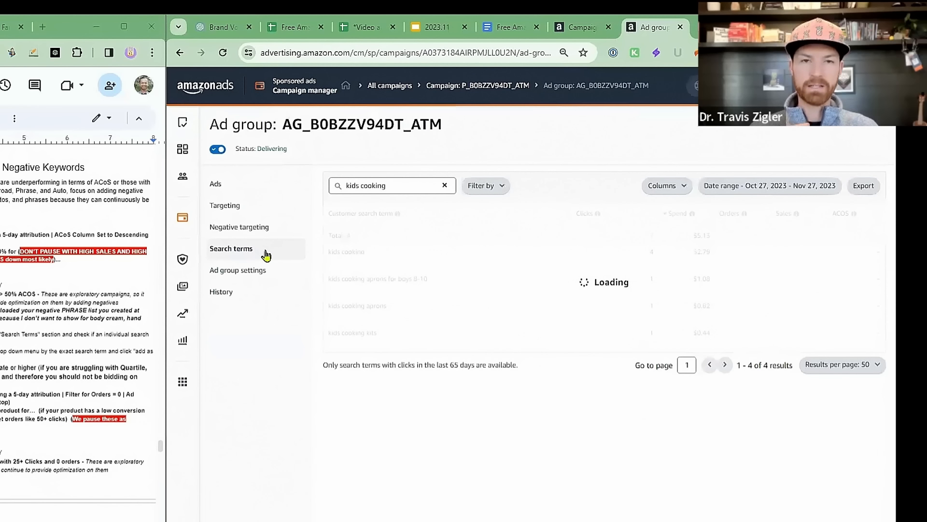
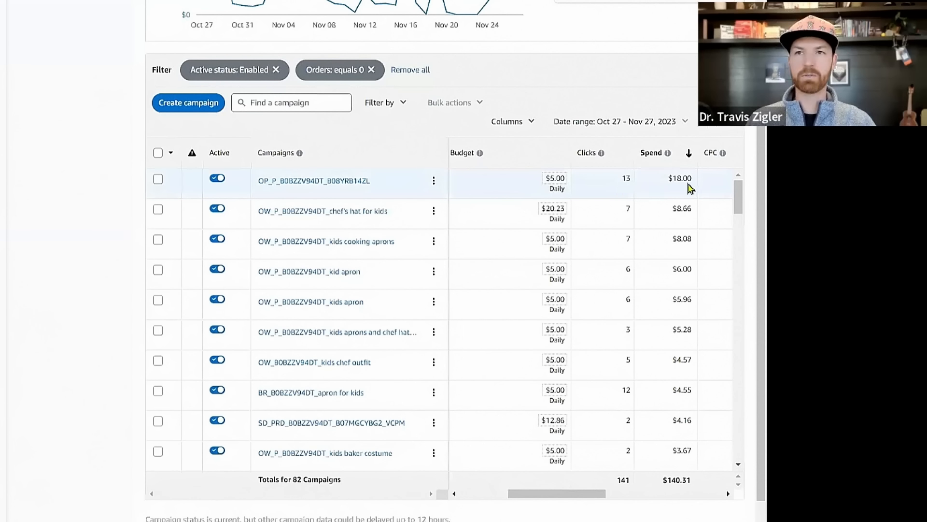
Step: Pause the campaign OP_P_B0BZZV94DT_B08YRB14ZL and open the campaign BR_B0BZZV94DT_apron for kids in a new browser tab
click(218, 178)
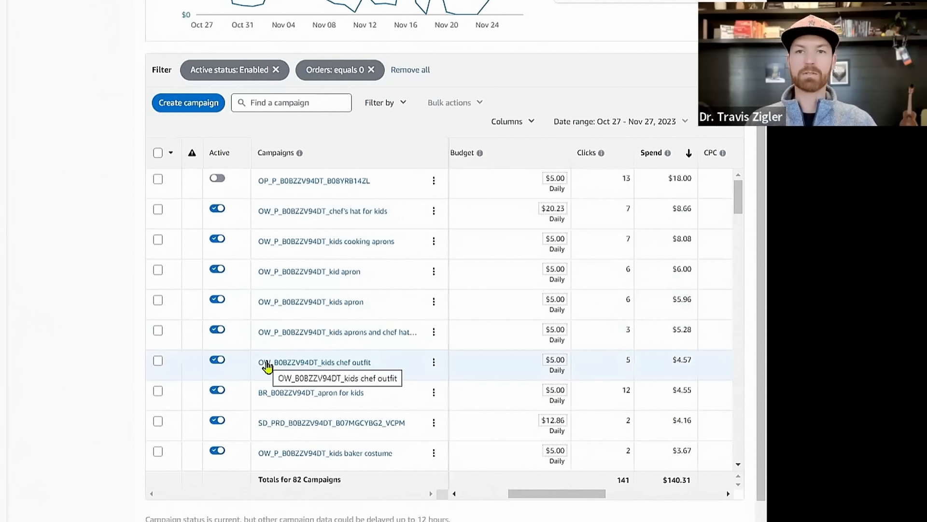
right_click(276, 399)
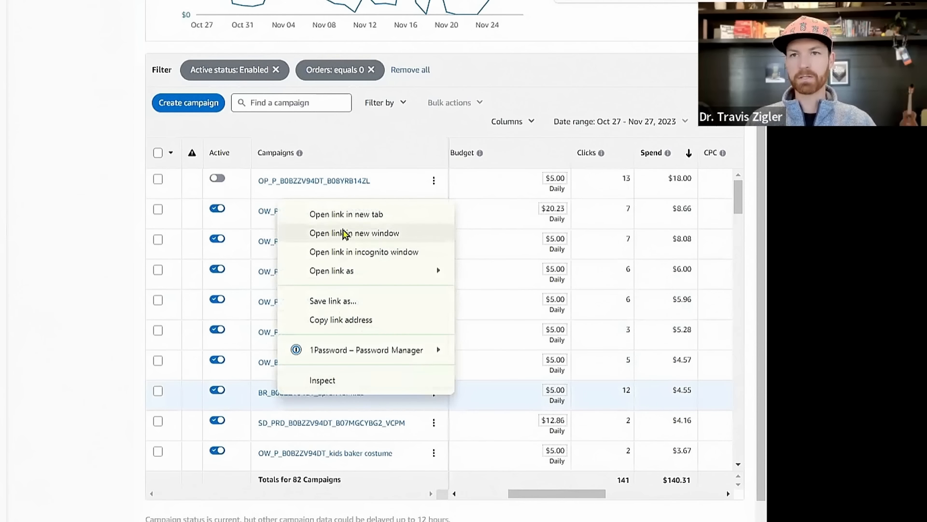
click(341, 214)
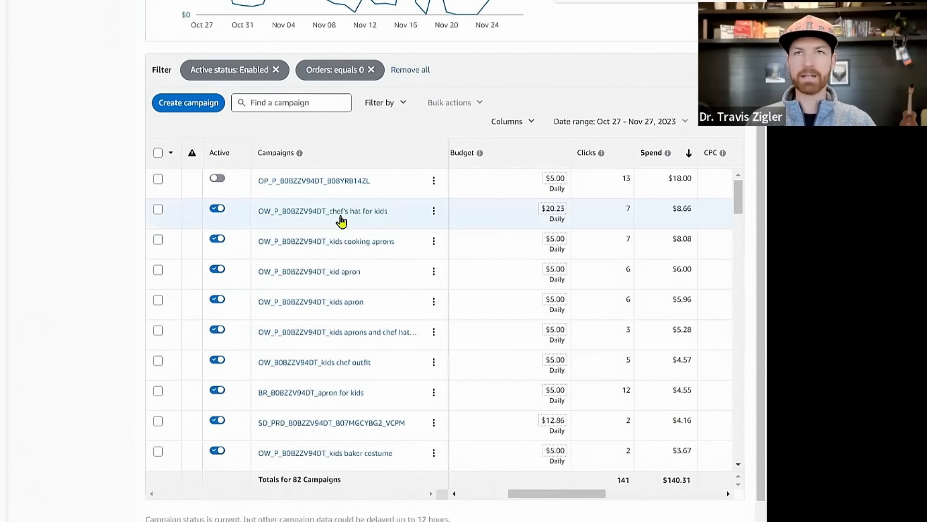
Step: Examine the clicks, spend and start dates of the remaining zero-order campaigns further down the list
scroll(330, 371, down, 1)
scroll(330, 382, down, 3)
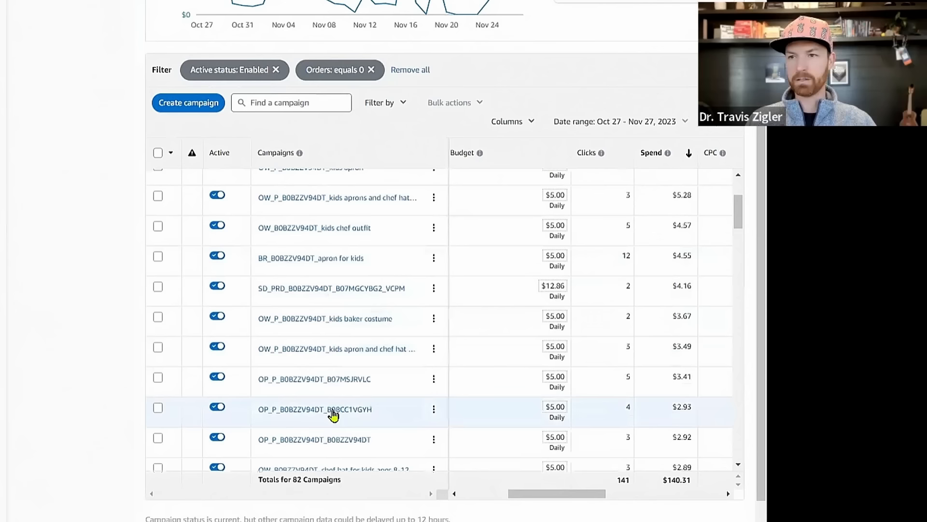
scroll(339, 404, down, 10)
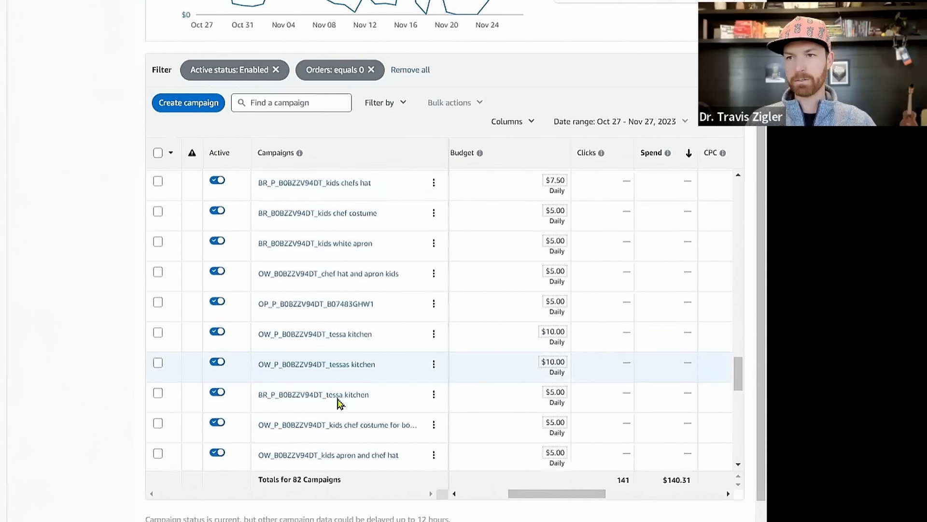
drag(558, 490, 584, 497)
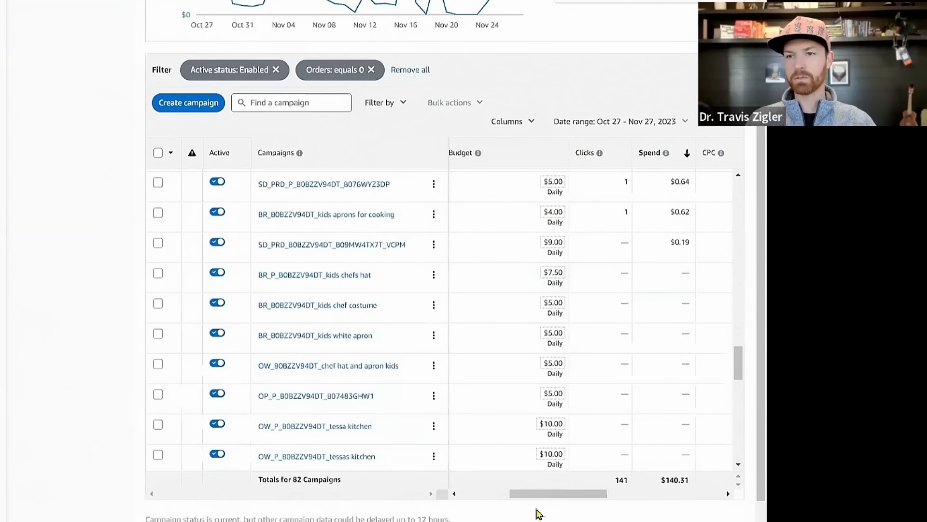
drag(542, 501, 478, 499)
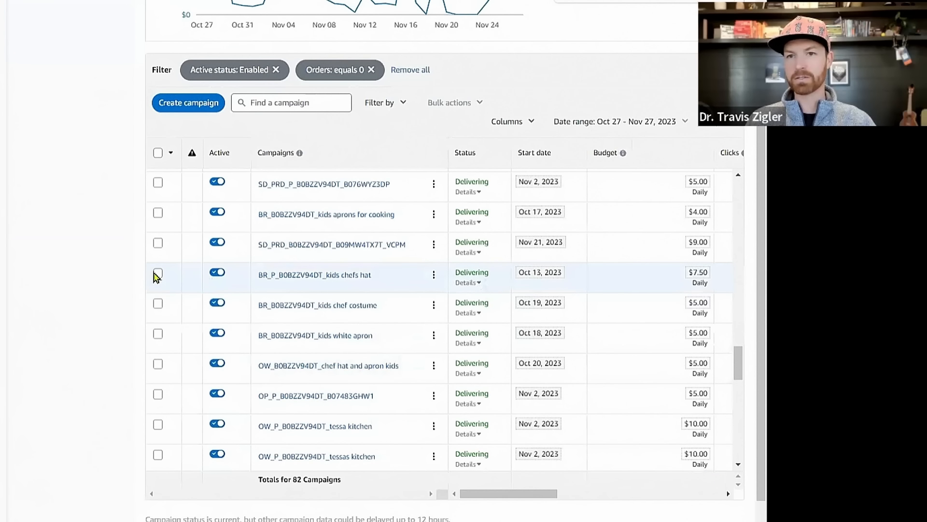
click(158, 303)
click(157, 273)
click(158, 333)
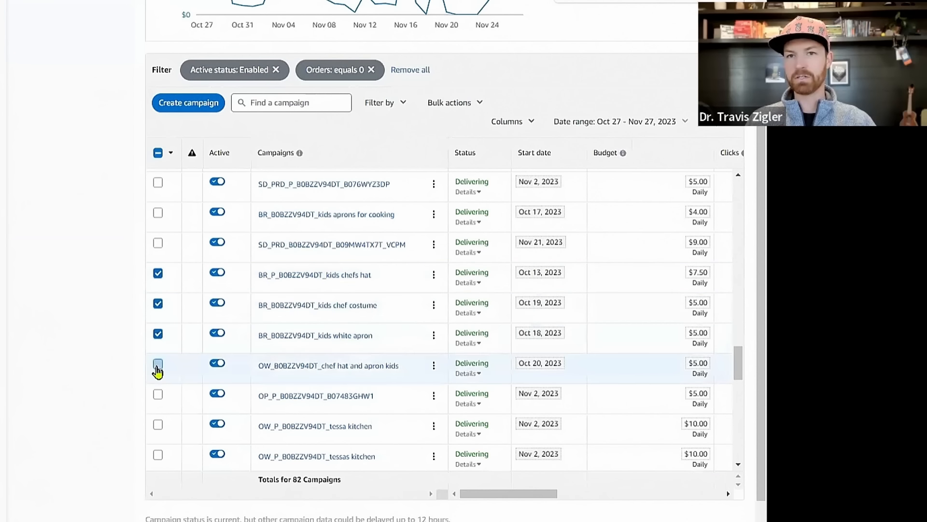
click(158, 363)
click(158, 394)
click(158, 273)
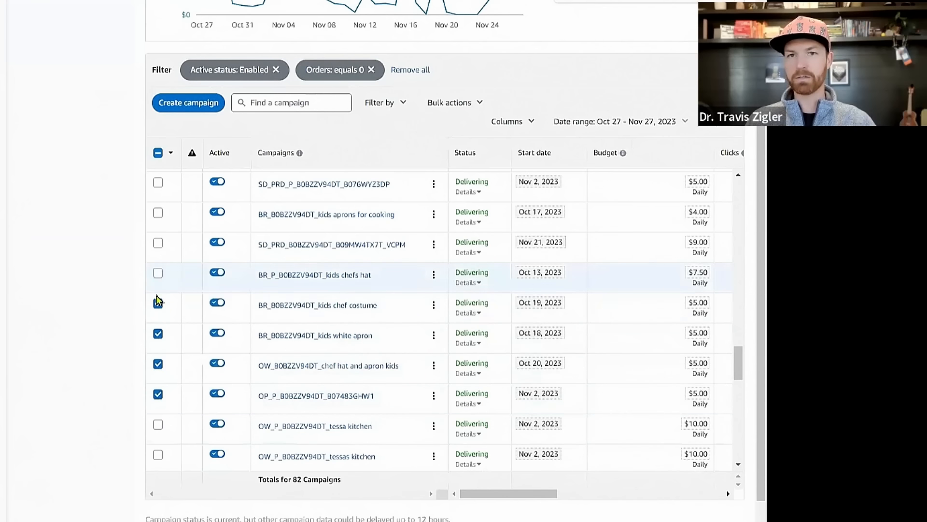
click(158, 303)
click(158, 333)
click(157, 364)
click(158, 395)
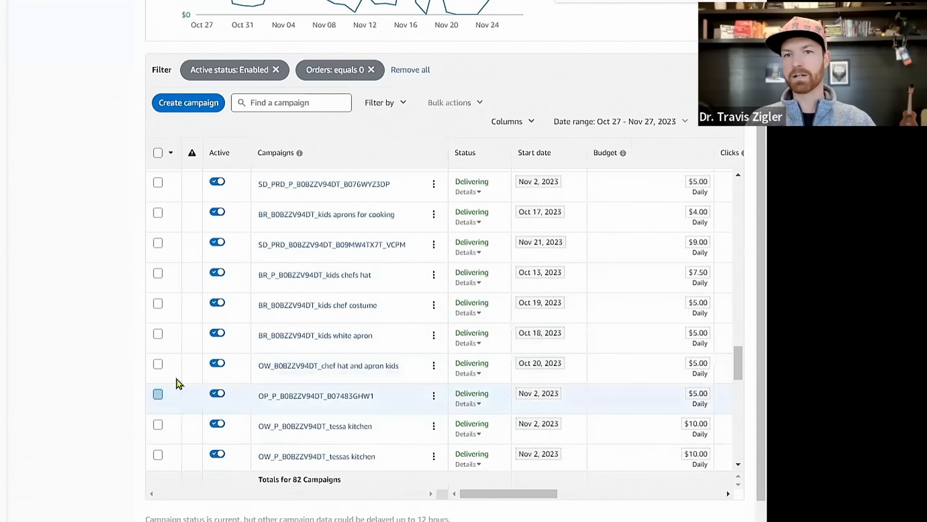
Step: Add a filter to the campaign list that shows only campaigns with clicks equal to 0
click(379, 102)
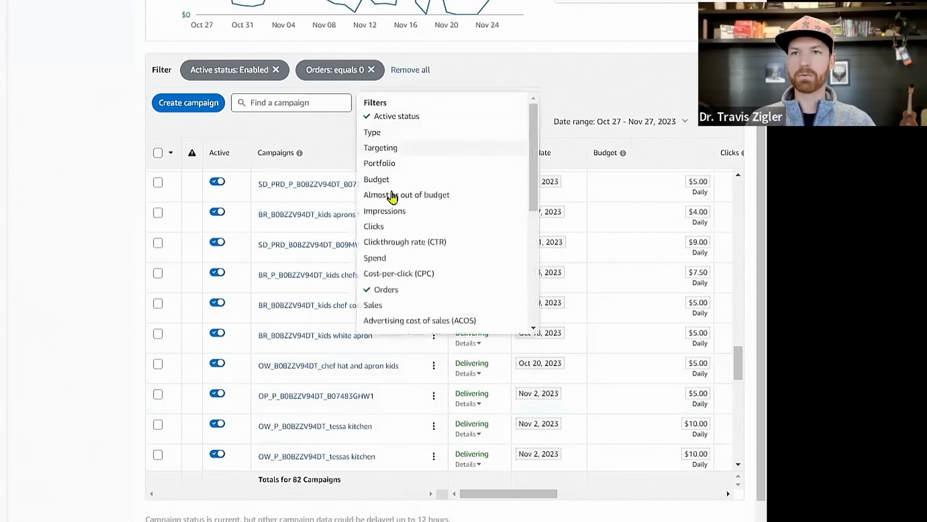
click(373, 226)
click(458, 103)
click(448, 117)
click(575, 130)
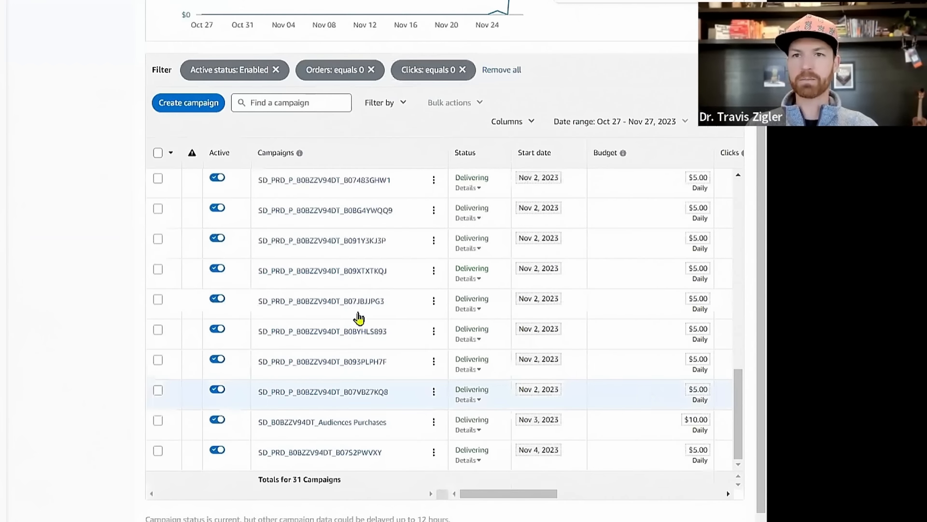
Step: Bulk-pause all campaigns with zero orders and zero clicks, and remove the Orders and Clicks filters from the campaign list
scroll(319, 304, down, 1)
scroll(360, 367, up, 13)
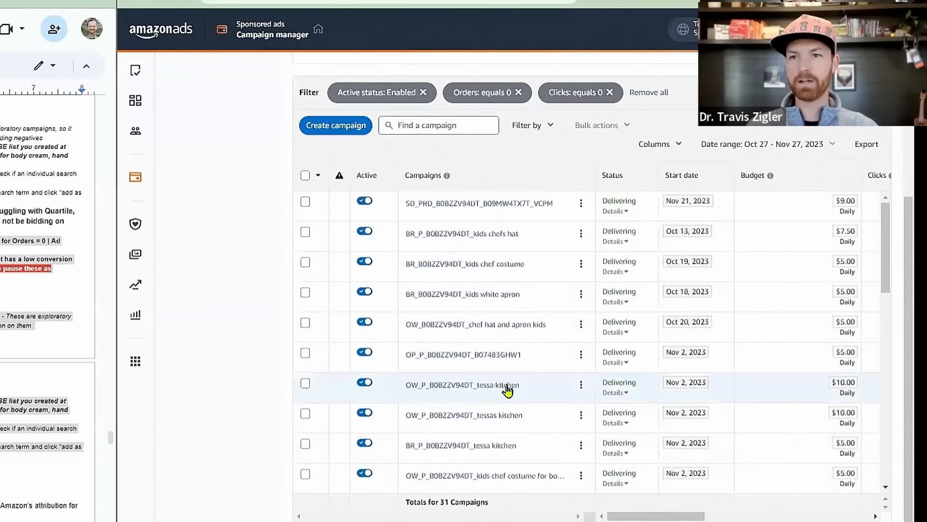
scroll(507, 390, down, 13)
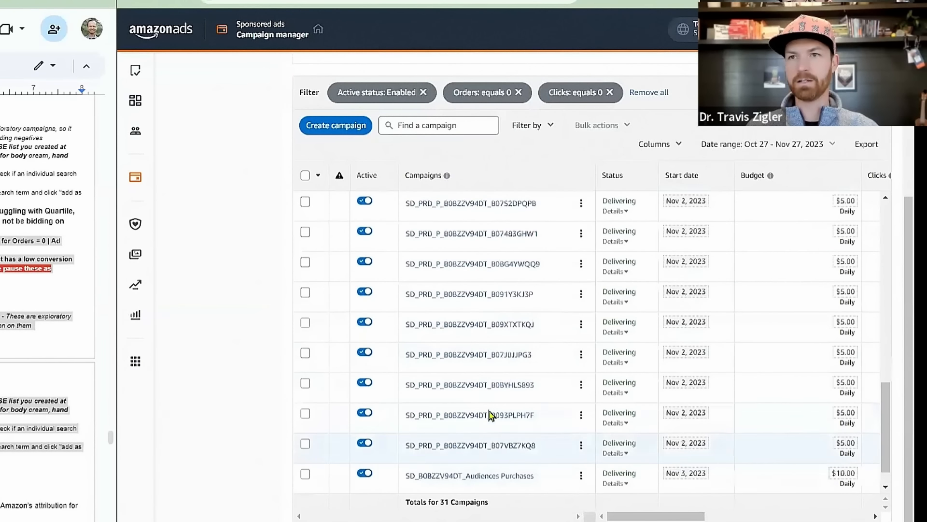
scroll(488, 414, up, 13)
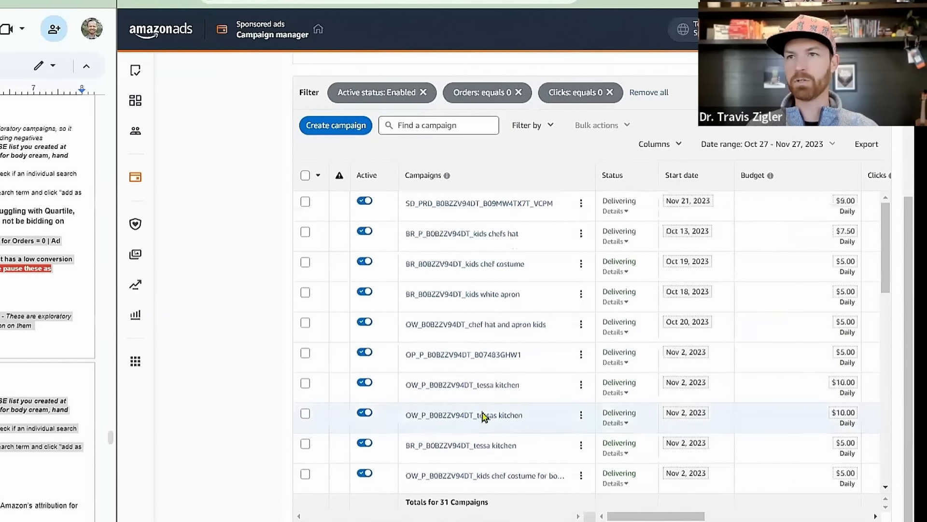
click(305, 175)
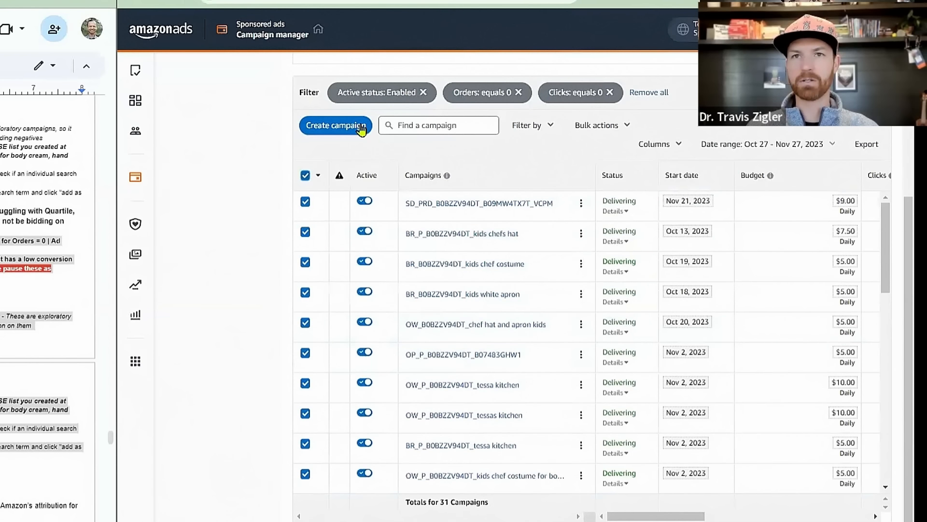
click(599, 126)
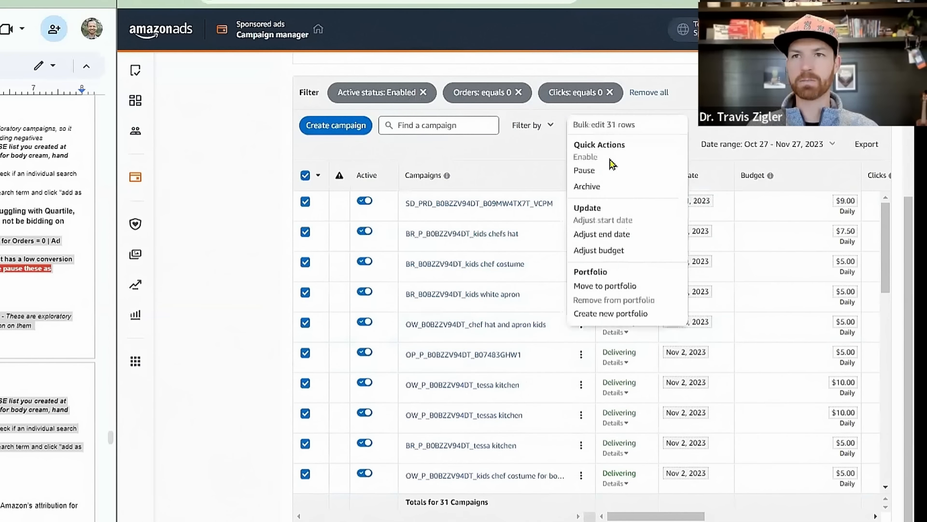
click(587, 170)
click(518, 92)
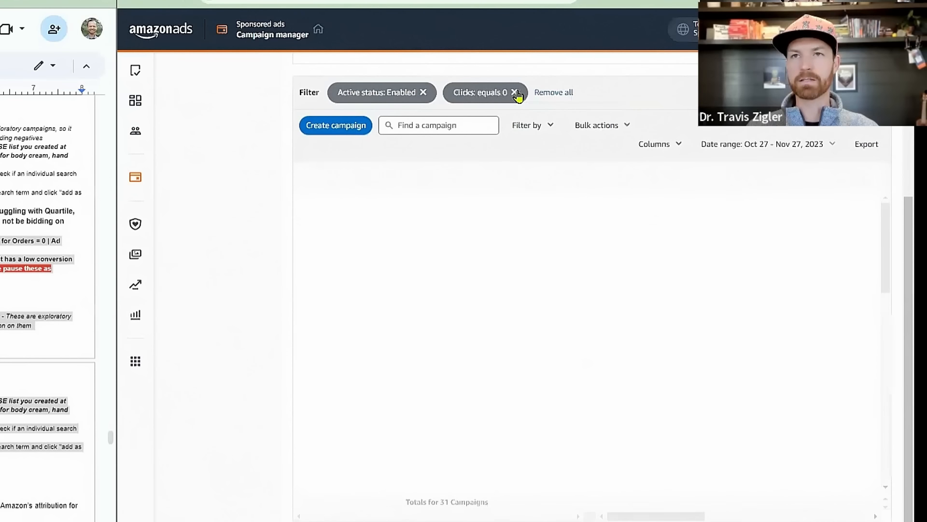
click(515, 92)
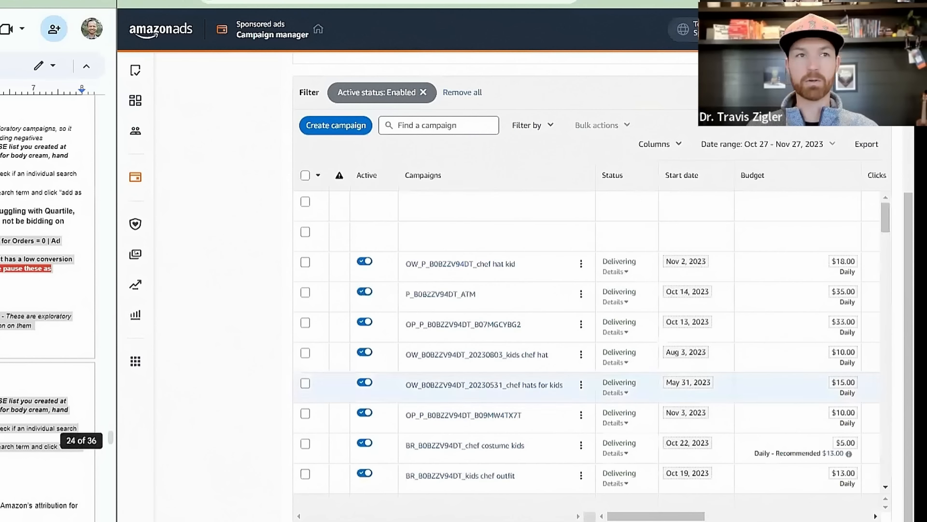
Step: Check the campaign-level negative keywords of BR_B0BZZV94DT_apron for kids and open its ad group AG_B0BZZV94DT
click(65, 259)
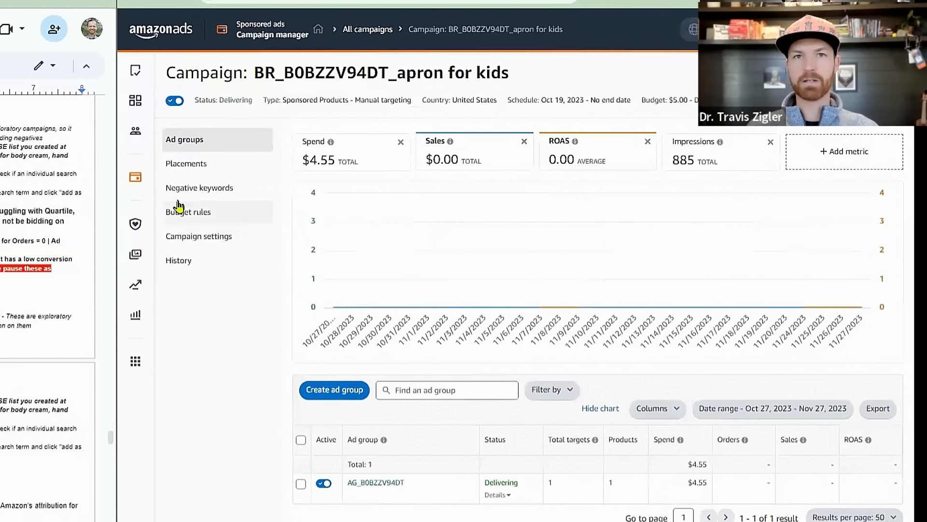
click(393, 488)
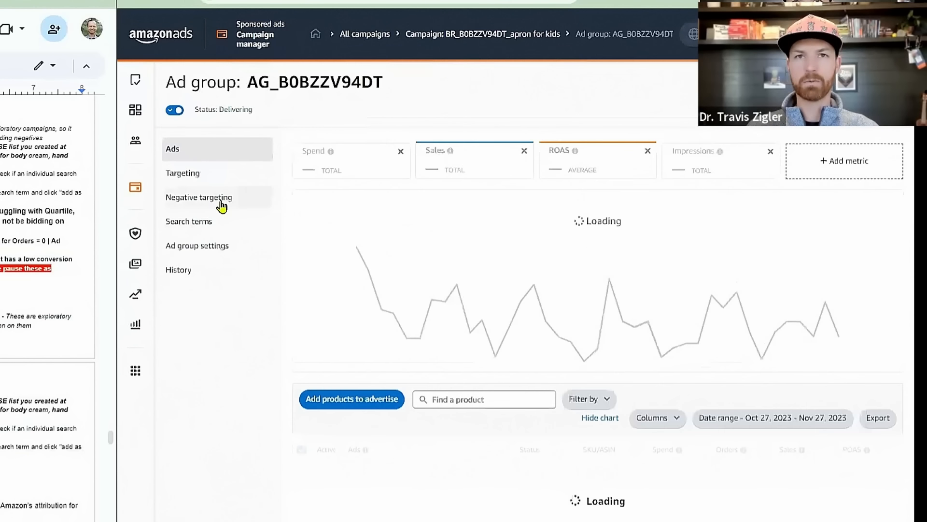
click(223, 207)
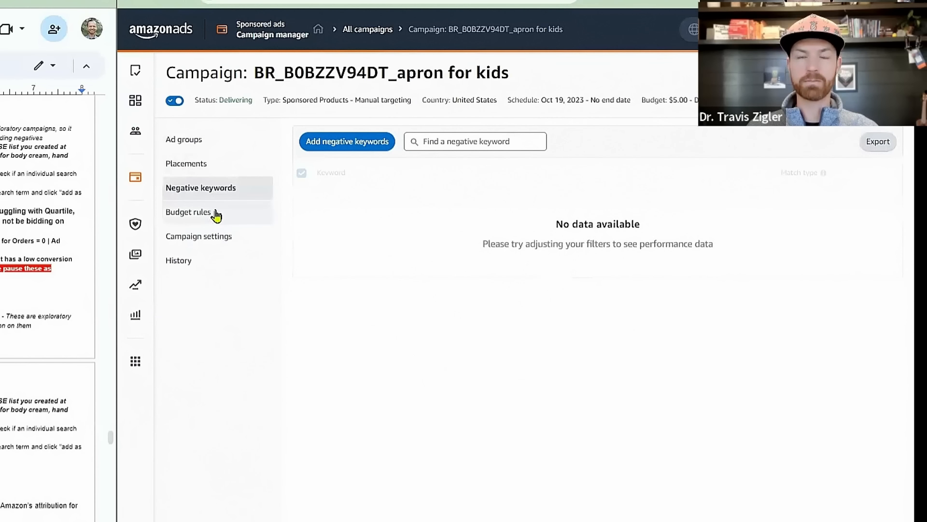
click(219, 151)
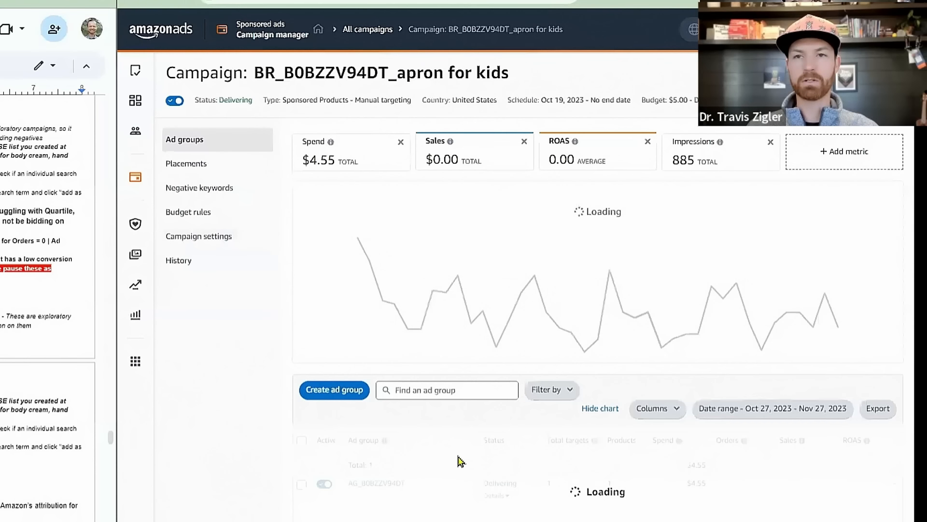
click(366, 480)
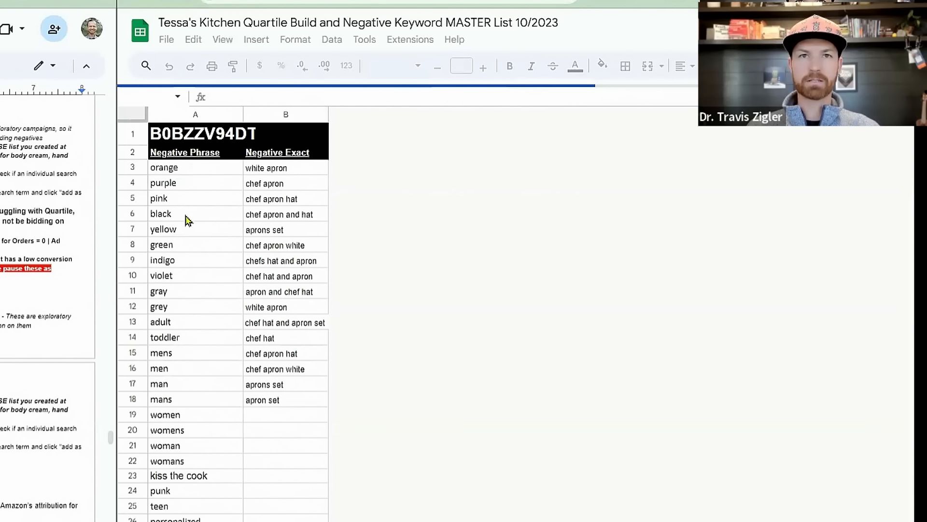
Step: Copy the Negative Phrase list (A3:A37) from the master sheet and add it as negative phrase keywords to ad group AG_B0BZZV94DT
drag(186, 167, 203, 314)
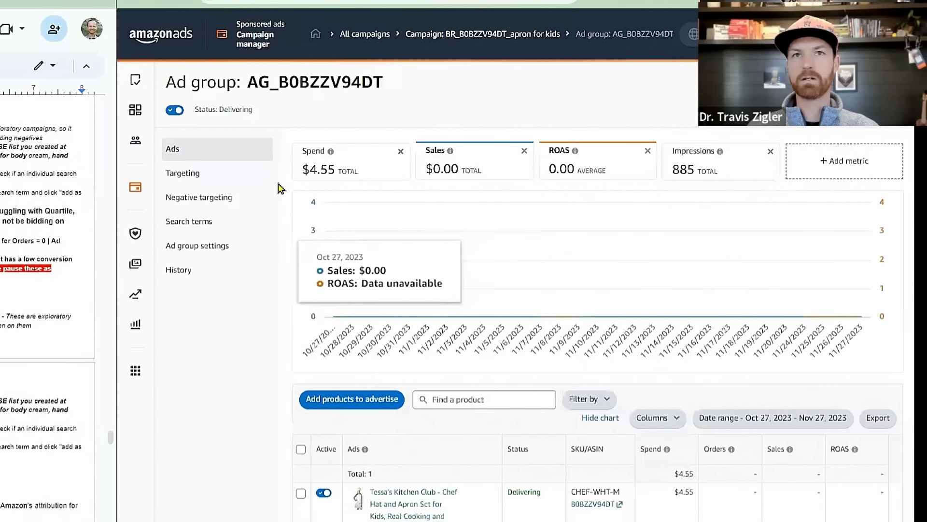
click(203, 198)
click(362, 153)
key(ctrl+v)
click(379, 125)
click(478, 282)
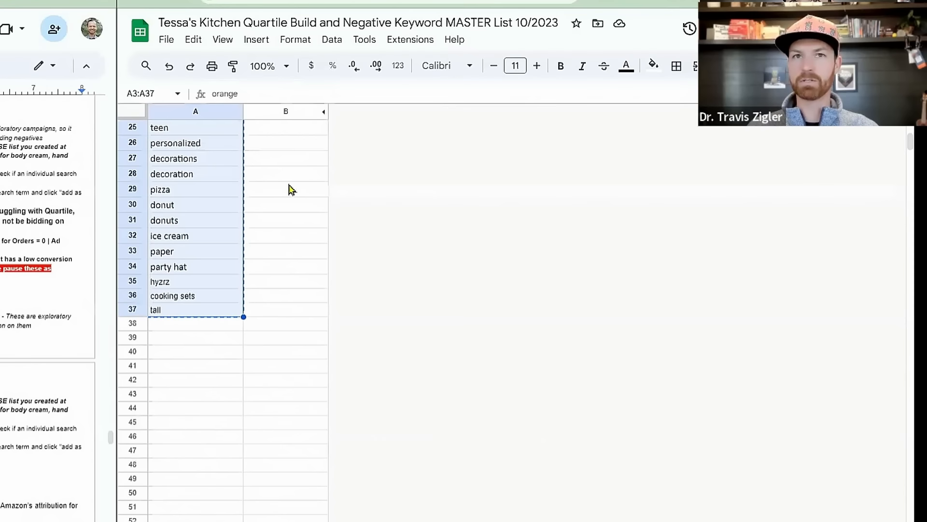
Step: Copy the Negative Exact list (B3:B18) from the master sheet and add it as negative exact keywords to ad group AG_B0BZZV94DT
scroll(290, 187, up, 8)
click(291, 167)
key(ctrl+shift+Down)
key(ctrl+c)
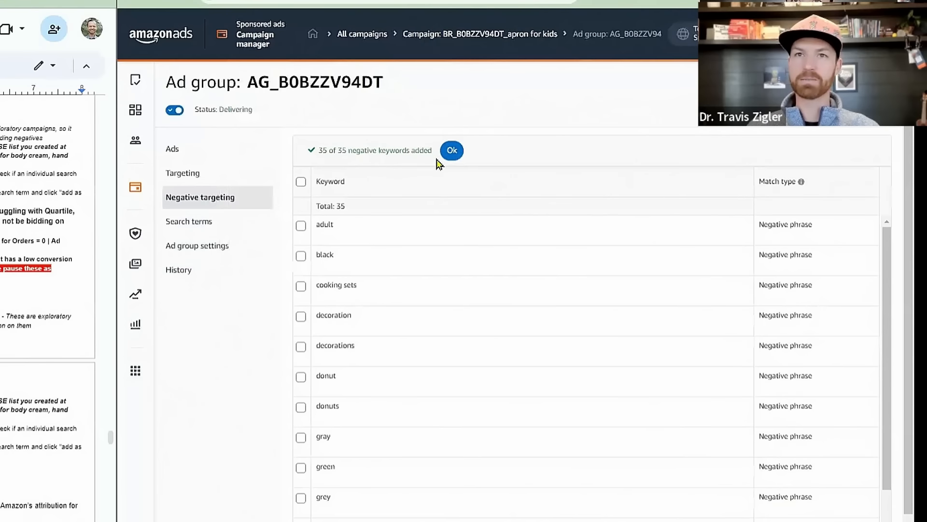
click(450, 150)
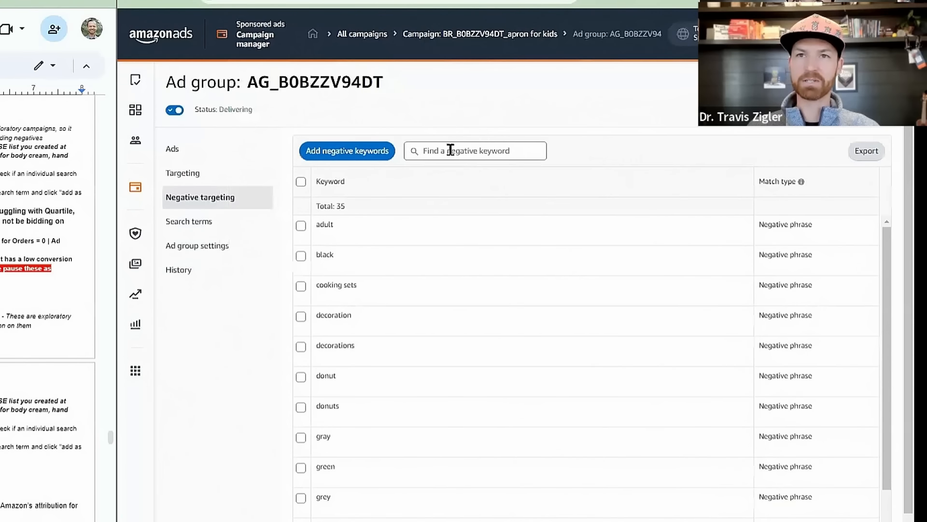
click(365, 153)
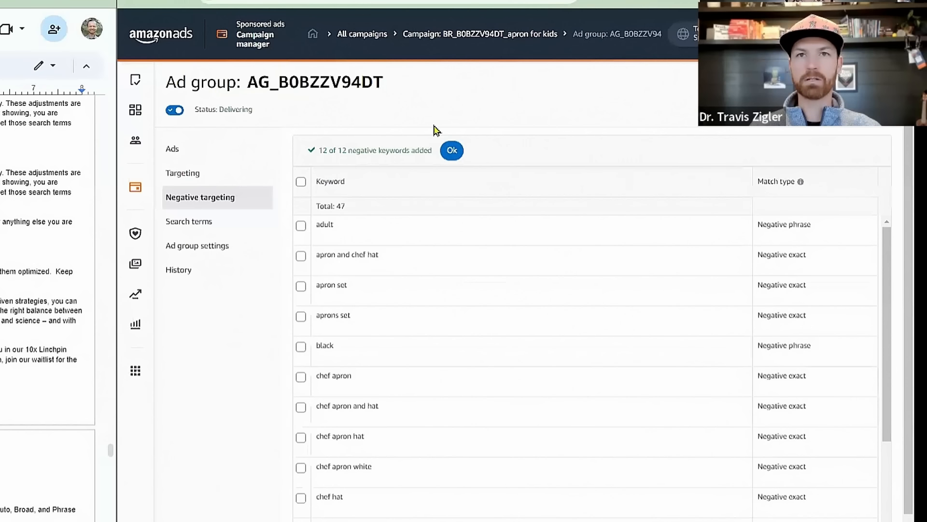
click(451, 150)
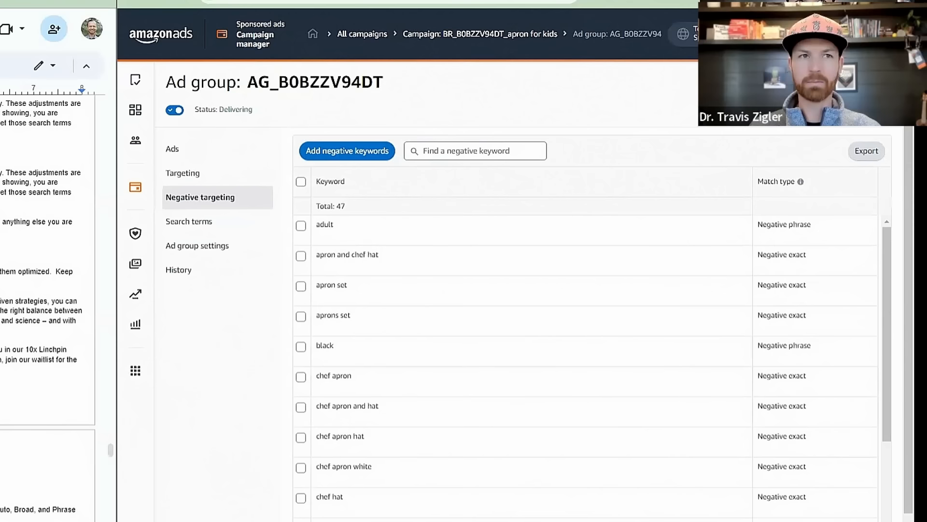
Step: Show the search terms of ad group AG_B0BZZV94DT sorted by spend from highest to lowest and review their figures
scroll(48, 307, up, 8)
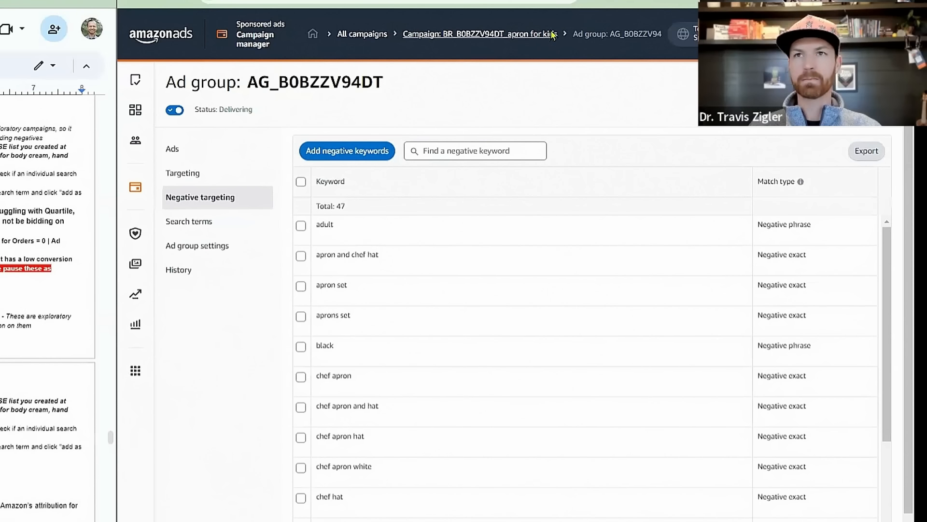
click(227, 222)
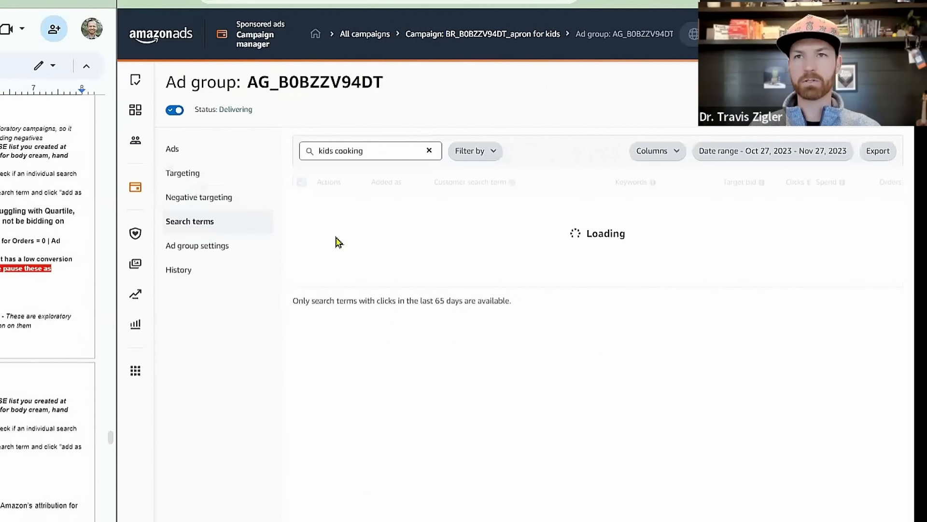
click(831, 184)
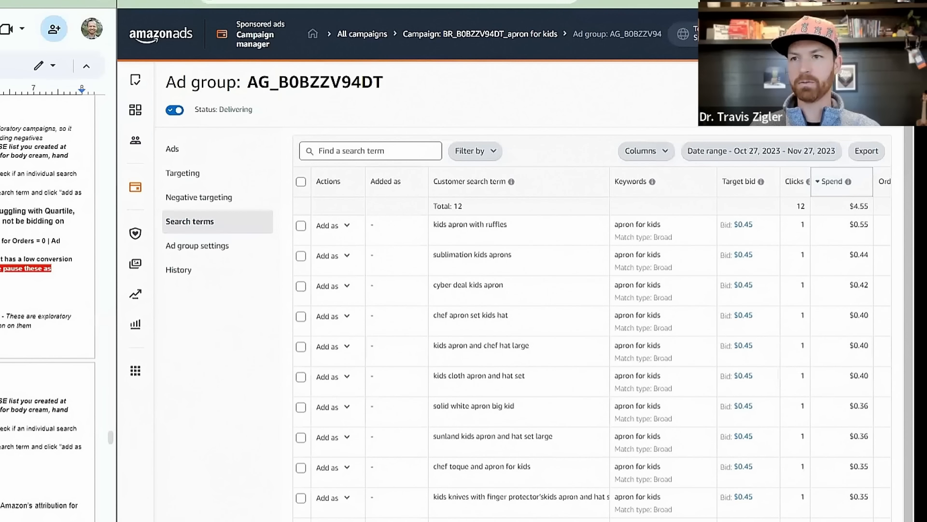
scroll(804, 344, right, 4)
scroll(804, 345, left, 4)
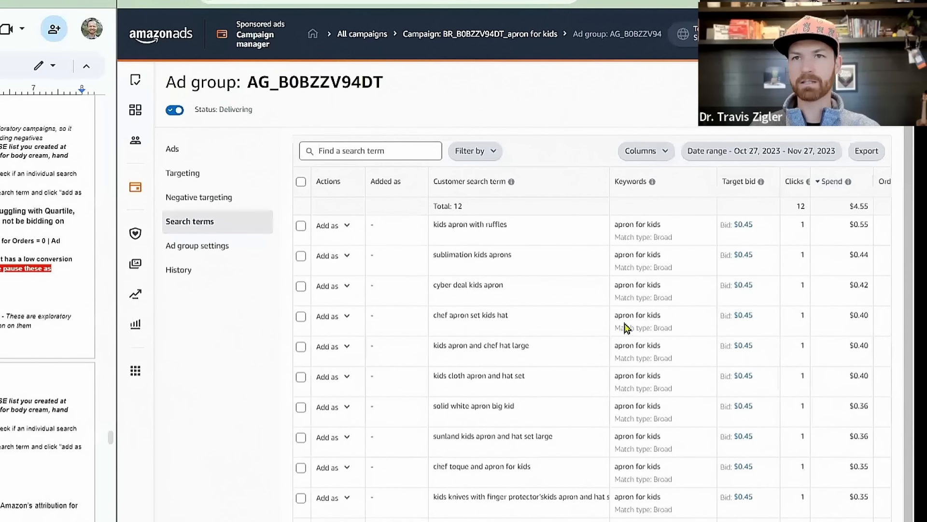
Step: Copy "ruffles" from the search term "kids apron with ruffles" to the end of the master sheet's Negative Phrase column
double_click(499, 224)
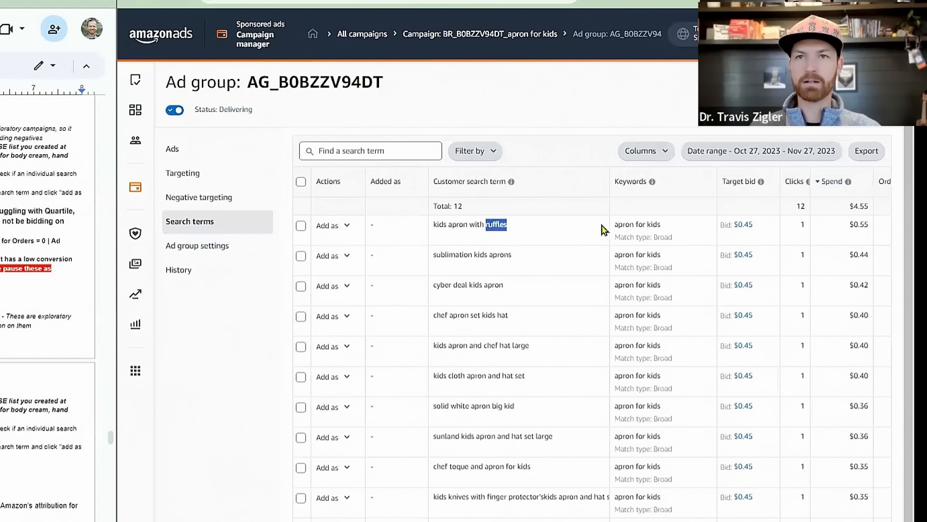
click(695, 1)
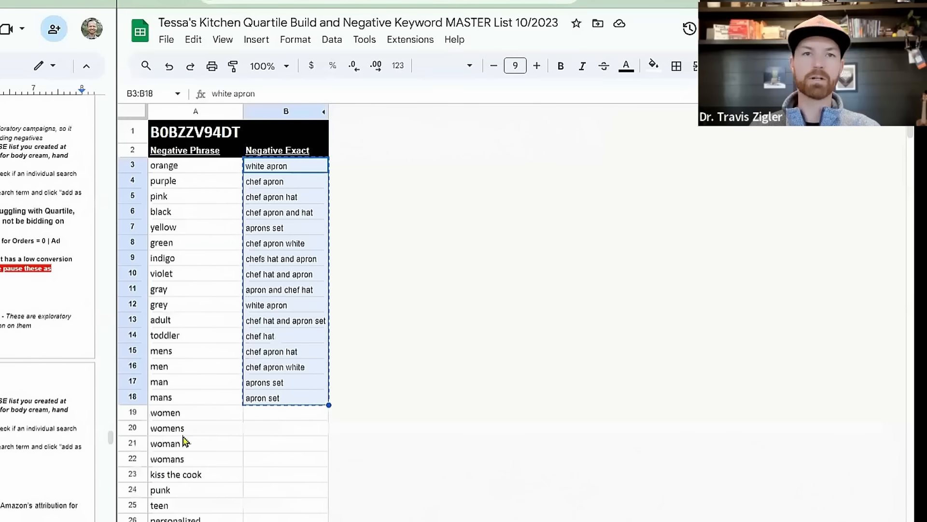
scroll(184, 441, down, 7)
click(180, 354)
click(579, 2)
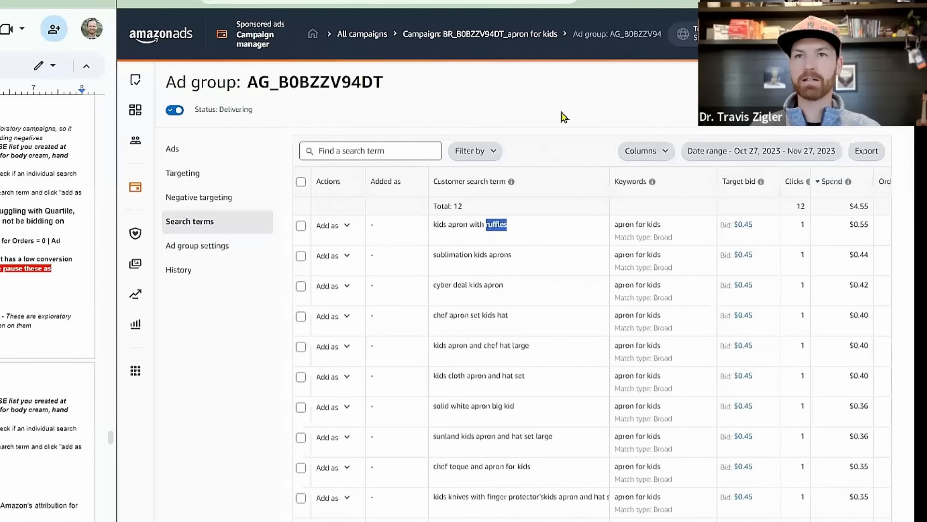
Step: Add "ruffles" as a negative phrase keyword to ad group AG_B0BZZV94DT and return to its search terms
click(235, 202)
click(370, 155)
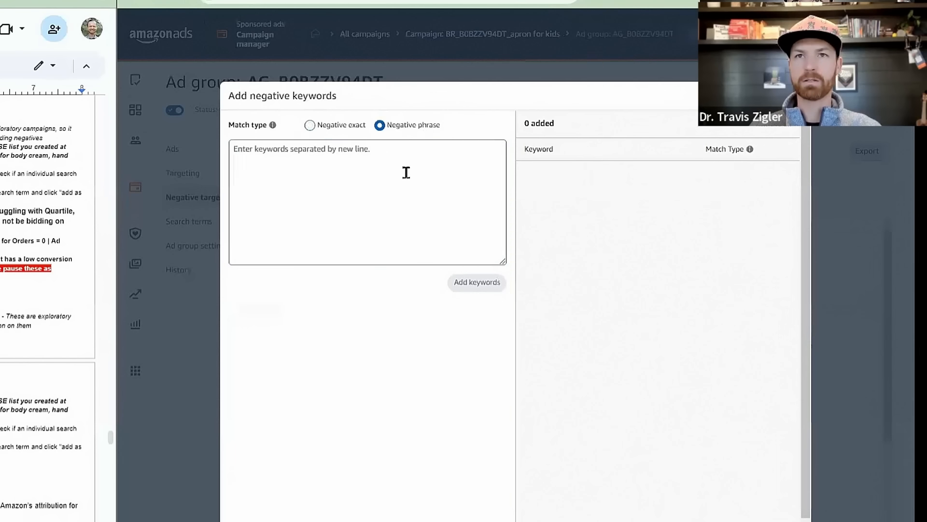
click(406, 173)
key(ctrl+v)
click(478, 286)
click(768, 520)
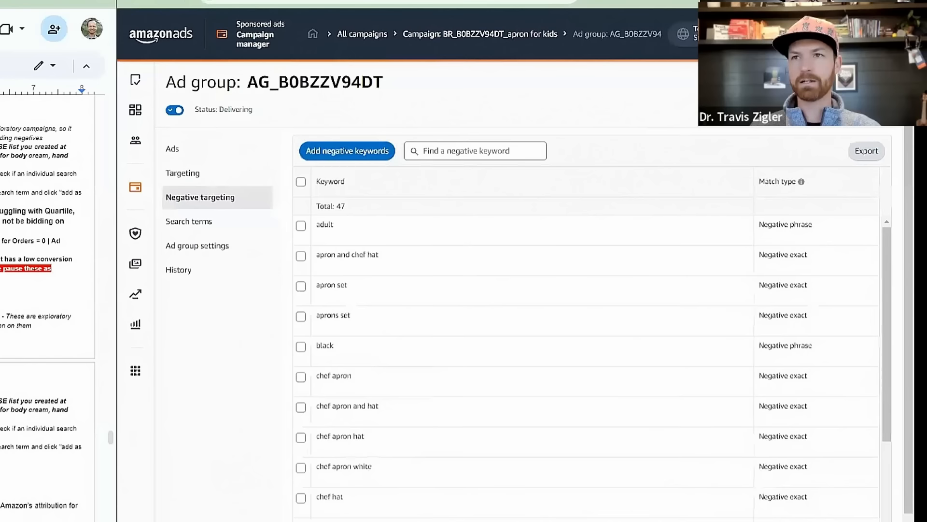
click(203, 222)
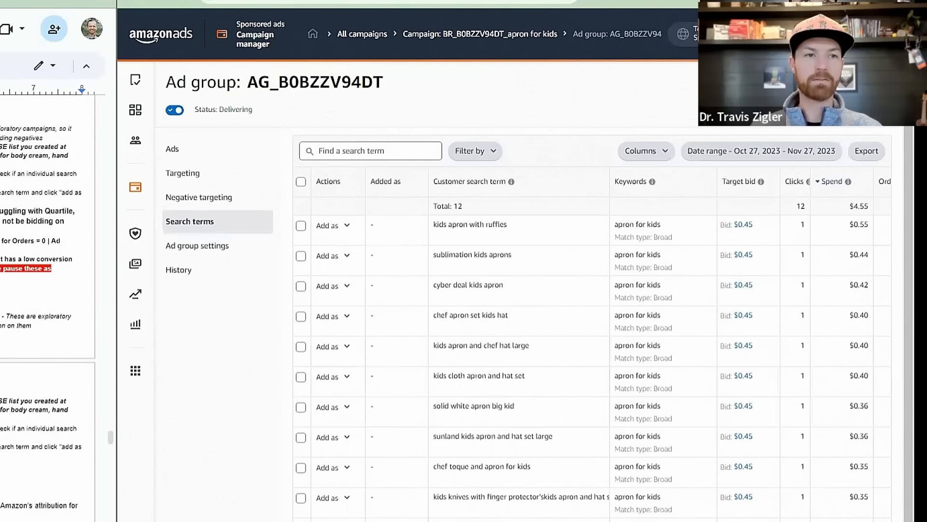
Step: Consult the next instruction in the procedure document, filter the campaign list to Paused campaigns and sort it by Sales
scroll(48, 309, down, 1)
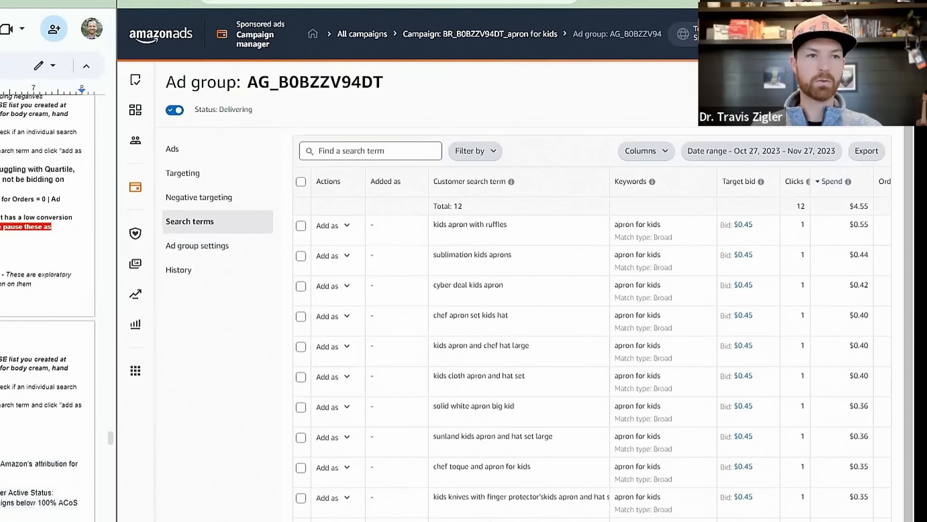
drag(1, 463, 1, 513)
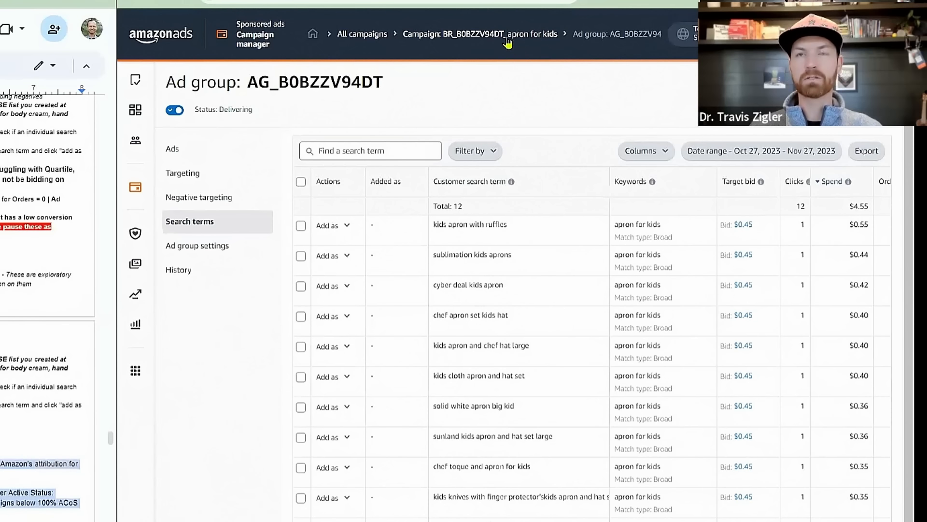
click(409, 35)
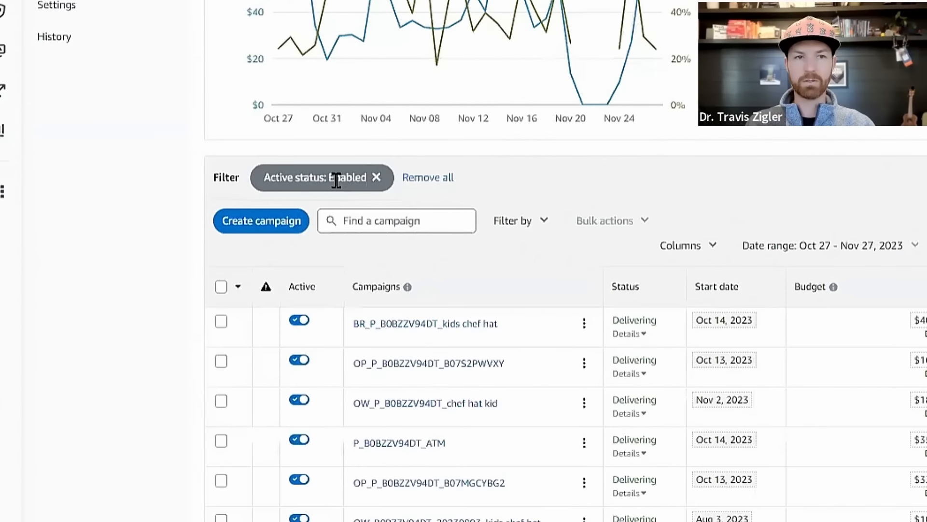
click(393, 353)
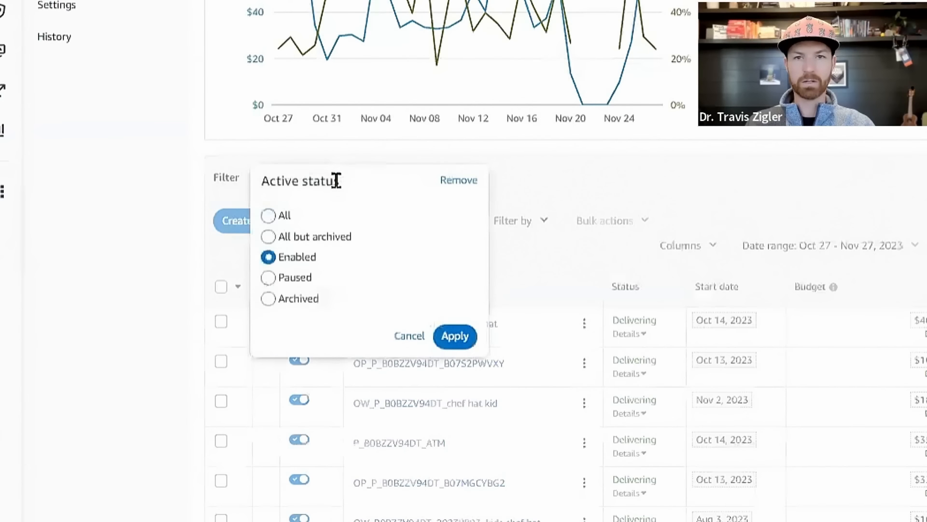
click(305, 277)
click(453, 336)
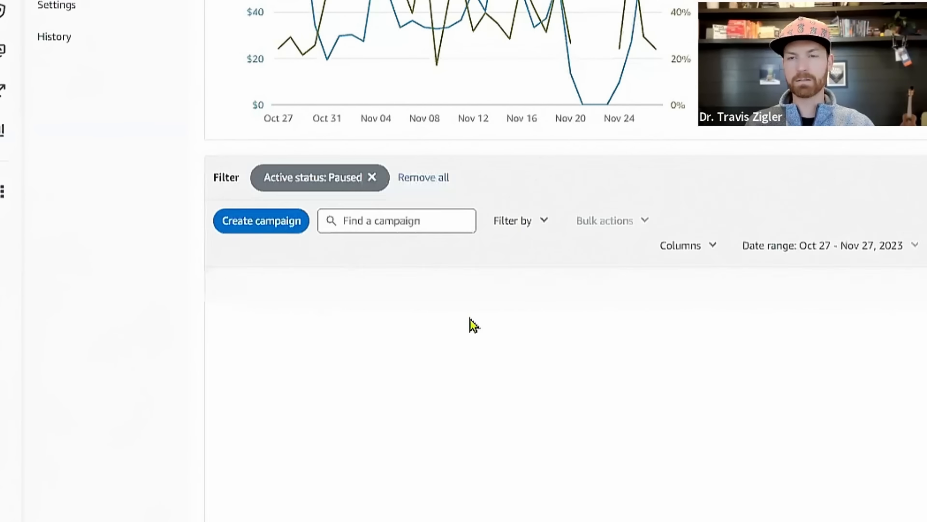
scroll(910, 244, right, 8)
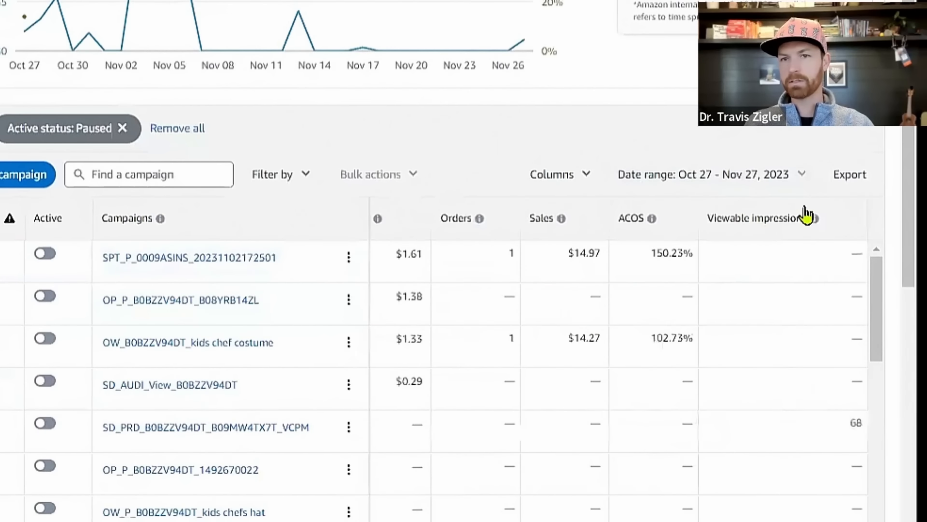
click(543, 221)
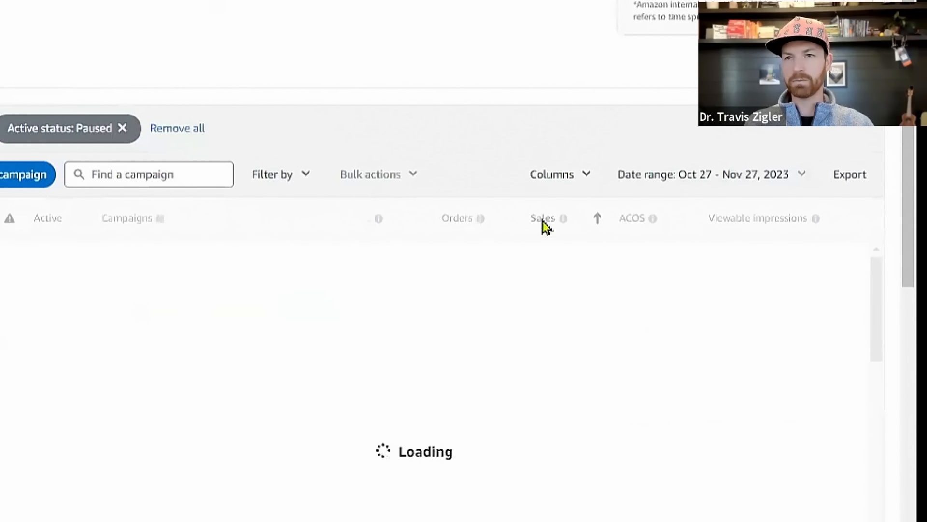